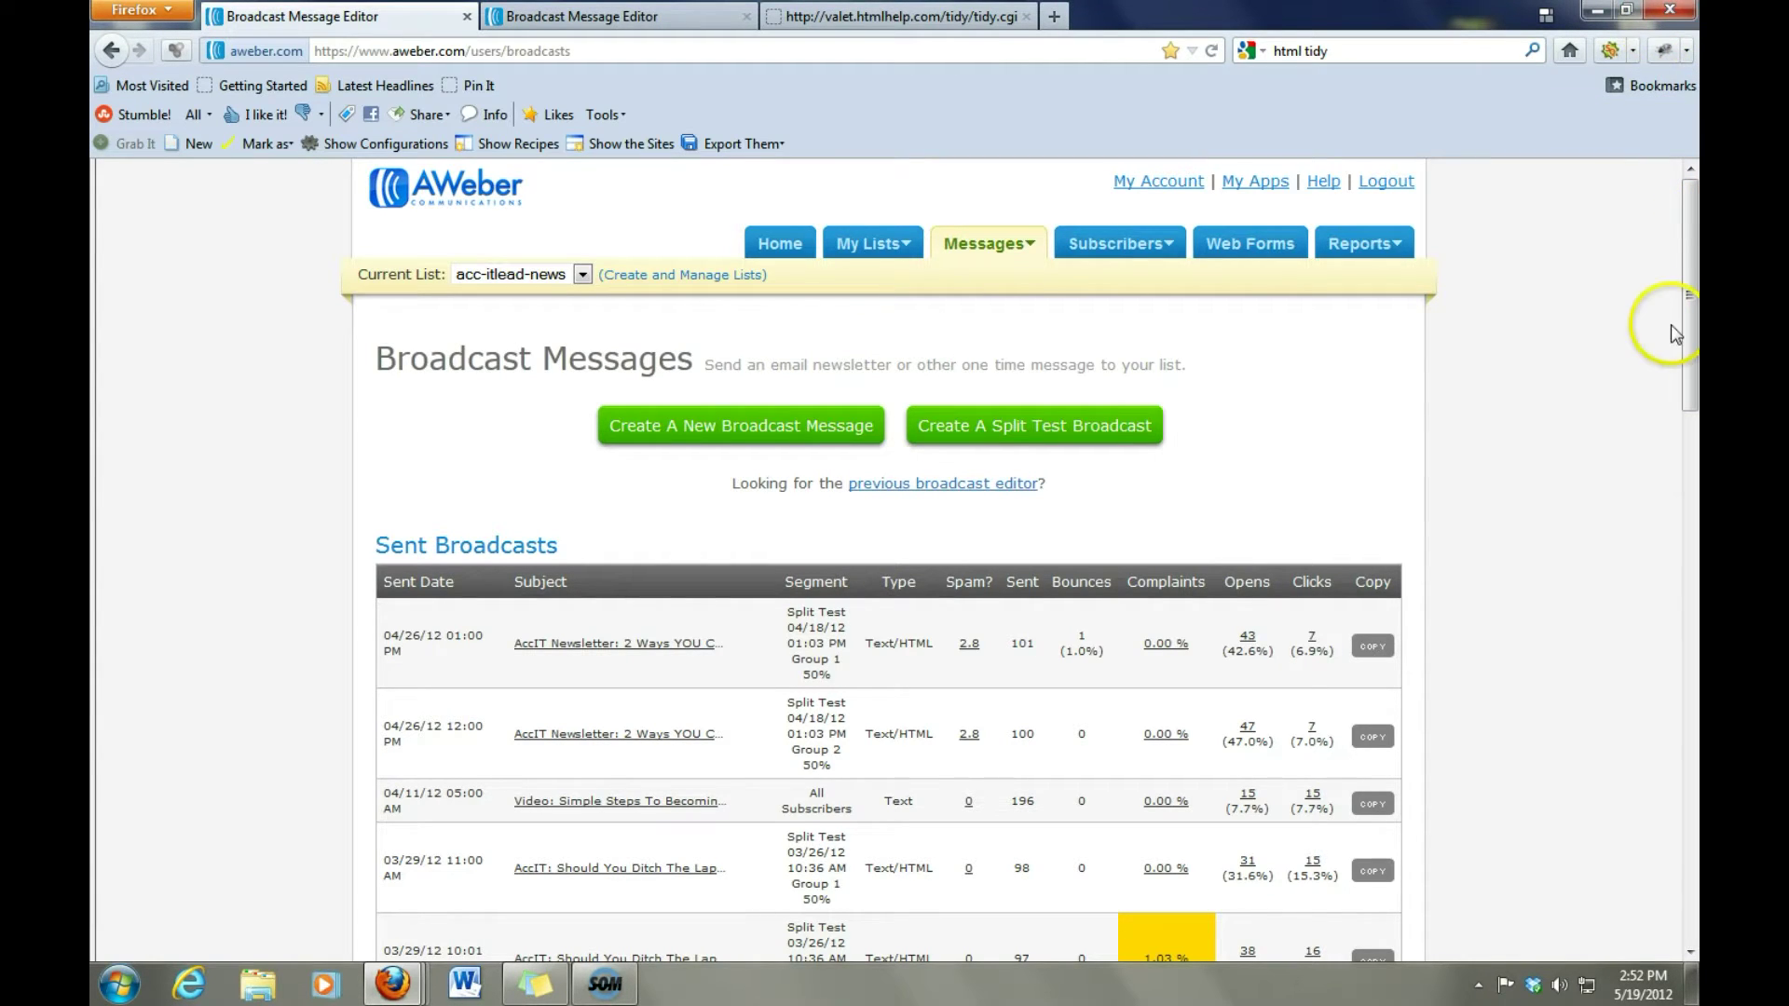
Open the statistics of the 03/29/12 11:00 AM broadcast "AccIT: Should You Ditch The Laptop" and bring up its sent message for review.
{"action": "left_click_drag", "start_coordinate": [1689, 313], "coordinate": [1689, 447]}
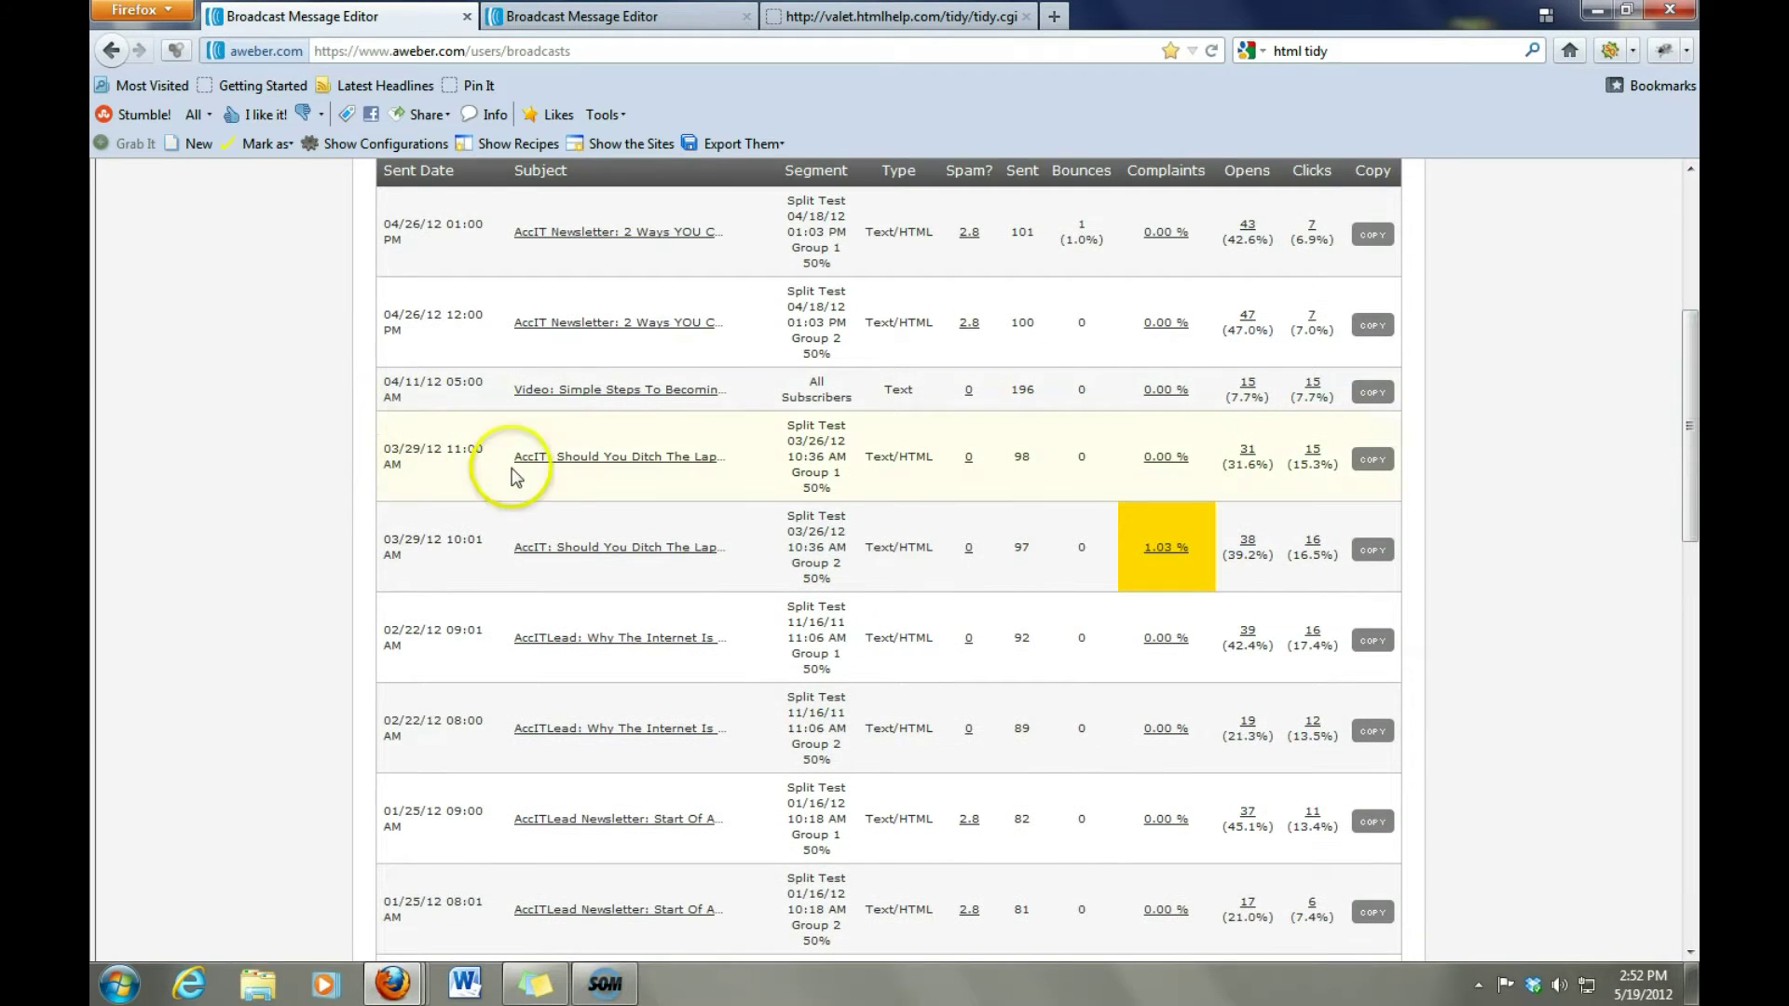
{"action": "left_click", "coordinate": [553, 459]}
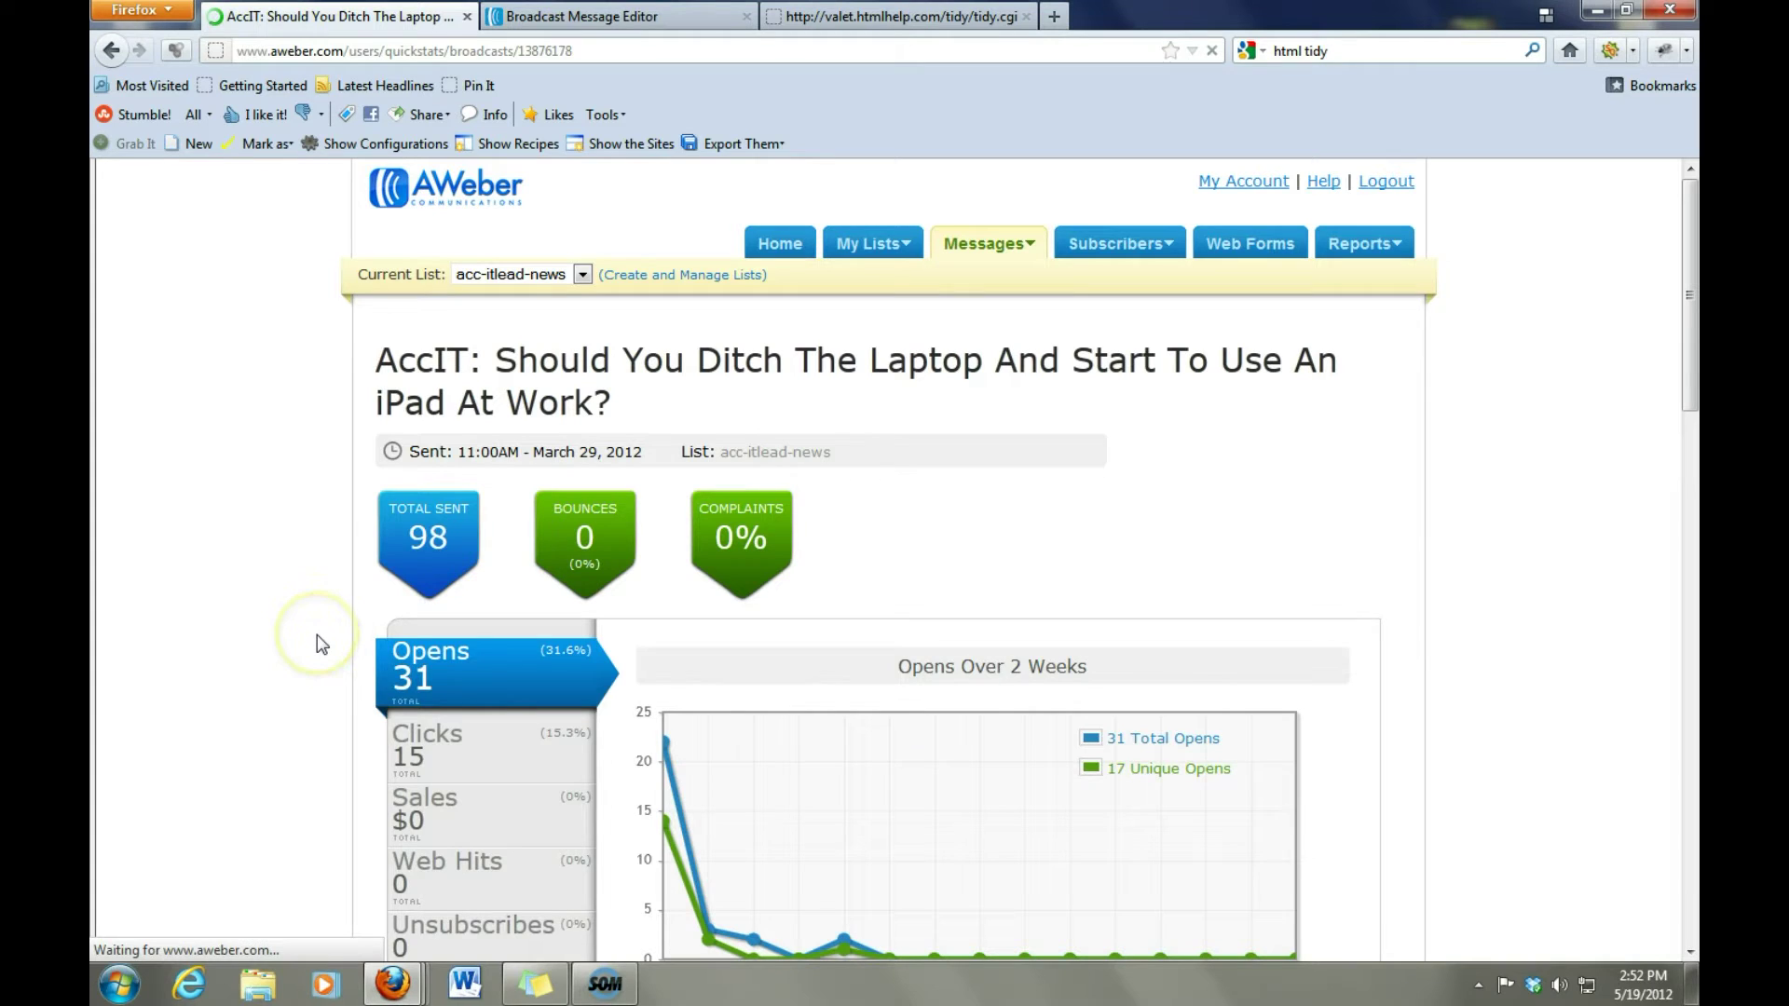
{"action": "scroll", "coordinate": [316, 638], "scroll_direction": "down", "scroll_amount": 5}
{"action": "scroll", "coordinate": [321, 641], "scroll_direction": "down", "scroll_amount": 10}
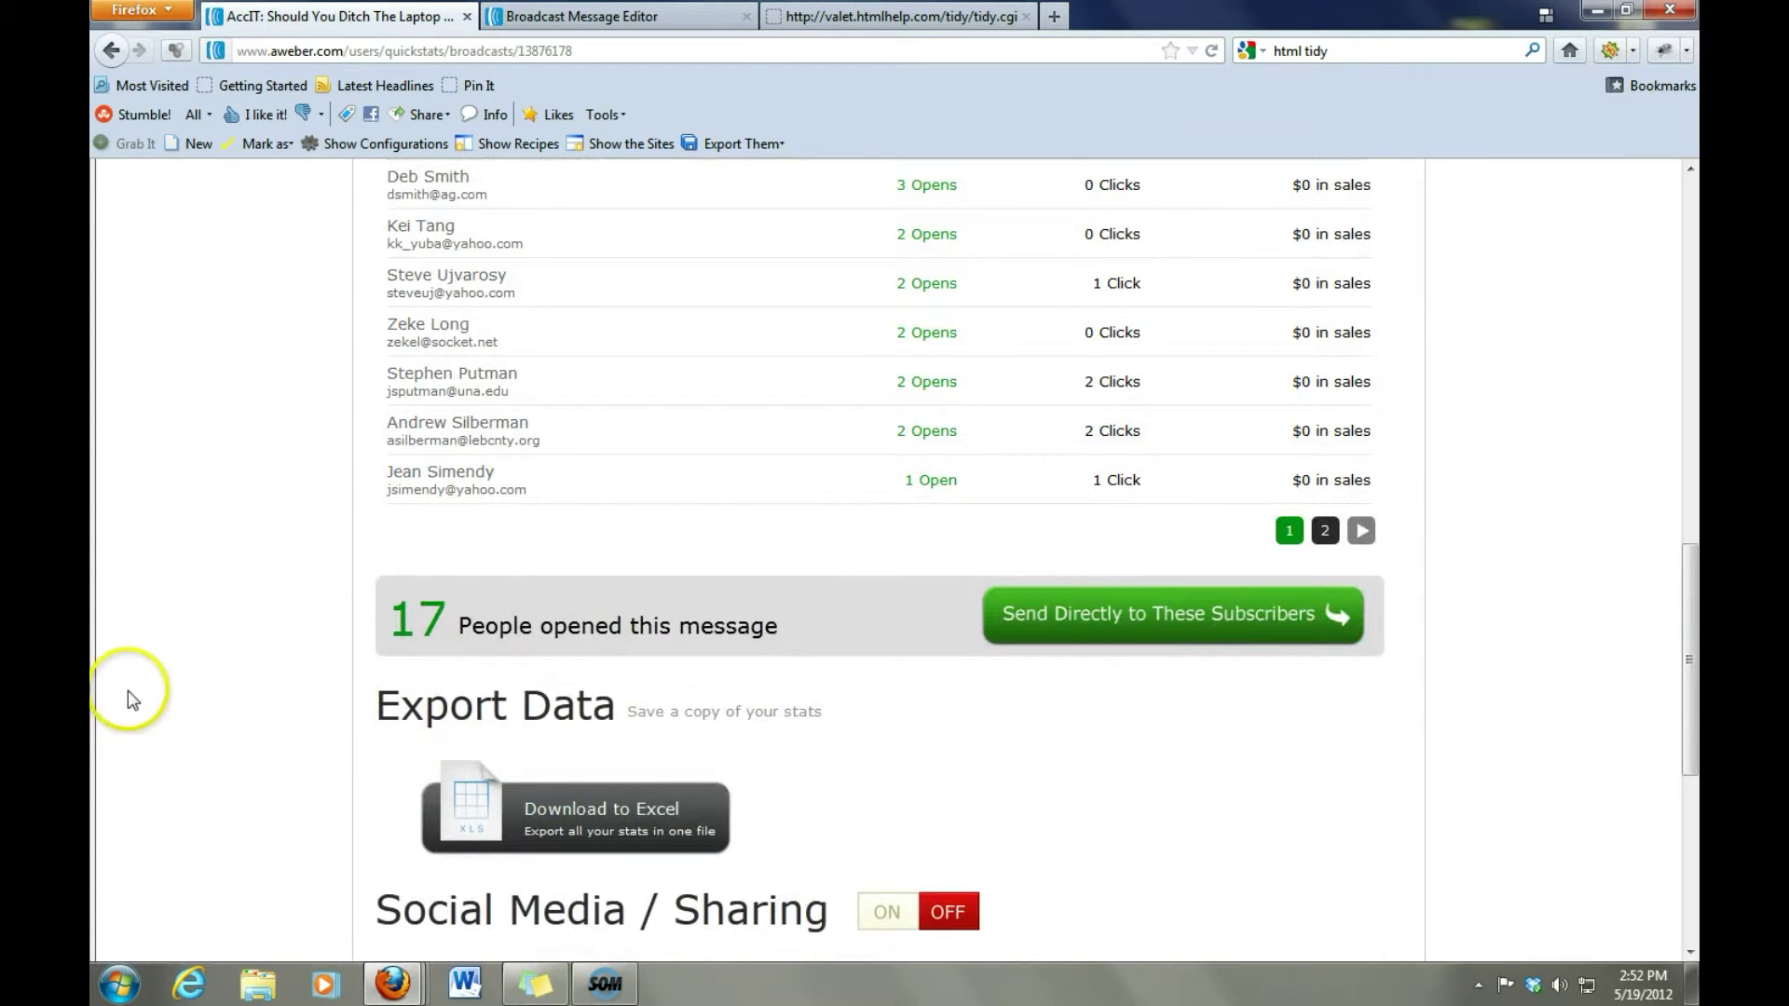
{"action": "scroll", "coordinate": [130, 694], "scroll_direction": "down", "scroll_amount": 5}
{"action": "left_click", "coordinate": [500, 743]}
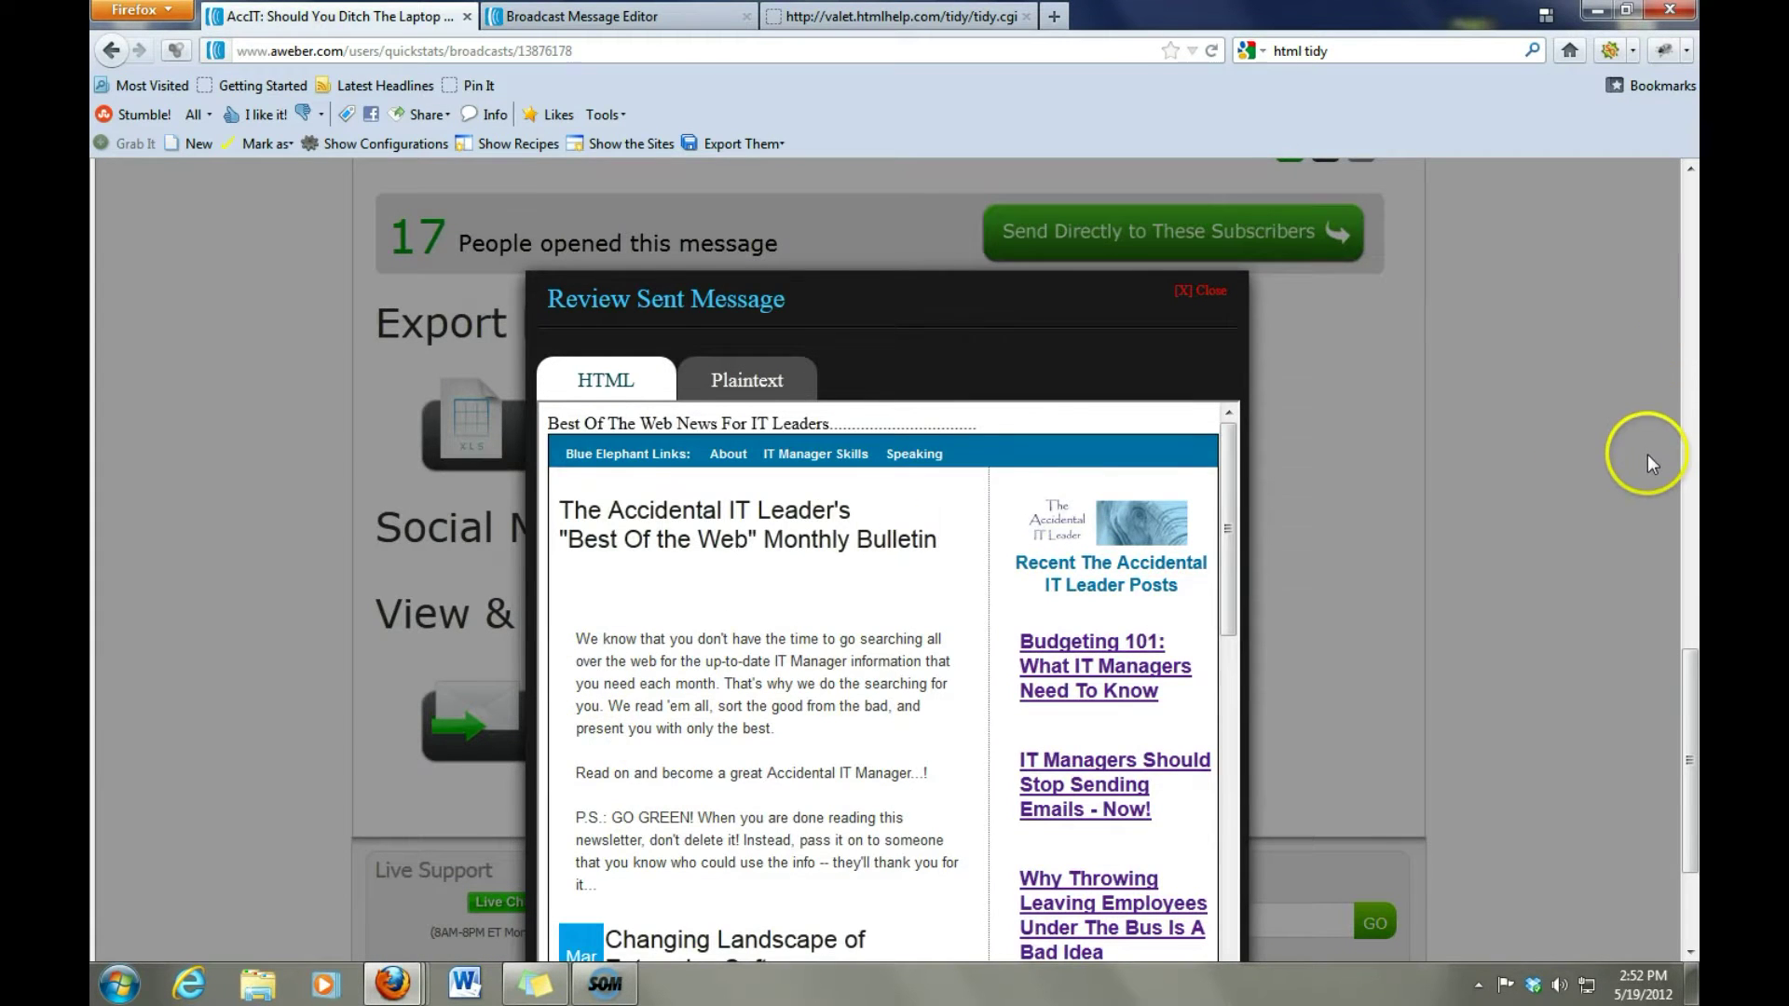
Copy the complete HTML source of the reviewed newsletter message and close the review window.
{"action": "scroll", "coordinate": [1648, 455], "scroll_direction": "down", "scroll_amount": 3}
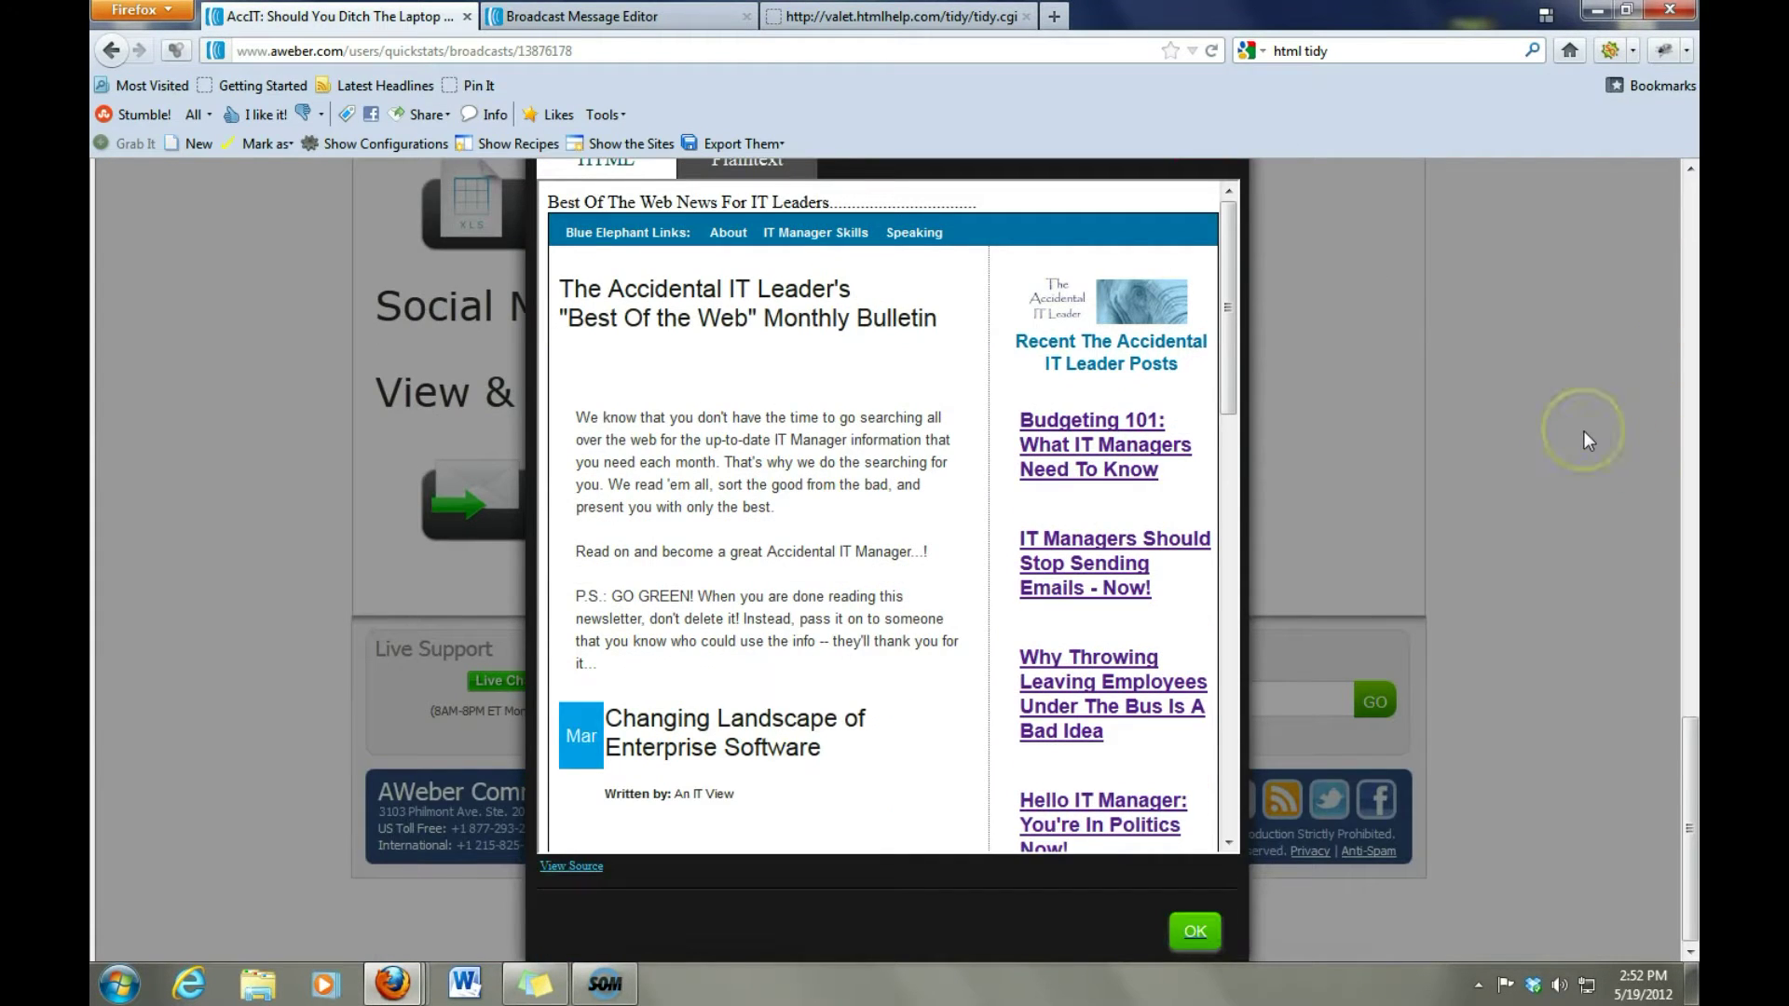
{"action": "left_click", "coordinate": [1230, 298]}
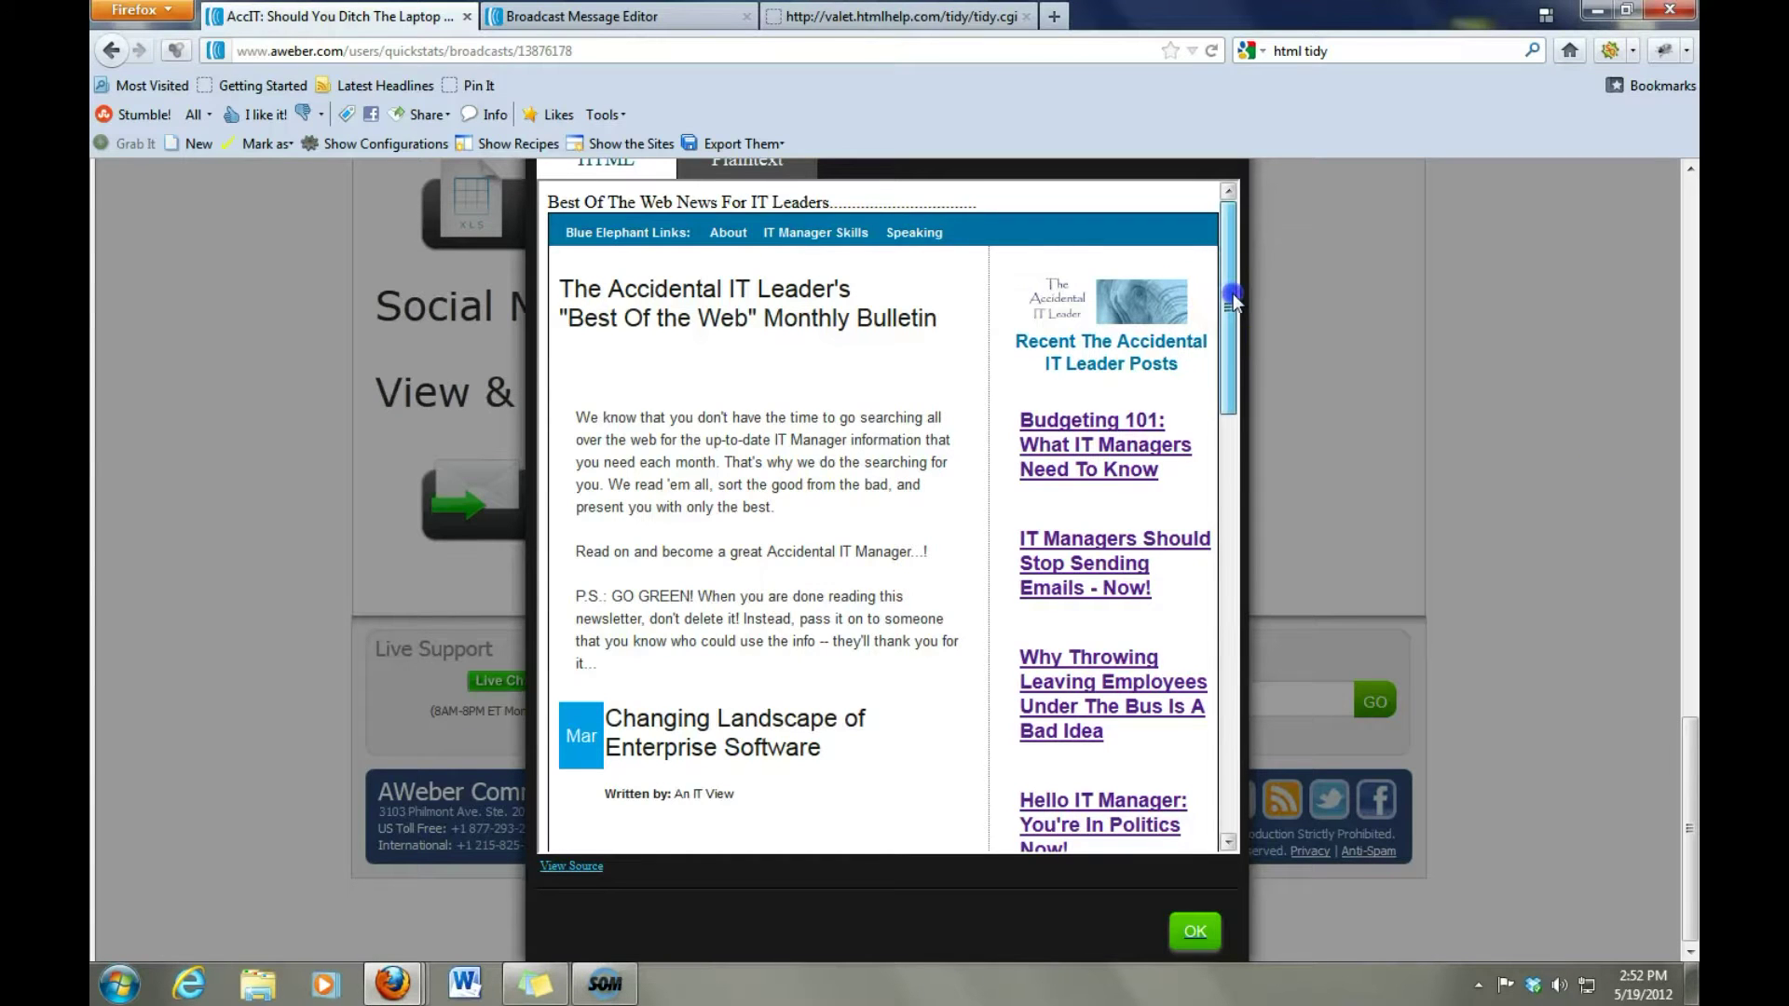
{"action": "left_click_drag", "start_coordinate": [1231, 298], "coordinate": [1231, 256]}
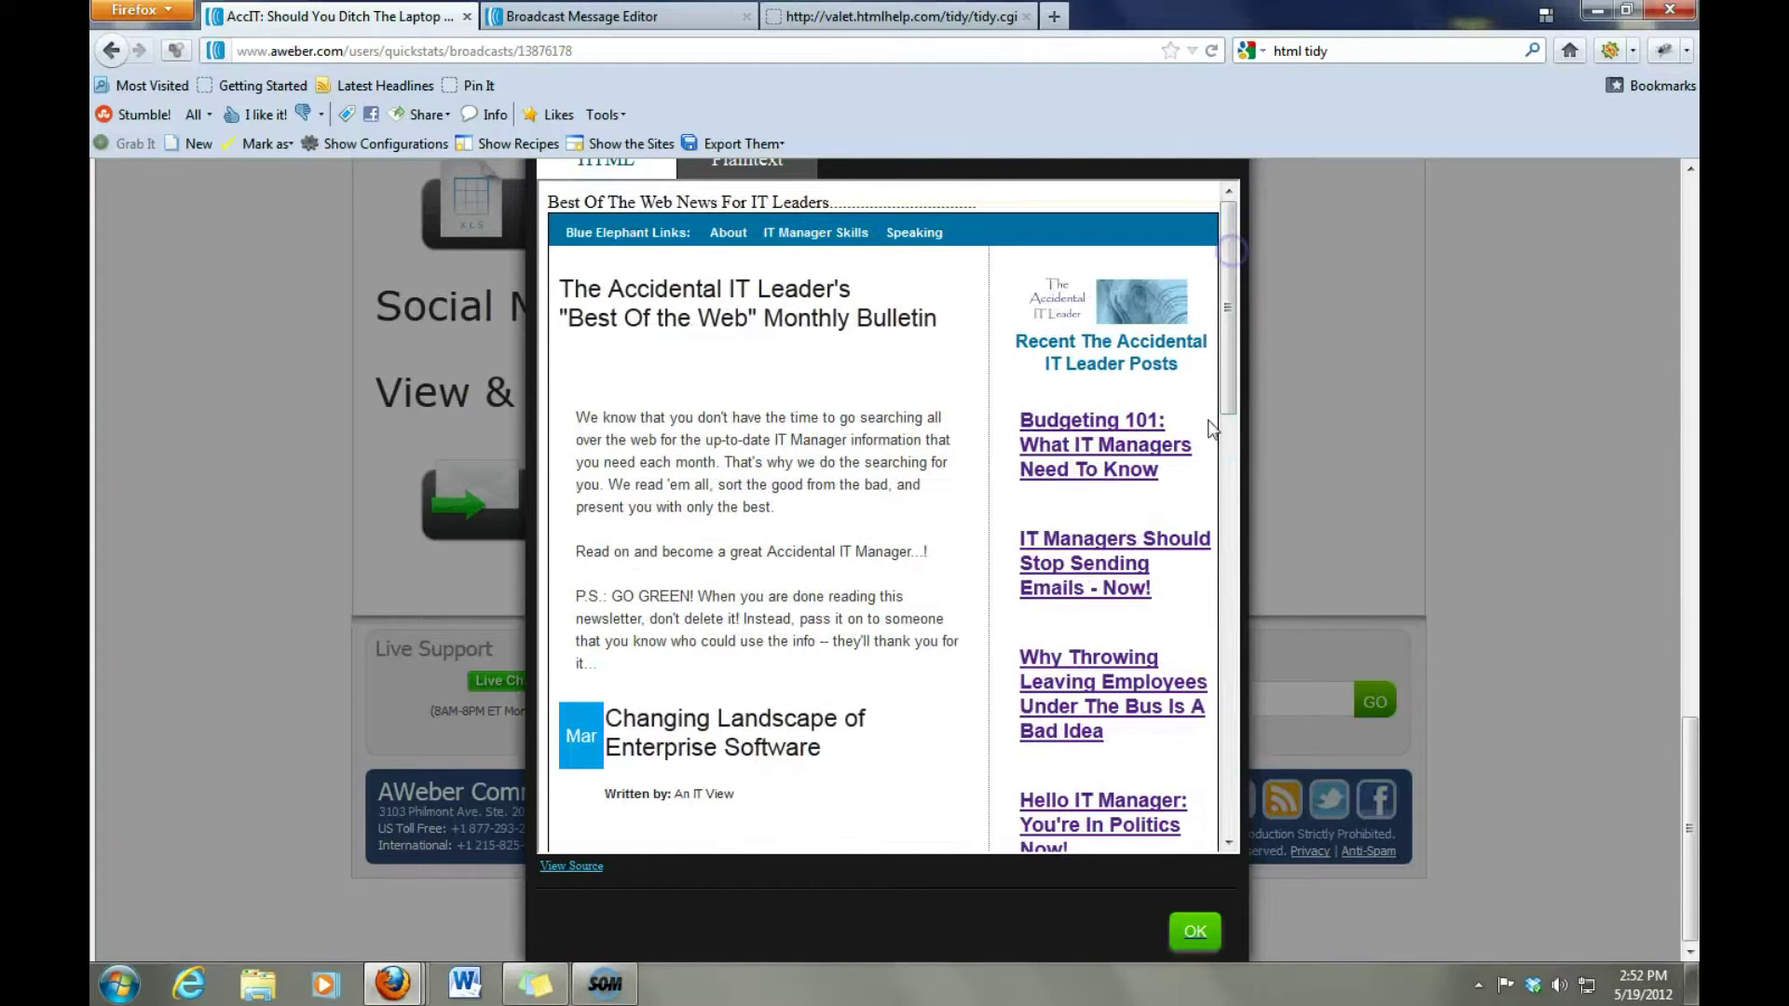
{"action": "left_click", "coordinate": [572, 867]}
{"action": "left_click", "coordinate": [670, 570]}
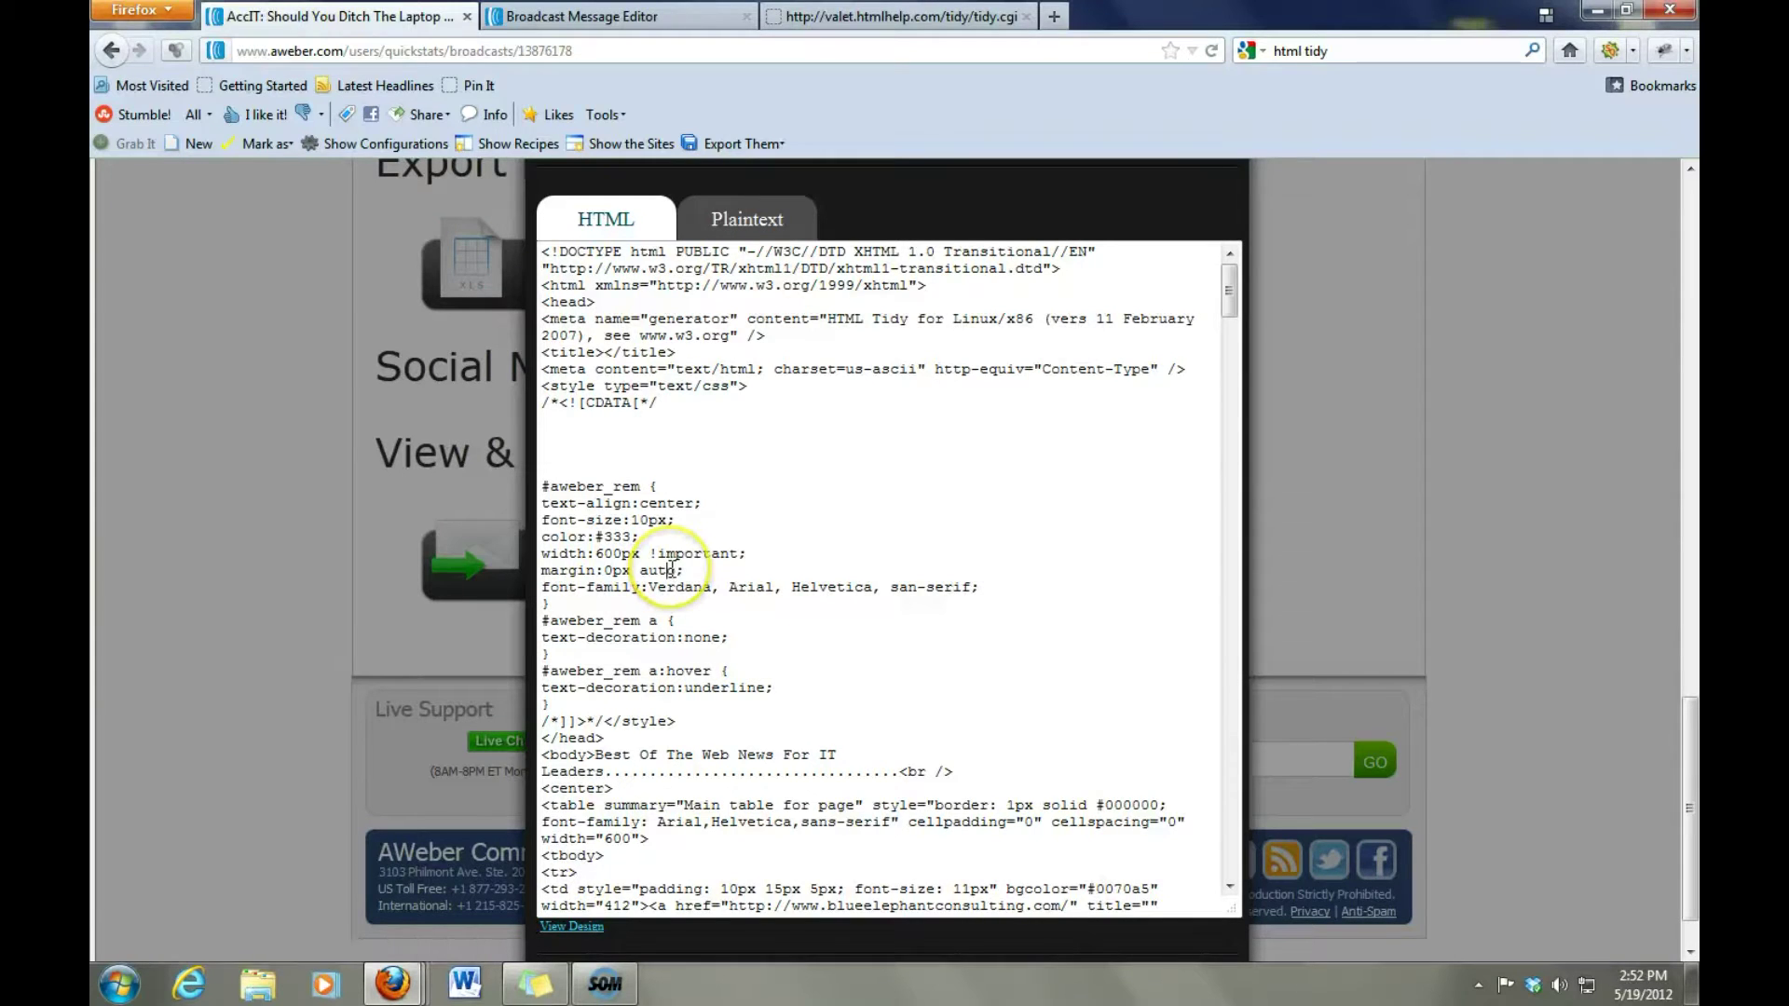
{"action": "key", "text": "ctrl+a"}
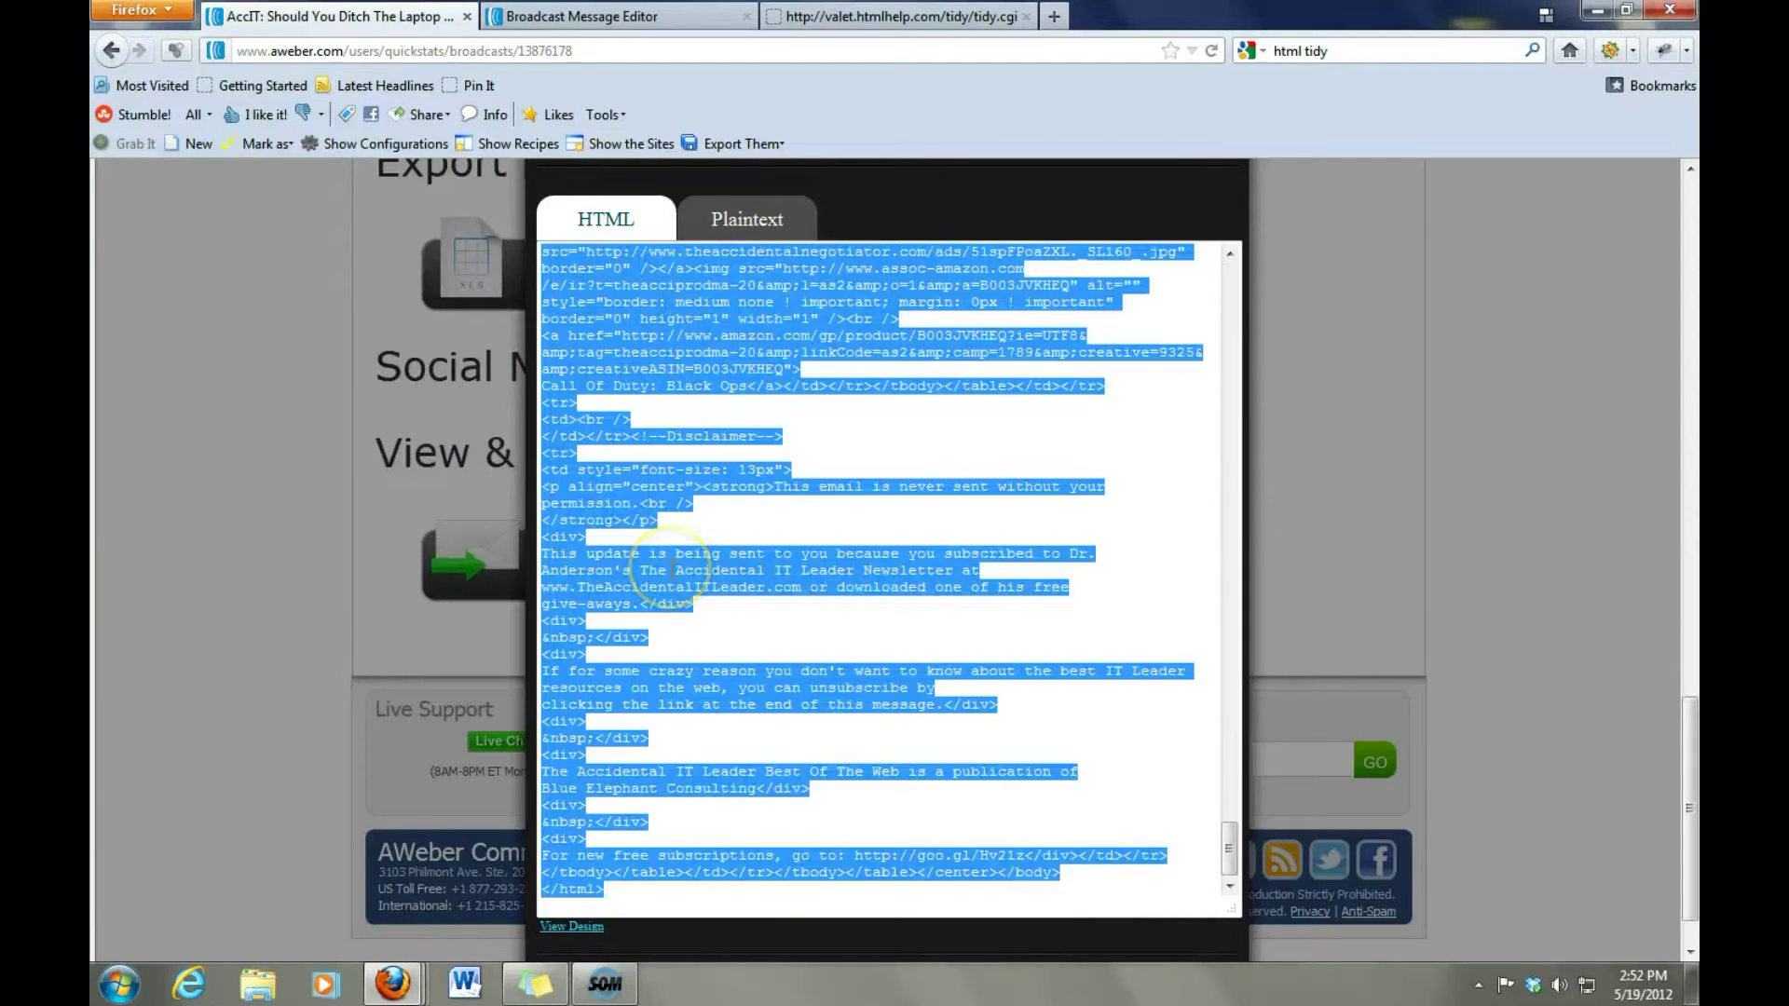
{"action": "right_click", "coordinate": [650, 896]}
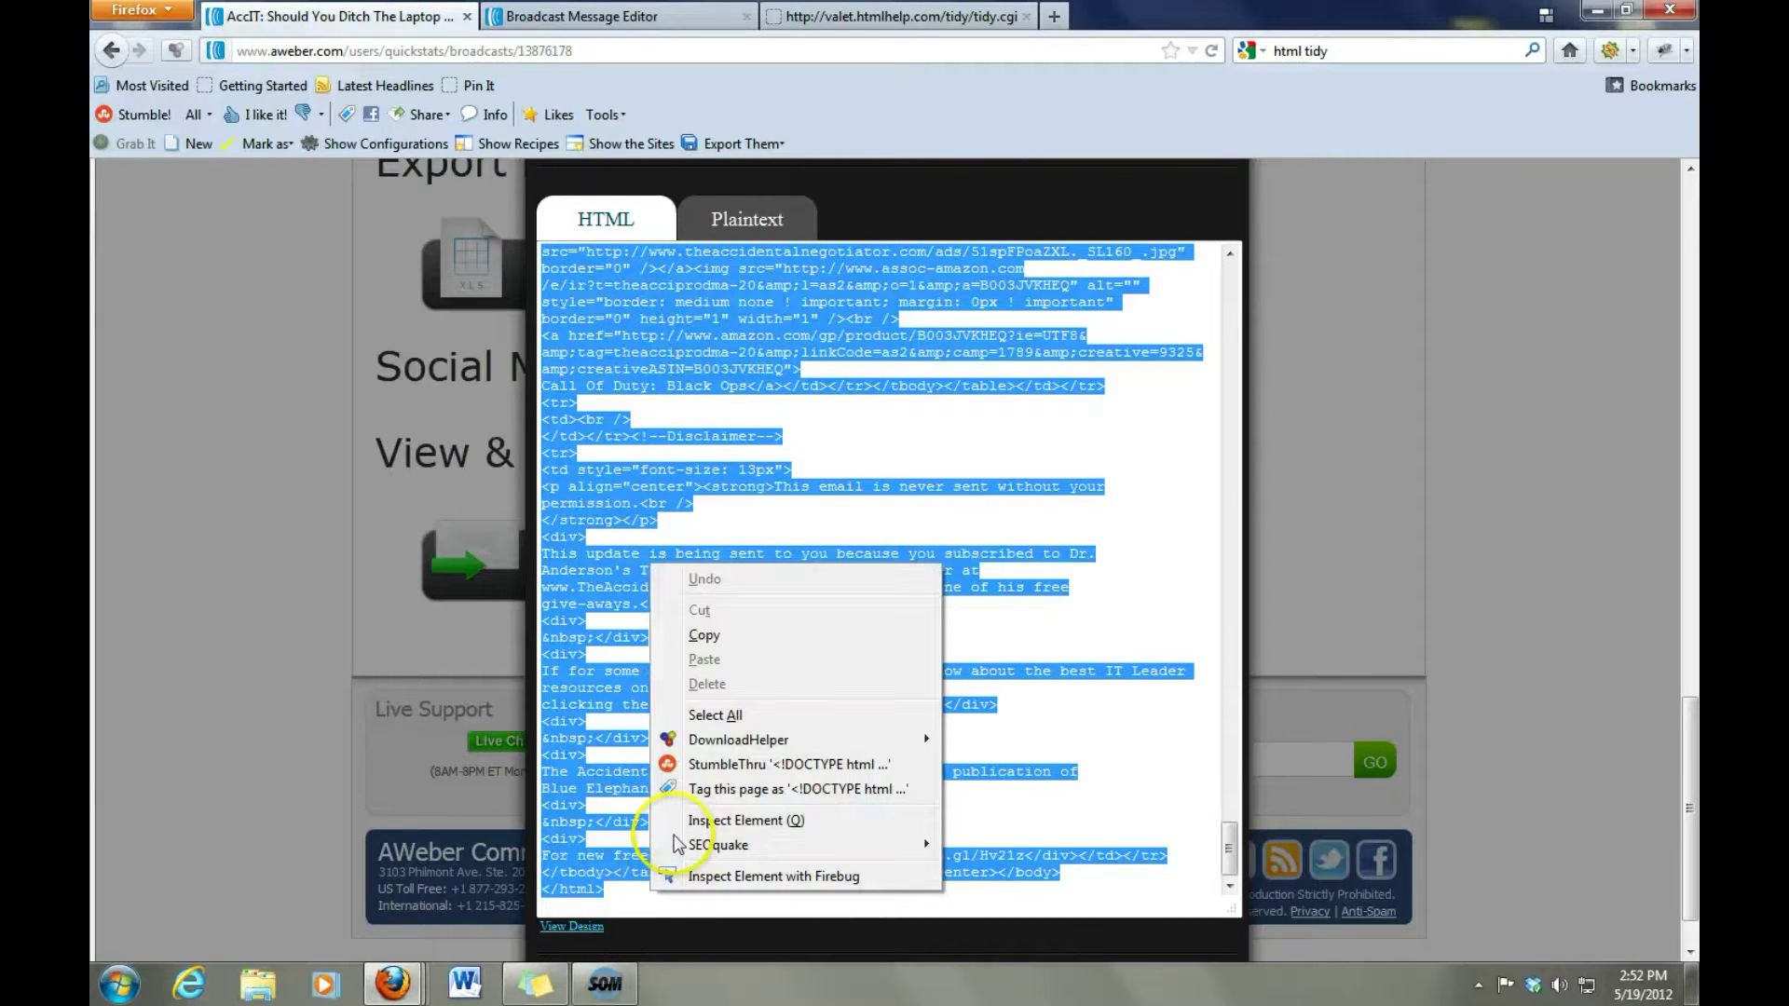
{"action": "left_click", "coordinate": [704, 635]}
{"action": "scroll", "coordinate": [1444, 279], "scroll_direction": "up", "scroll_amount": 2}
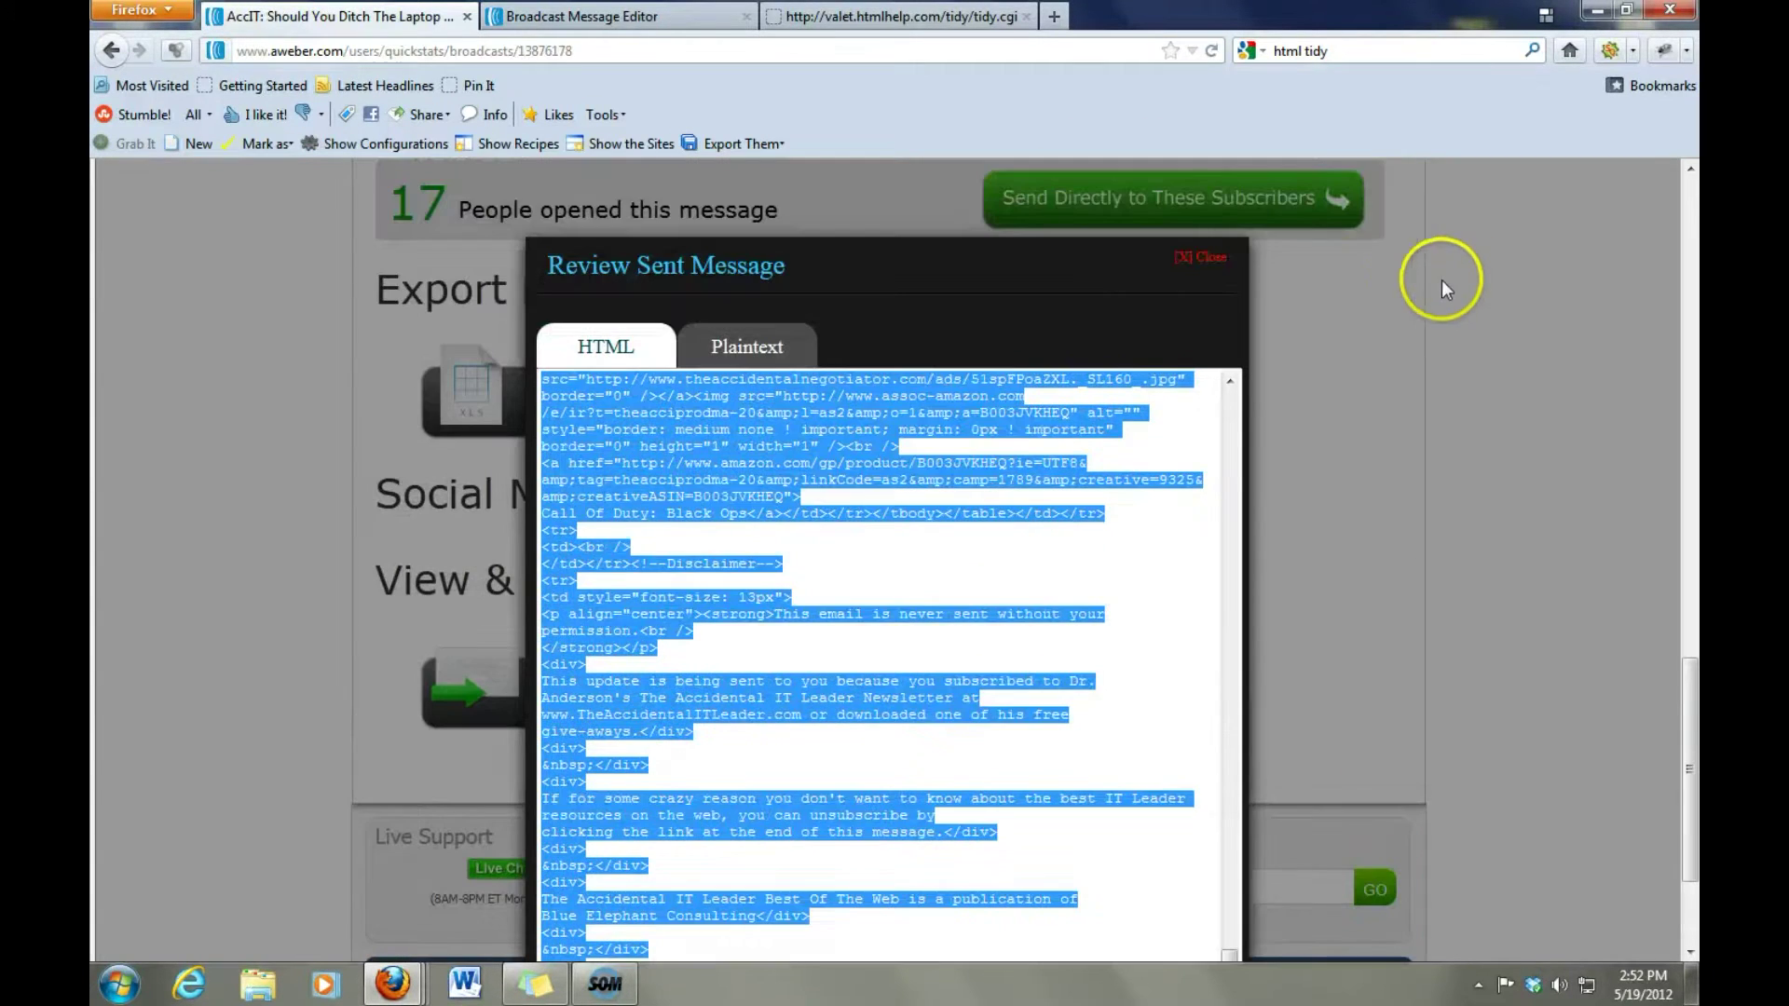
{"action": "left_click", "coordinate": [1209, 256]}
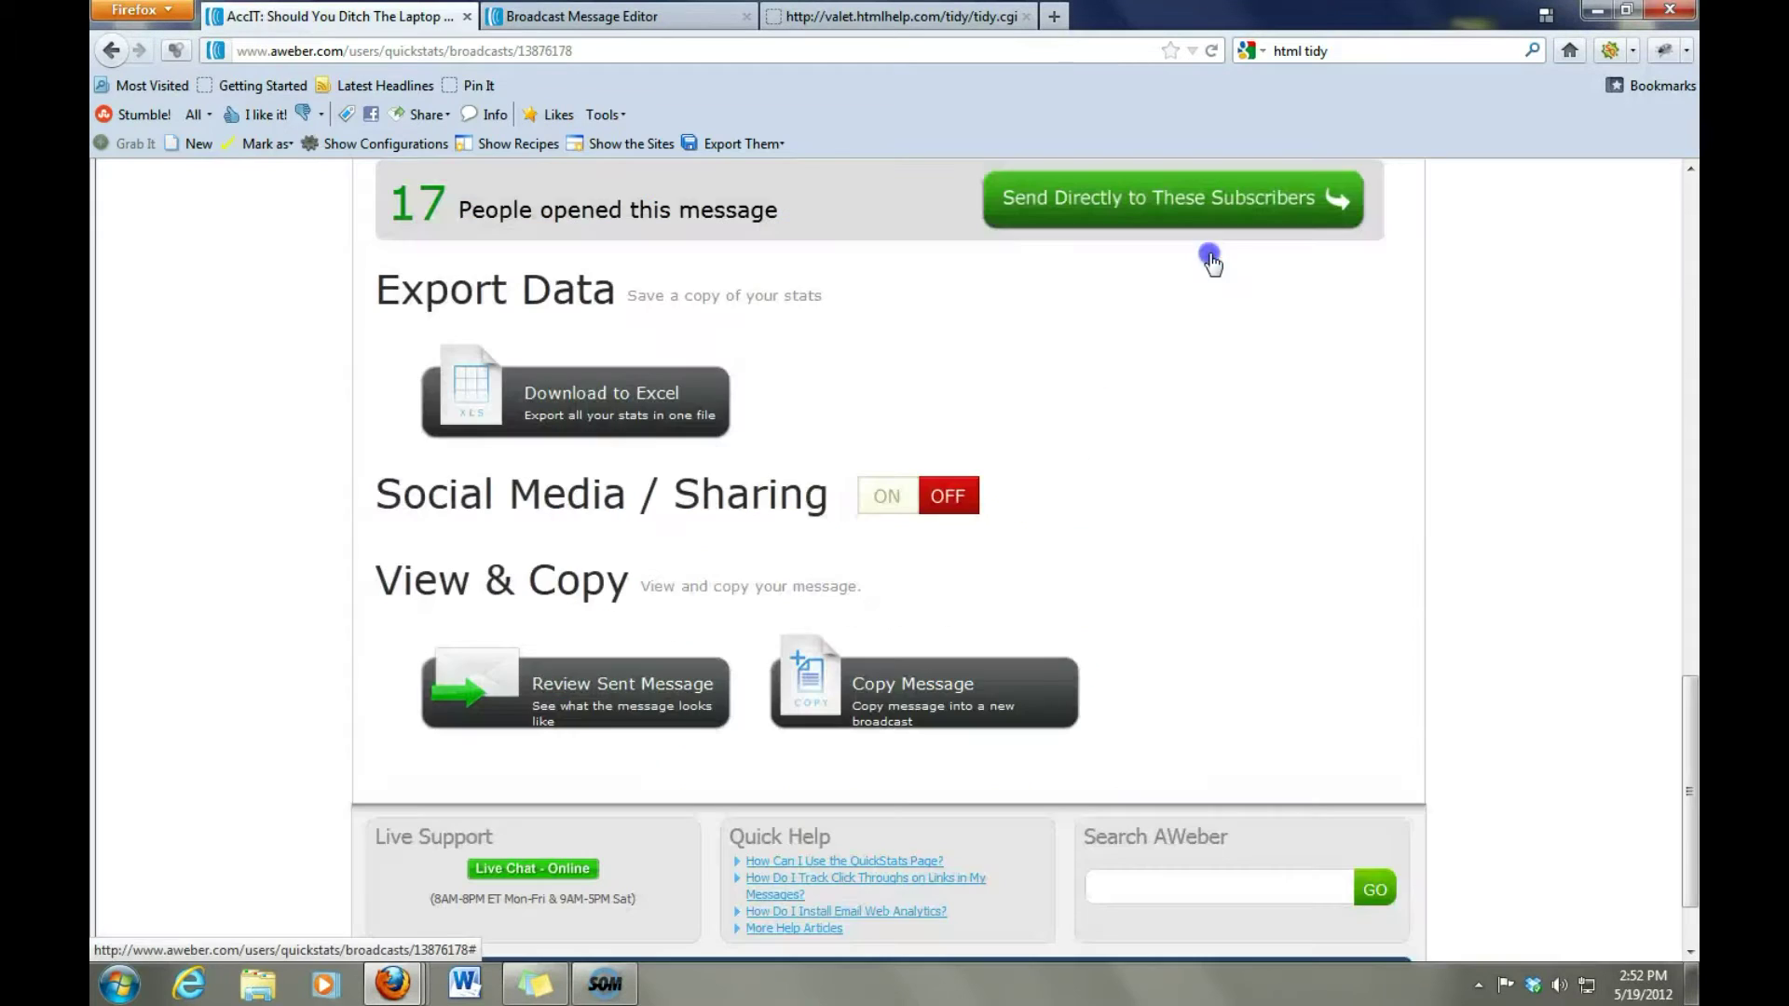
Return to the Broadcast Messages page of the acc-itlead-news list.
{"action": "left_click_drag", "start_coordinate": [1679, 703], "coordinate": [1682, 191]}
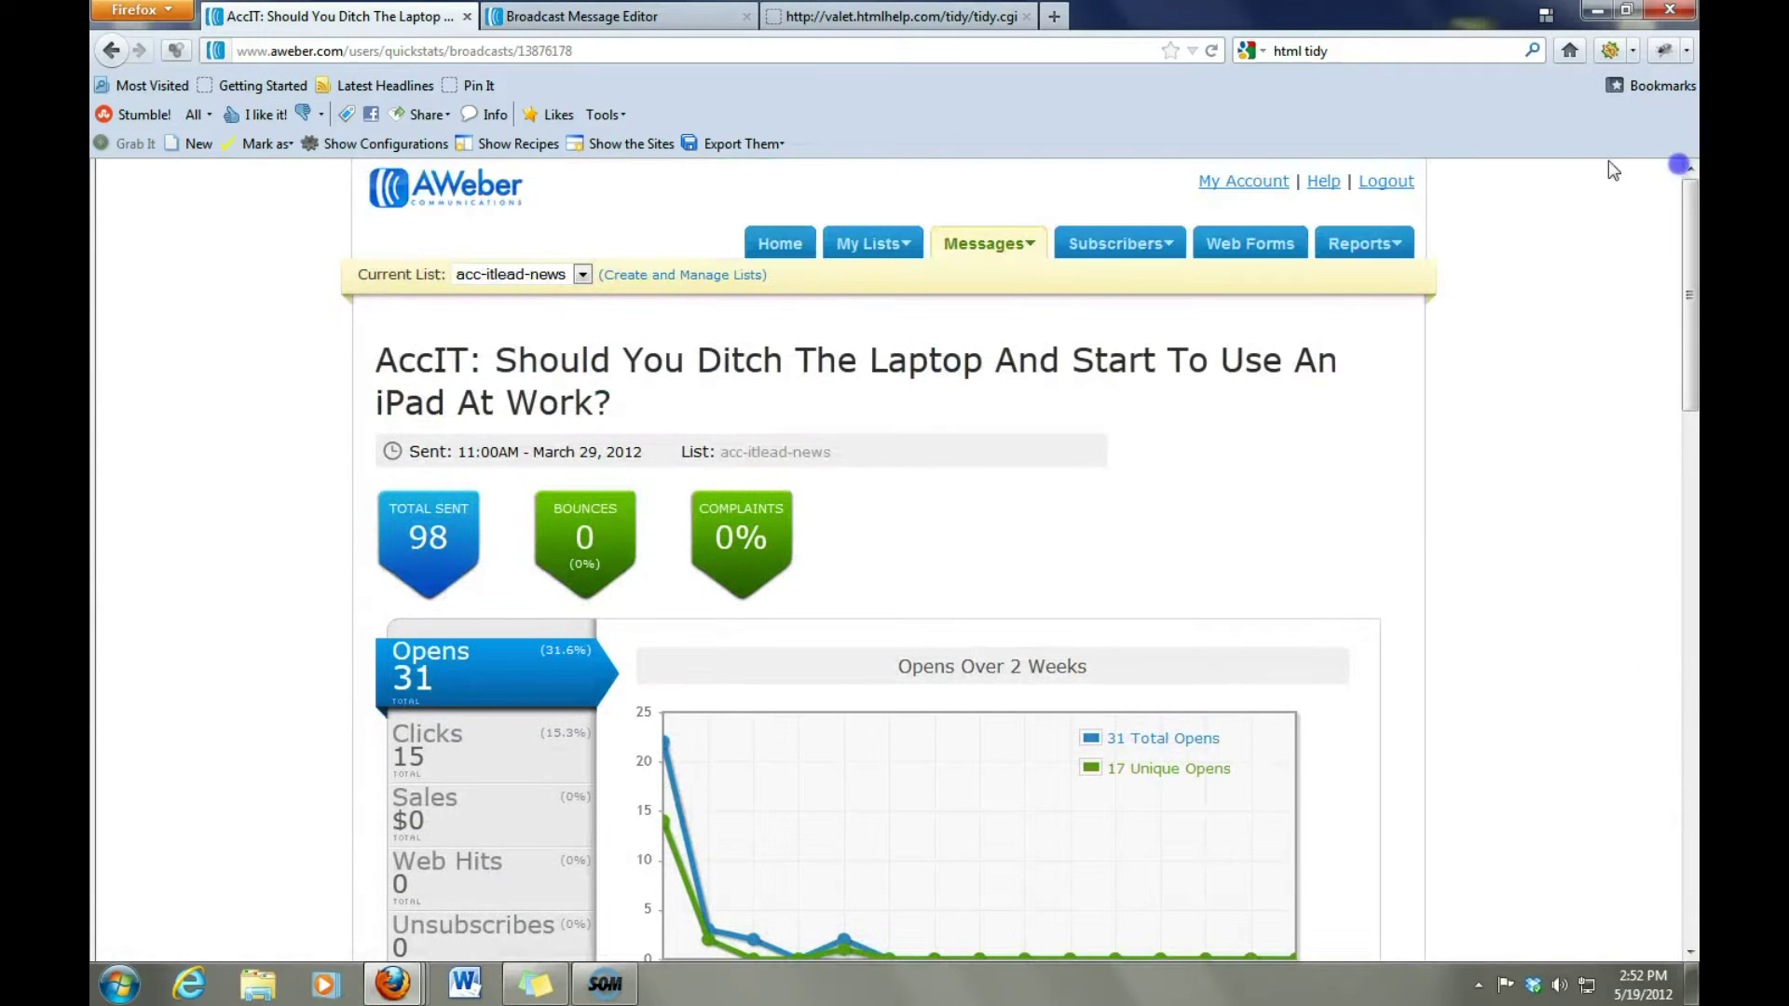
{"action": "mouse_move", "coordinate": [981, 248]}
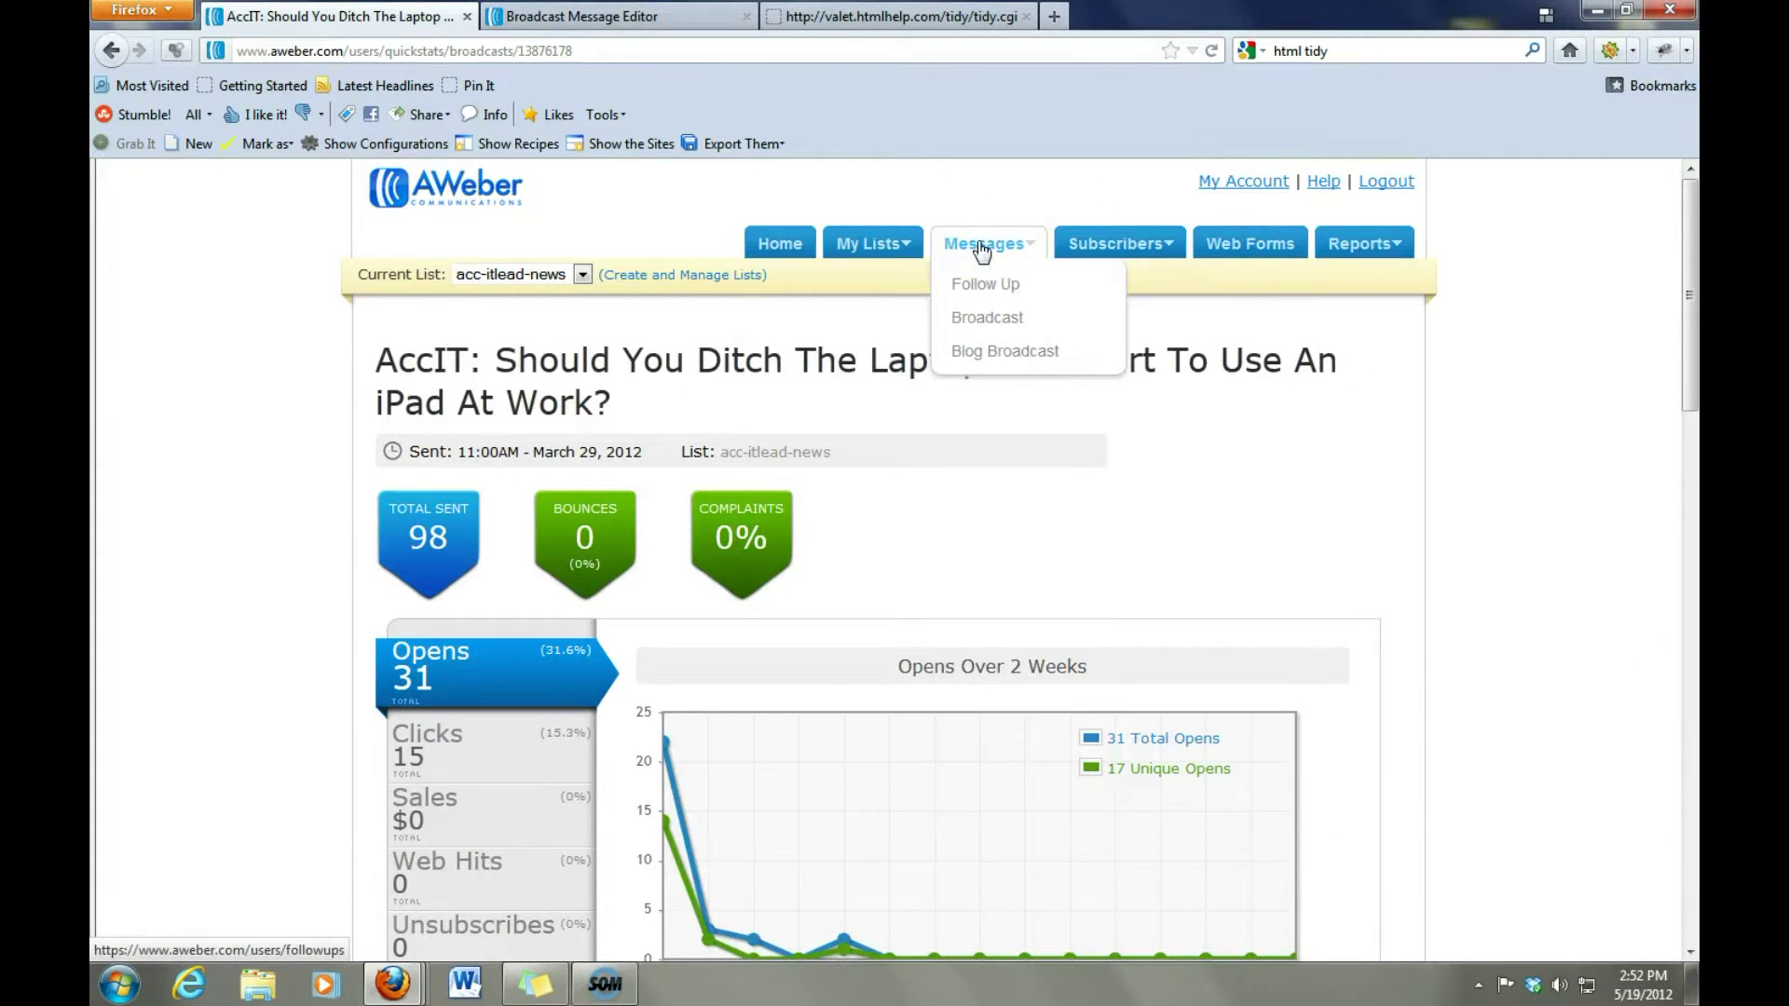
{"action": "left_click", "coordinate": [1001, 320]}
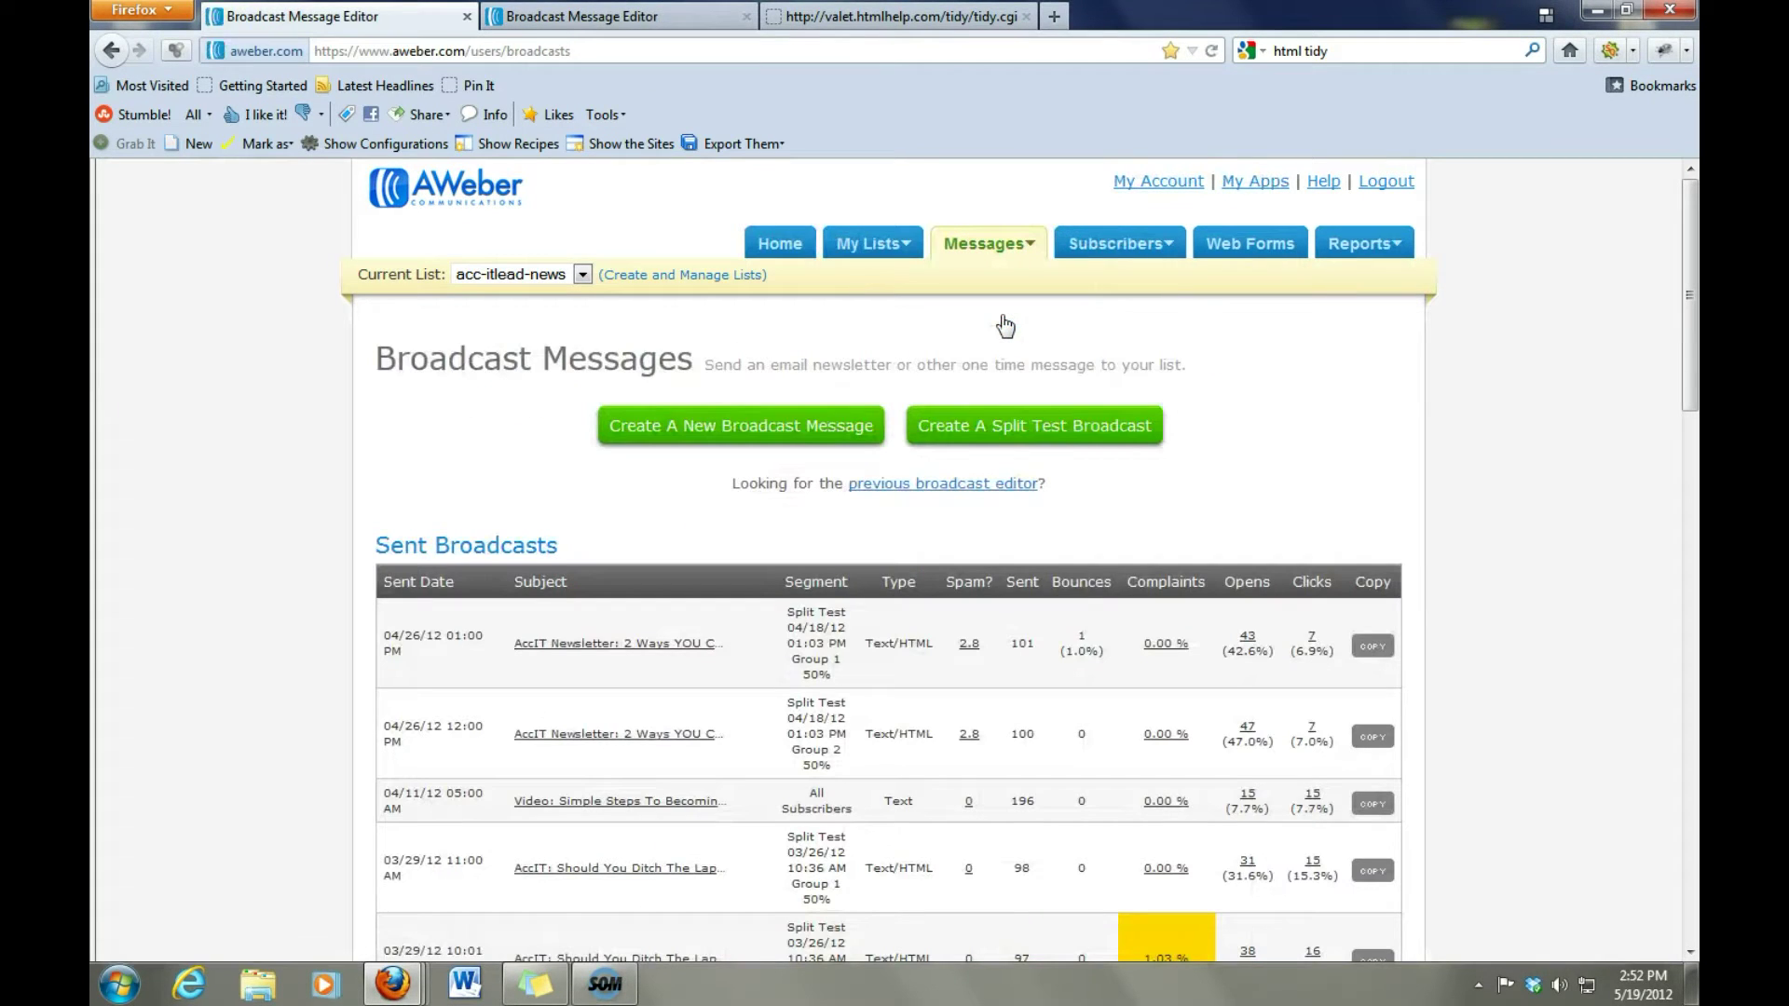
Create a split test broadcast with two groups of 50% each.
{"action": "left_click", "coordinate": [1069, 427]}
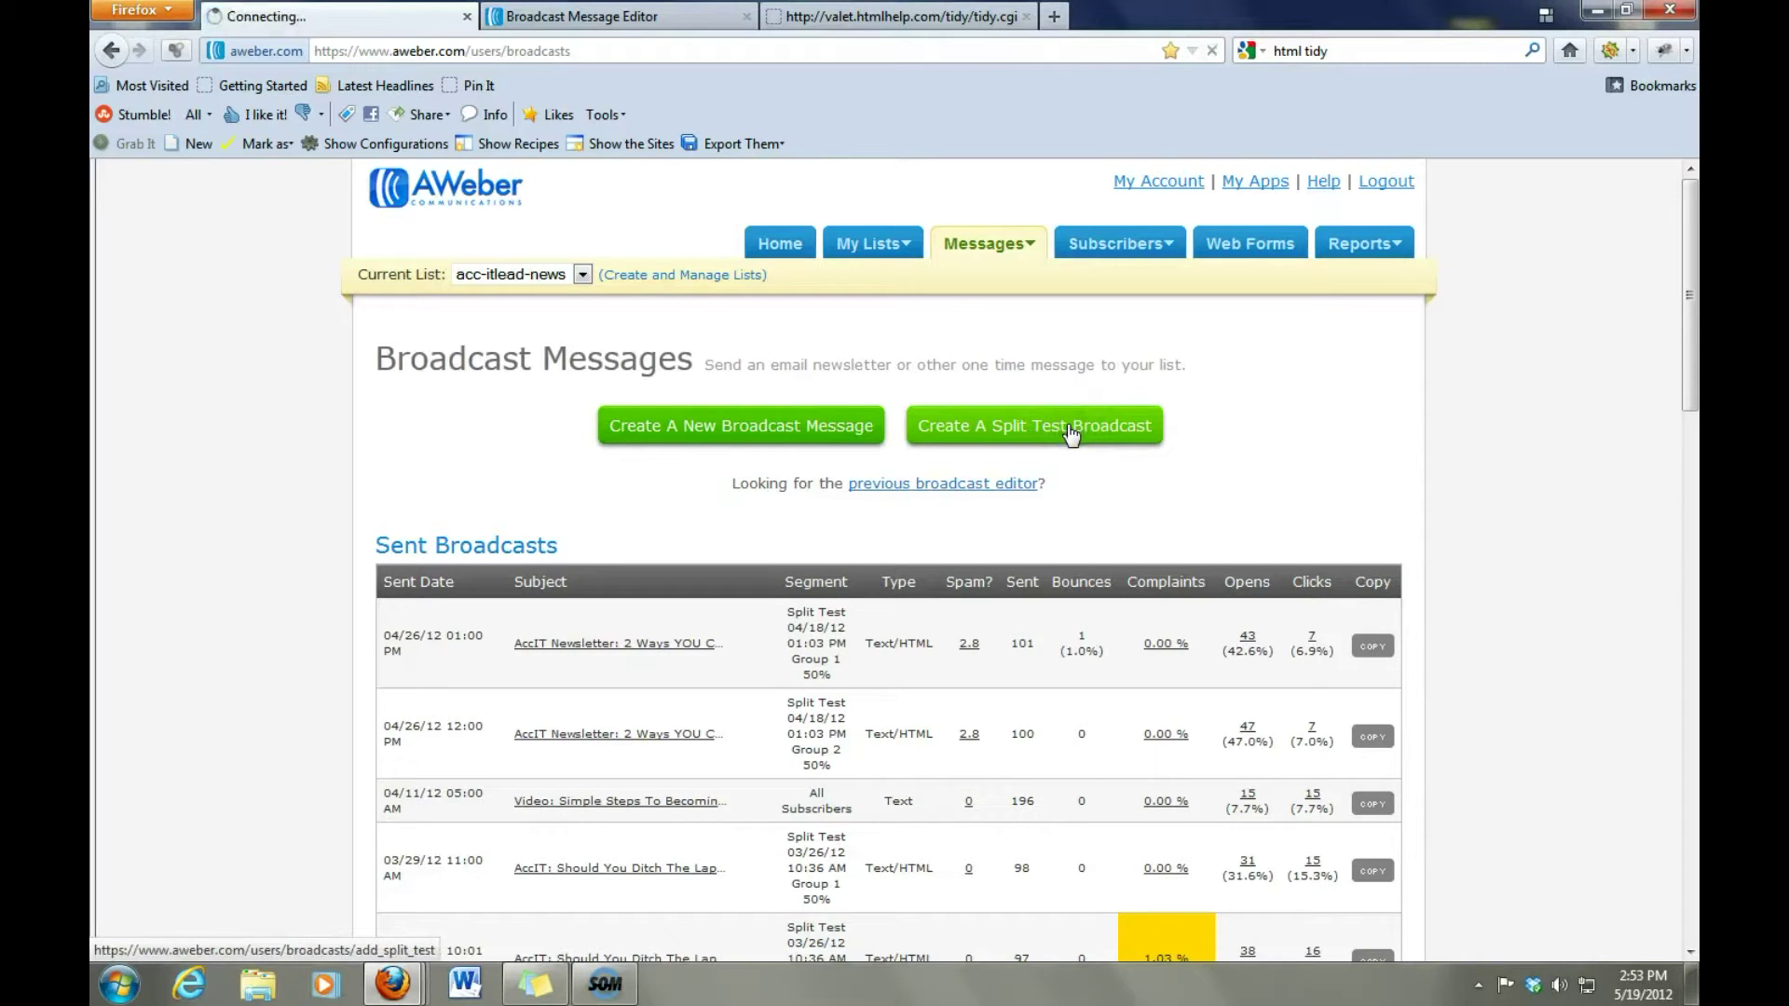
{"action": "left_click", "coordinate": [431, 567]}
{"action": "type", "text": "50"}
{"action": "key", "text": "Tab"}
{"action": "type", "text": "50"}
{"action": "left_click", "coordinate": [954, 571]}
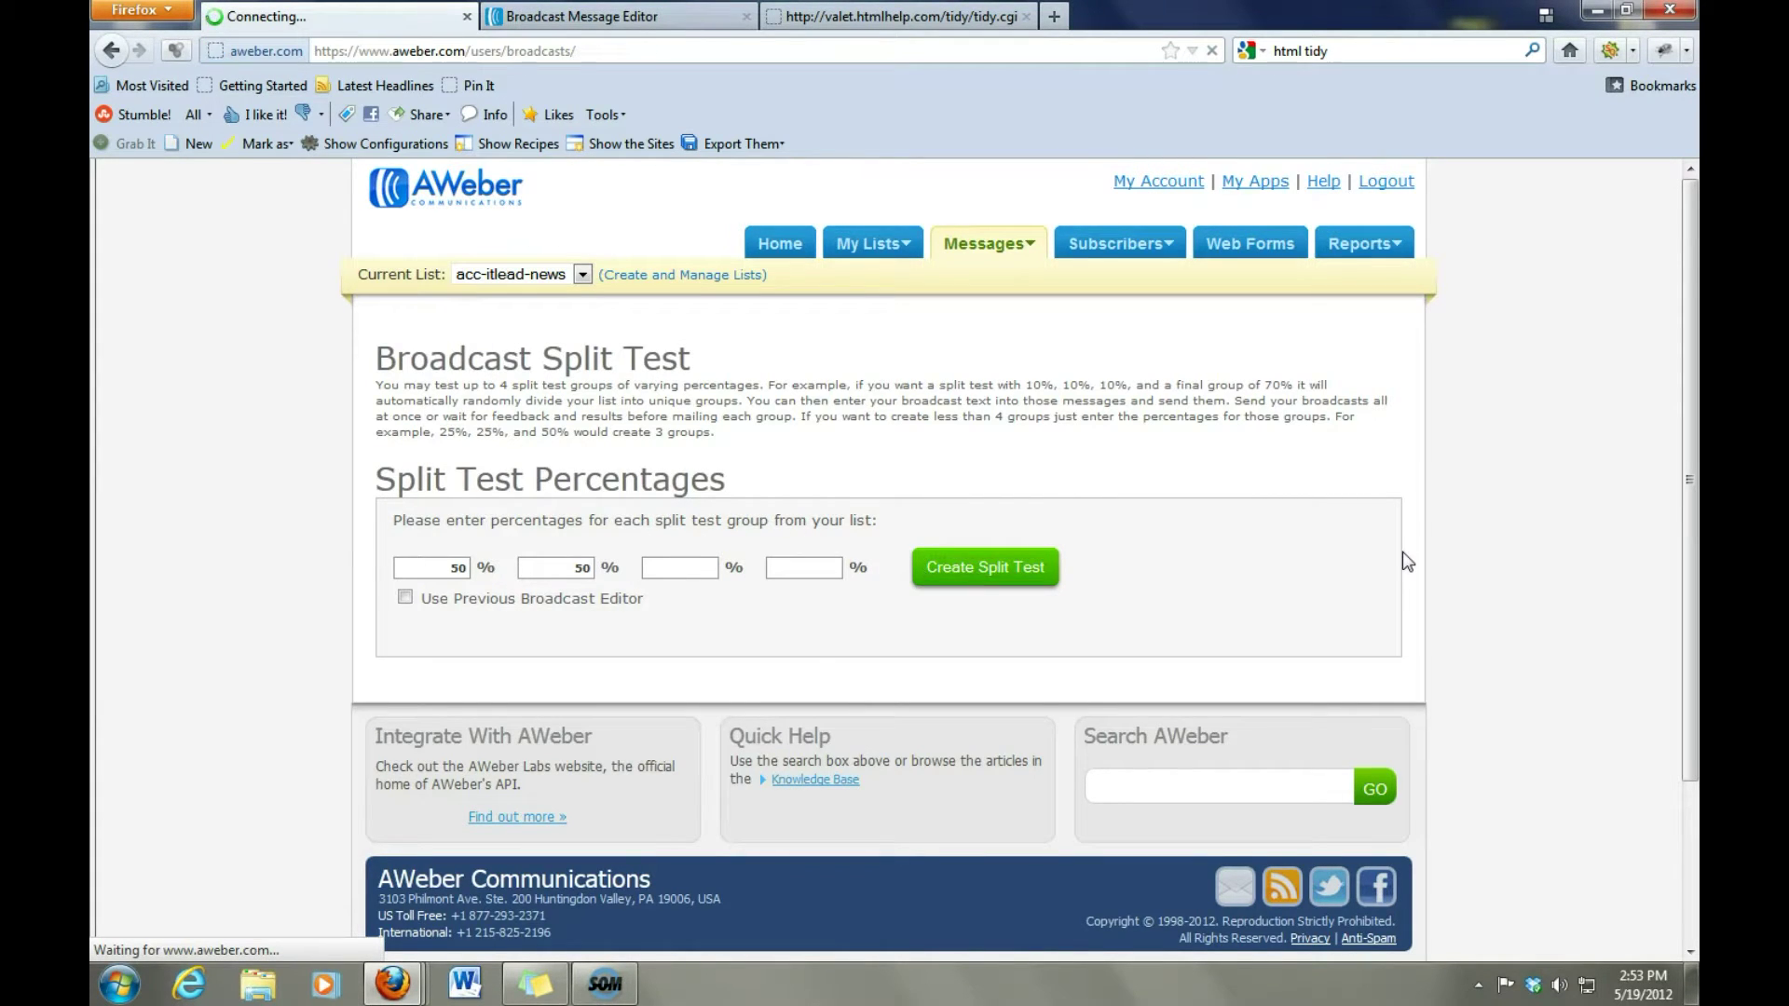
{"action": "left_click", "coordinate": [1487, 548]}
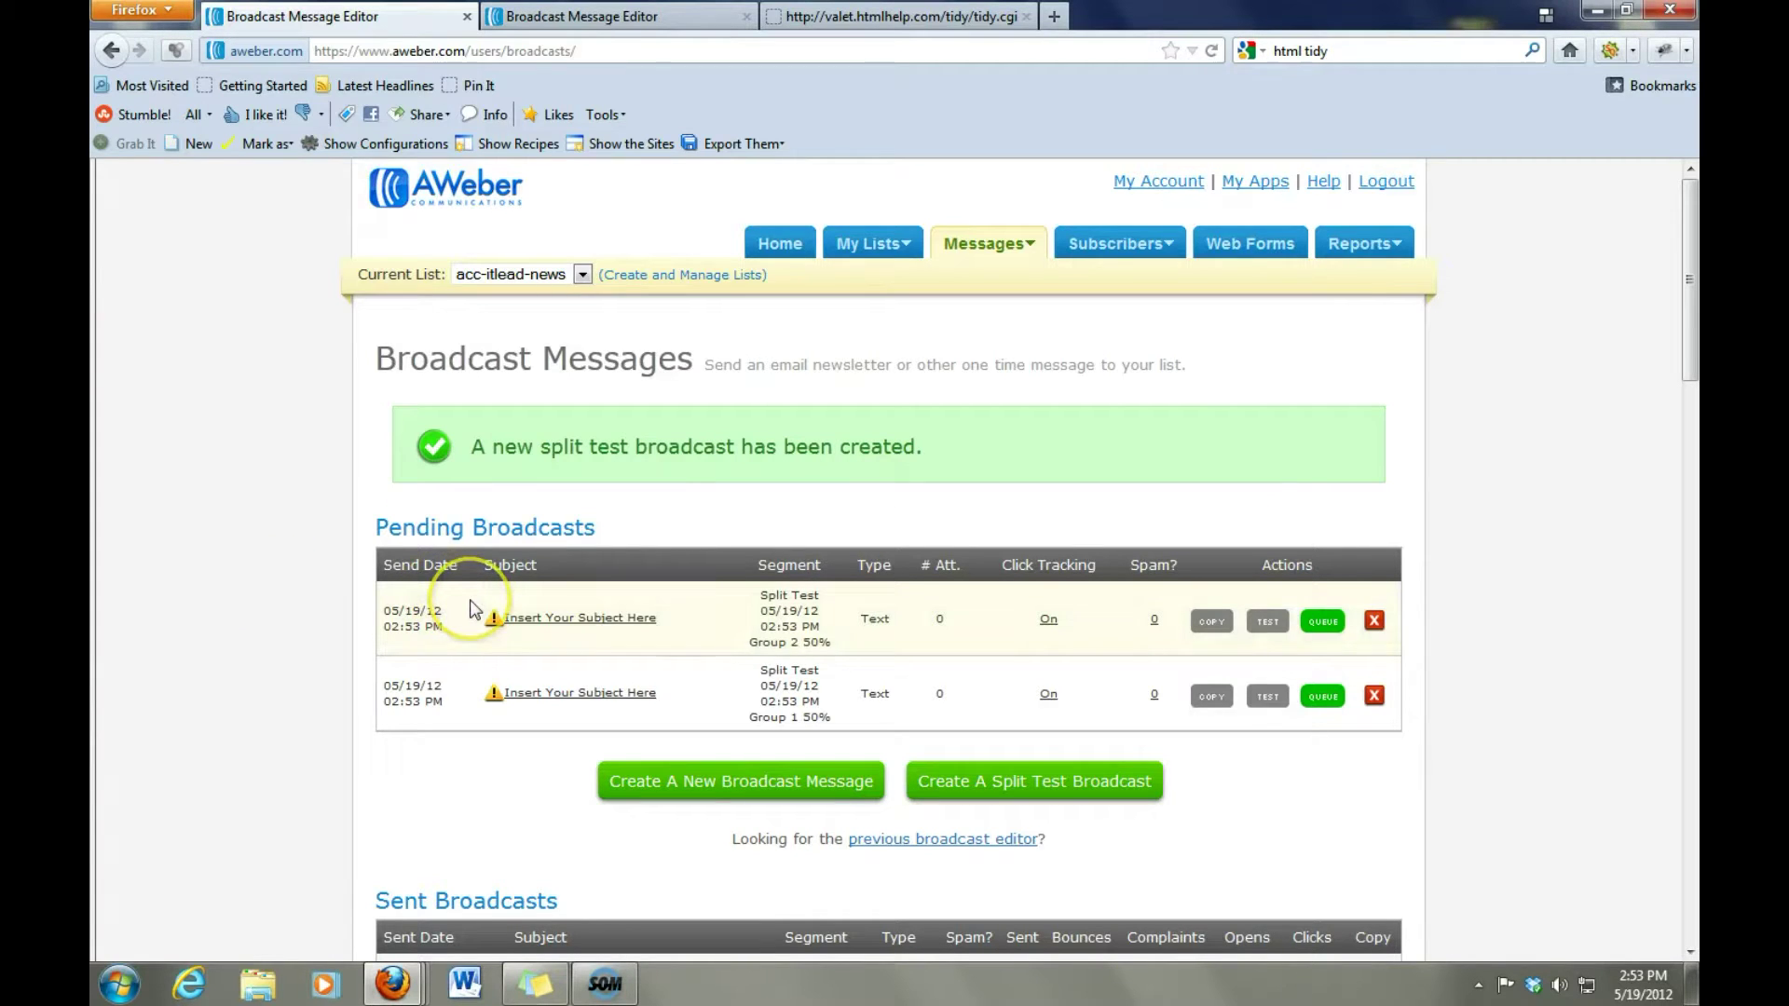
Open the pending Group 2 split test broadcast for editing and enter "AccIT:" as its subject.
{"action": "left_click", "coordinate": [577, 617]}
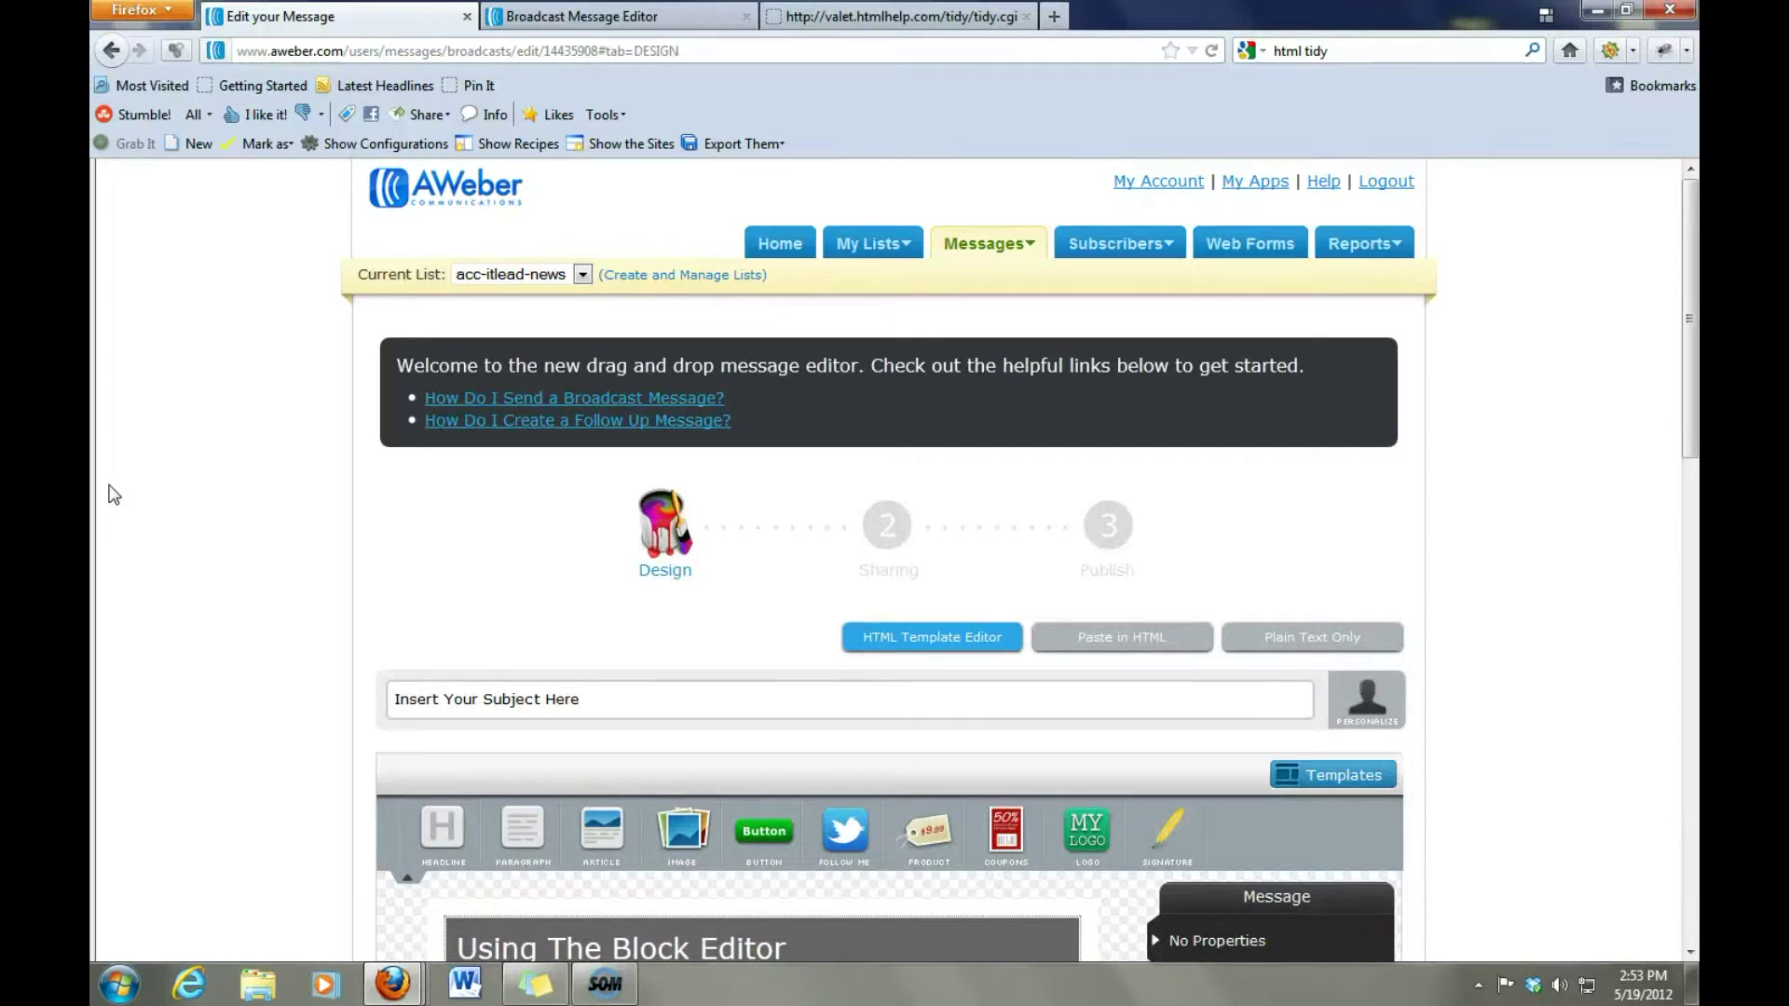
{"action": "left_click", "coordinate": [694, 703]}
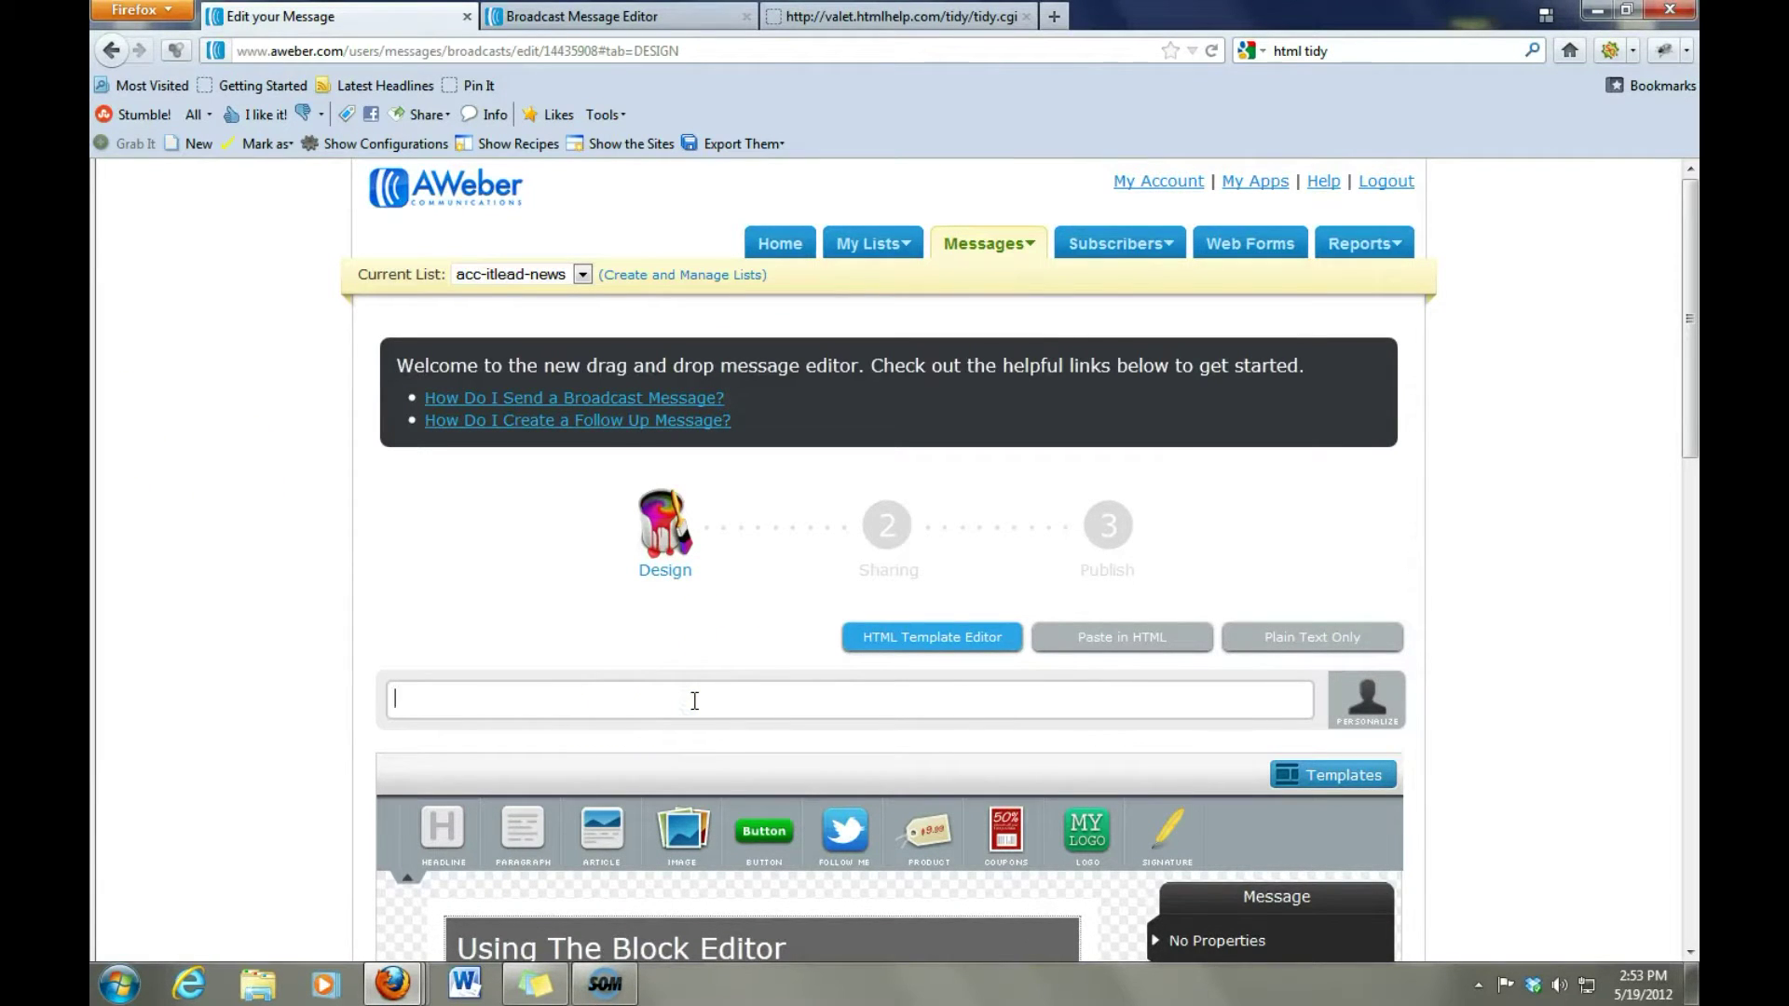
{"action": "type", "text": "AccIT:"}
Browse the available message templates and open the Template Editor page for custom templates.
{"action": "left_click", "coordinate": [1348, 776]}
{"action": "left_click_drag", "start_coordinate": [1687, 350], "coordinate": [1688, 501]}
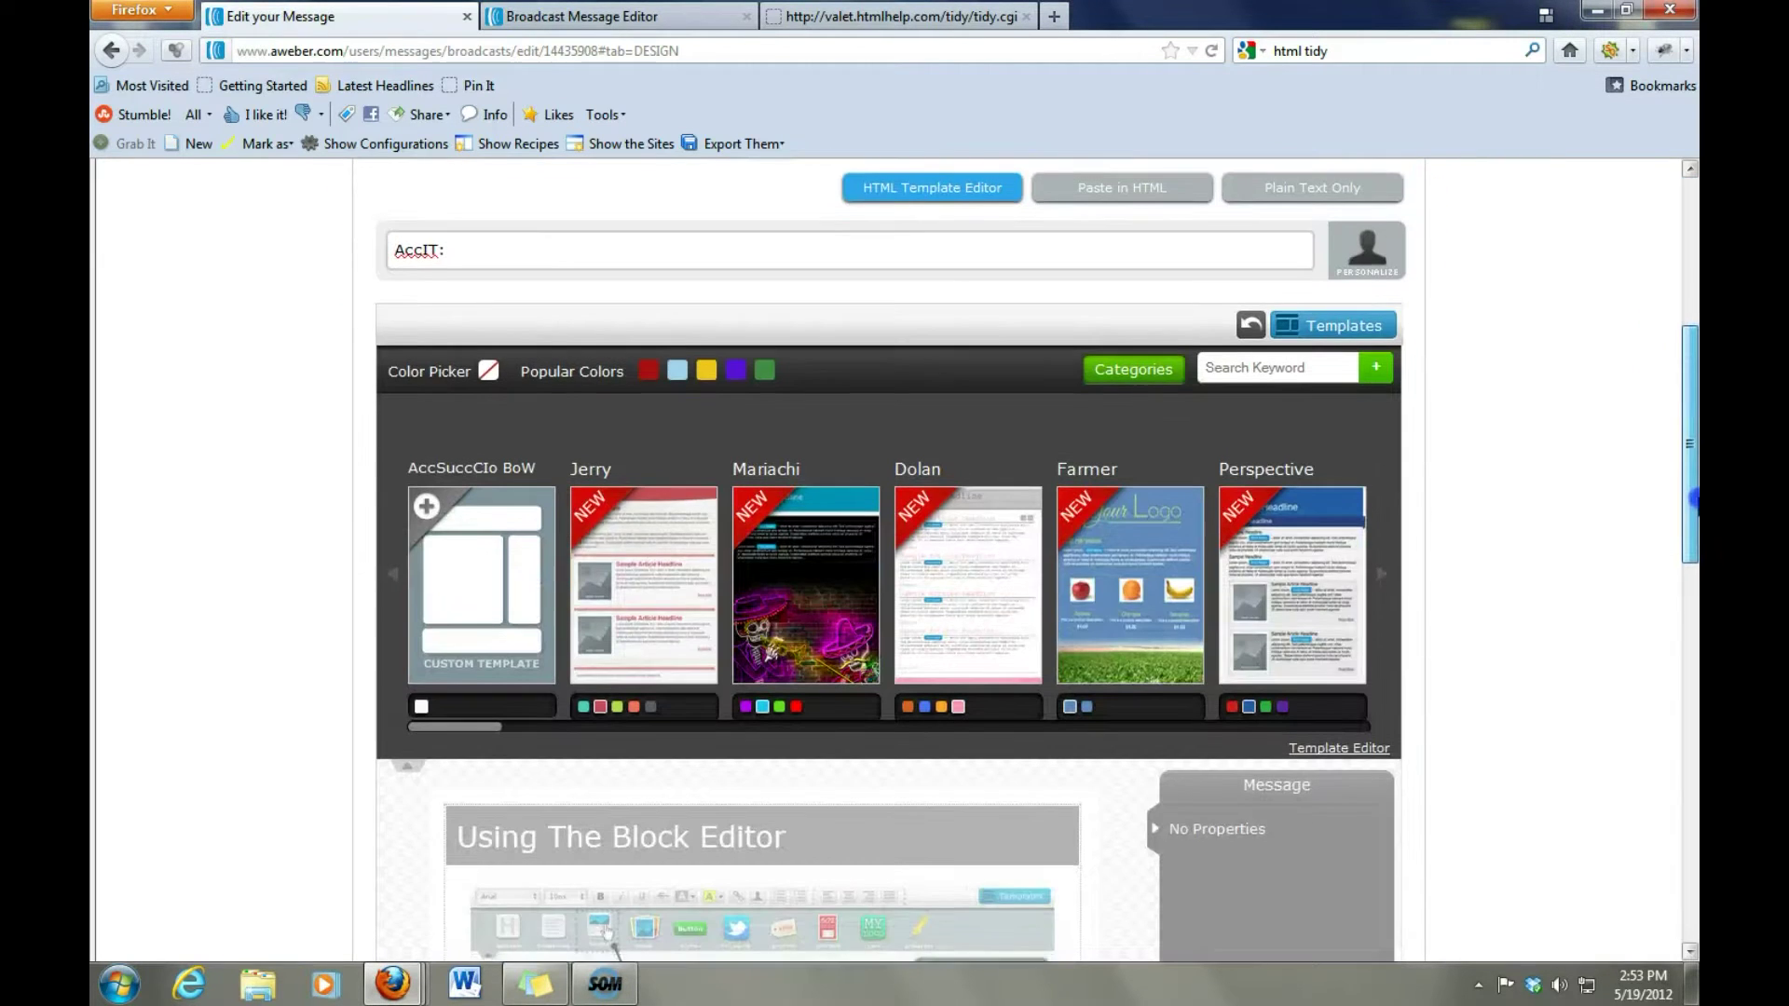
{"action": "mouse_move", "coordinate": [838, 601]}
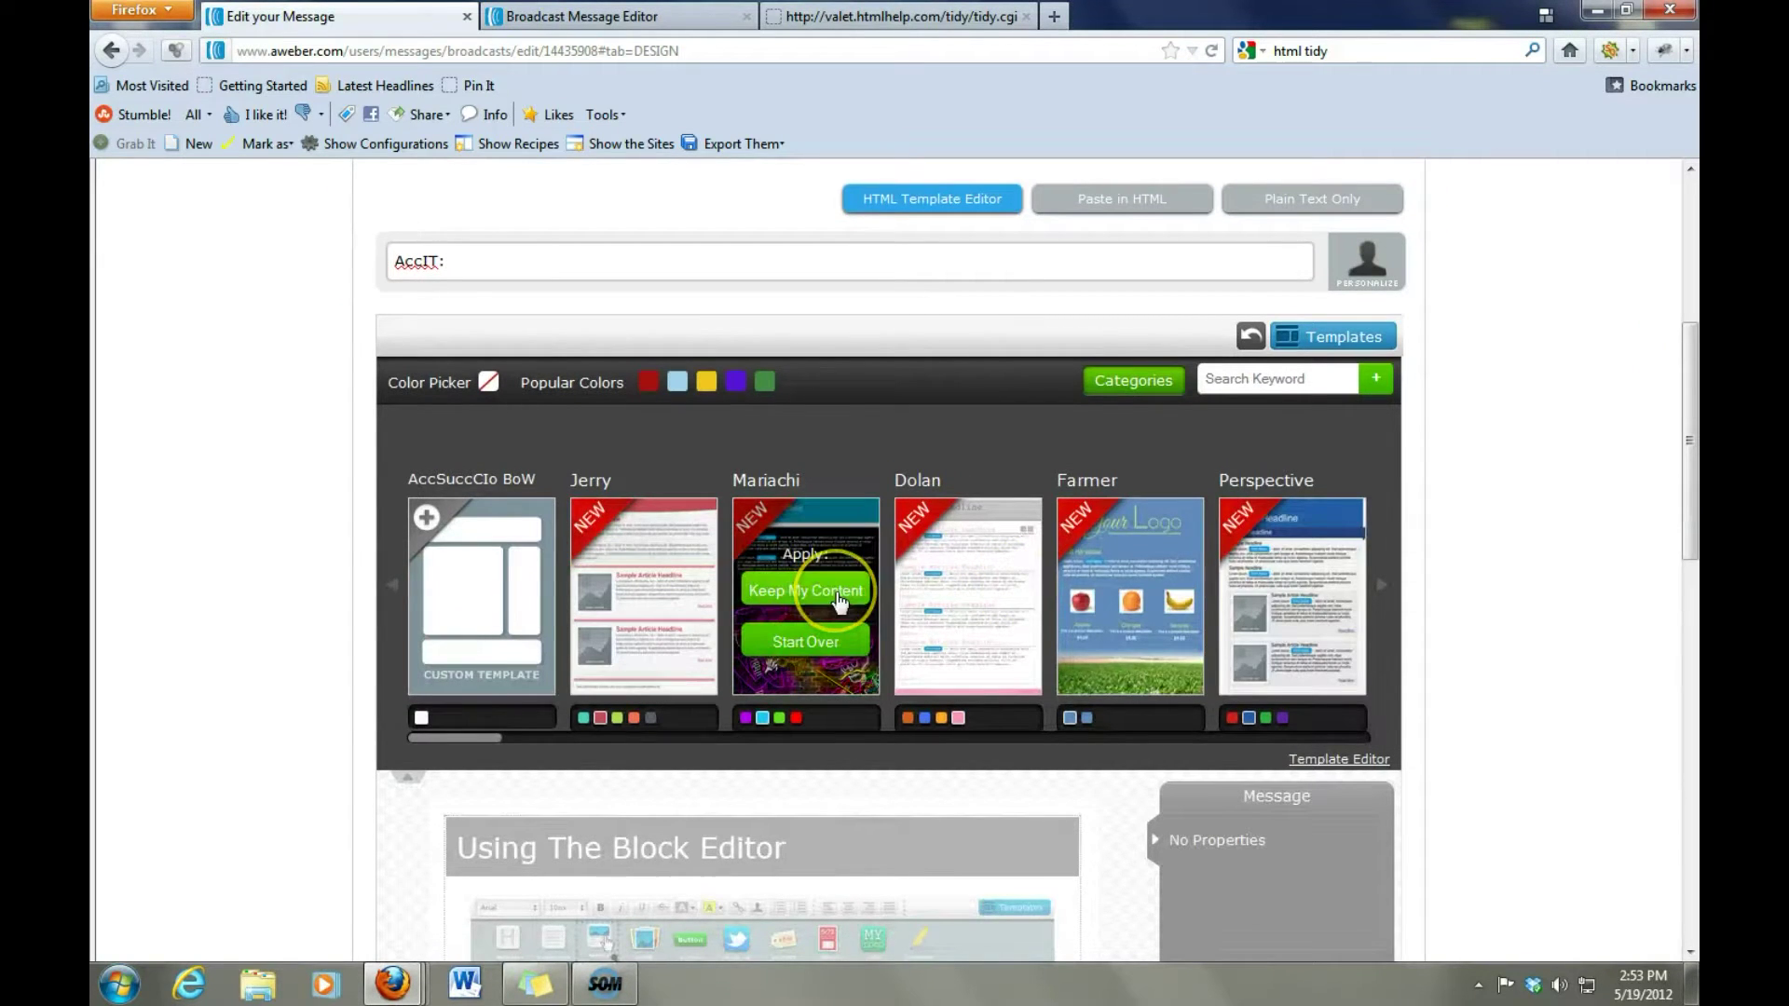
{"action": "mouse_move", "coordinate": [1260, 592]}
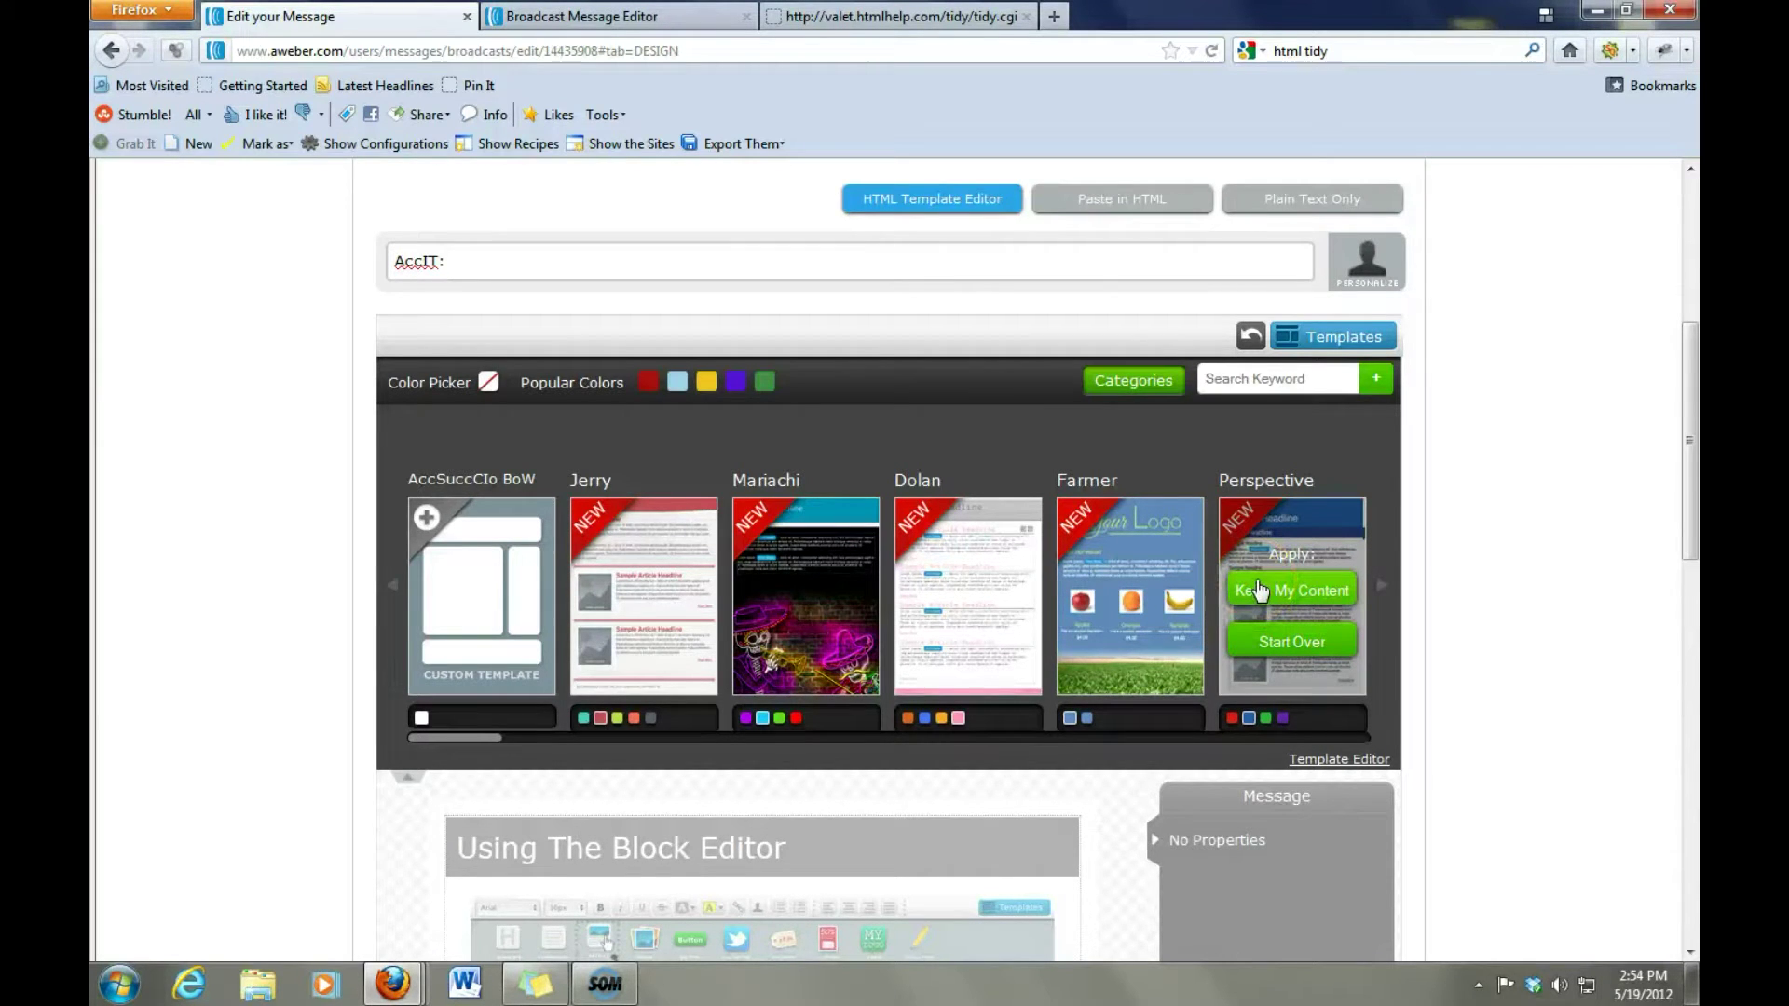
{"action": "left_click", "coordinate": [1337, 762]}
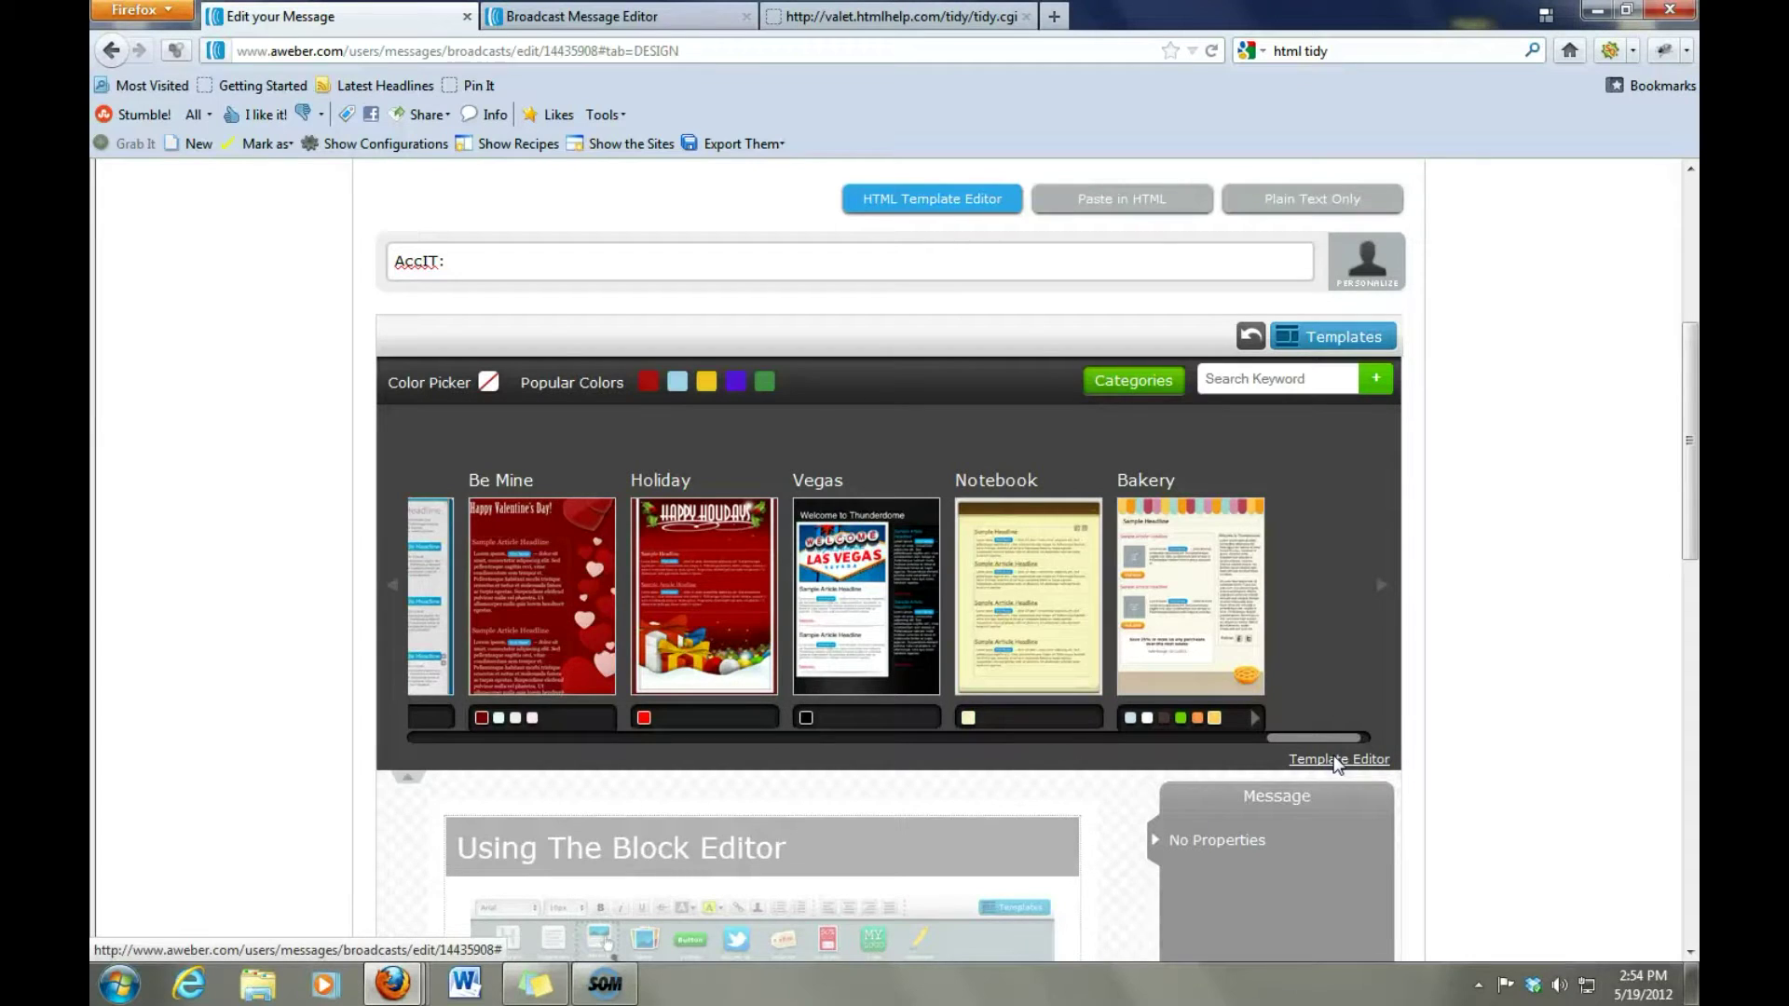
{"action": "left_click", "coordinate": [1337, 760]}
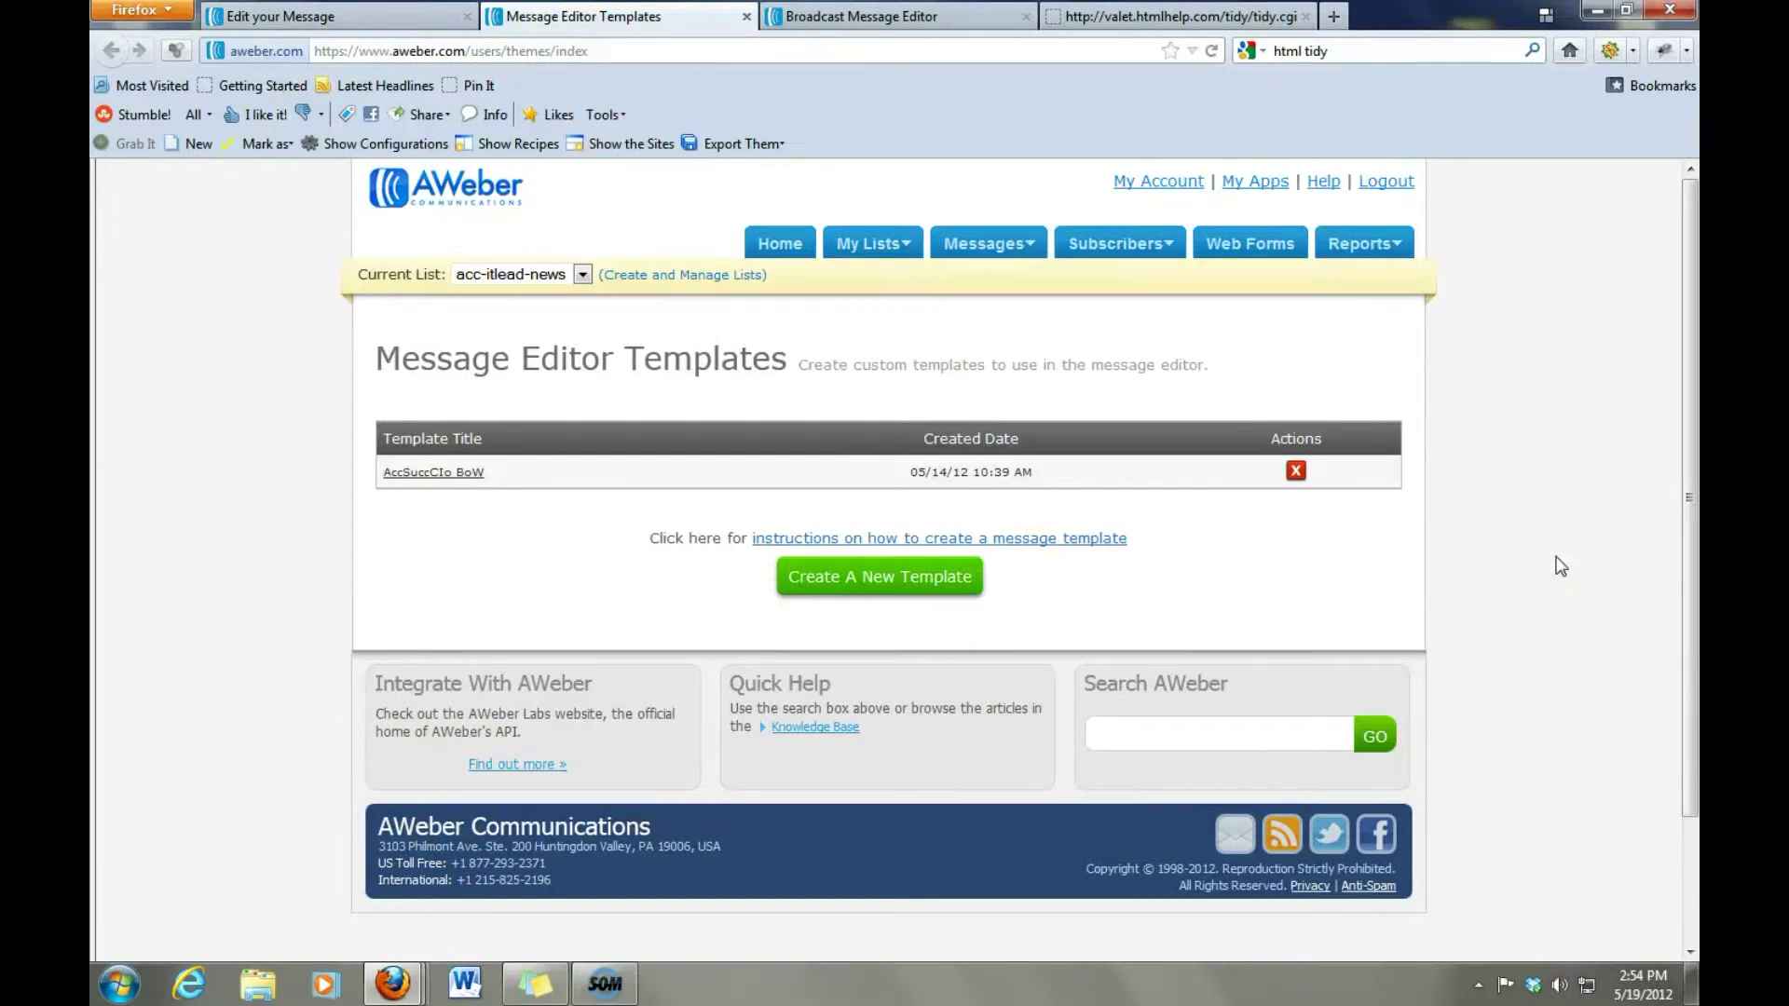
Create a new message template named "AccIT BoW".
{"action": "left_click", "coordinate": [881, 596]}
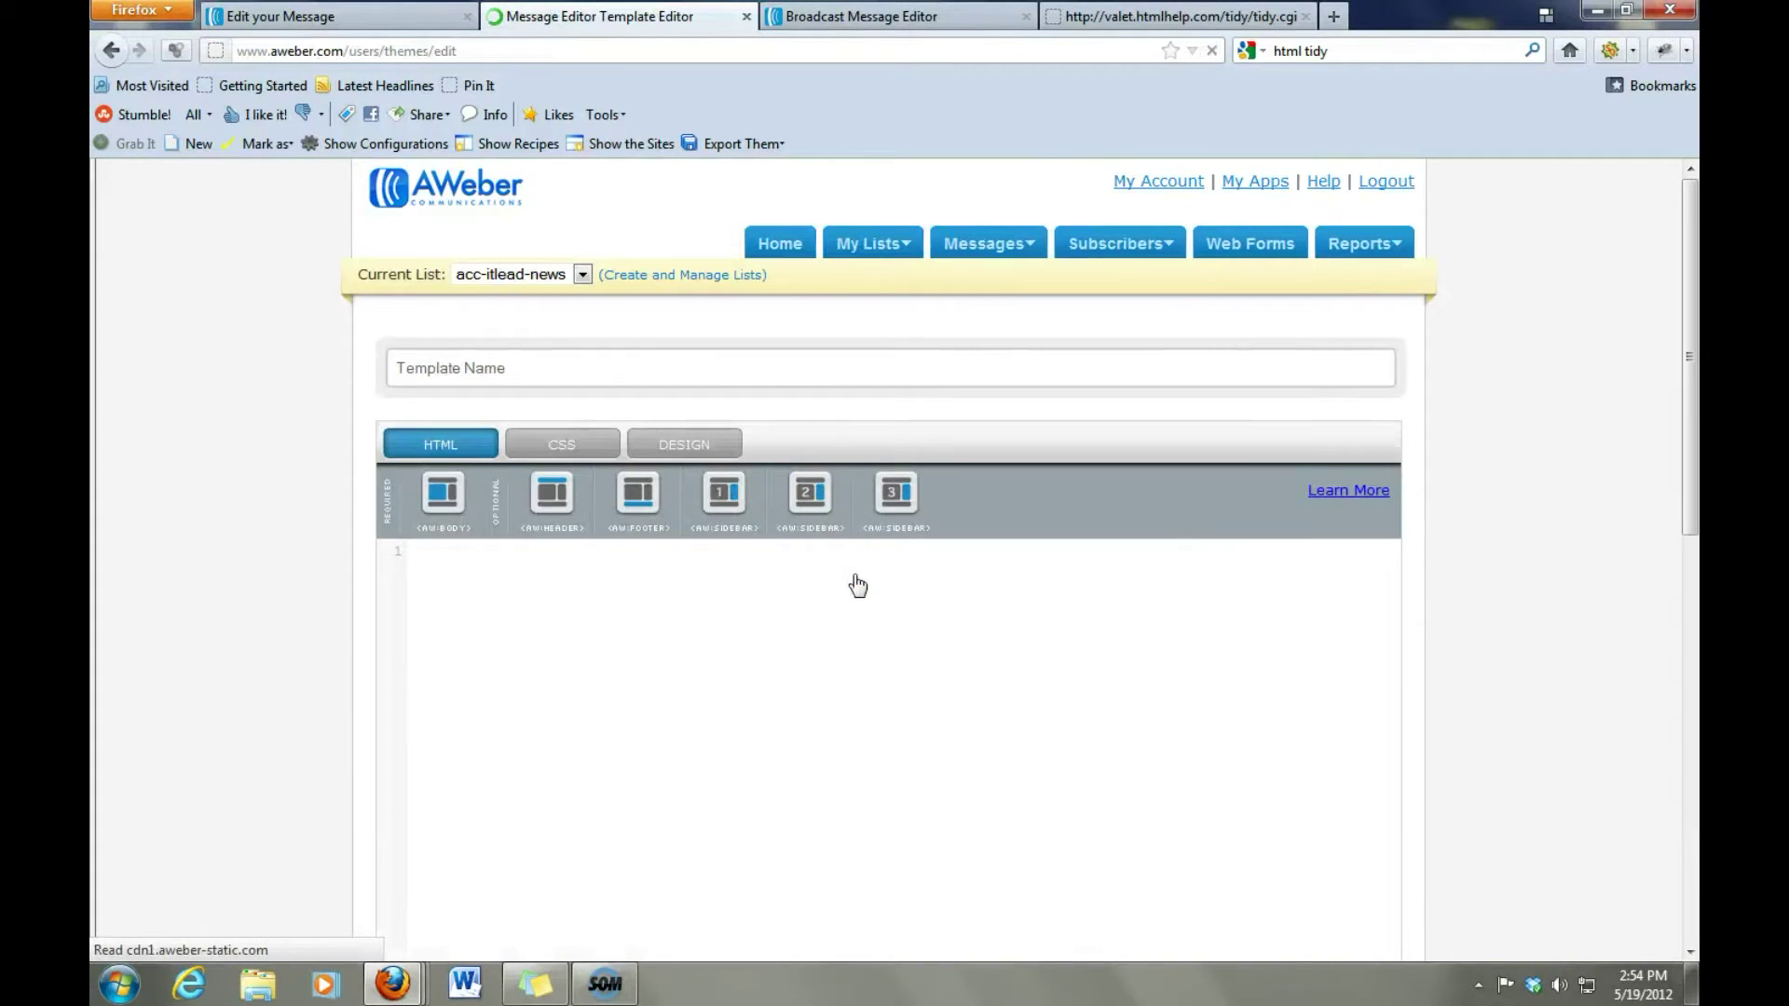
{"action": "left_click", "coordinate": [594, 365]}
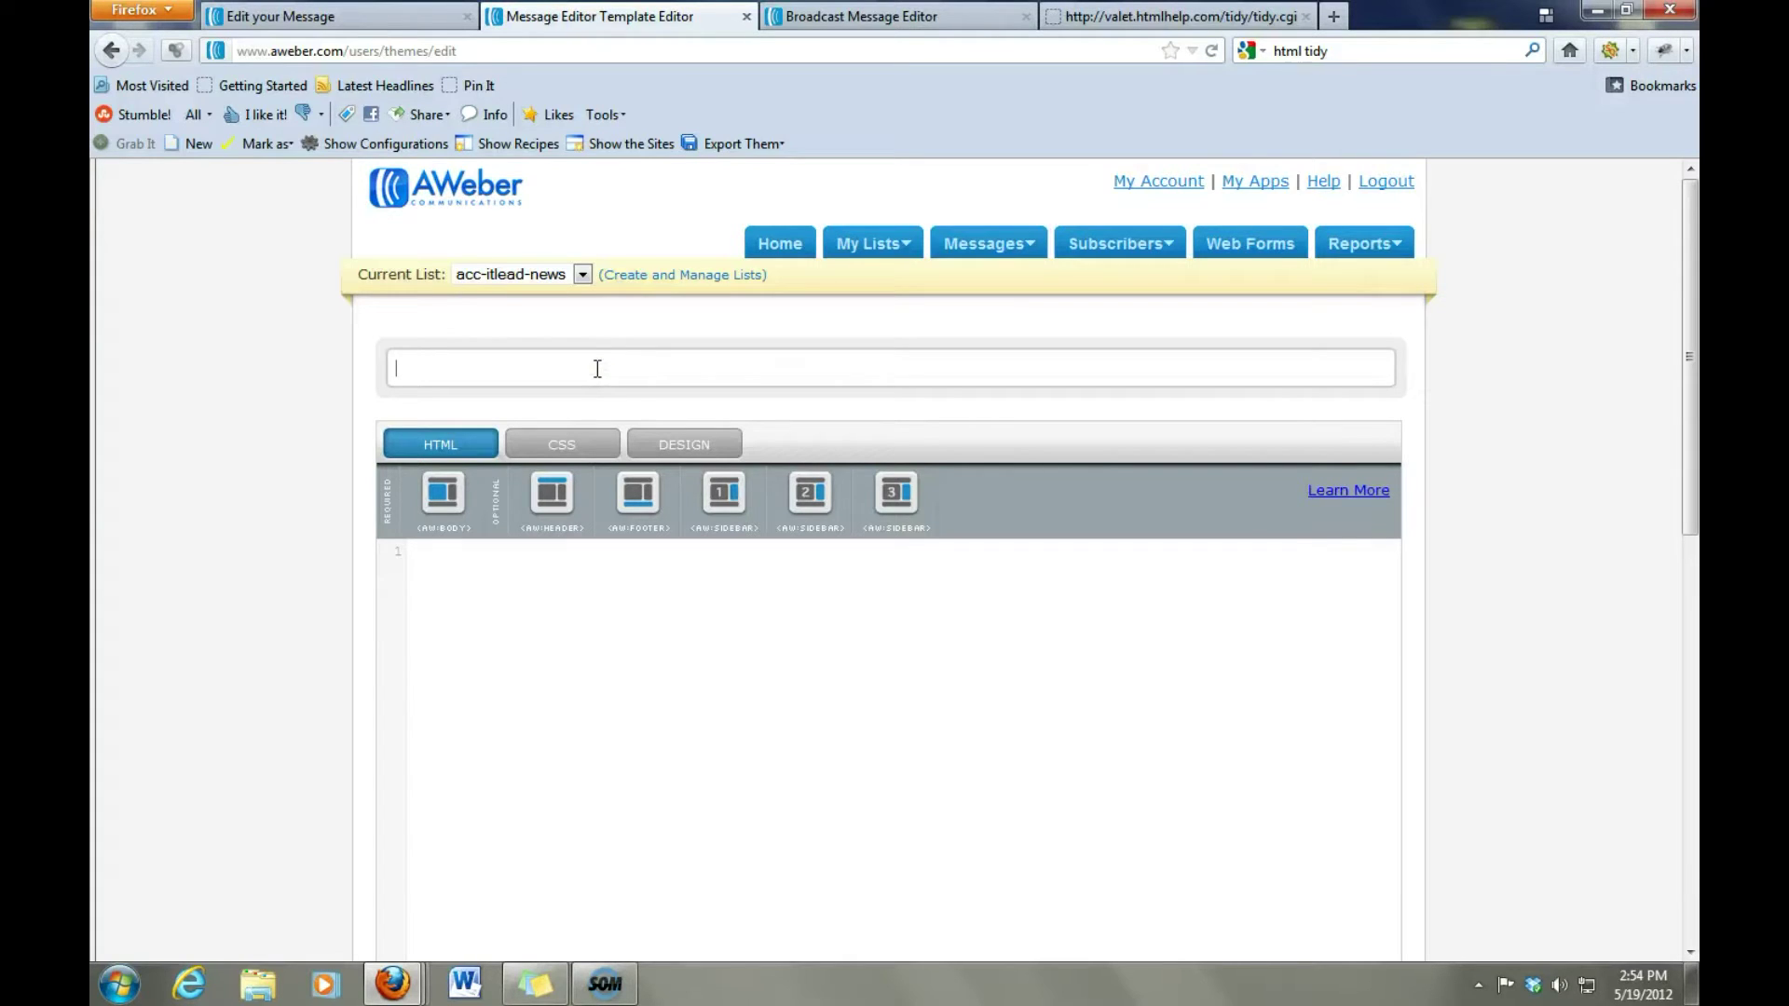
{"action": "type", "text": "AccIT BoW"}
{"action": "left_click", "coordinate": [633, 606]}
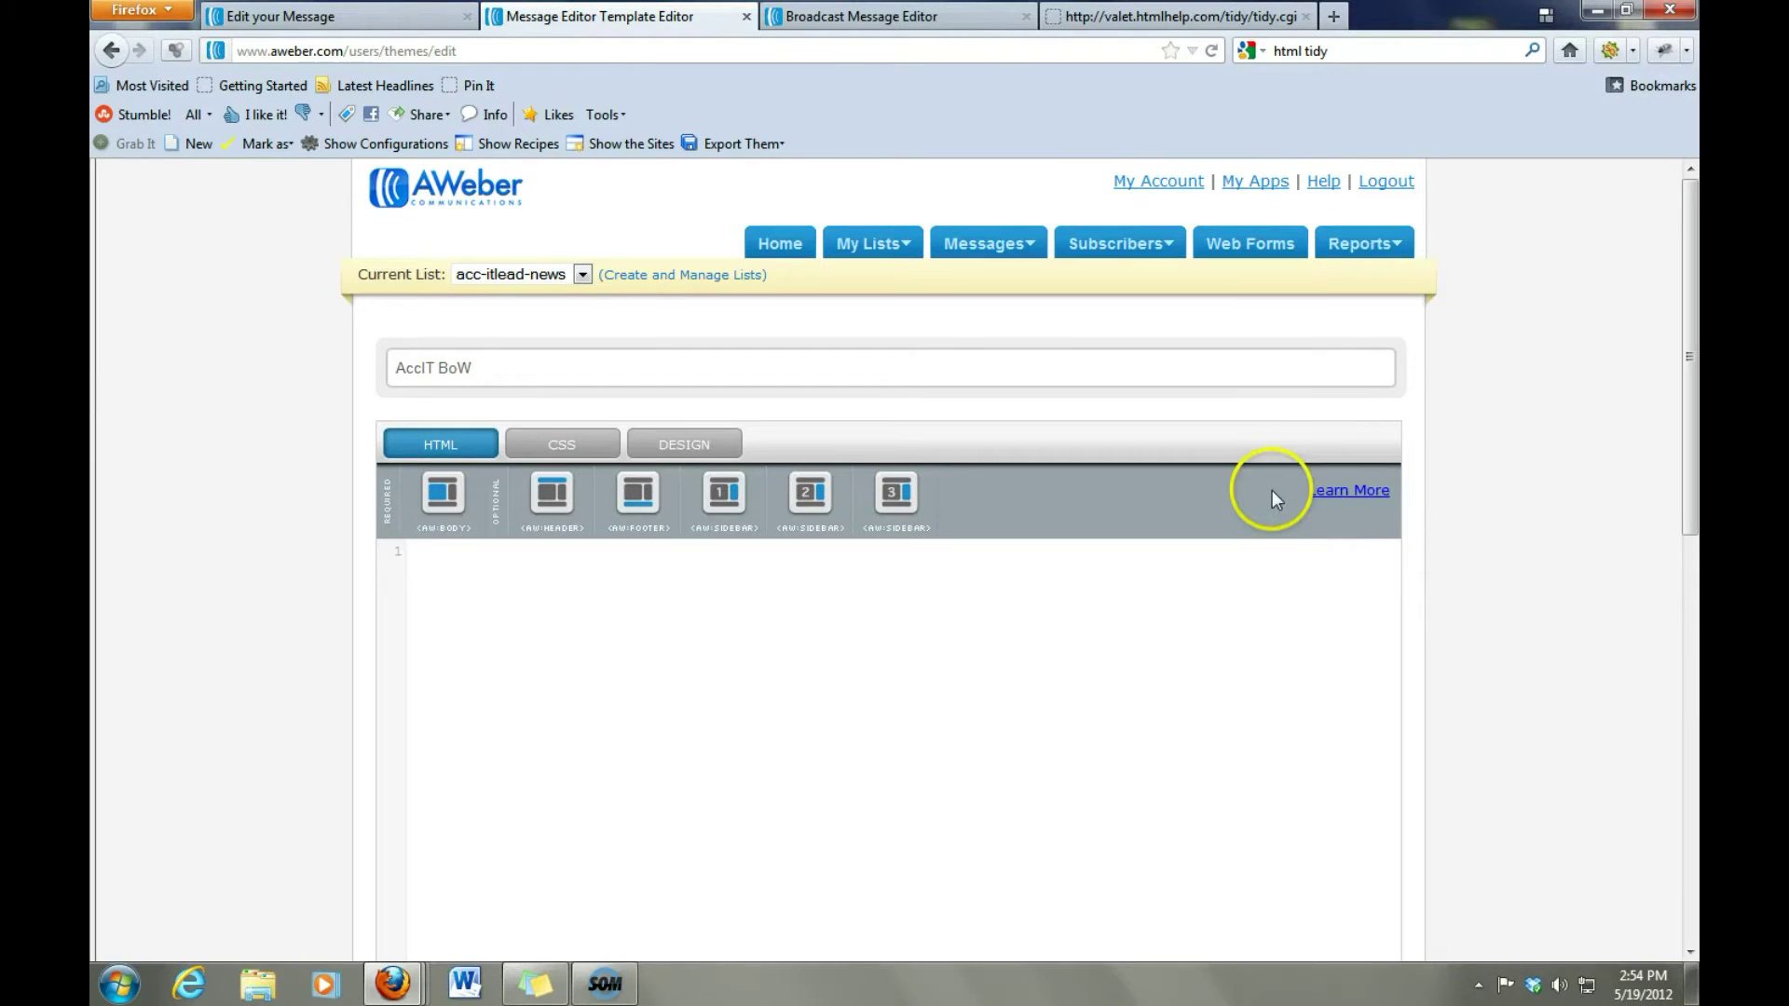
{"action": "left_click", "coordinate": [771, 760]}
{"action": "left_click", "coordinate": [851, 695]}
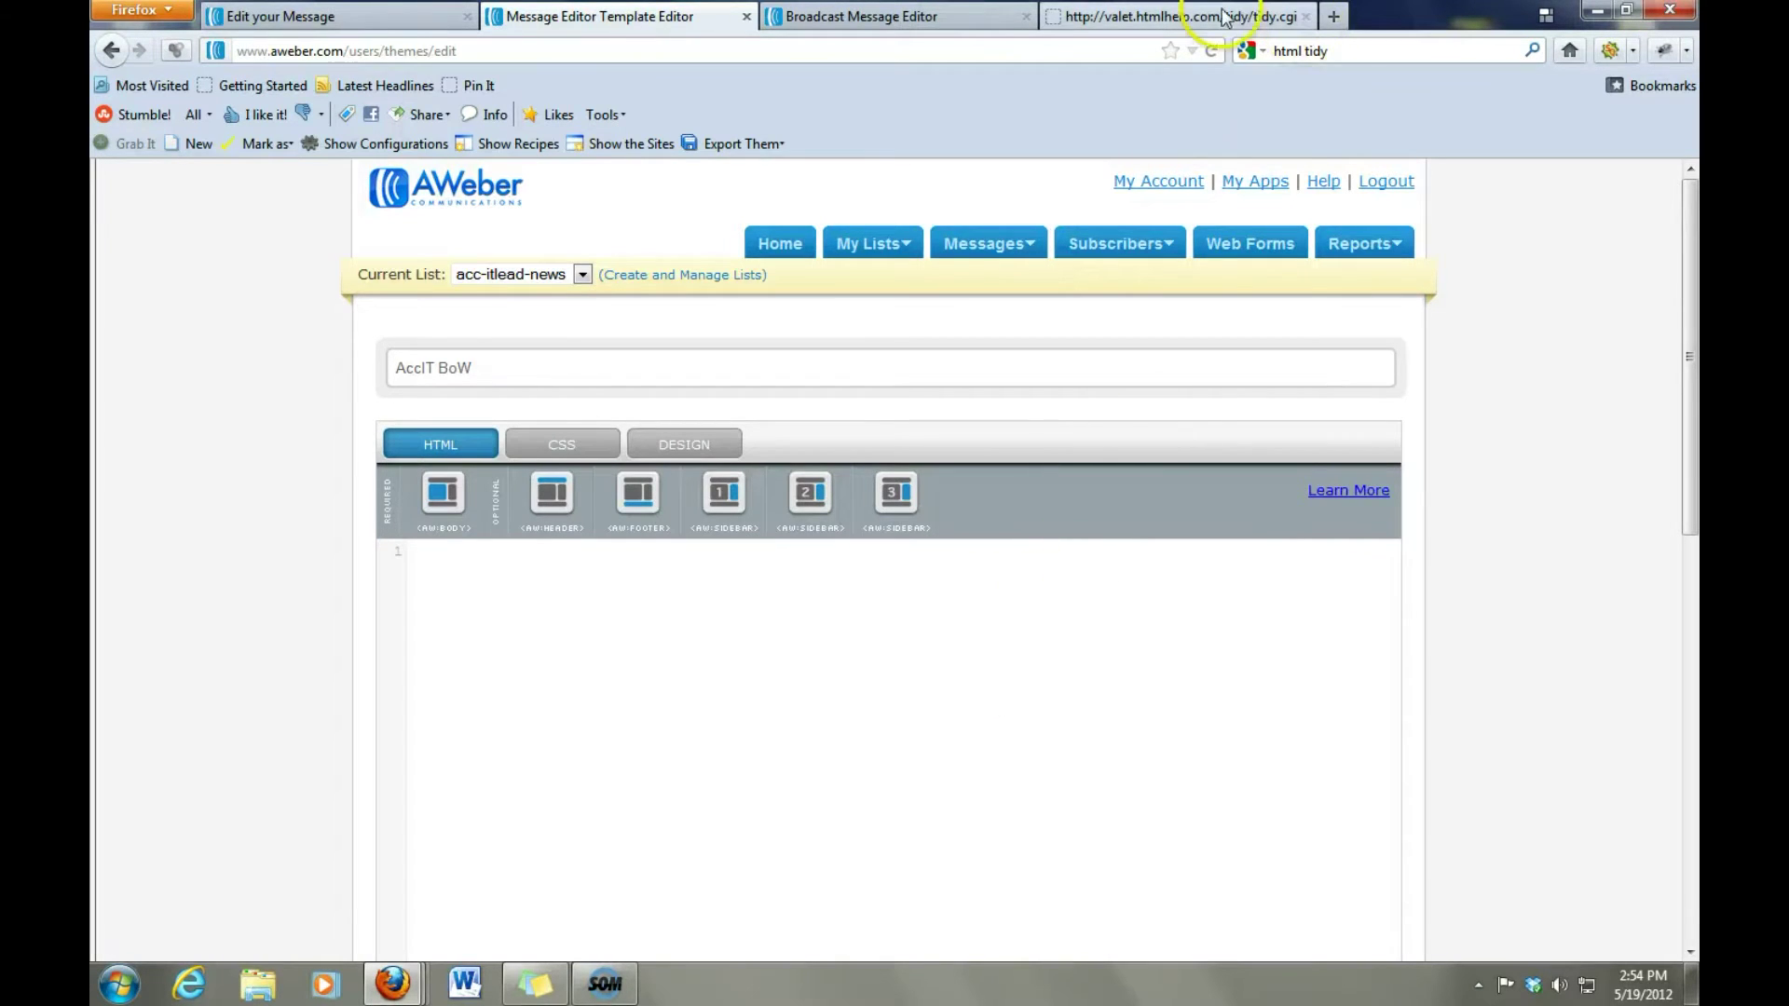
Return to the Tidy Online upload form and paste the copied newsletter HTML into a new Notepad document.
{"action": "left_click", "coordinate": [1180, 18]}
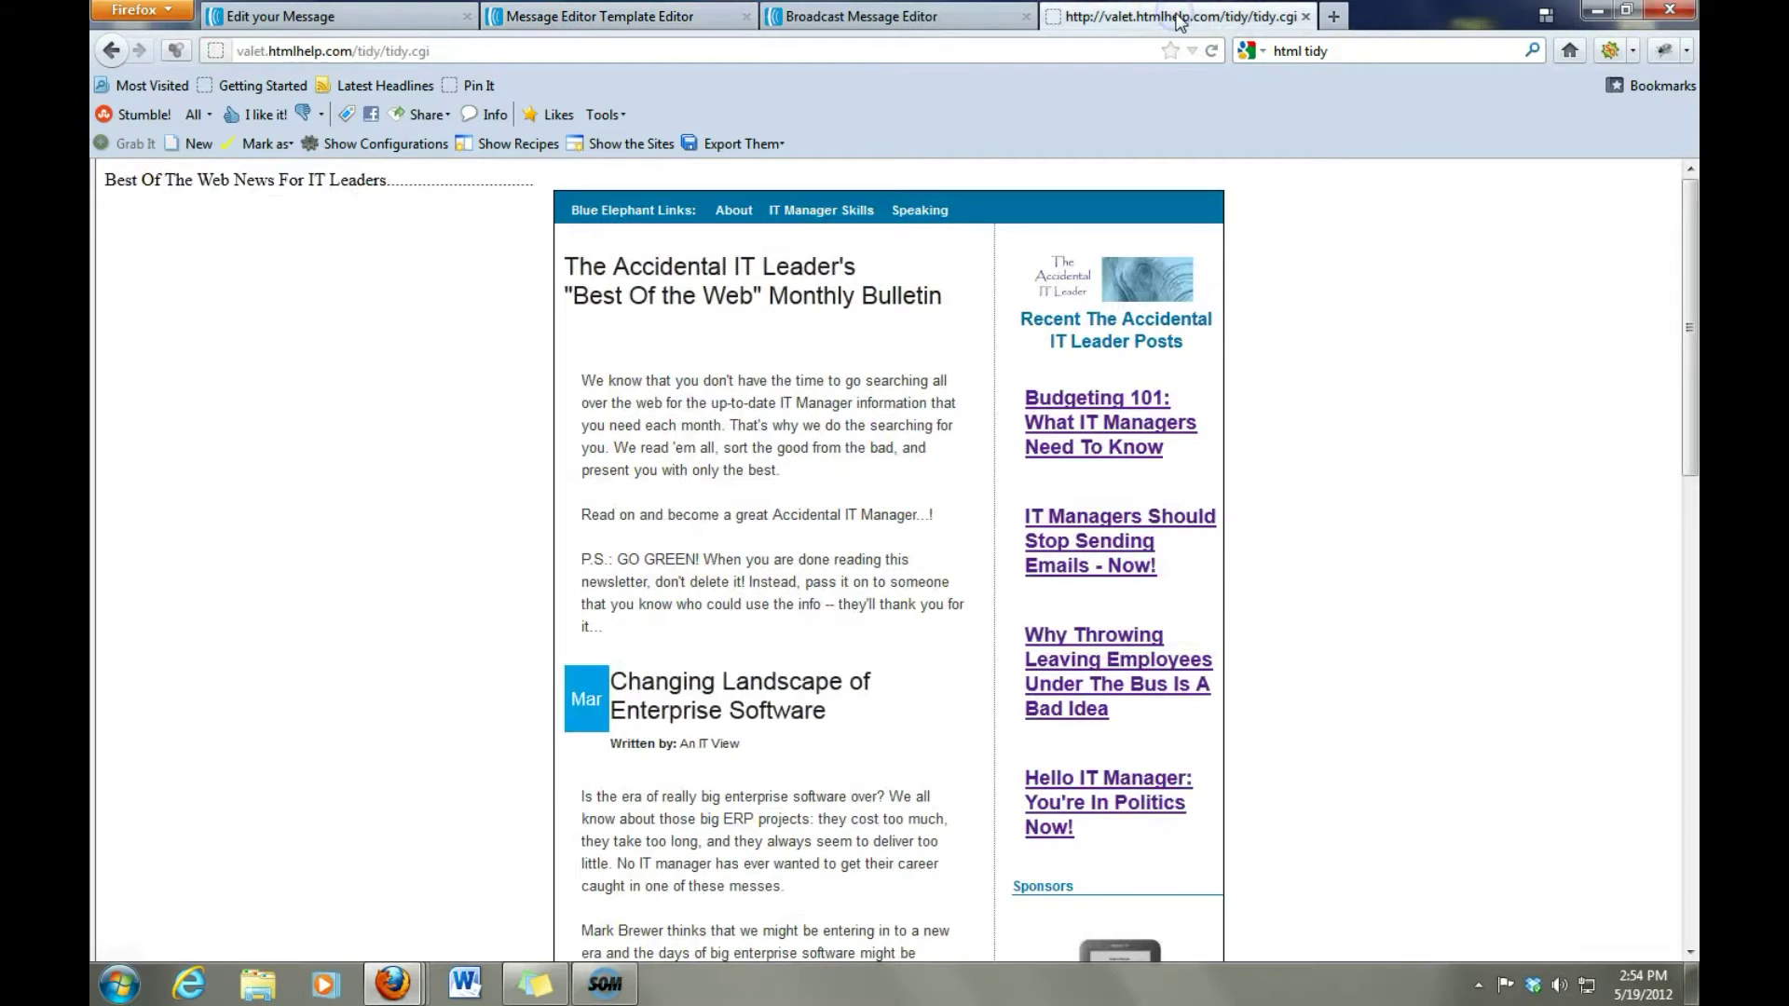
{"action": "left_click", "coordinate": [111, 51]}
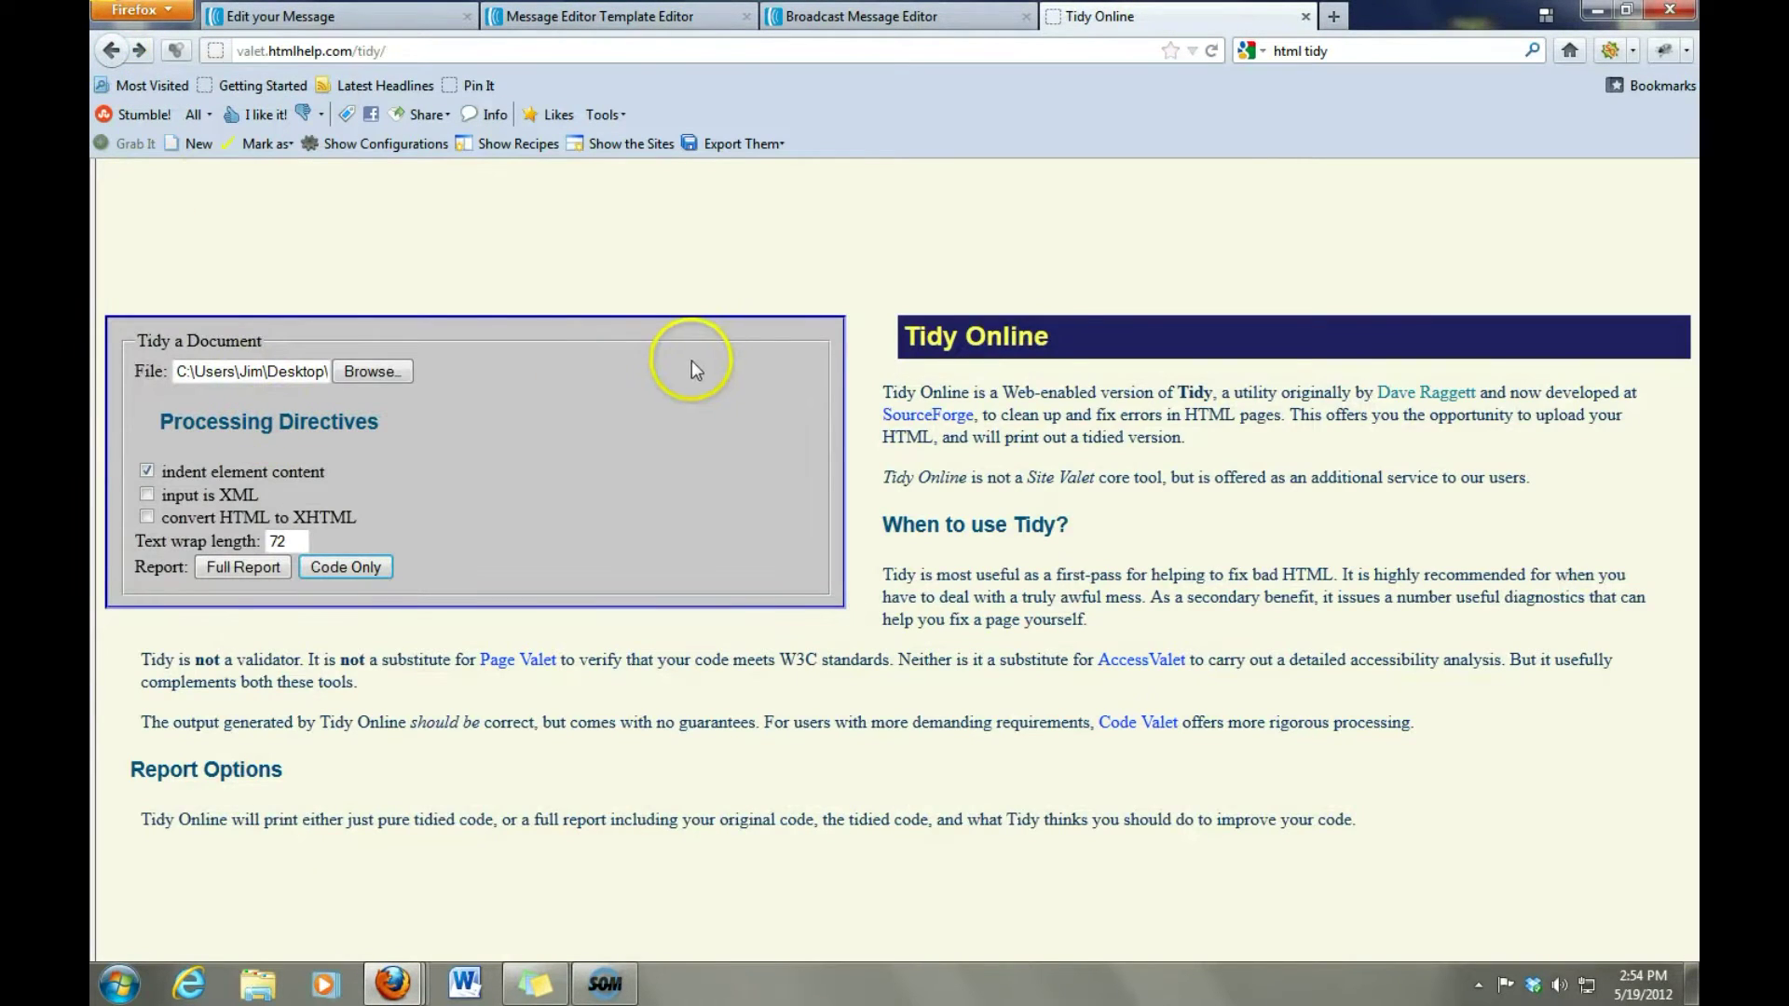
{"action": "left_click", "coordinate": [118, 984]}
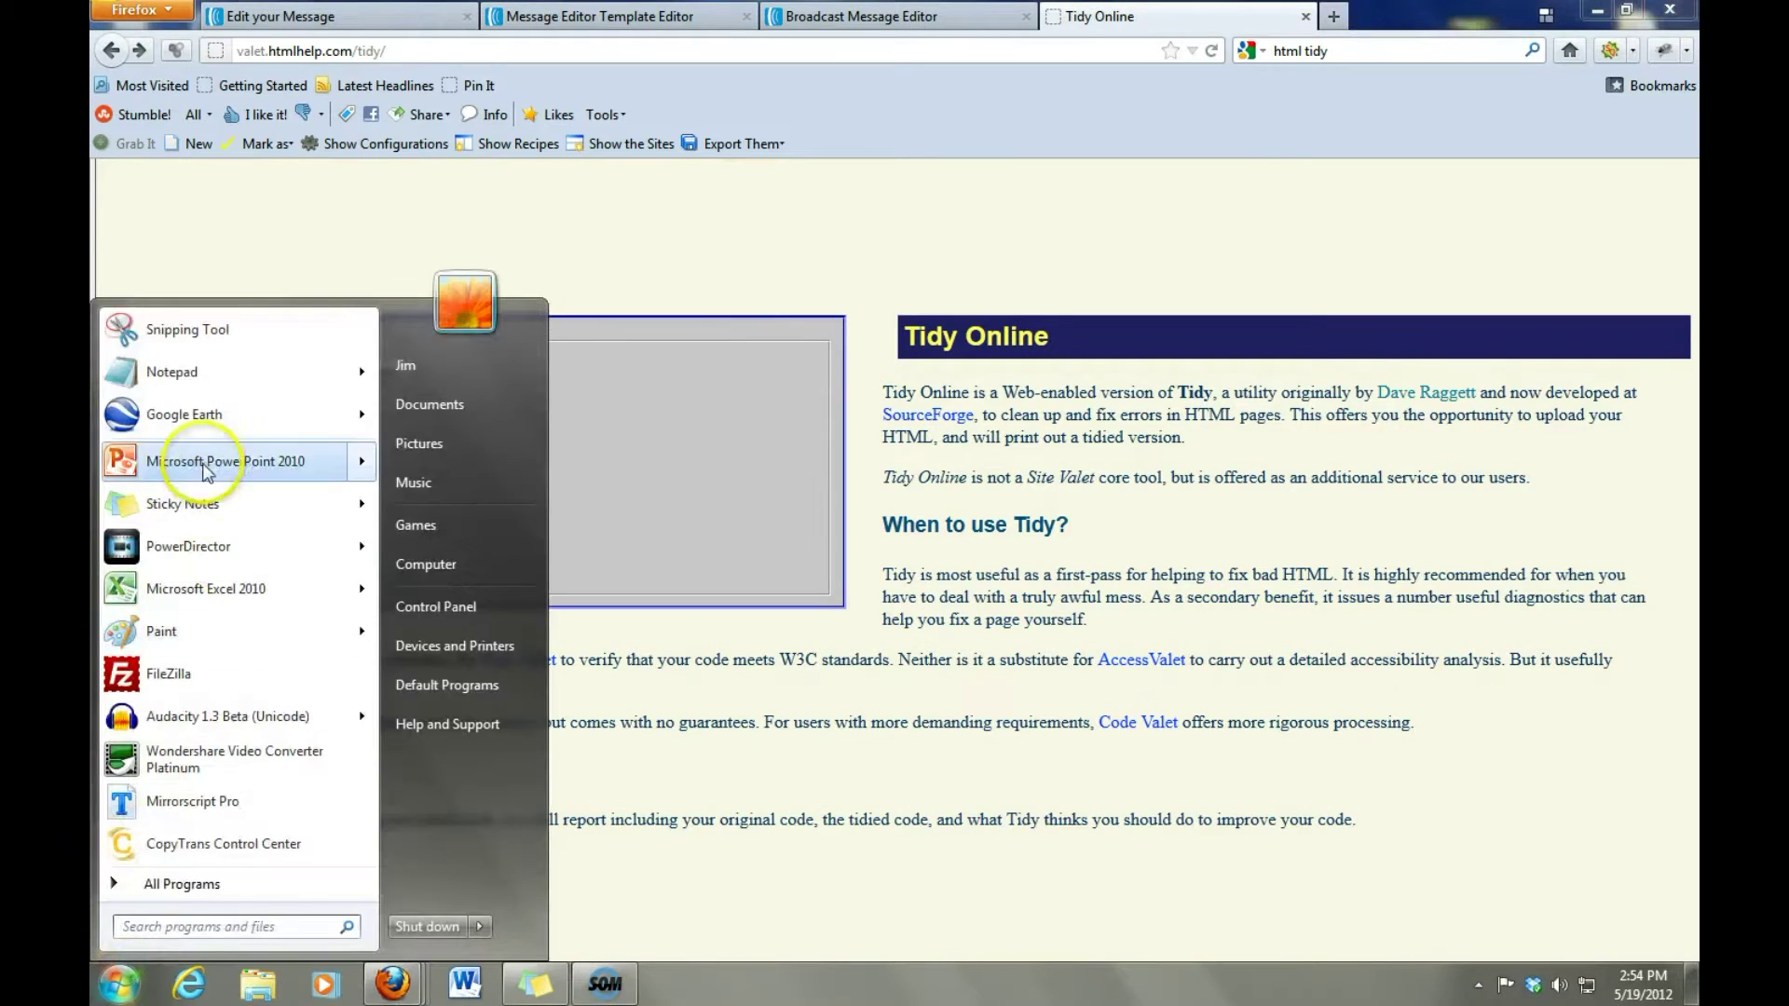
{"action": "left_click", "coordinate": [200, 375]}
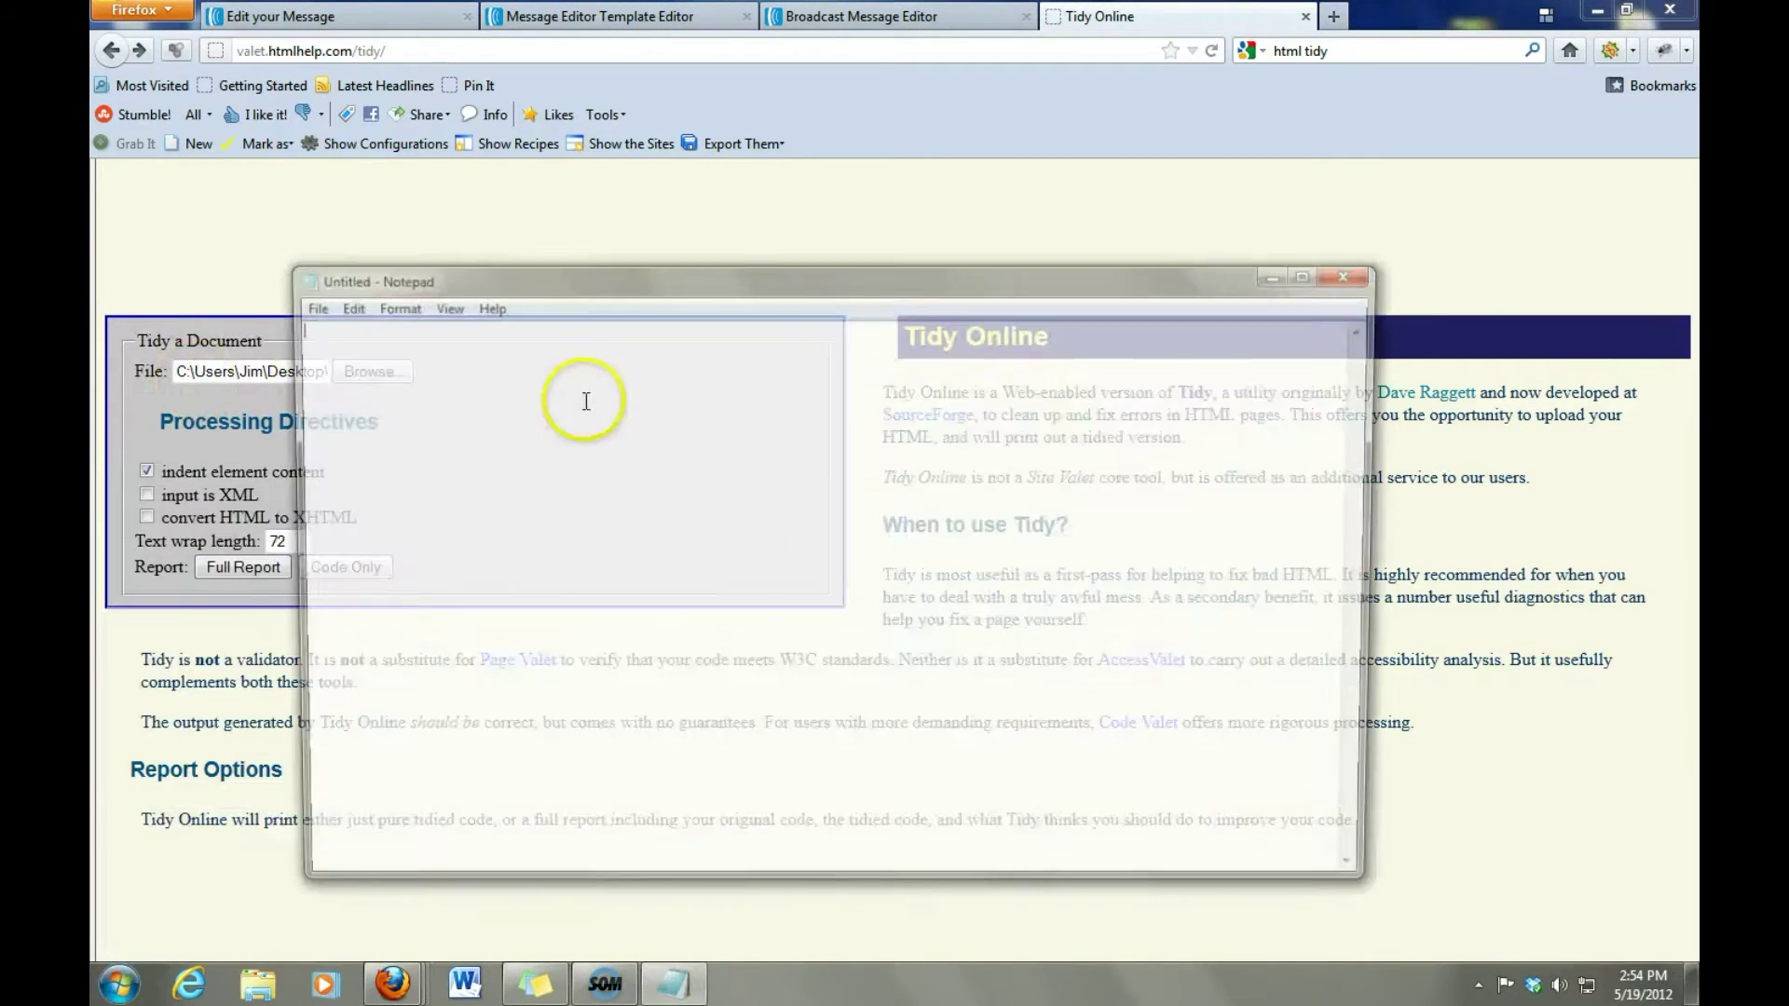
{"action": "key", "text": "ctrl+v"}
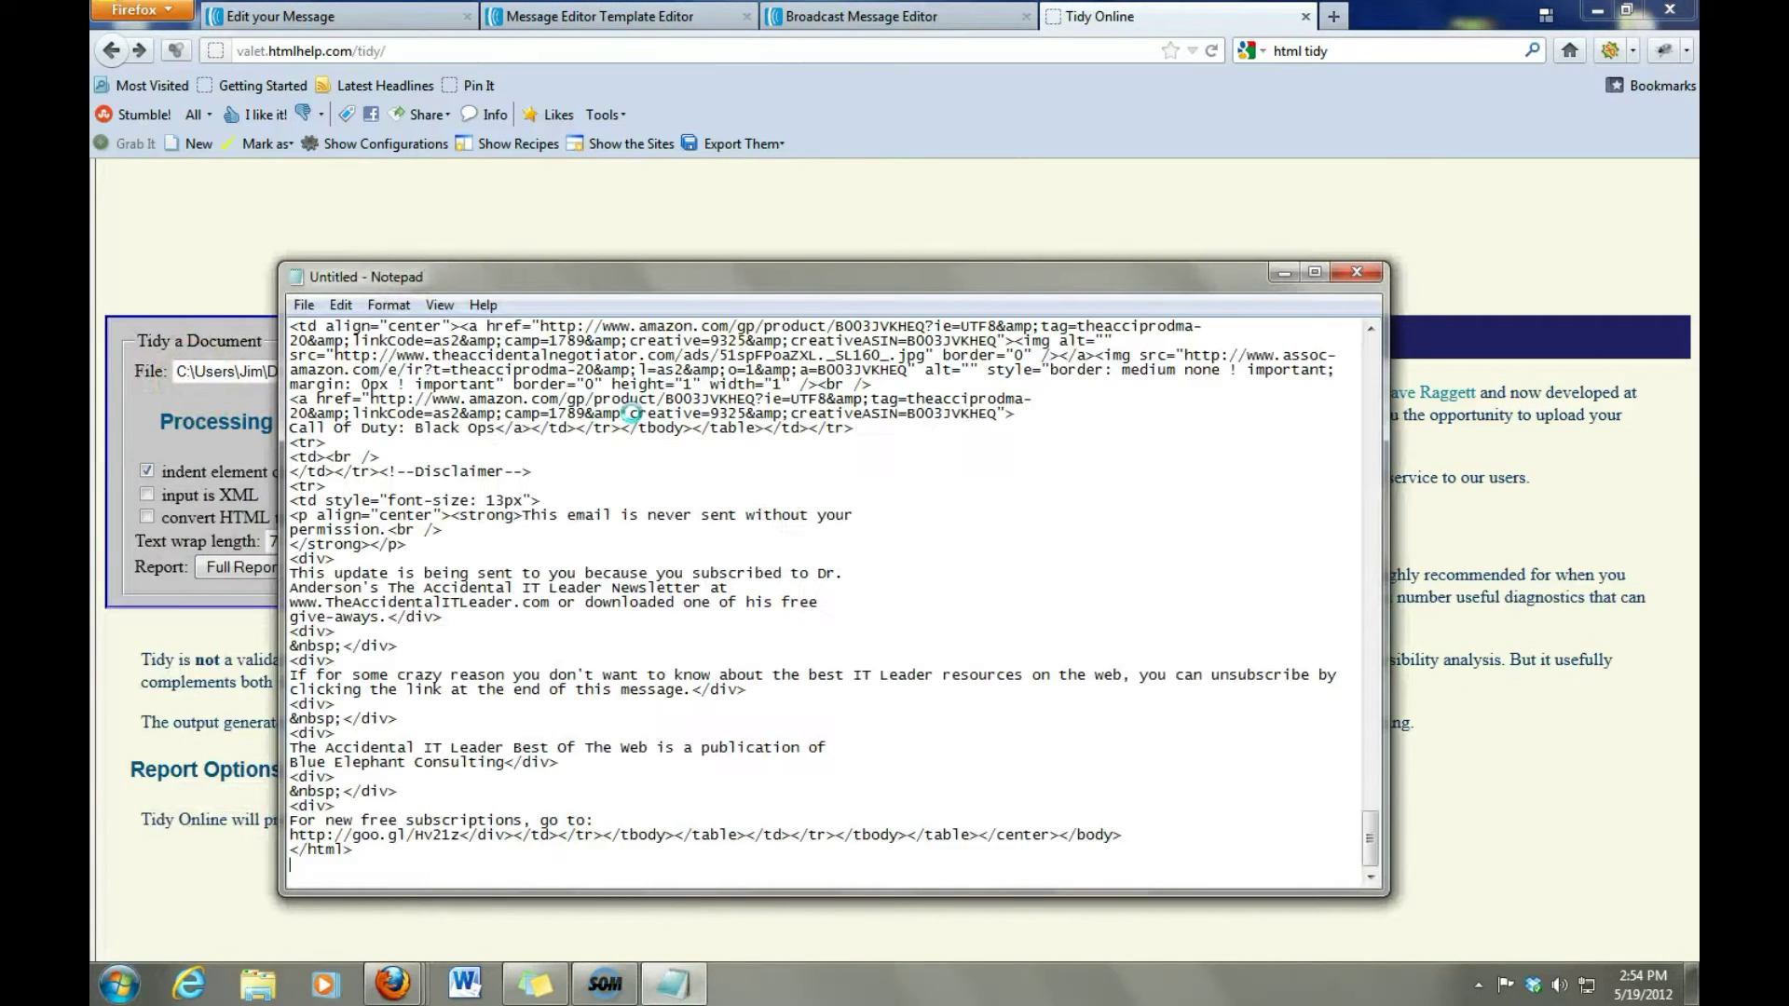
Save the Notepad document on the Desktop as "HTML Code", overwriting the existing file, and close Notepad.
{"action": "left_click", "coordinate": [305, 308]}
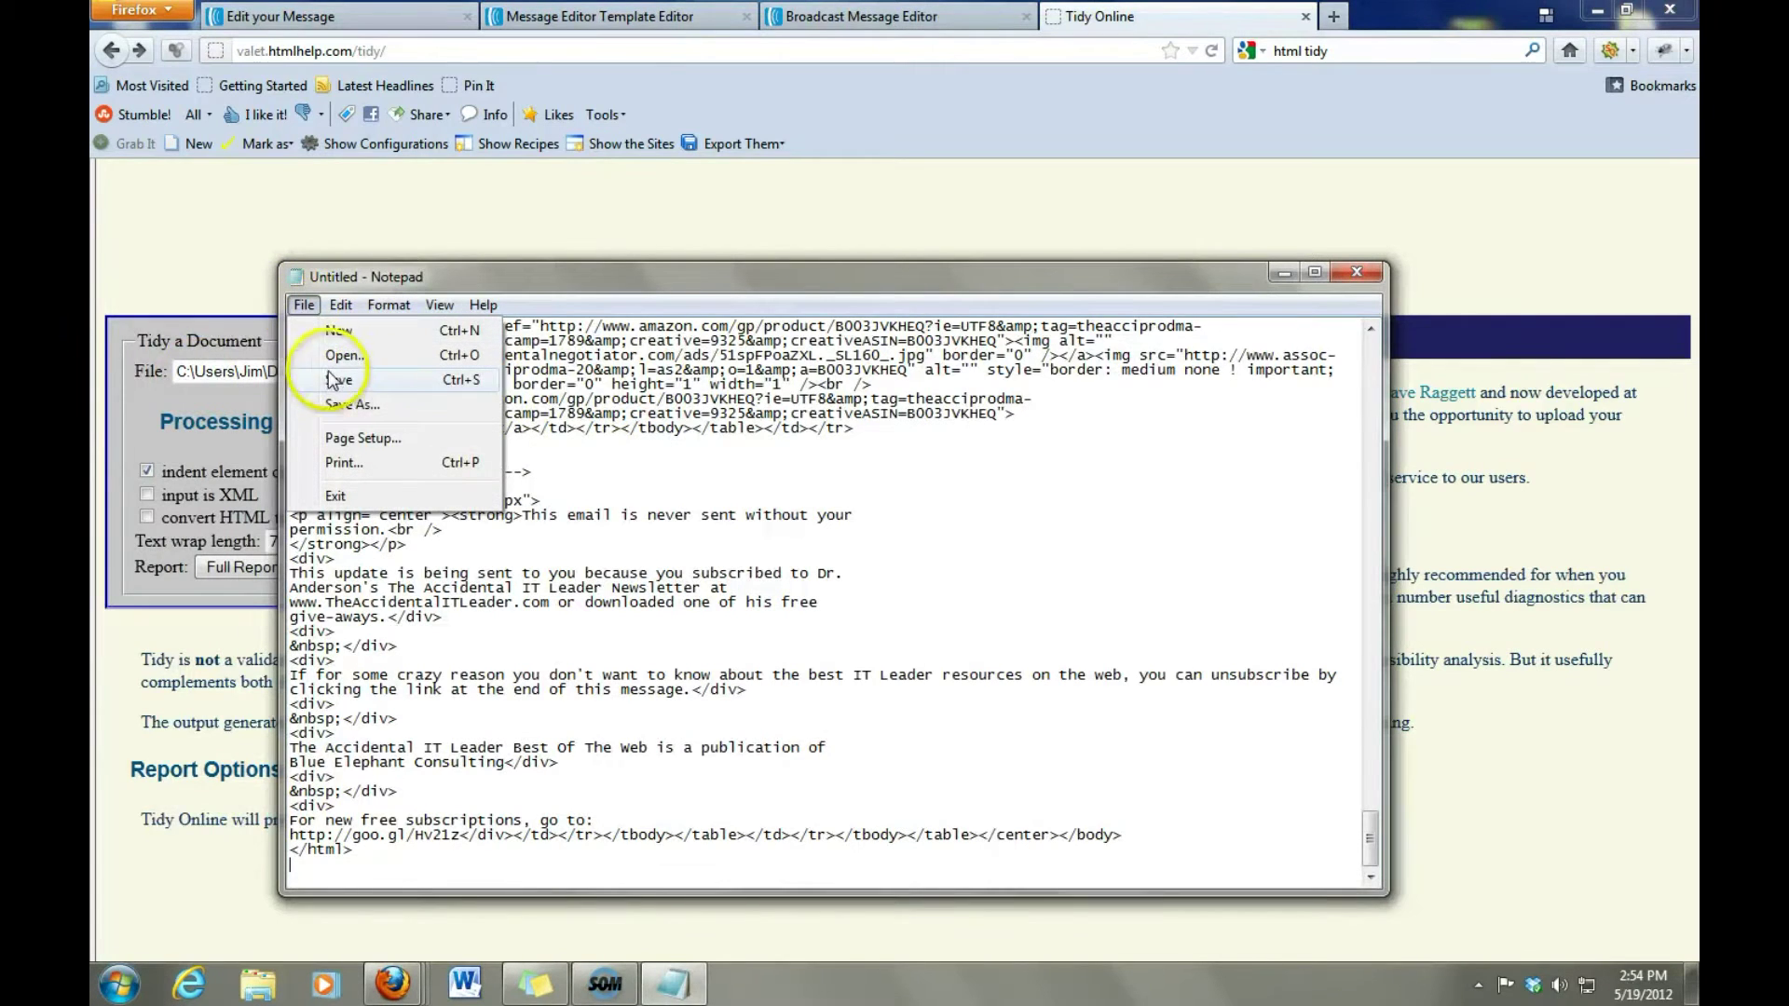
{"action": "left_click", "coordinate": [345, 403]}
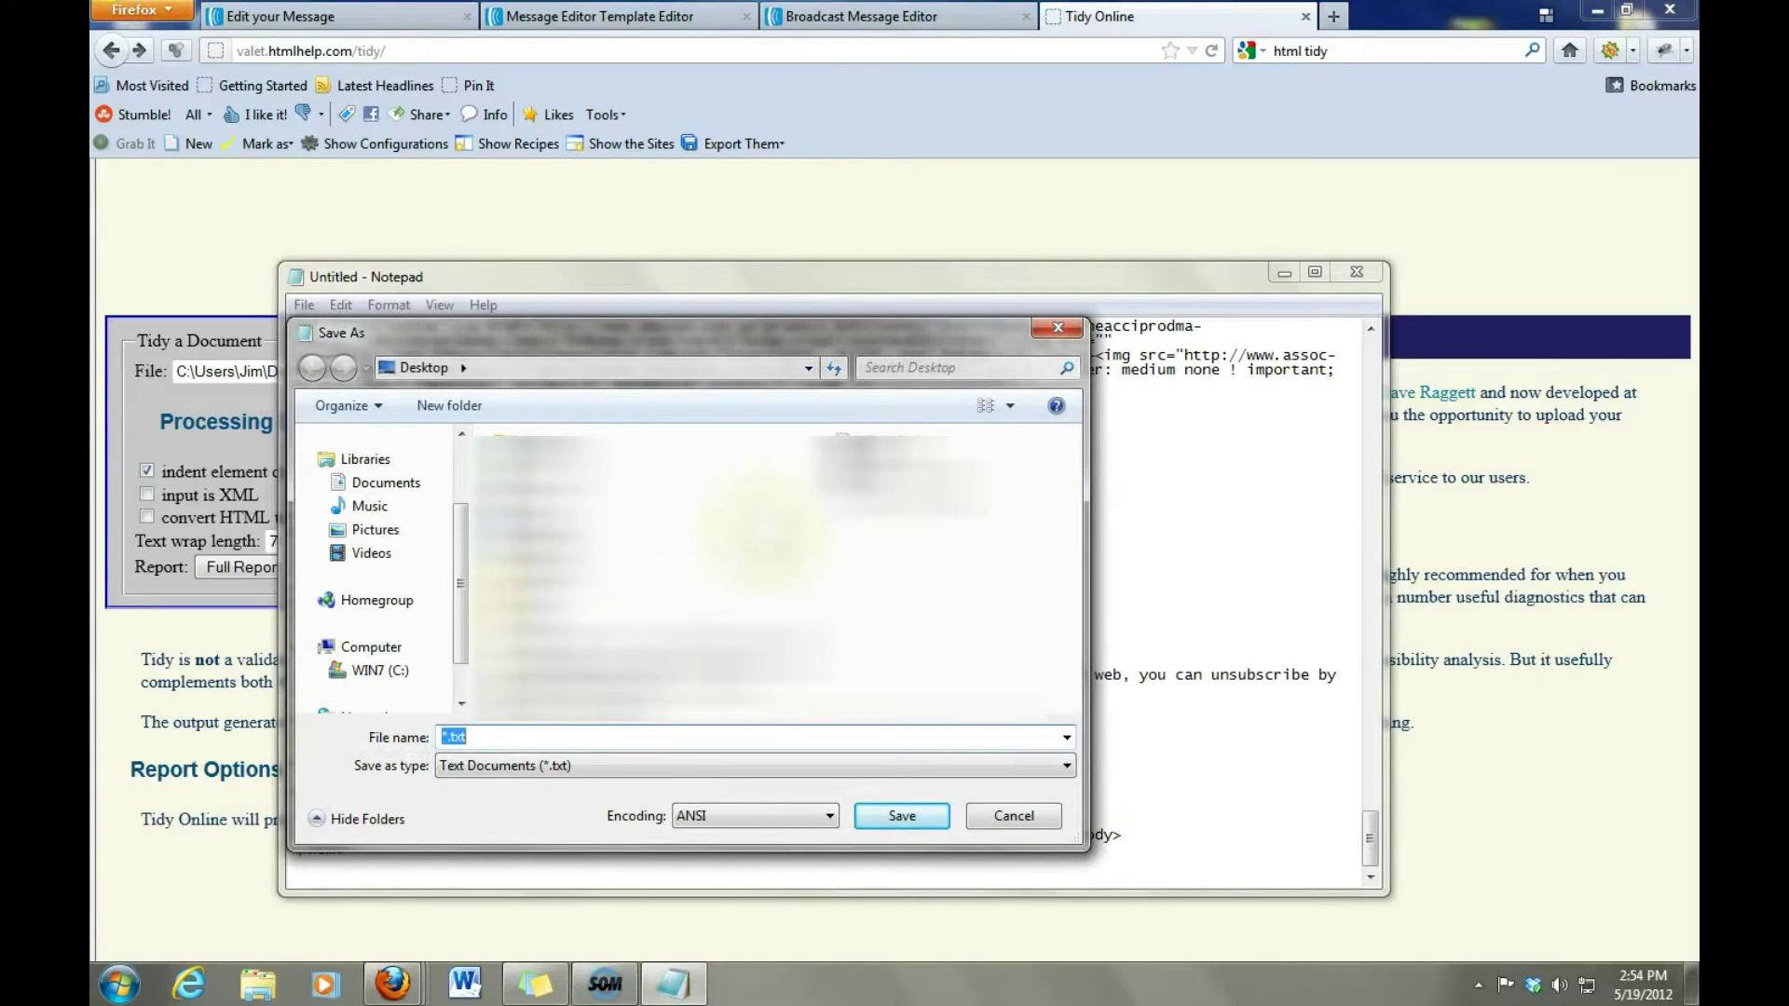
{"action": "type", "text": "HTML Code"}
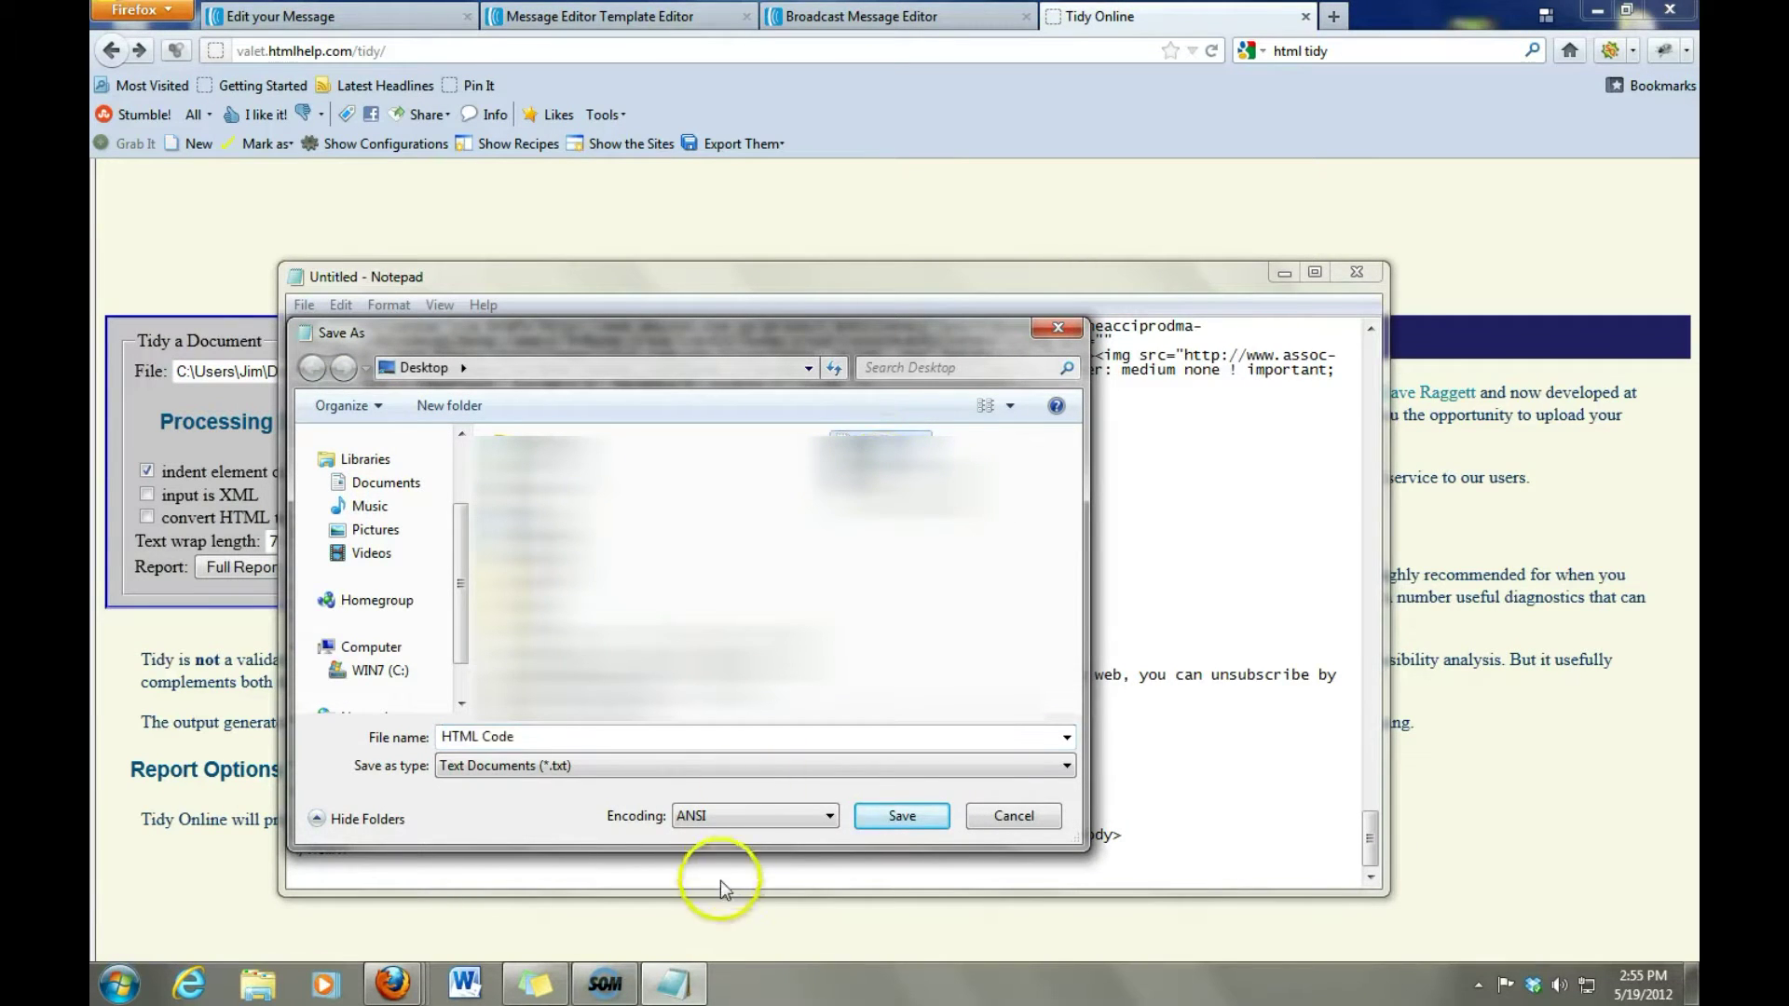
{"action": "left_click", "coordinate": [893, 814]}
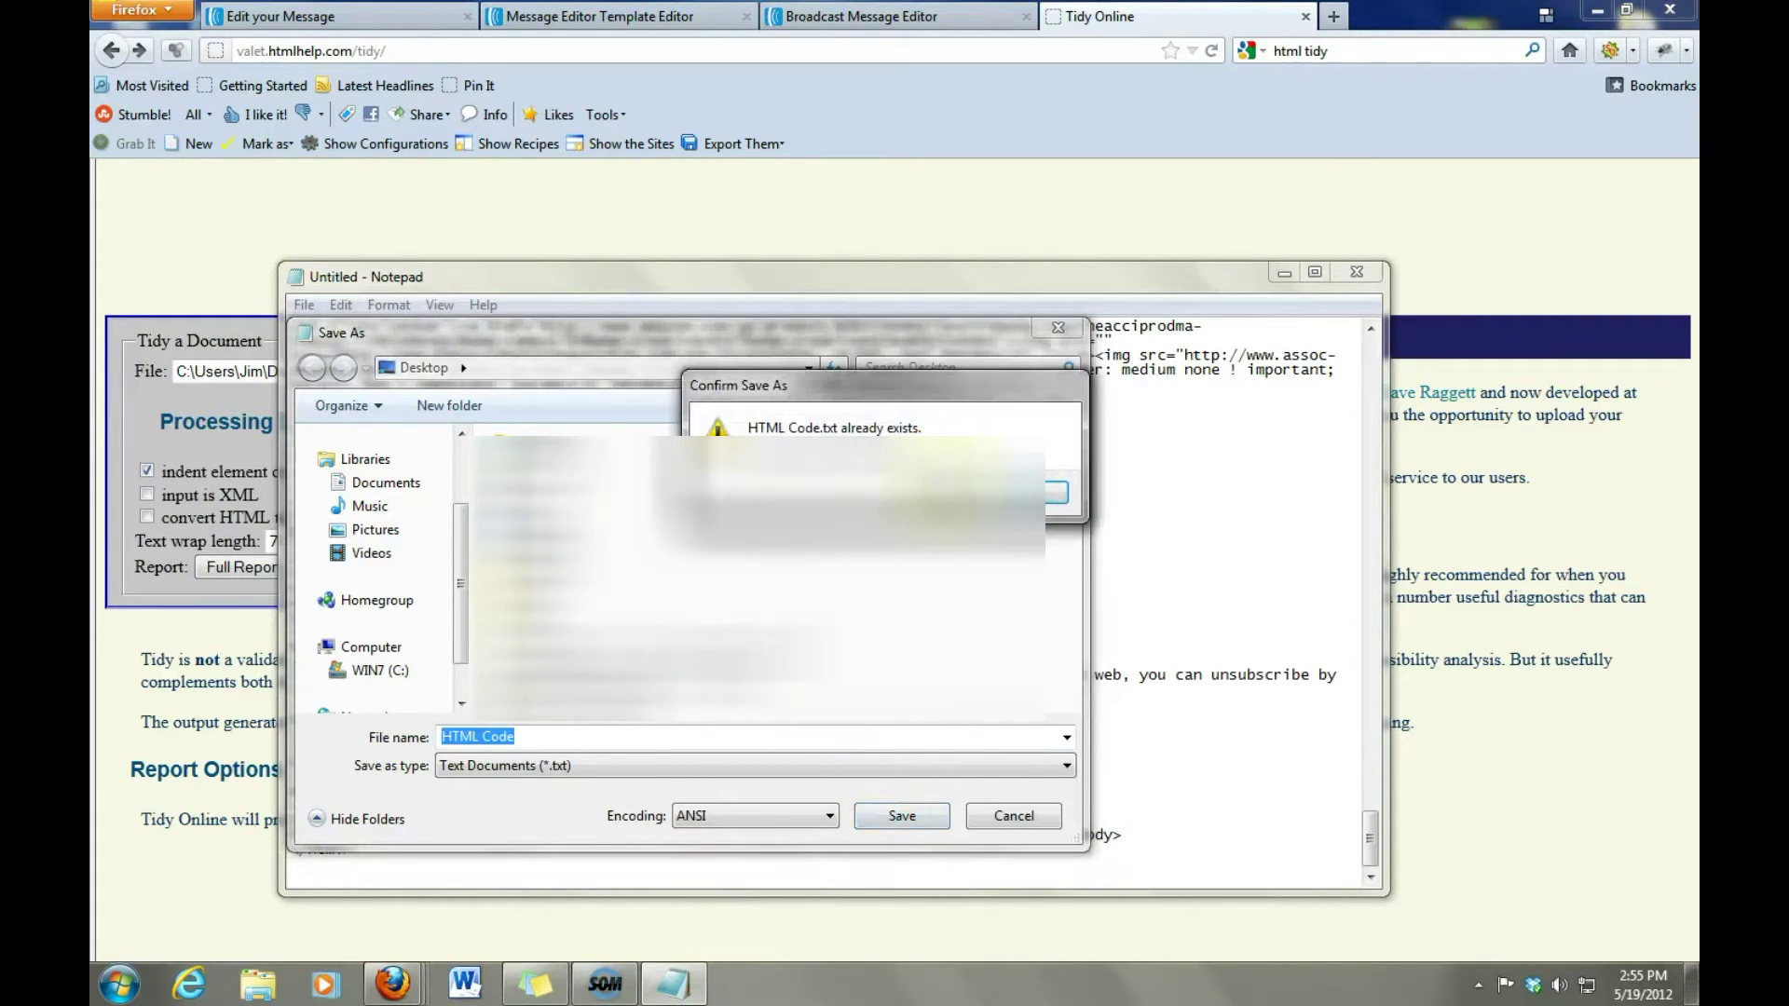
{"action": "left_click", "coordinate": [943, 488]}
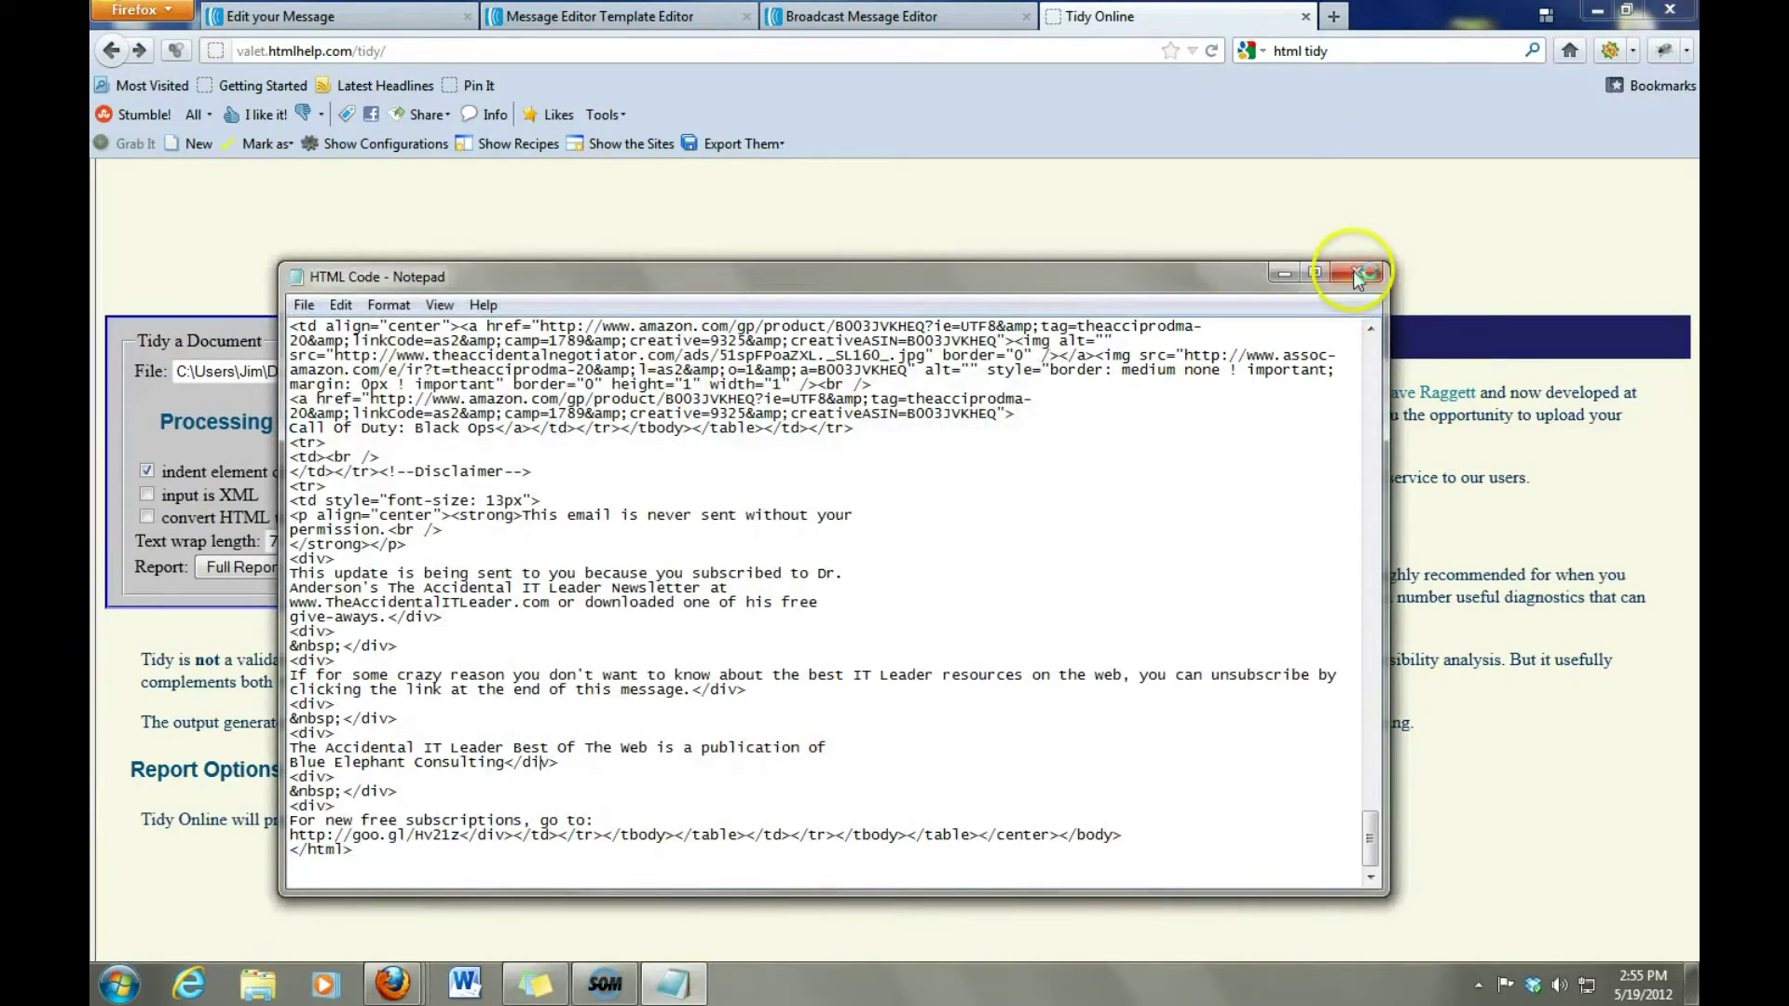
{"action": "left_click", "coordinate": [1357, 273]}
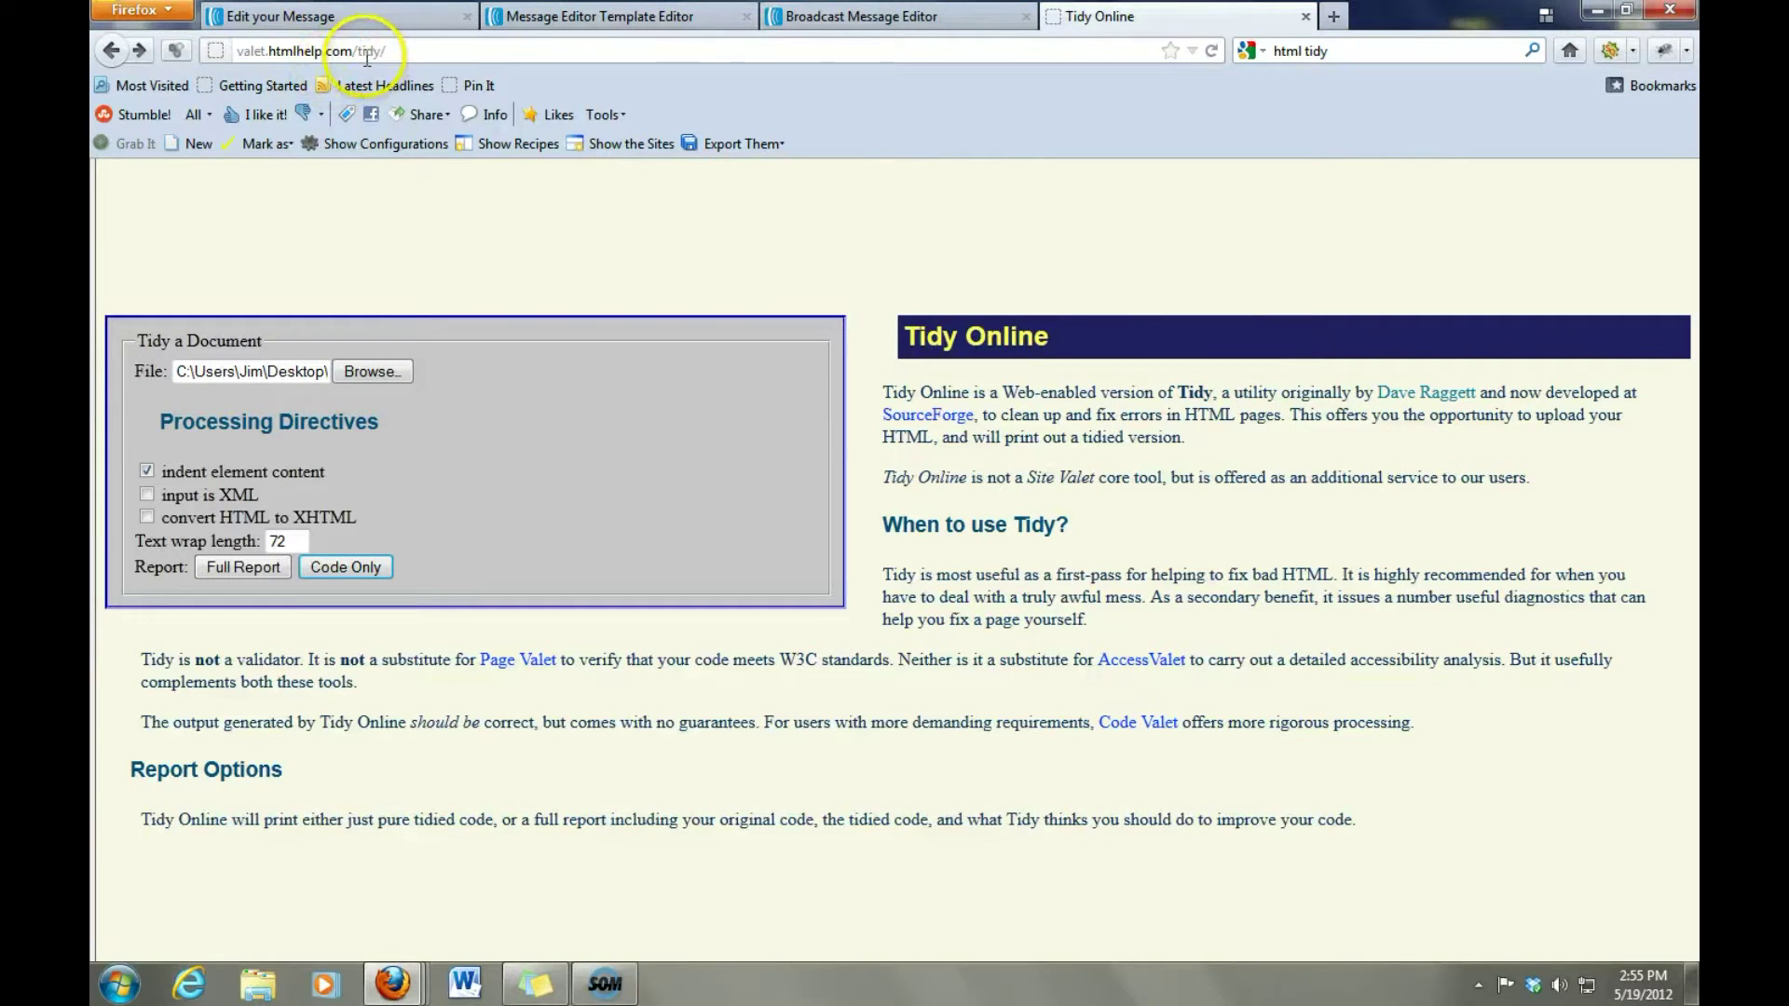
Process the HTML Code file from the Desktop in Tidy Online with the Code Only report and look over the resulting newsletter.
{"action": "left_click", "coordinate": [289, 370]}
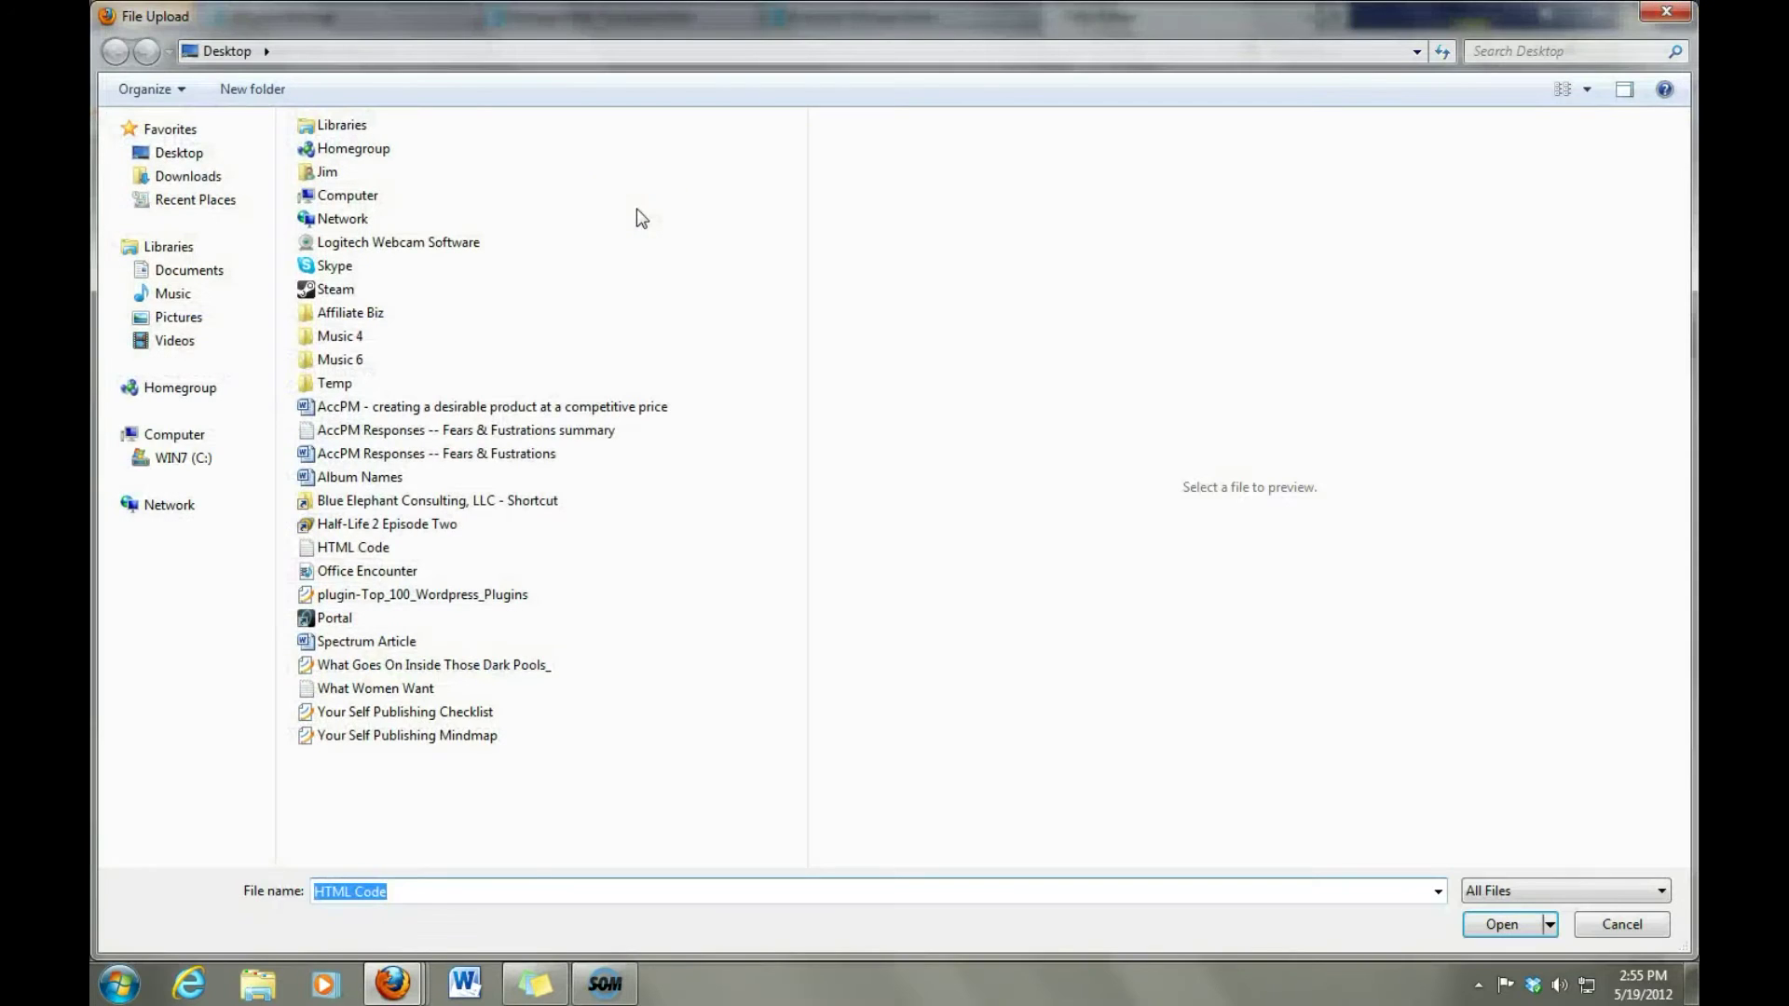
{"action": "left_click", "coordinate": [374, 549]}
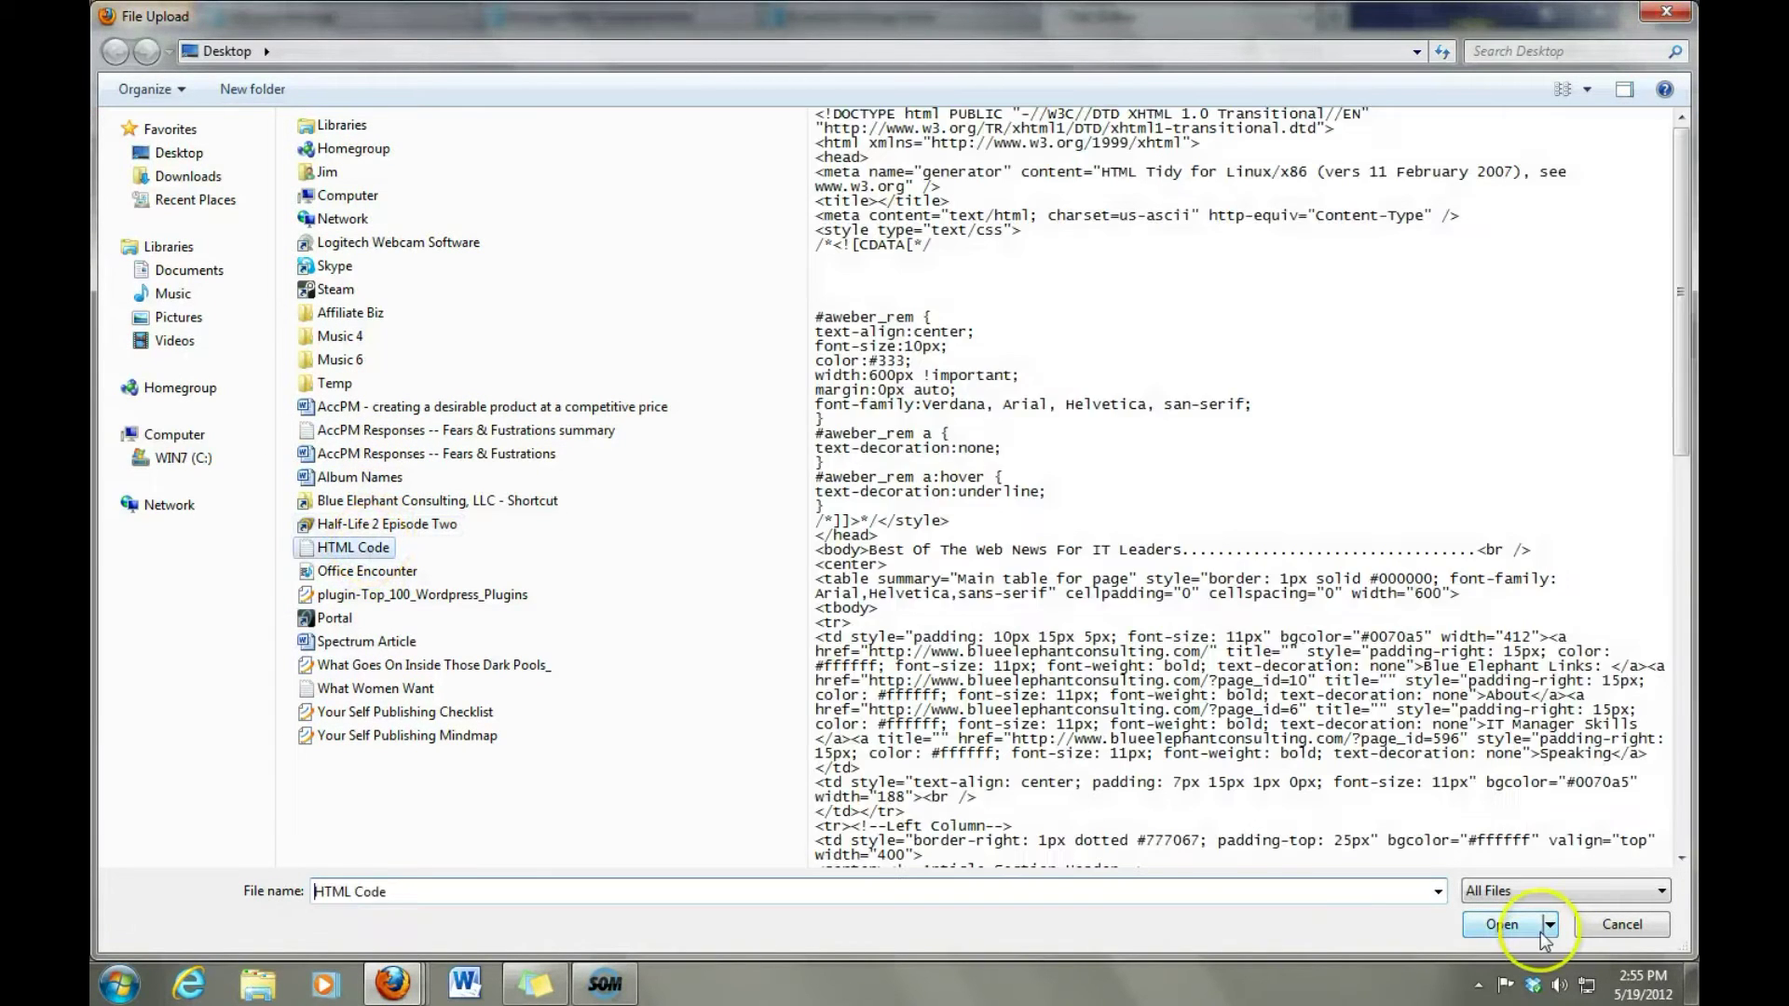
{"action": "left_click", "coordinate": [1501, 924]}
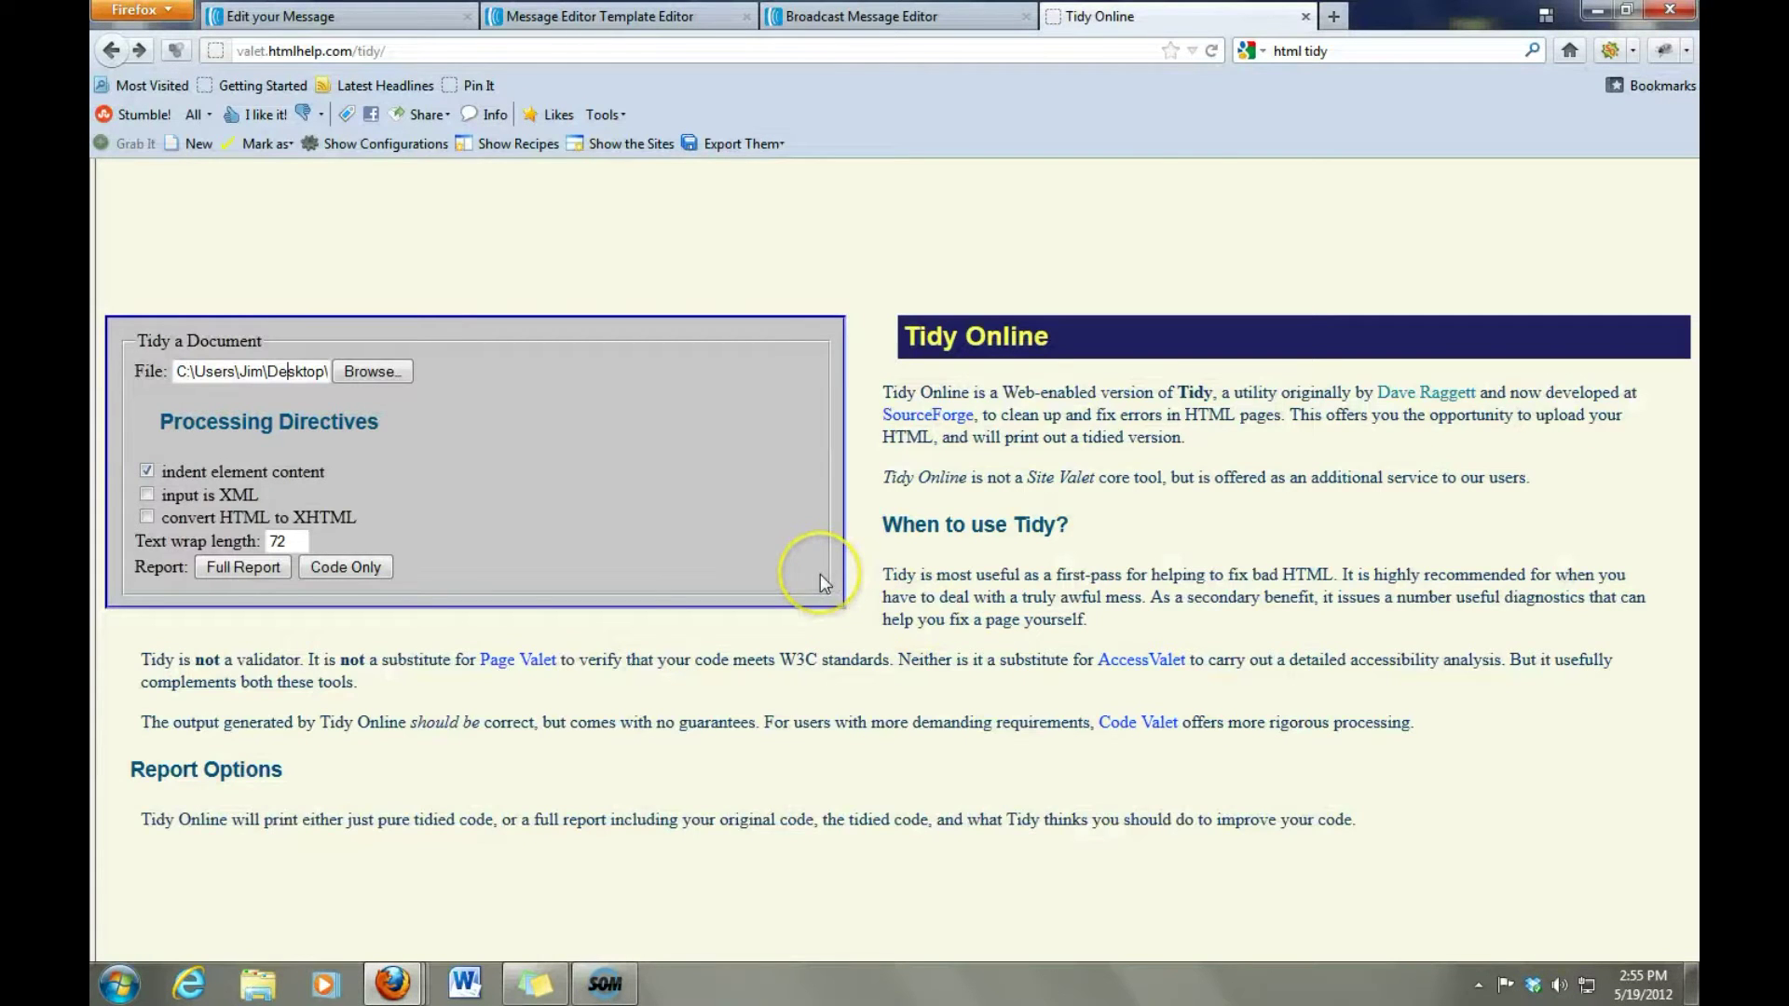
{"action": "left_click", "coordinate": [345, 569]}
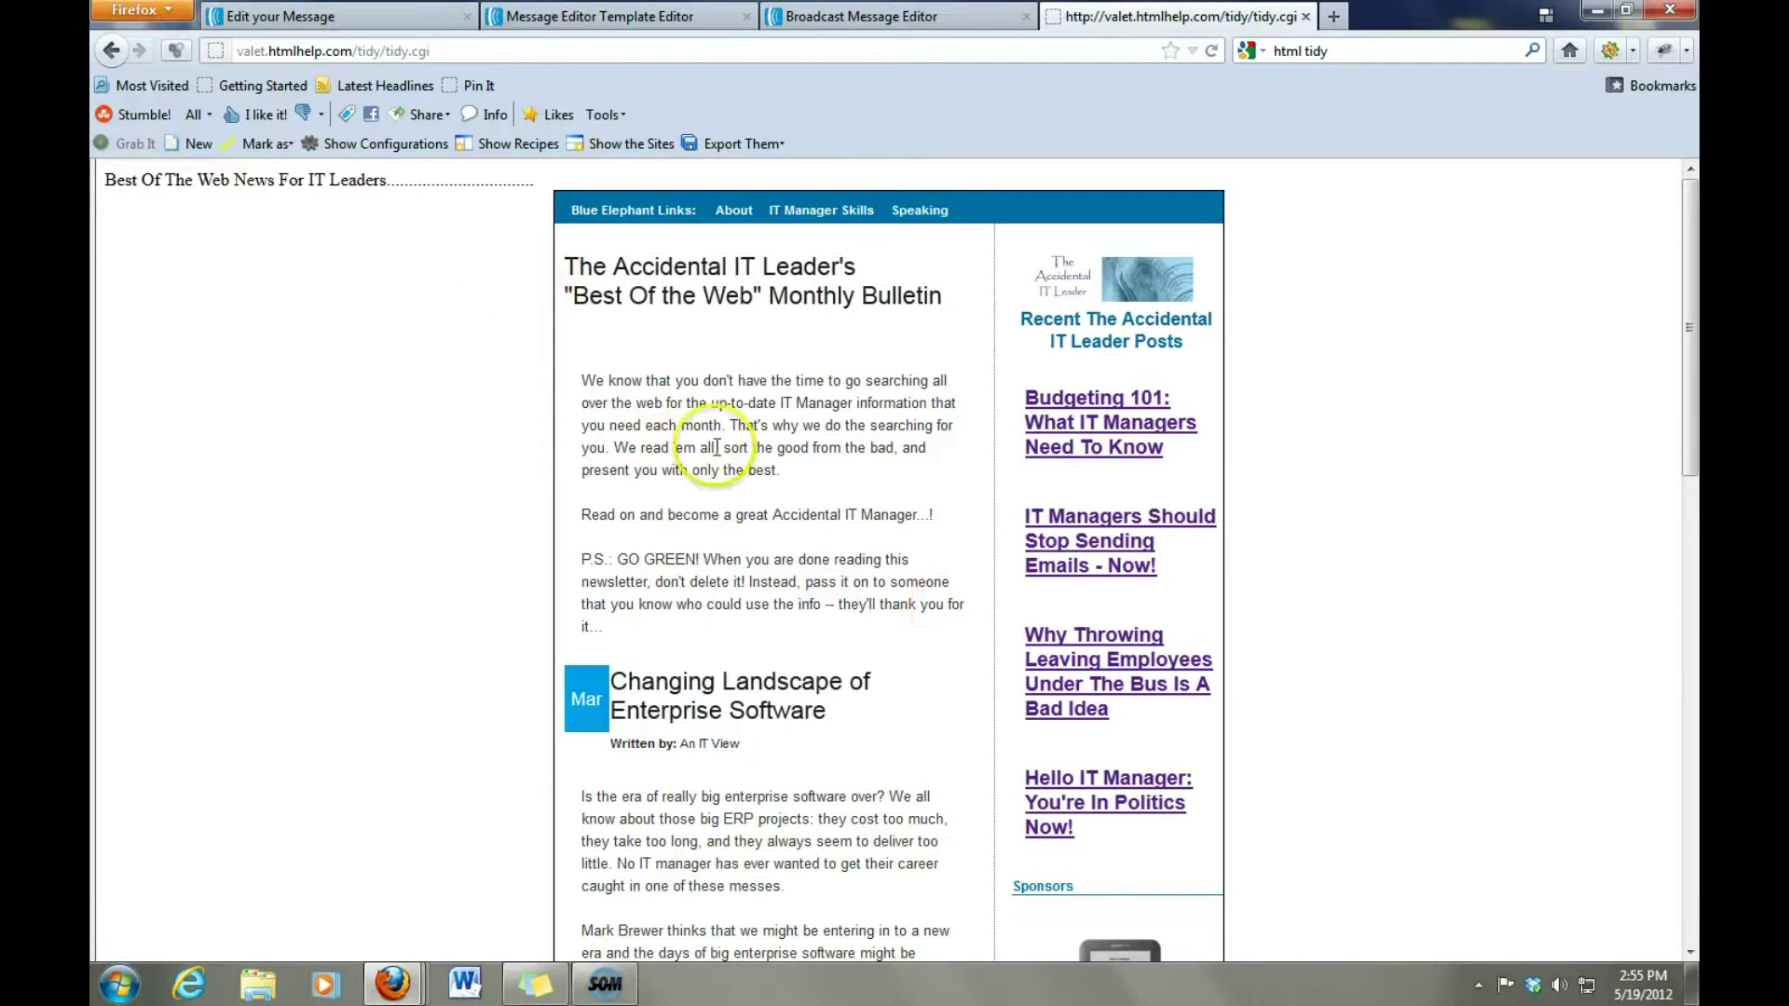
{"action": "left_click_drag", "start_coordinate": [1688, 328], "coordinate": [1689, 522]}
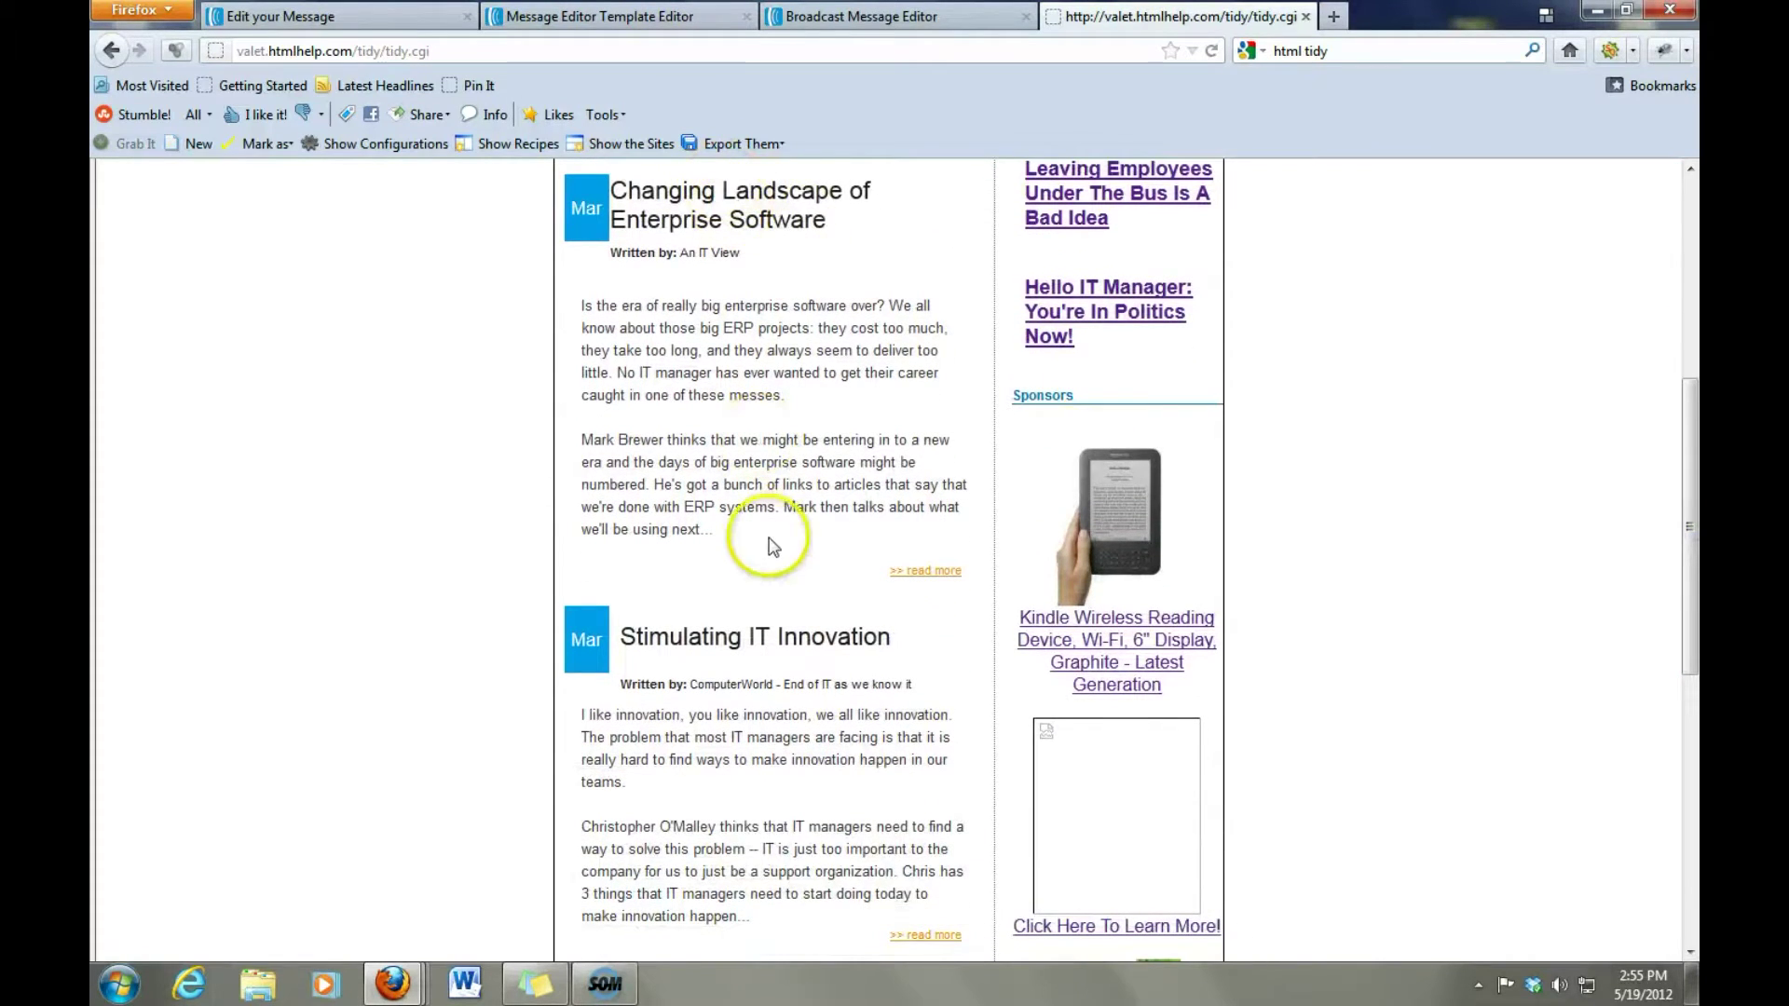
{"action": "left_click_drag", "start_coordinate": [1695, 473], "coordinate": [1691, 698]}
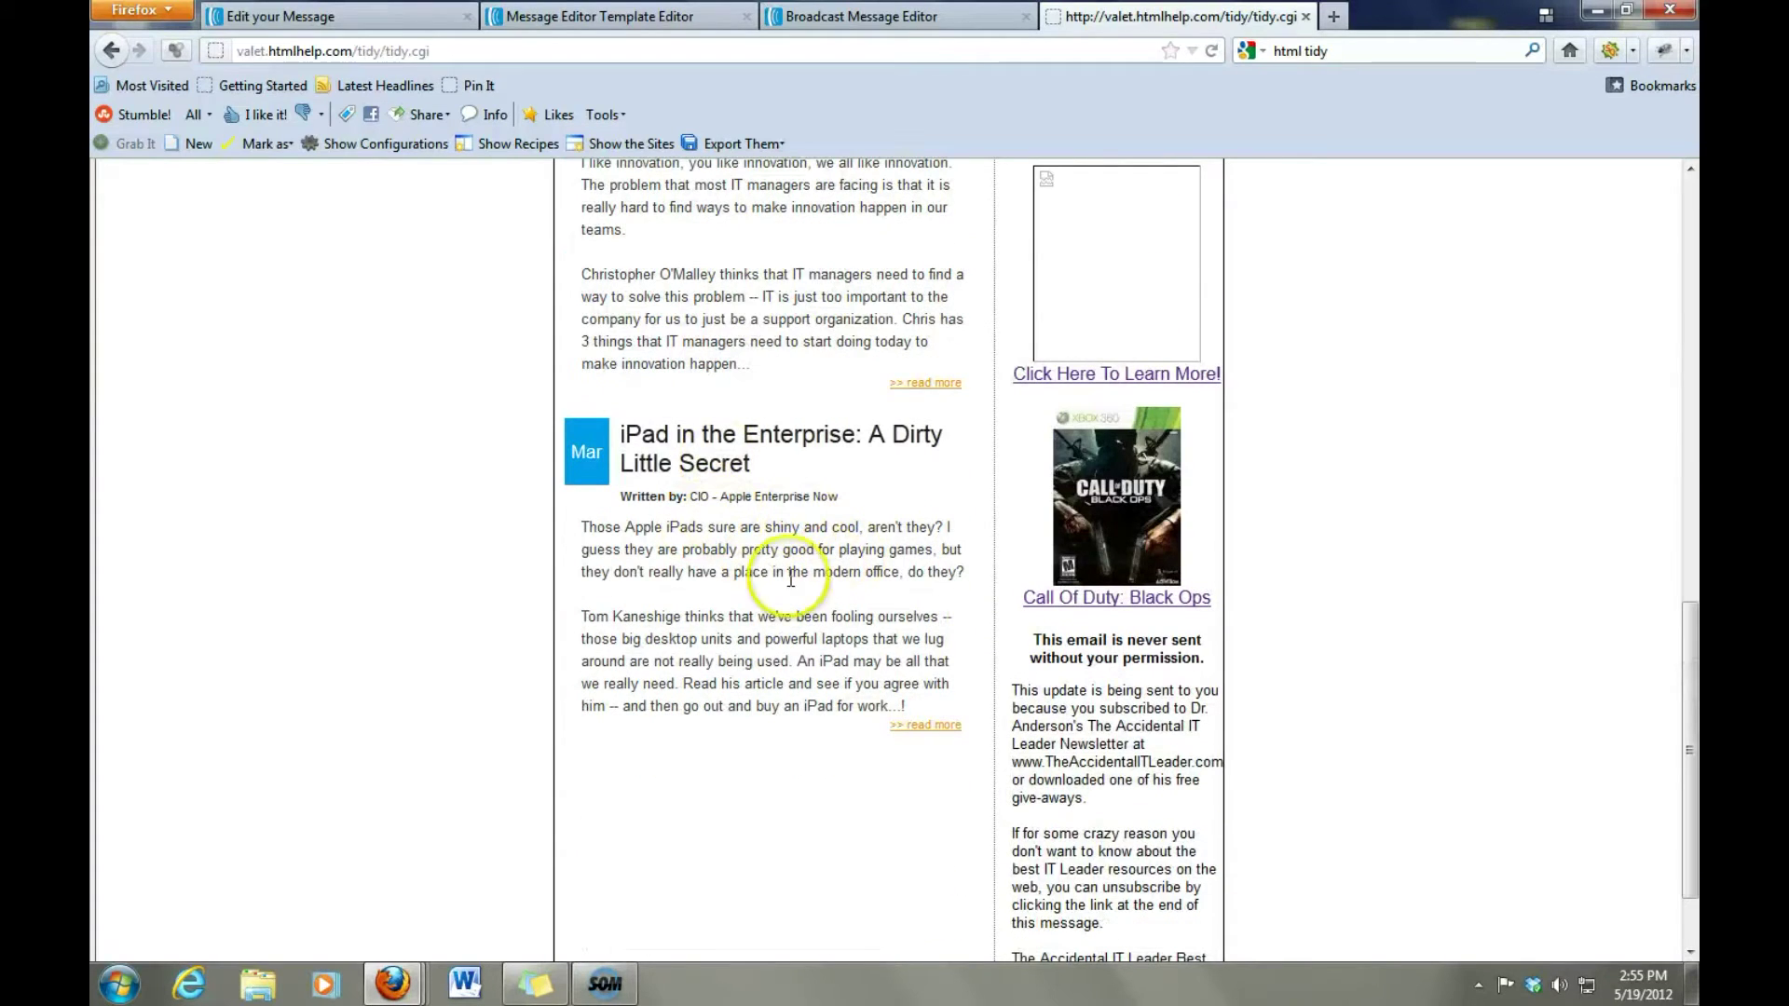
{"action": "left_click_drag", "start_coordinate": [1693, 615], "coordinate": [1692, 227]}
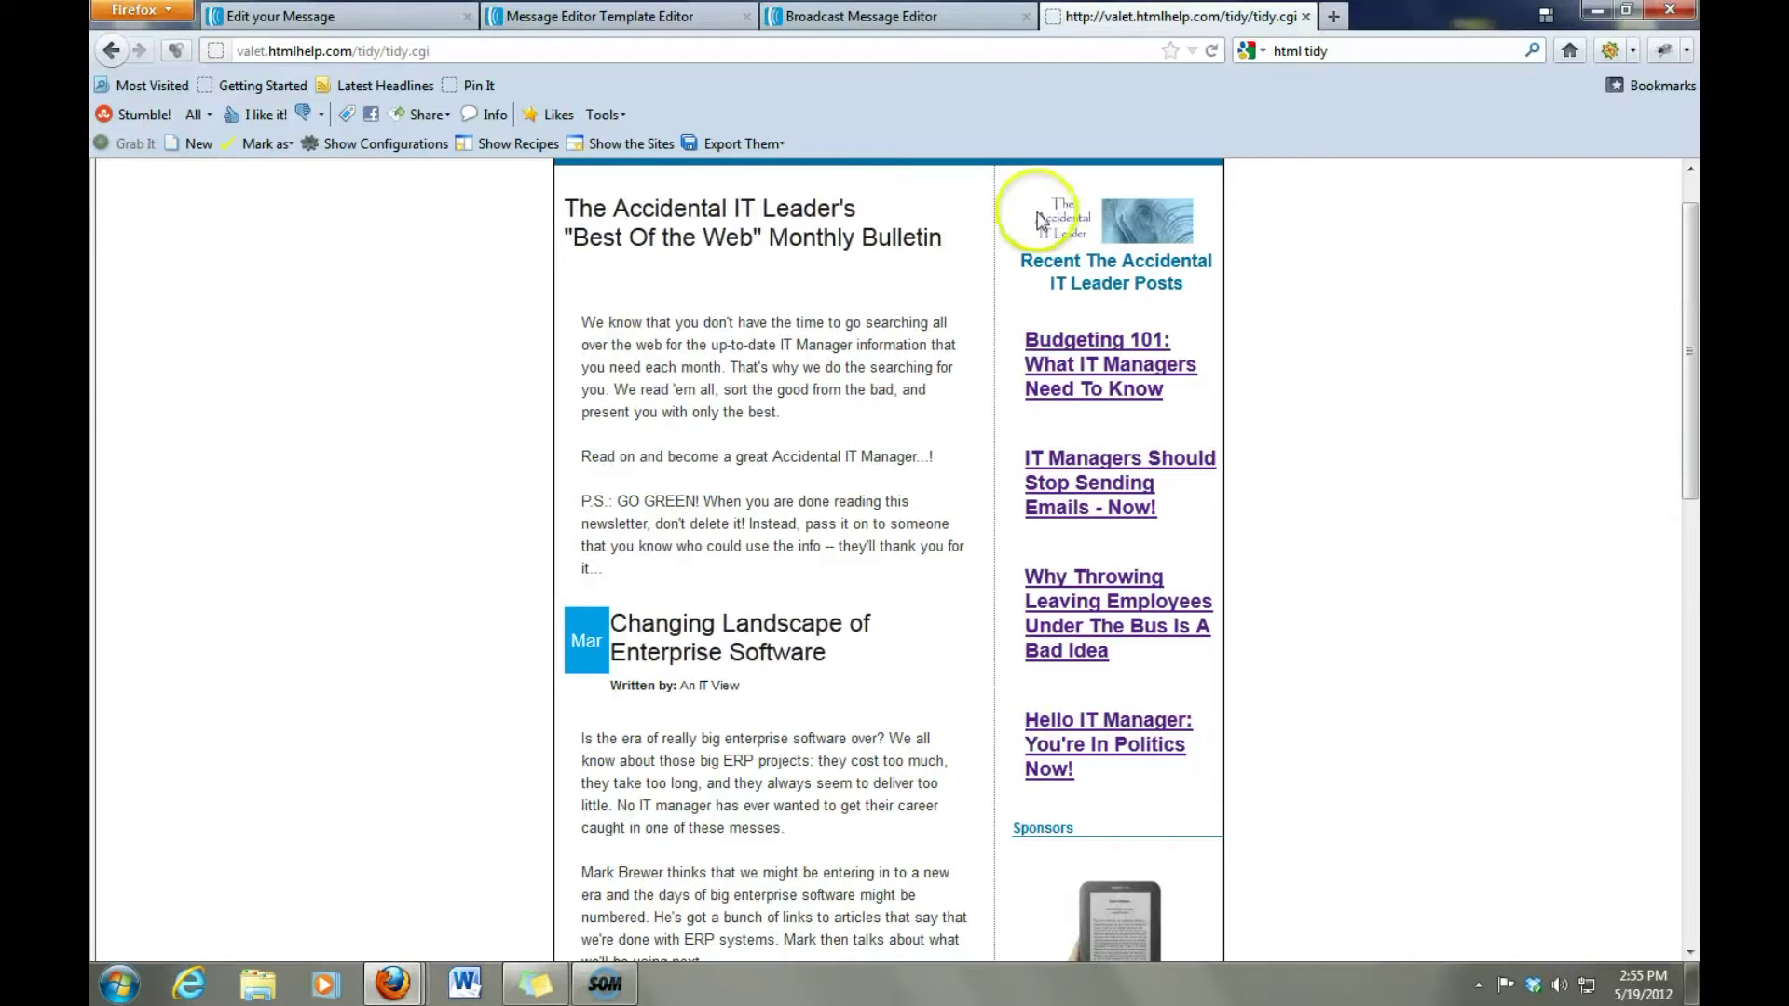
Open the page source of the tidied newsletter, copy all of its code and close the source window.
{"action": "left_click", "coordinate": [118, 15]}
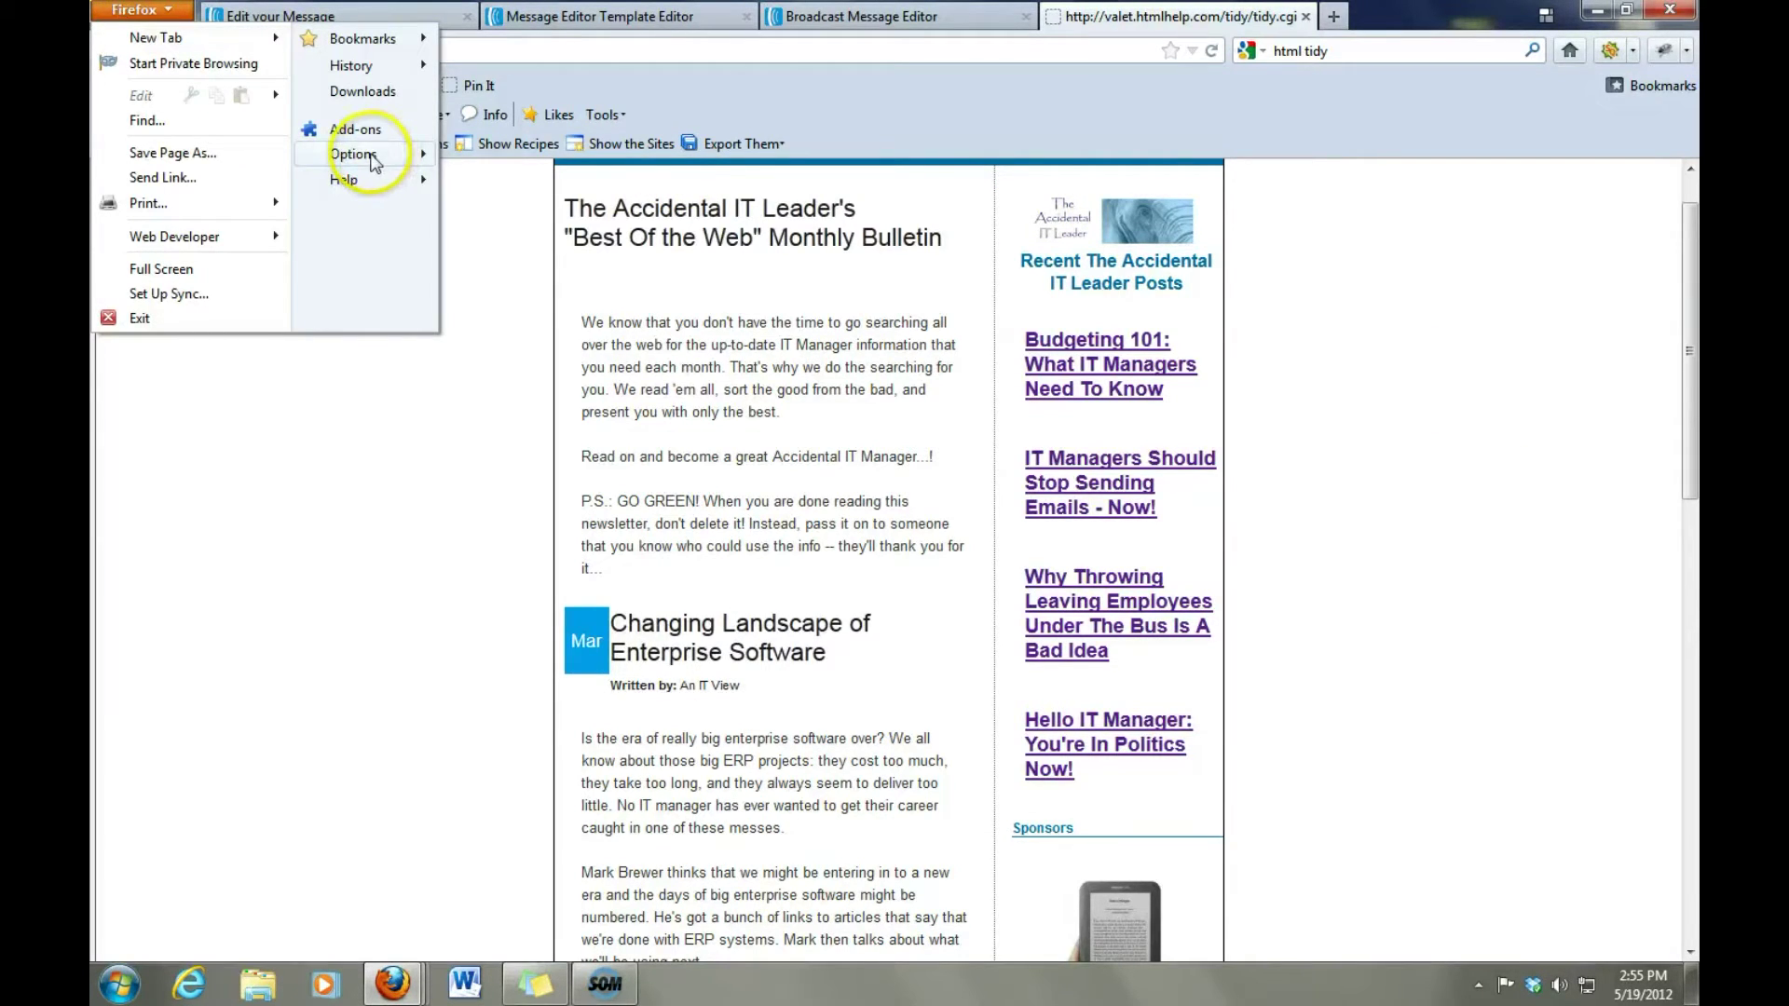
{"action": "mouse_move", "coordinate": [186, 244]}
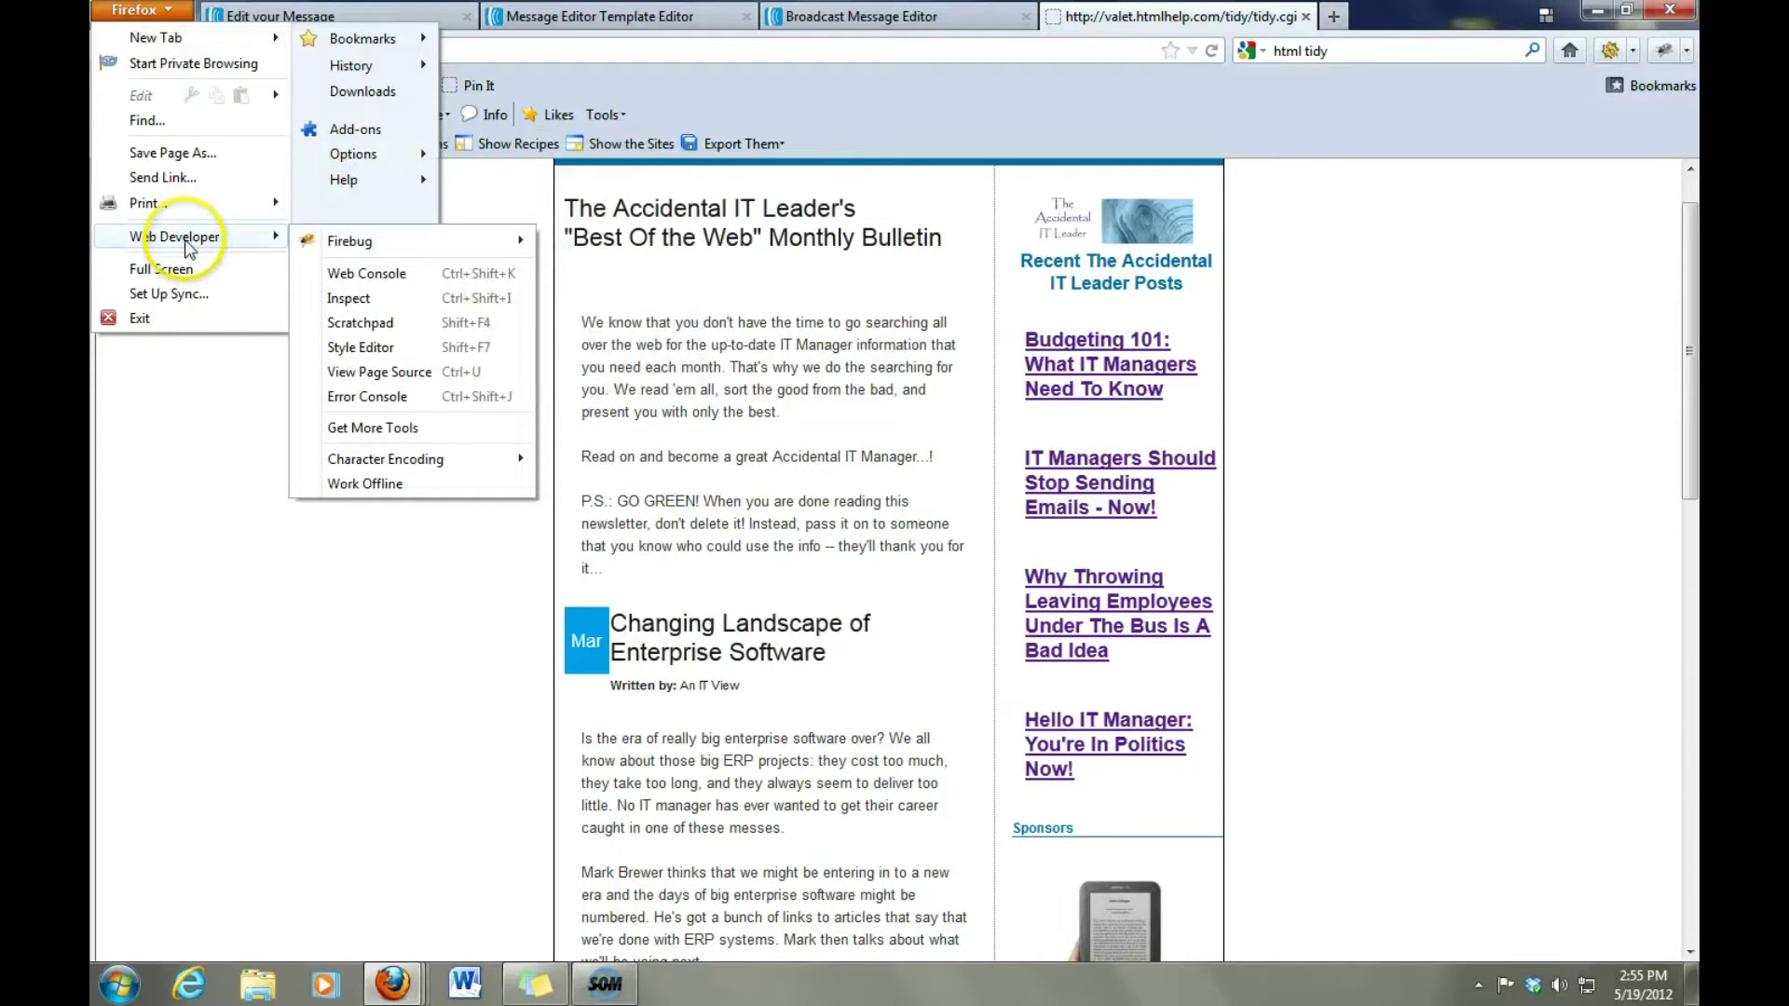
{"action": "left_click", "coordinate": [399, 373]}
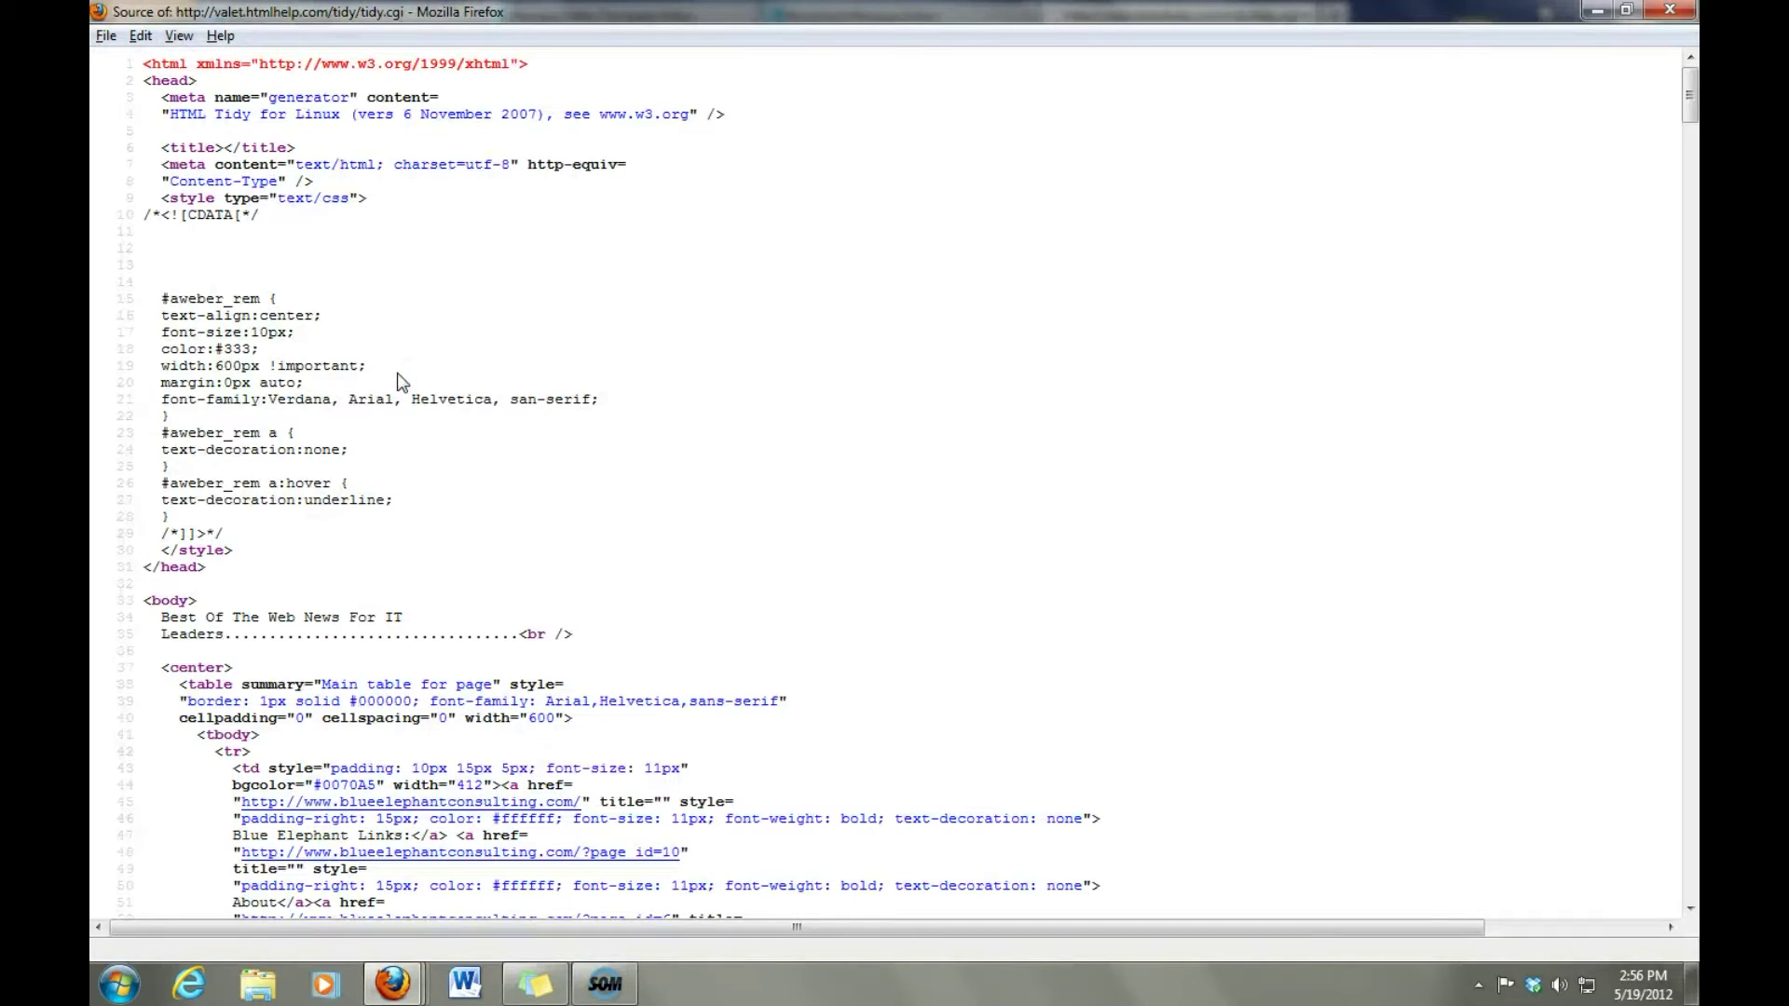
{"action": "left_click", "coordinate": [142, 63]}
{"action": "left_click", "coordinate": [235, 229]}
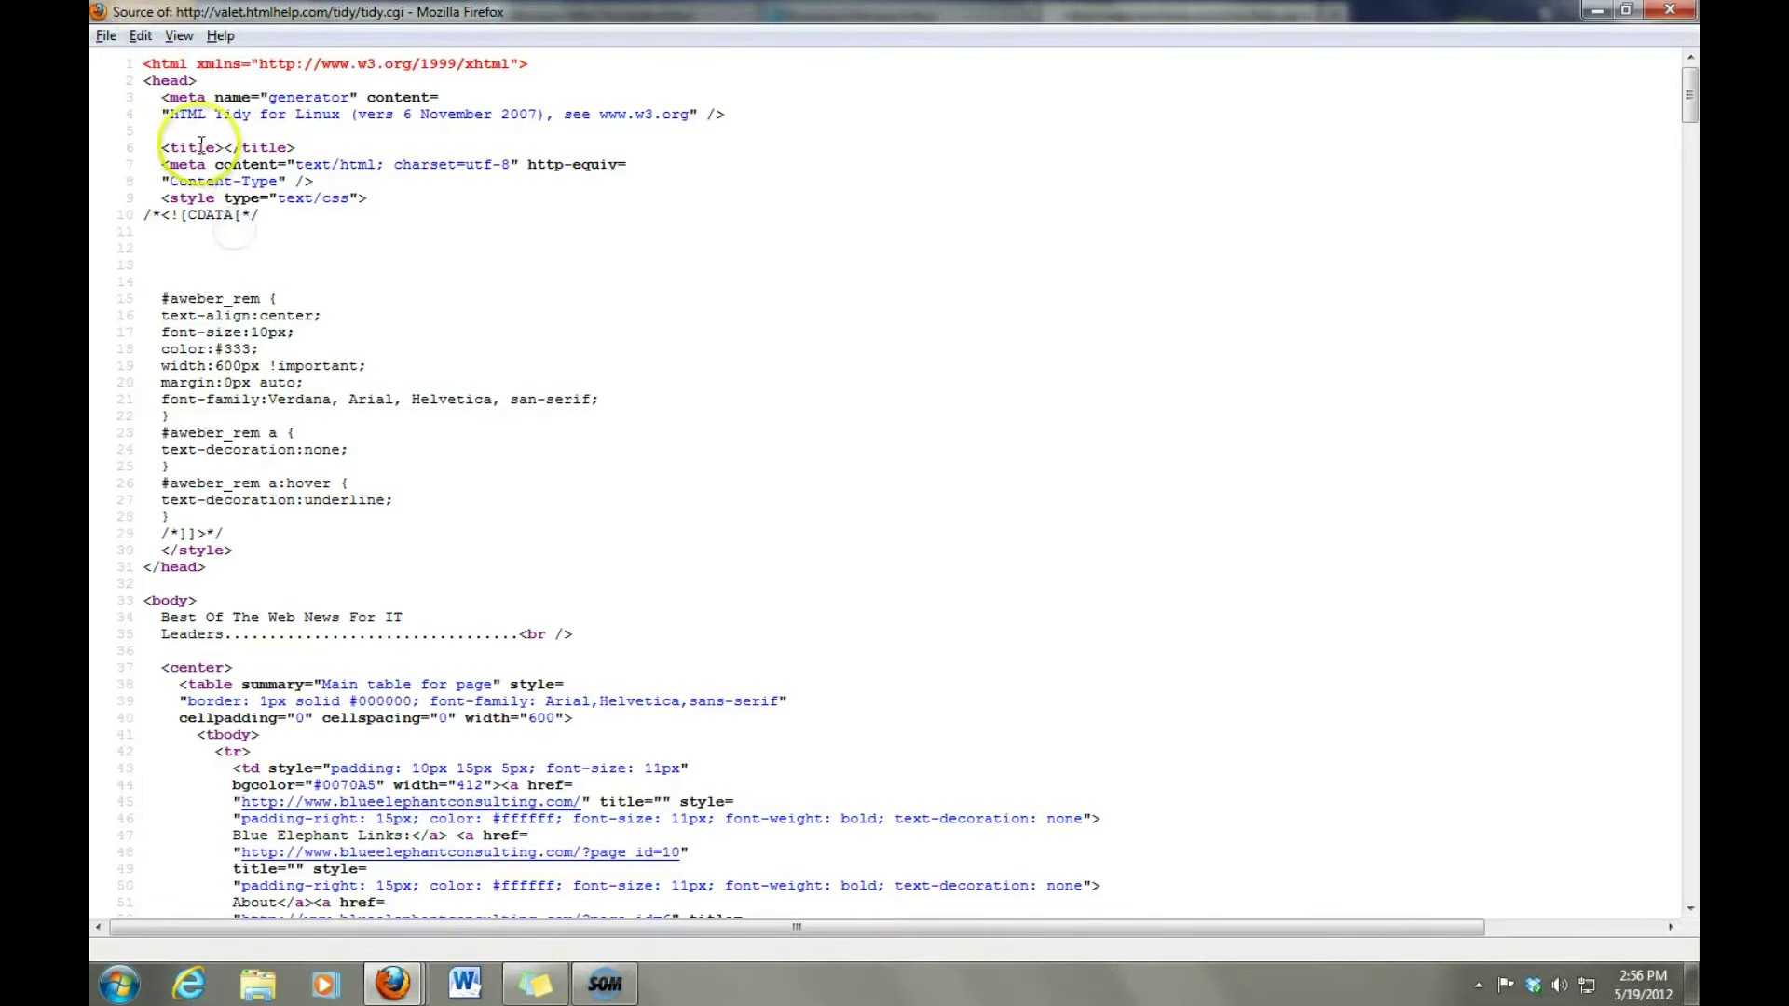
{"action": "left_click", "coordinate": [216, 98]}
{"action": "key", "text": "shift+Right"}
{"action": "key", "text": "shift+Right"}
{"action": "key", "text": "shift+Right"}
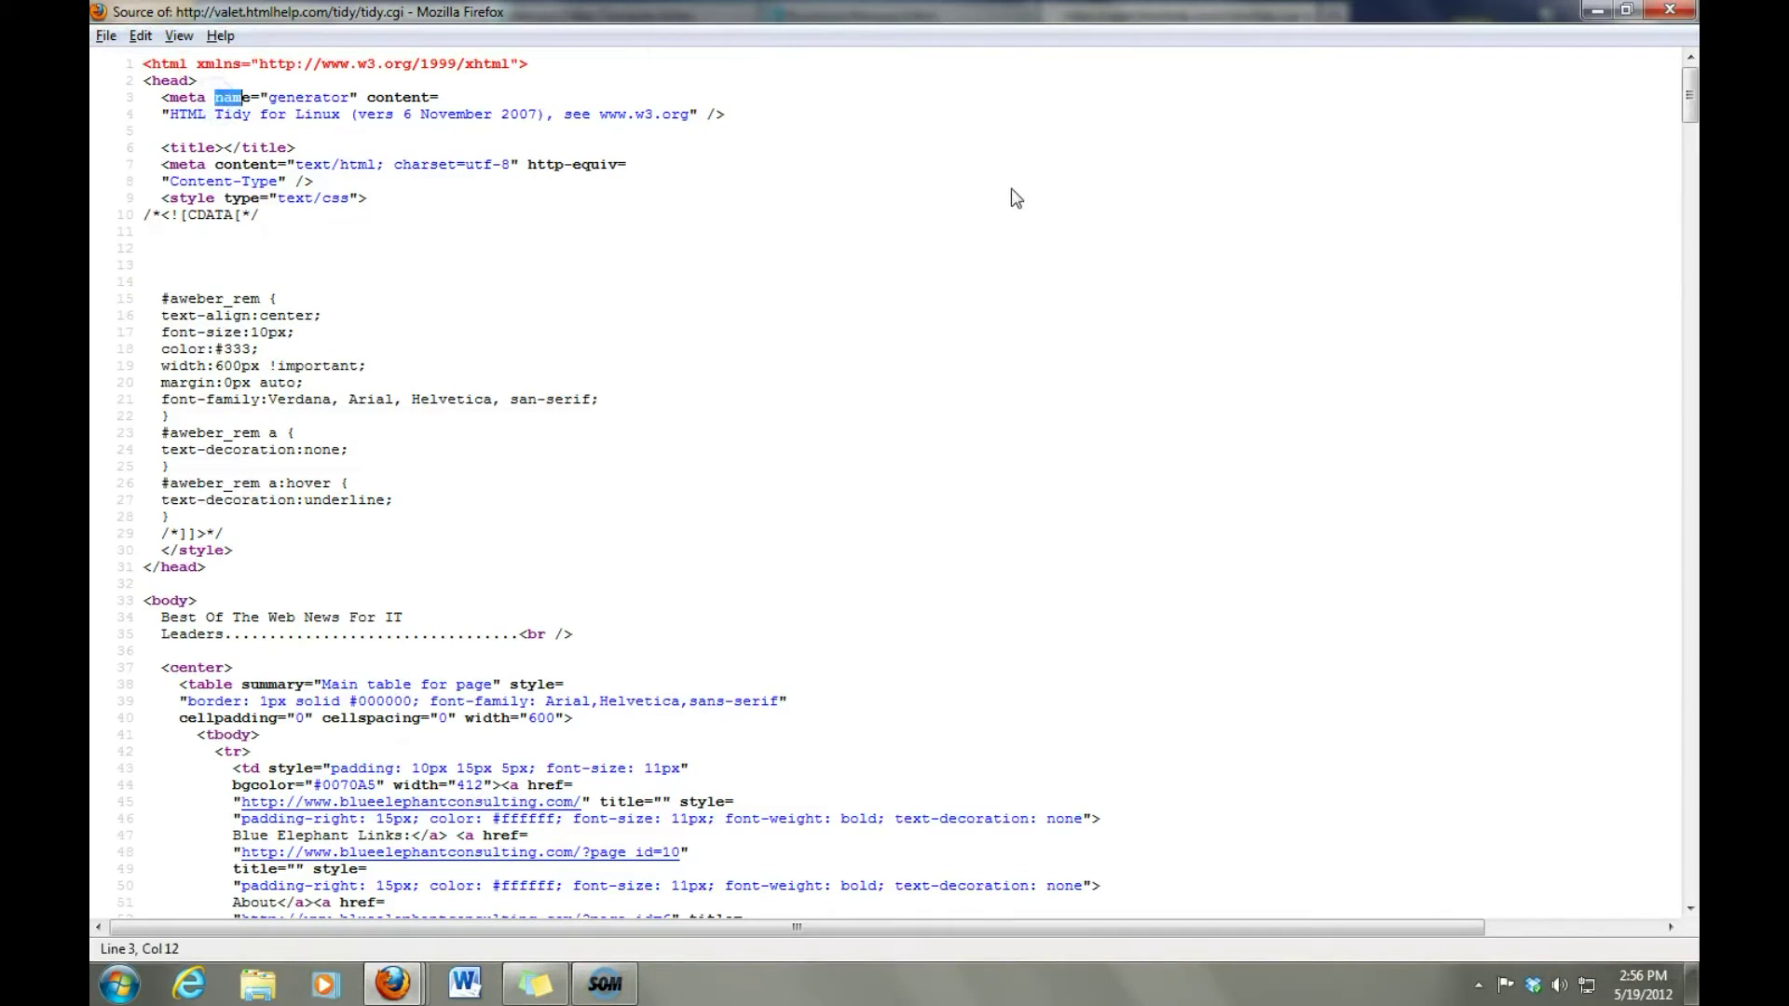
{"action": "key", "text": "ctrl+a"}
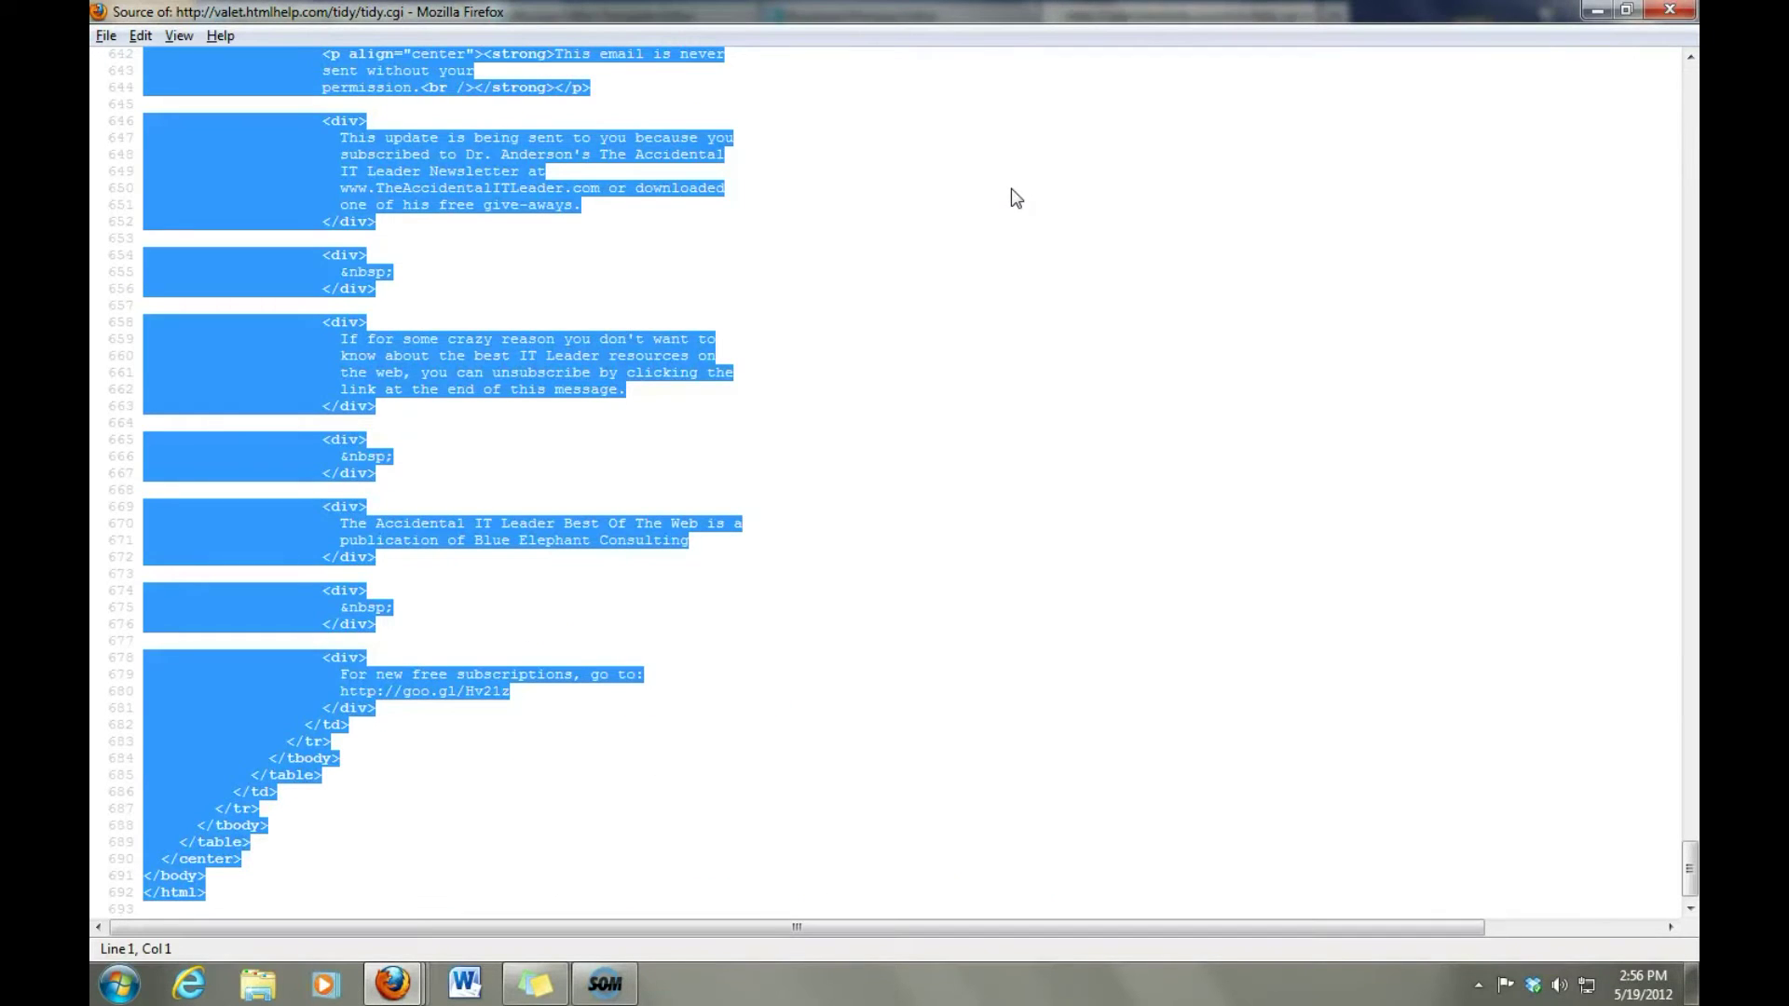
{"action": "right_click", "coordinate": [246, 886]}
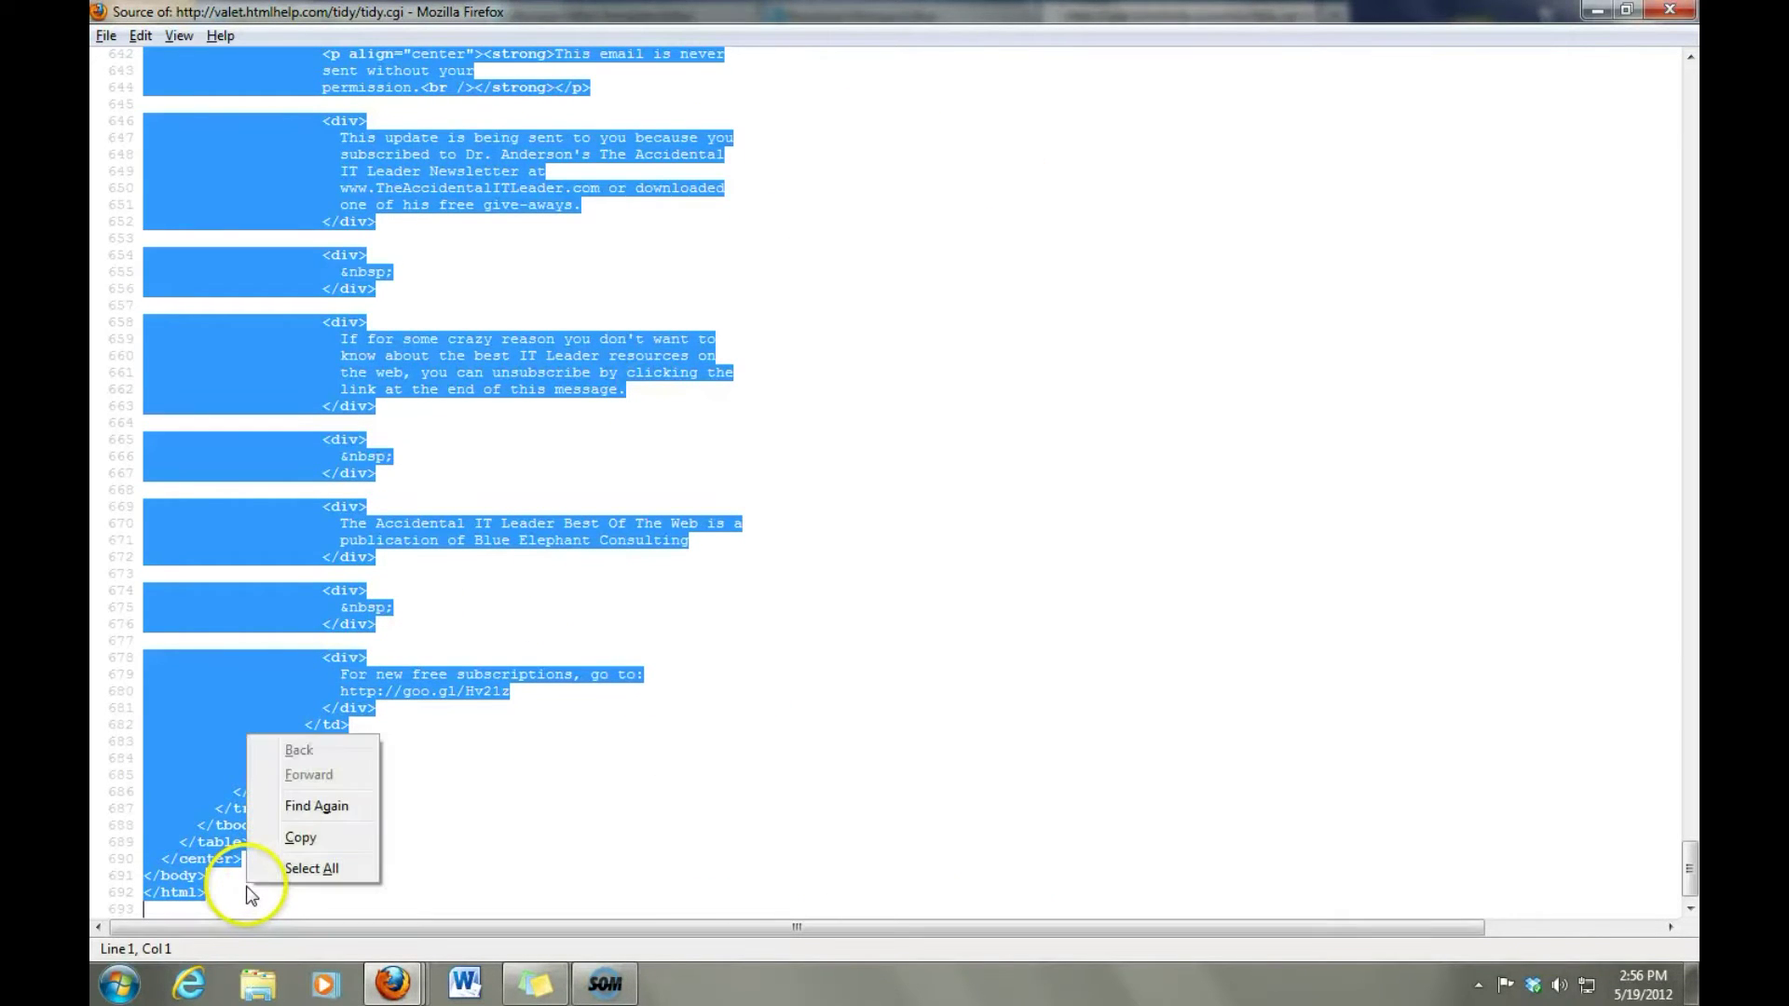
{"action": "left_click", "coordinate": [317, 836]}
{"action": "left_click", "coordinate": [1670, 9]}
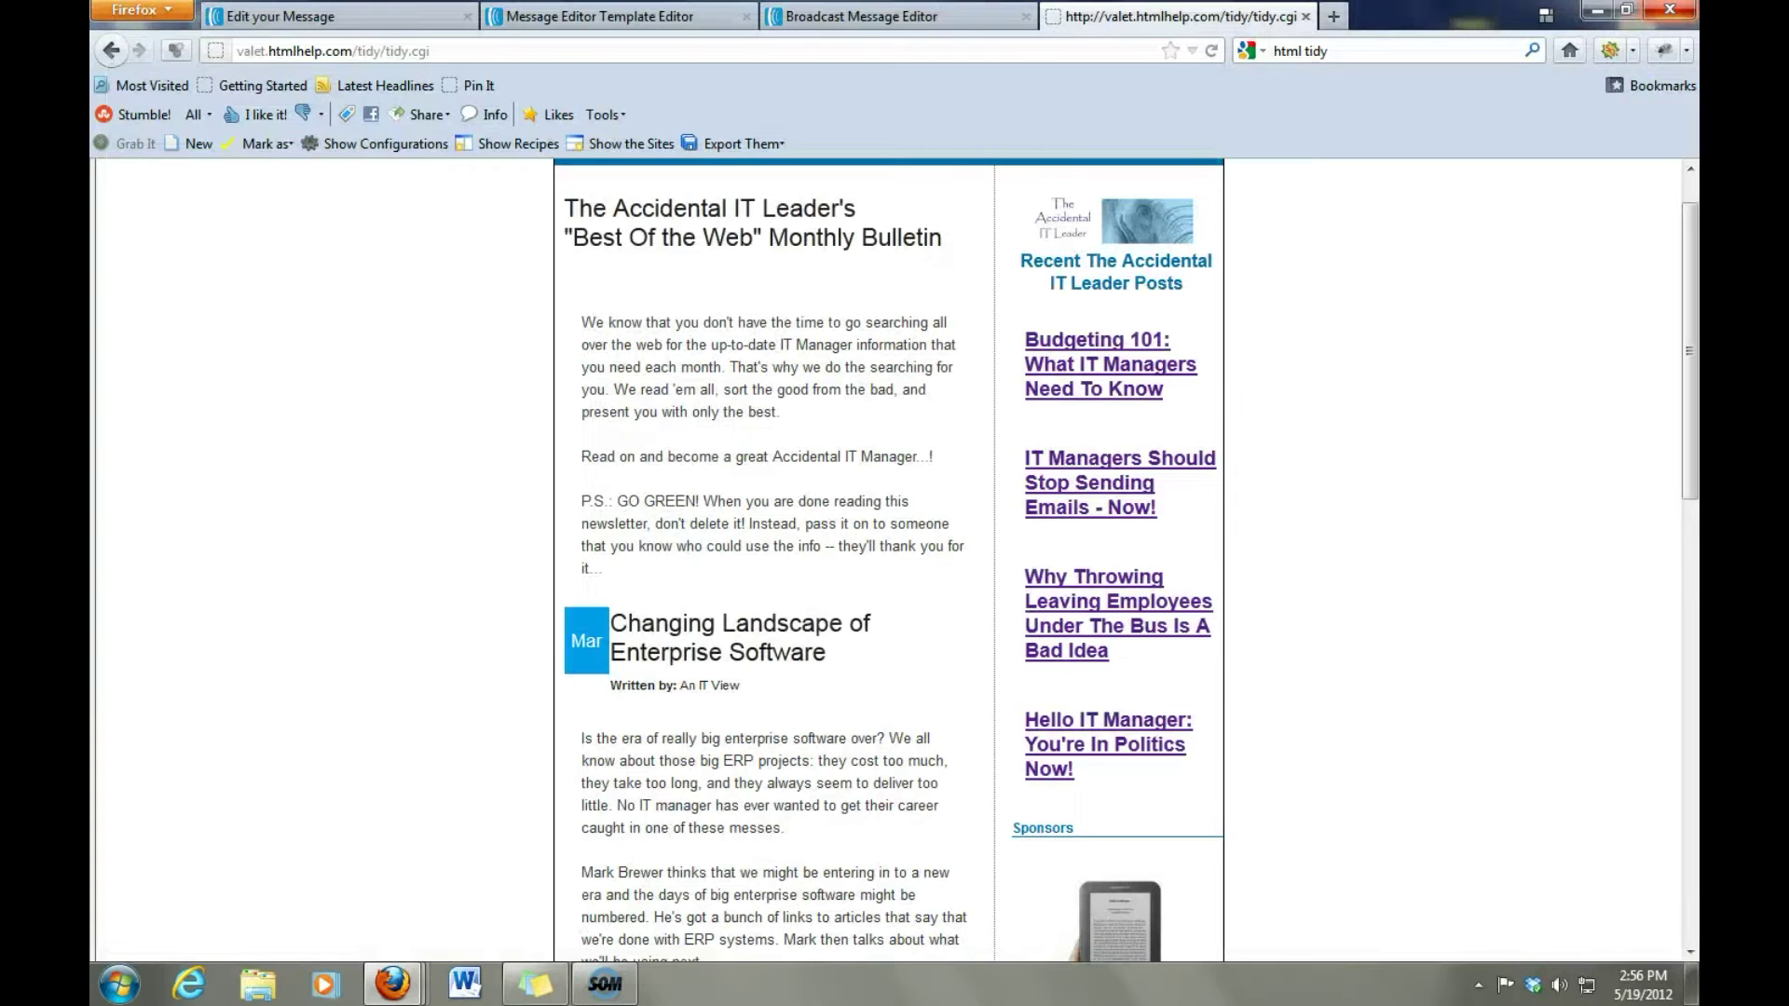
Paste the tidied code into the HTML of the AccIT BoW template, preview the newsletter and return to the code.
{"action": "left_click", "coordinate": [596, 15]}
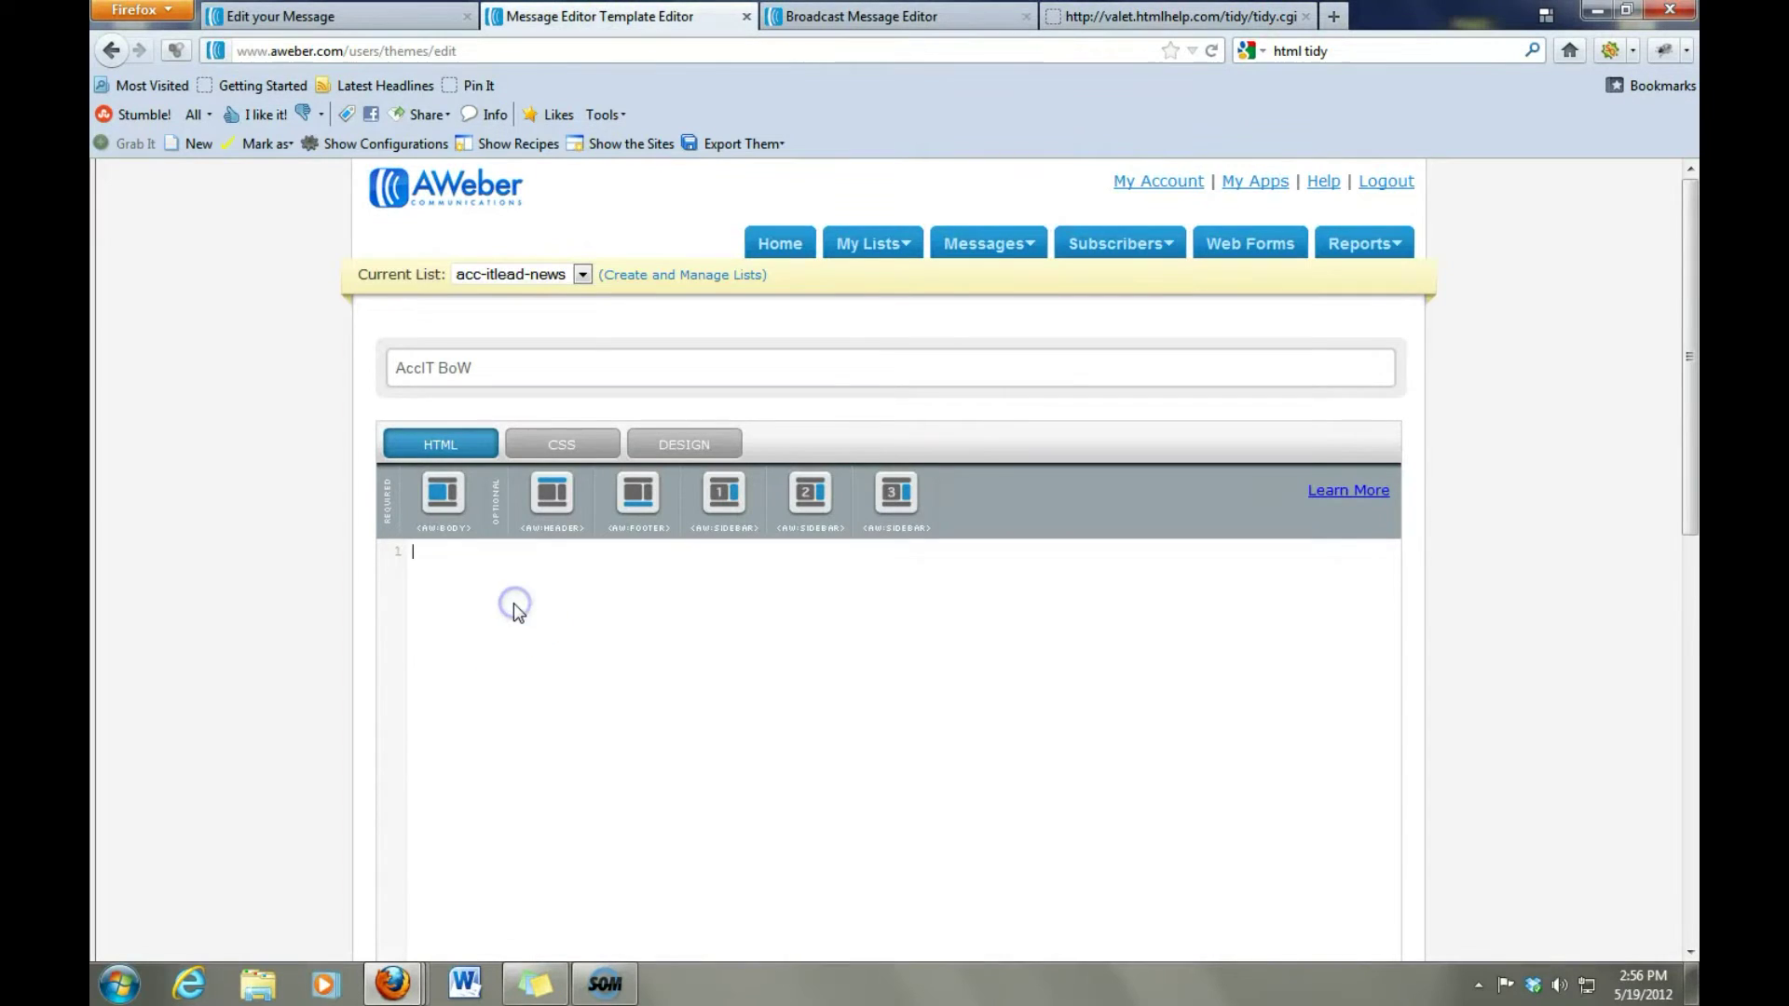
{"action": "key", "text": "ctrl+v"}
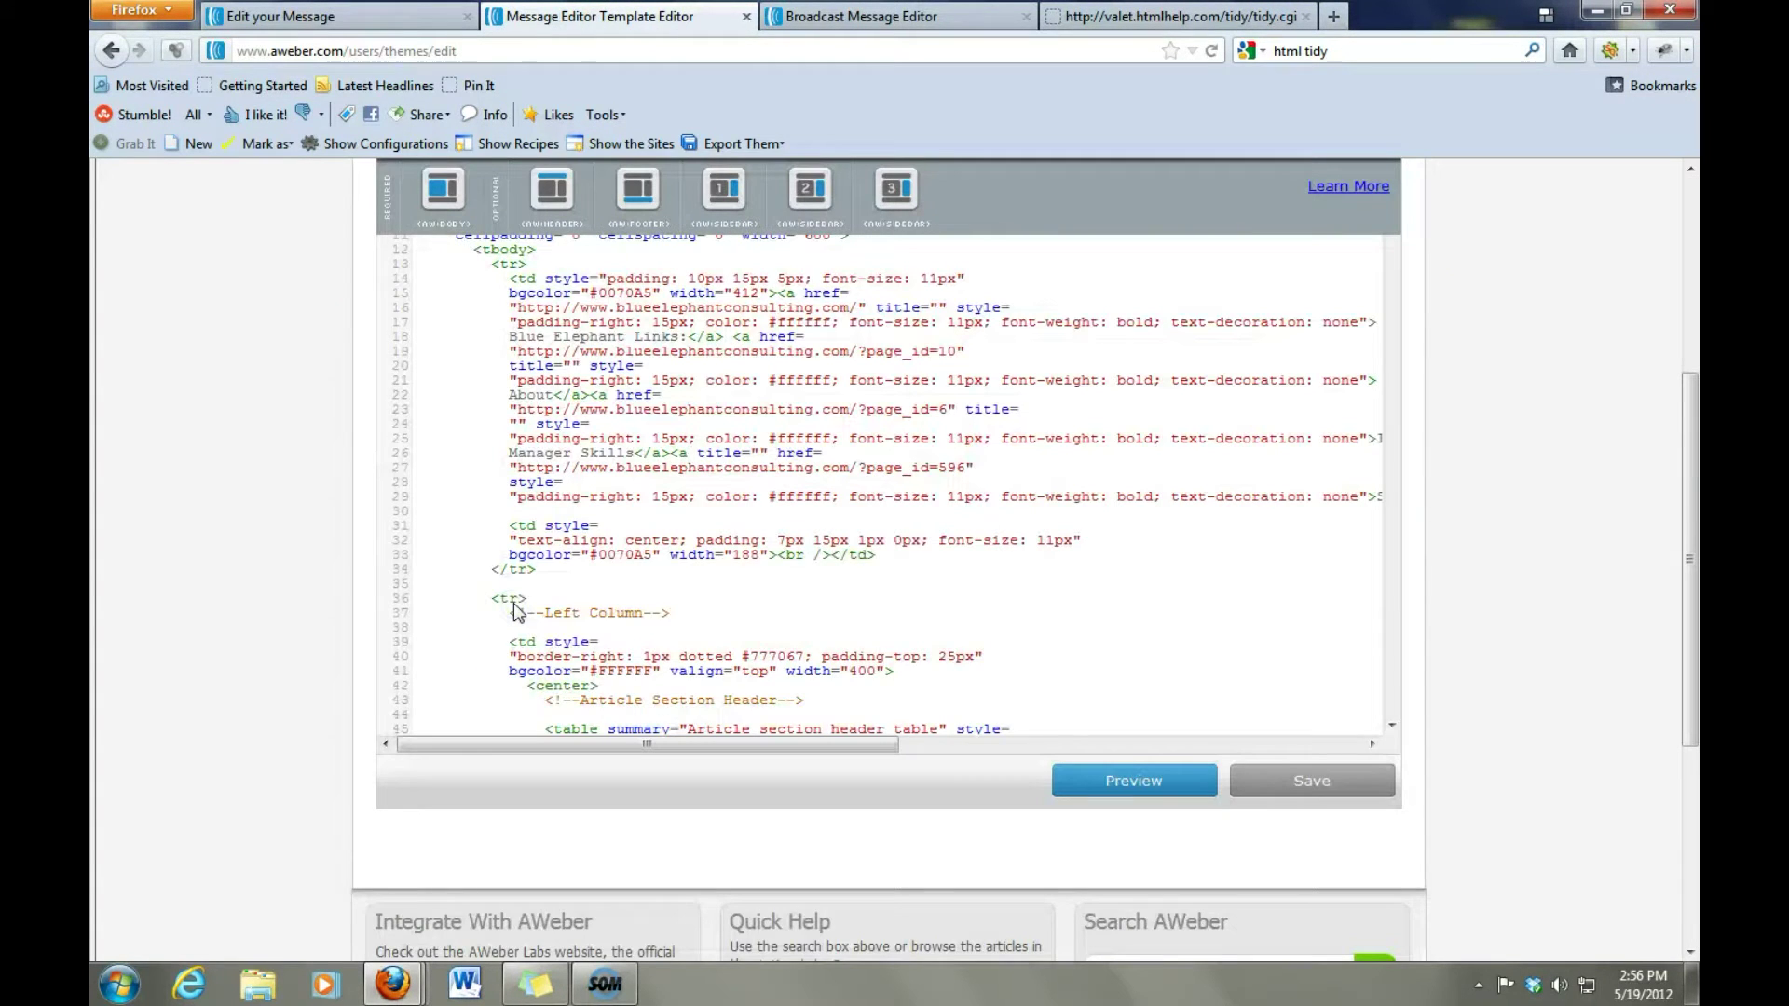
{"action": "left_click", "coordinate": [1132, 782]}
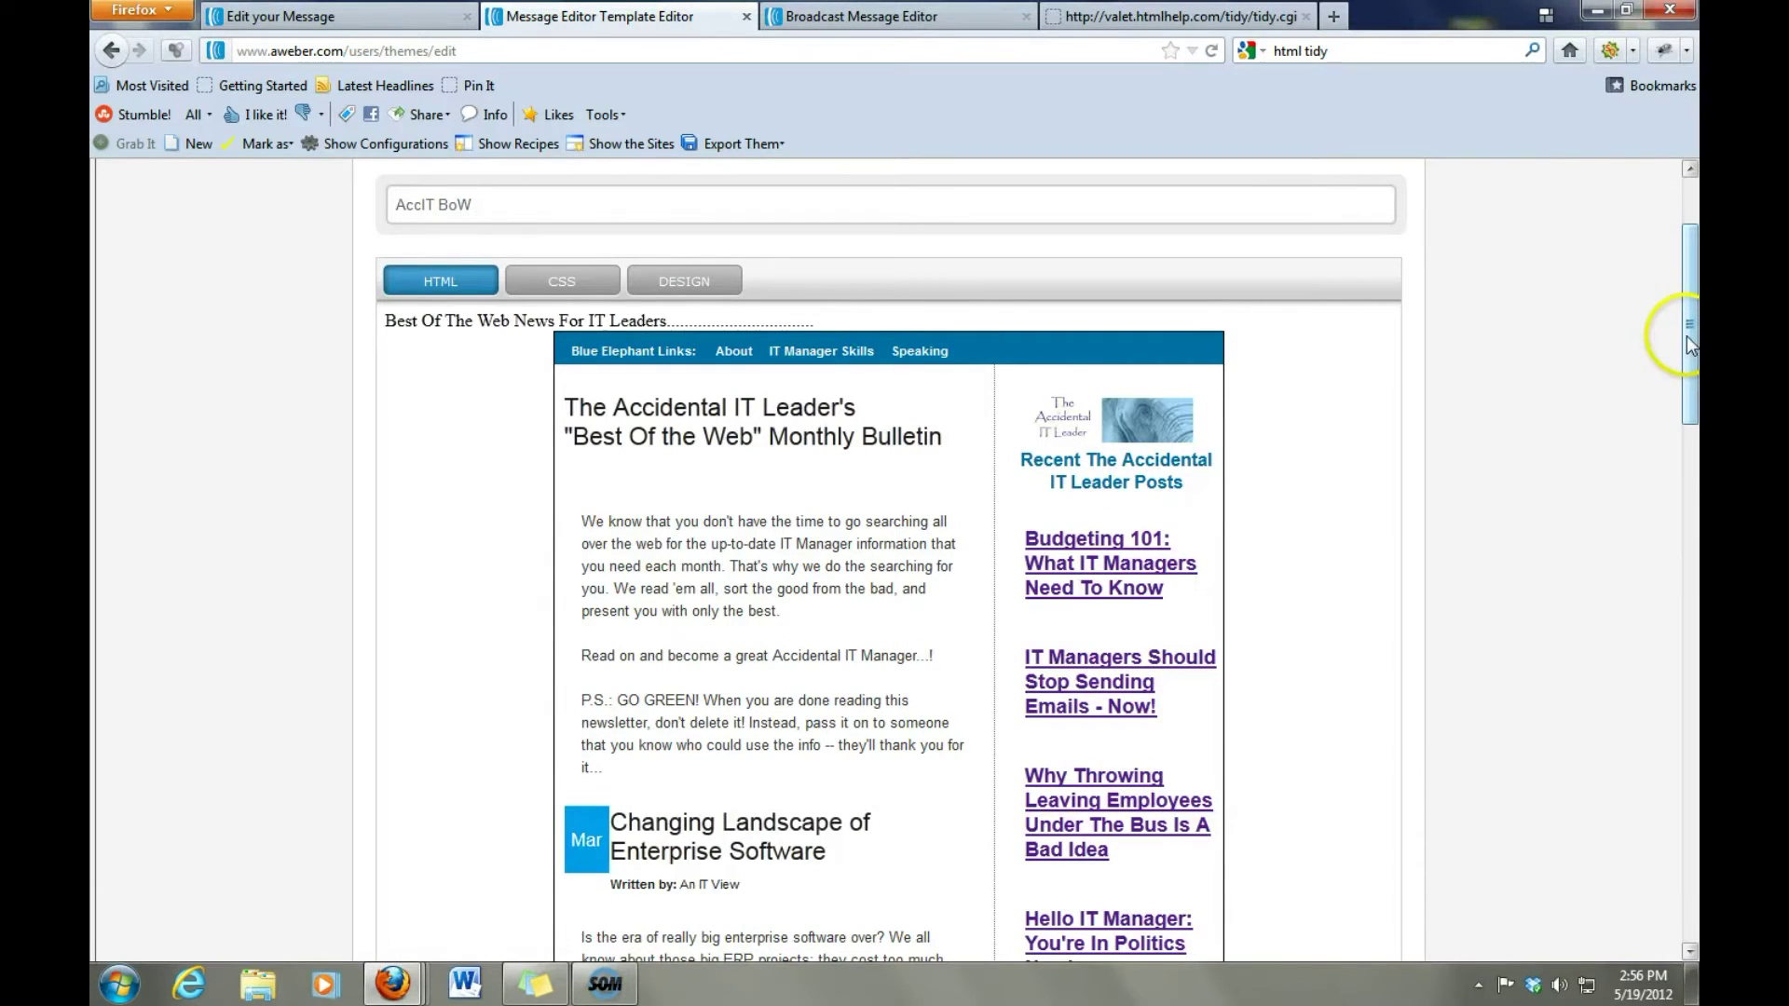
{"action": "left_click_drag", "start_coordinate": [1691, 347], "coordinate": [1670, 507]}
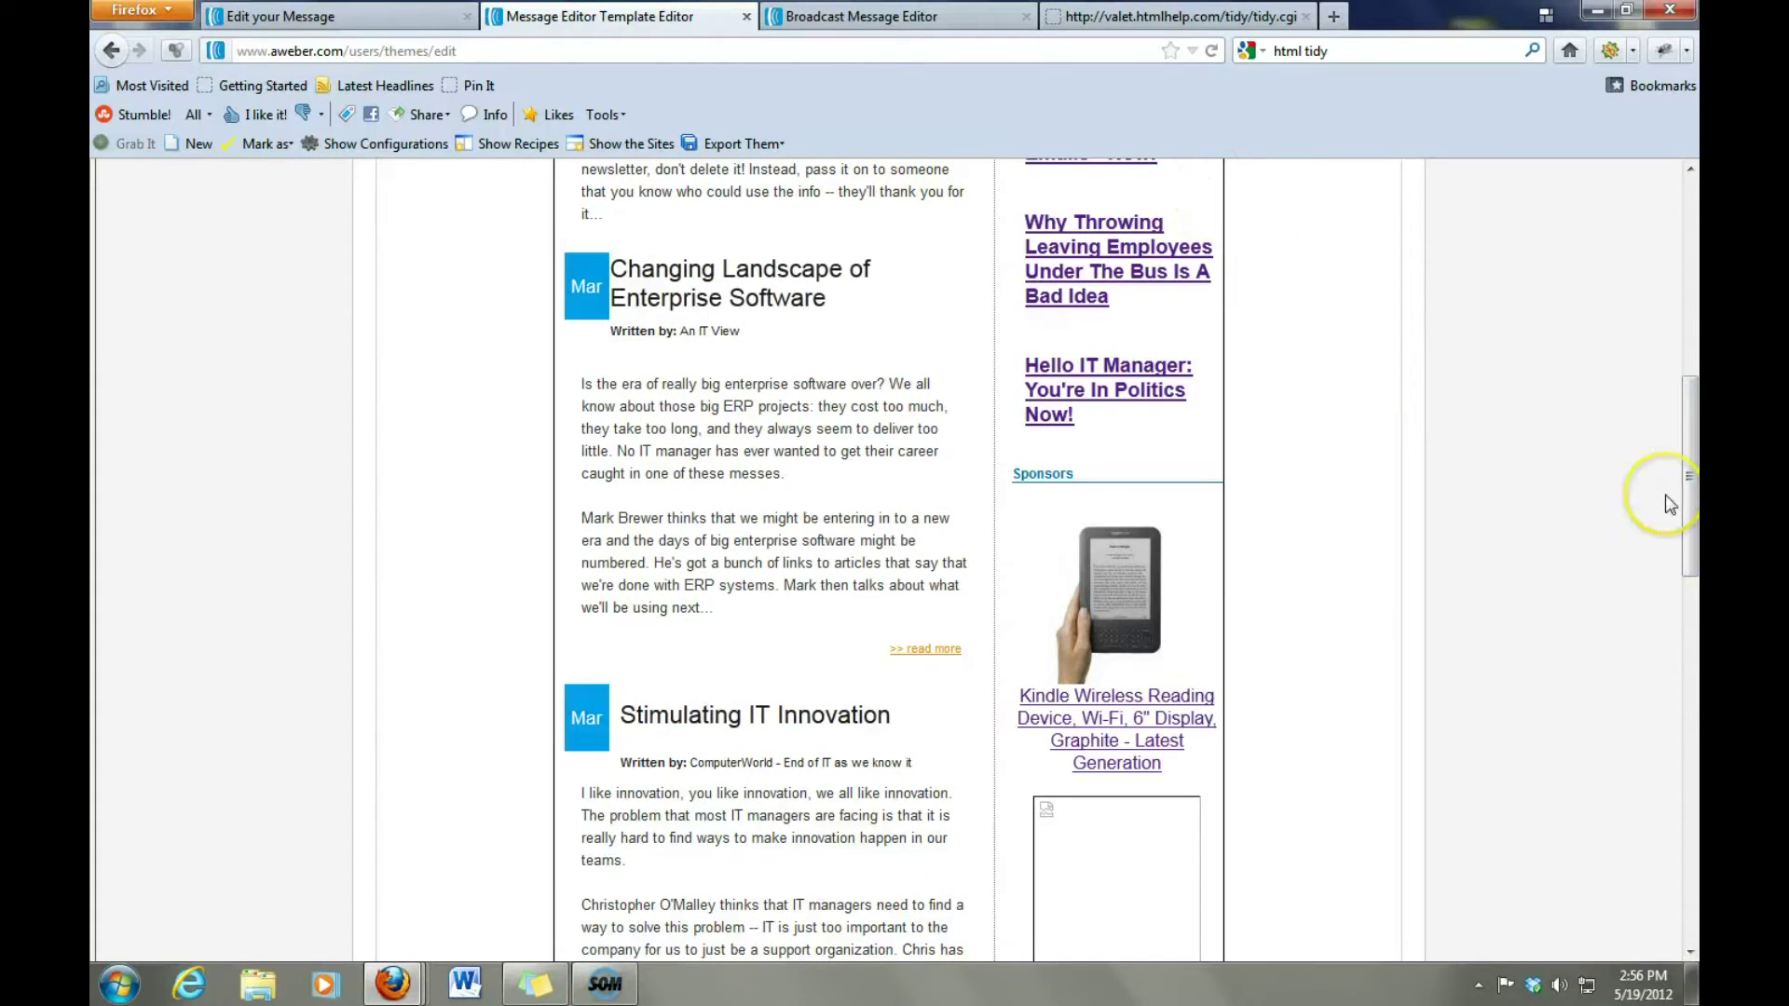
{"action": "left_click_drag", "start_coordinate": [1668, 504], "coordinate": [1689, 407]}
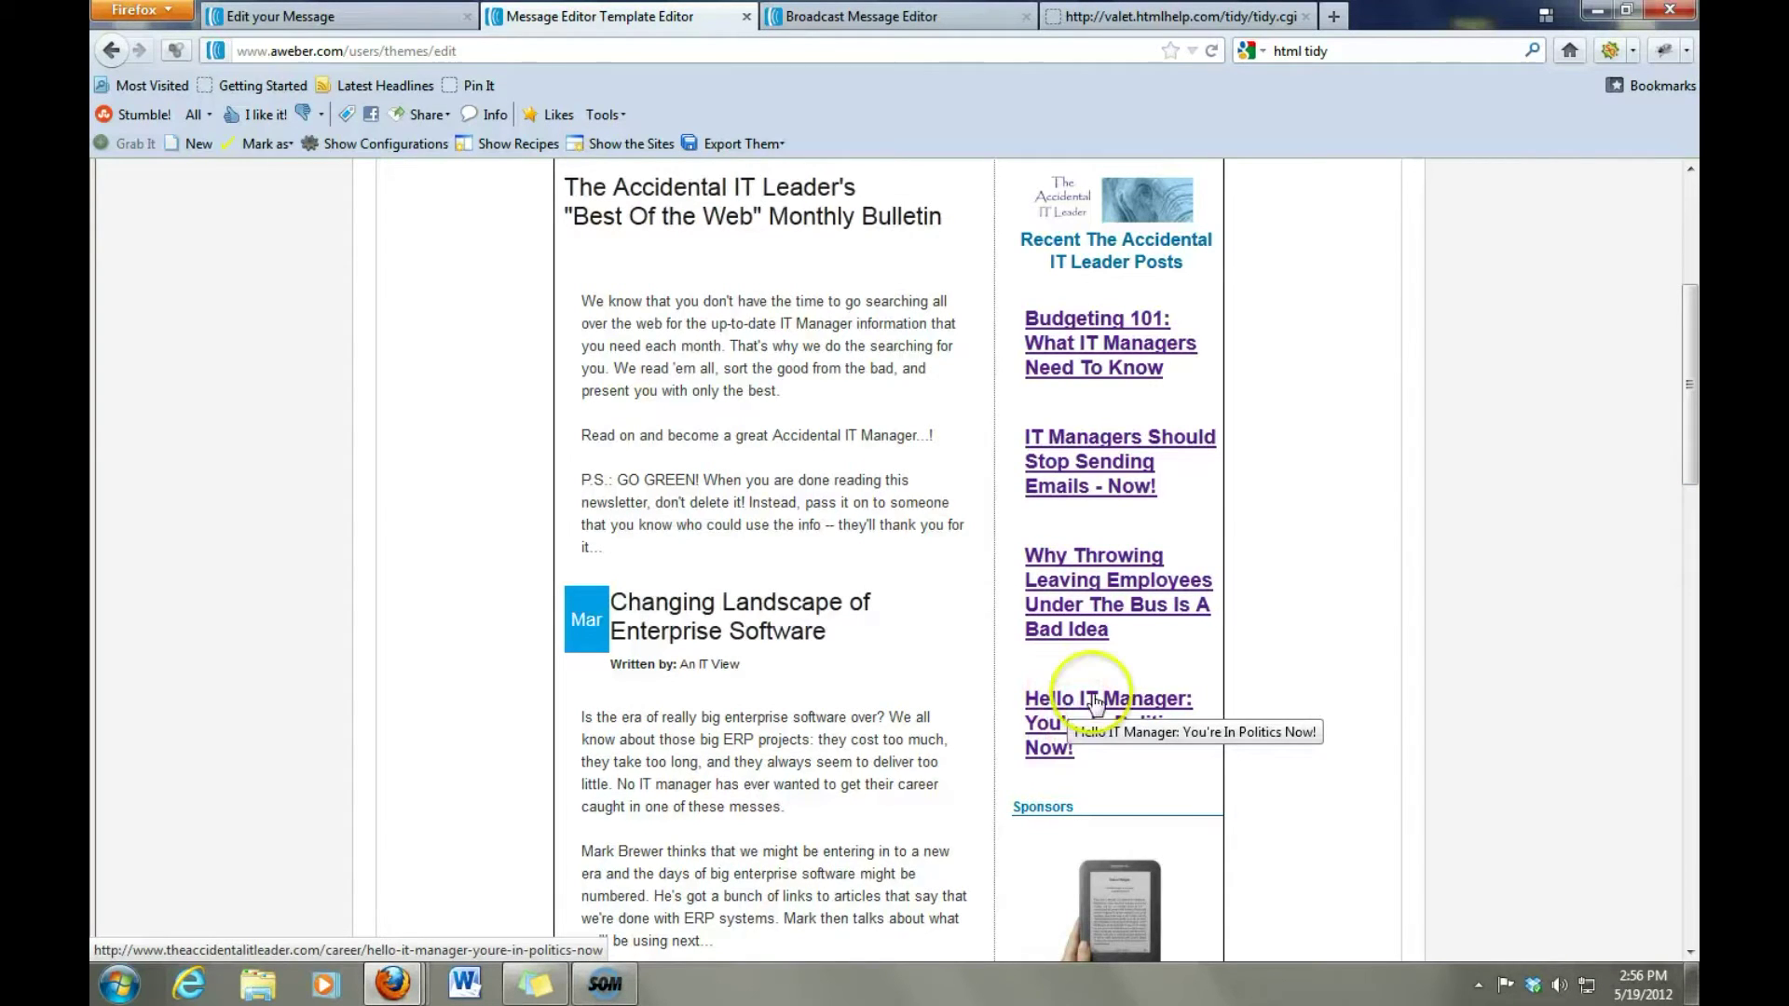
{"action": "left_click_drag", "start_coordinate": [1689, 384], "coordinate": [1690, 820]}
{"action": "left_click", "coordinate": [1162, 596]}
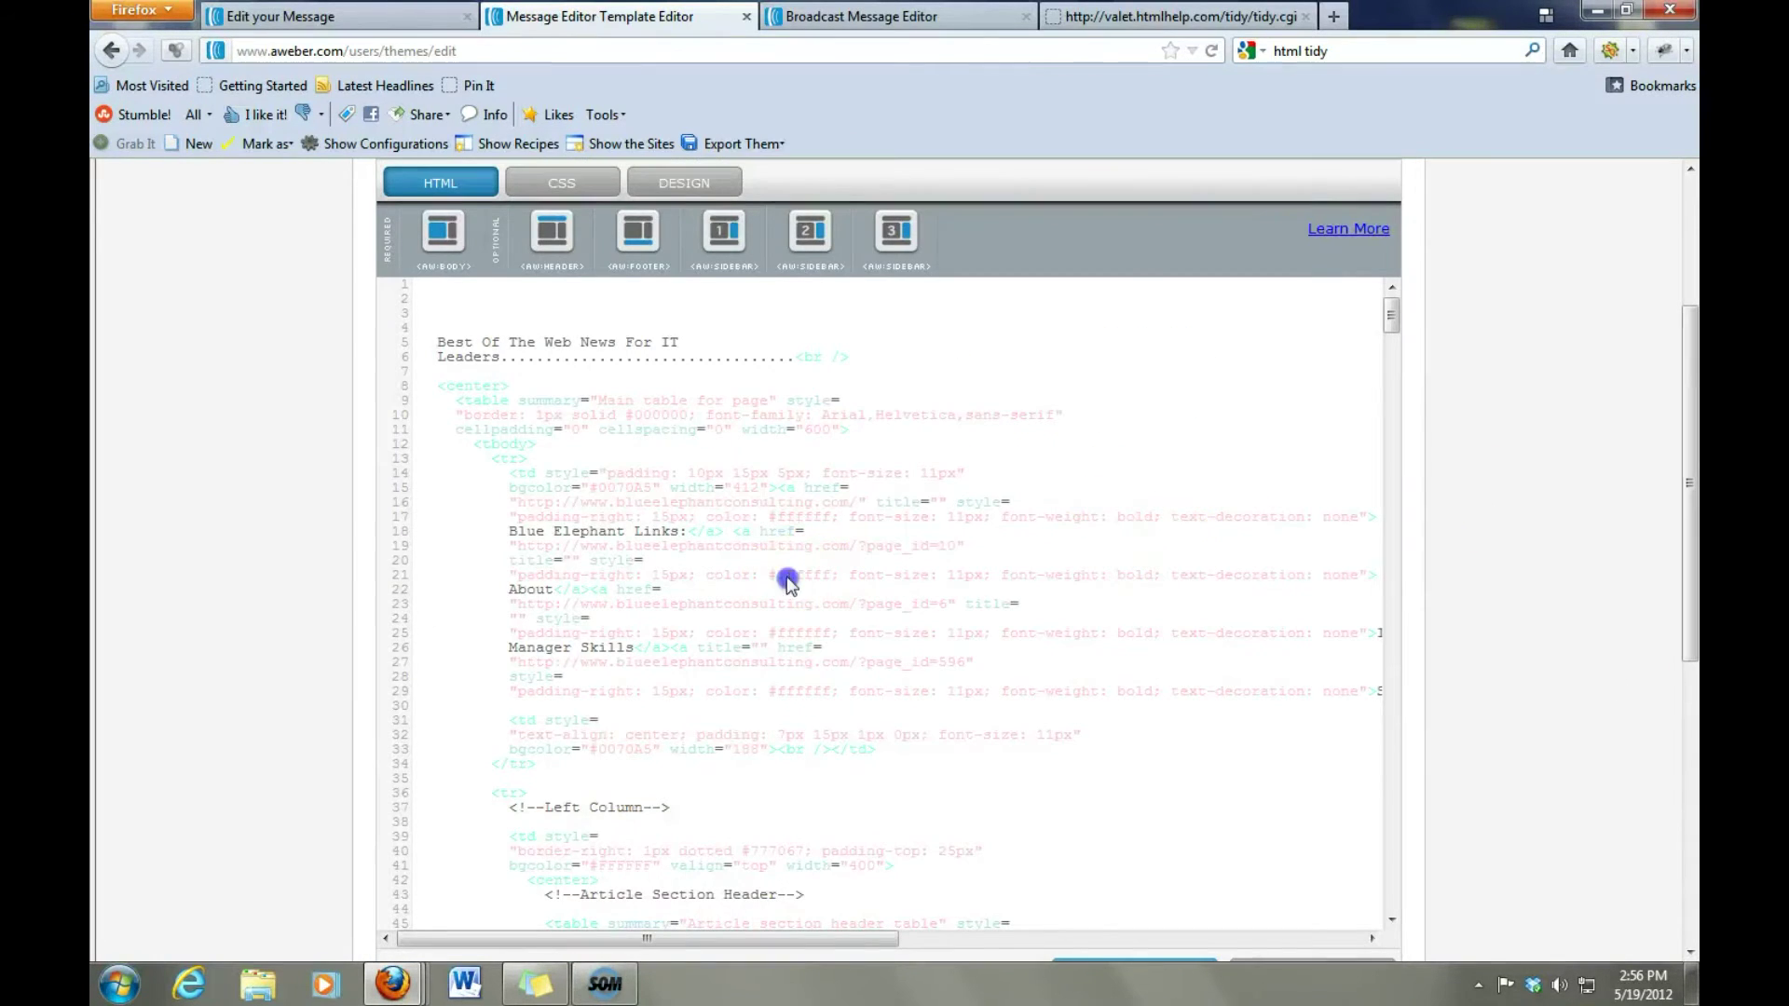
{"action": "left_click", "coordinate": [787, 578]}
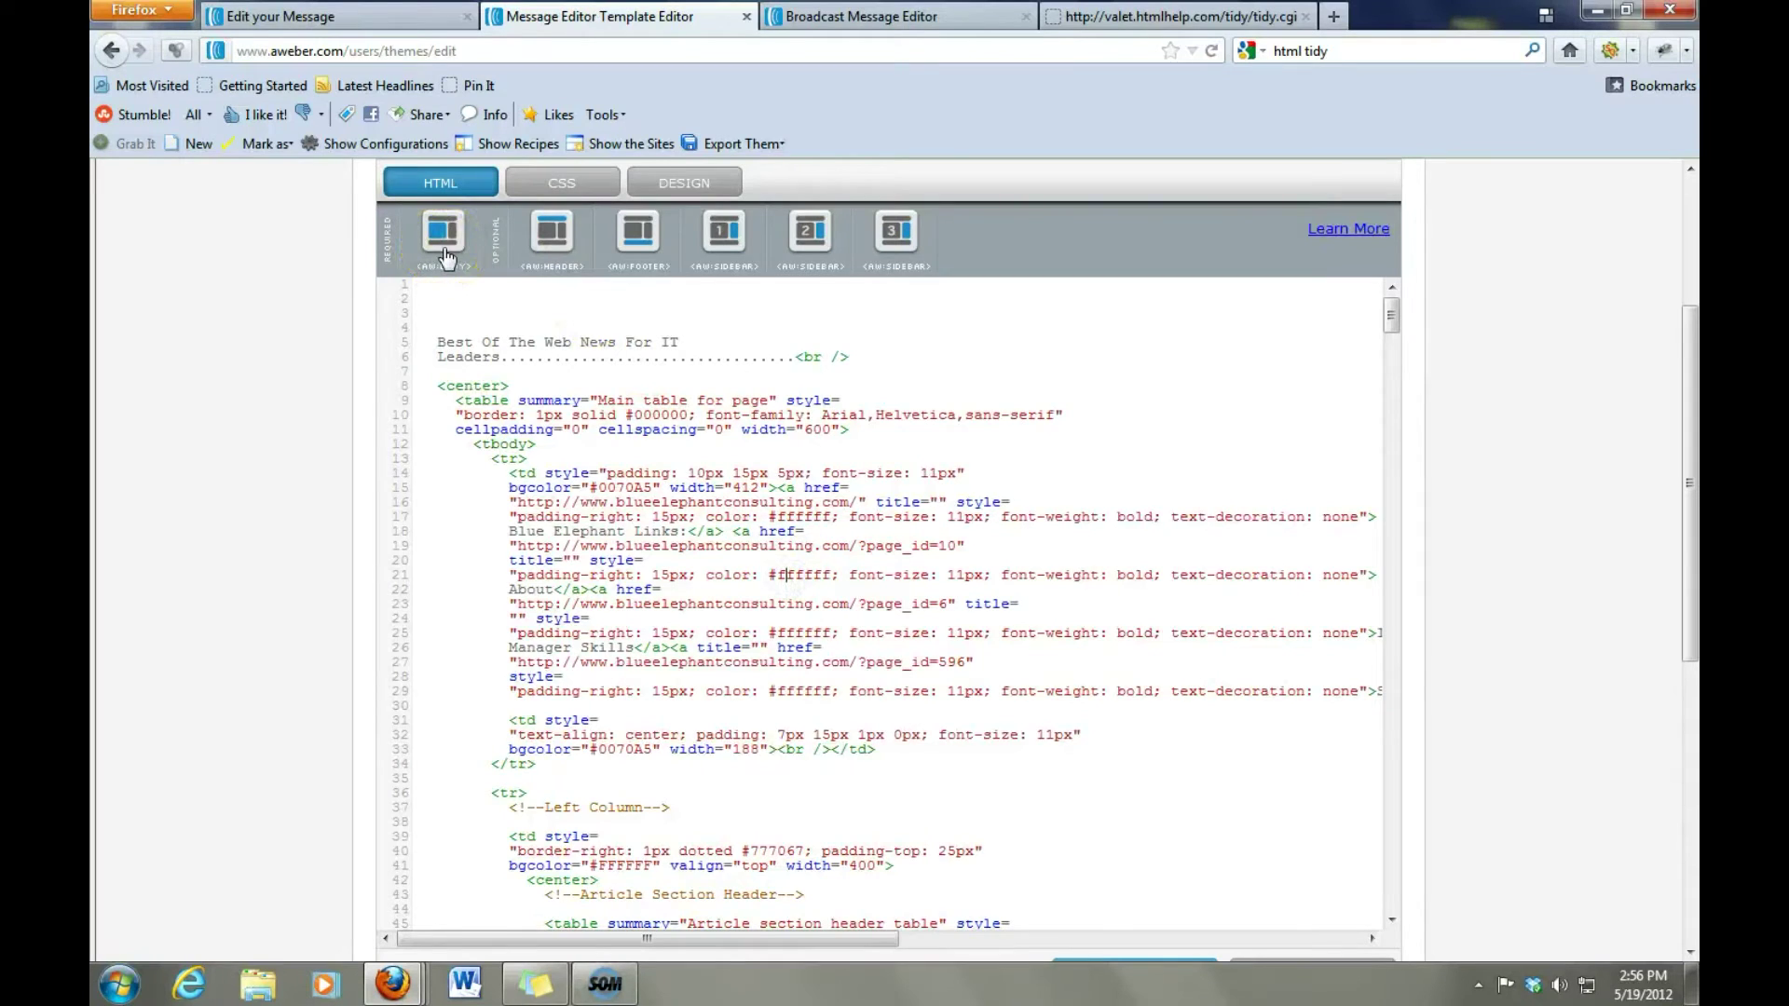
Delete the article code from the Article One comment through the first closing center tag after the Right Column comment.
{"action": "left_click", "coordinate": [455, 300]}
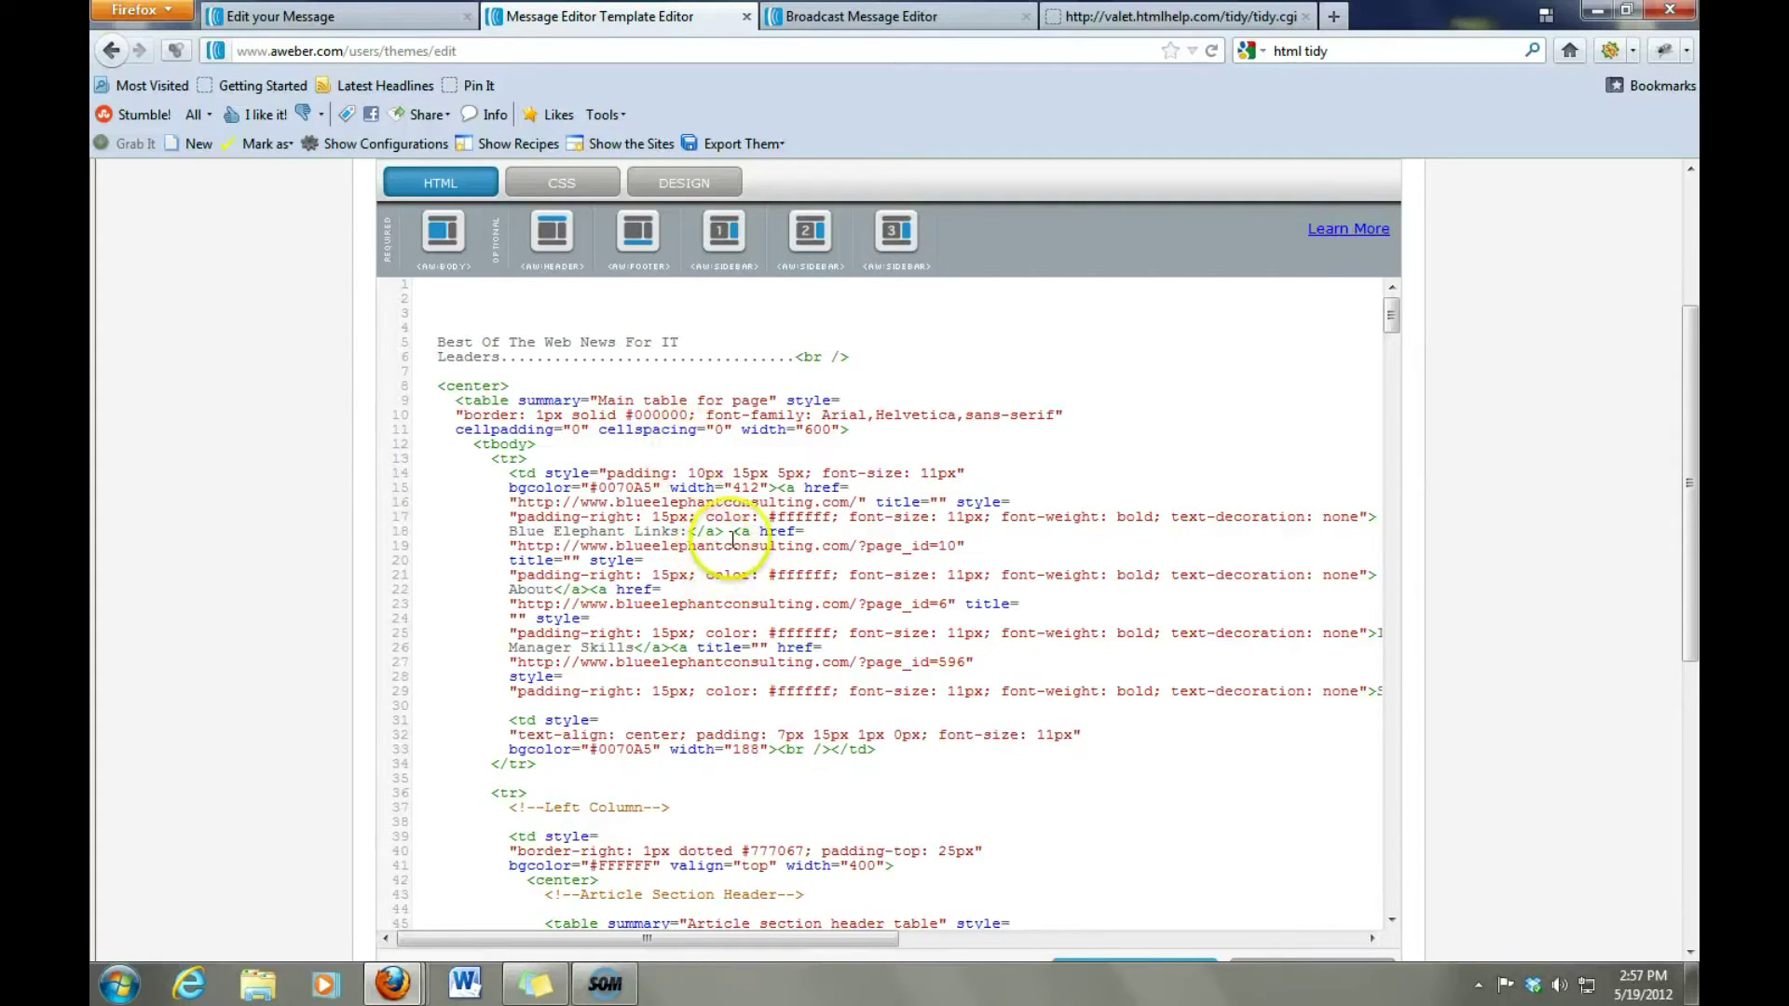
{"action": "scroll", "coordinate": [821, 501], "scroll_direction": "down", "scroll_amount": 1}
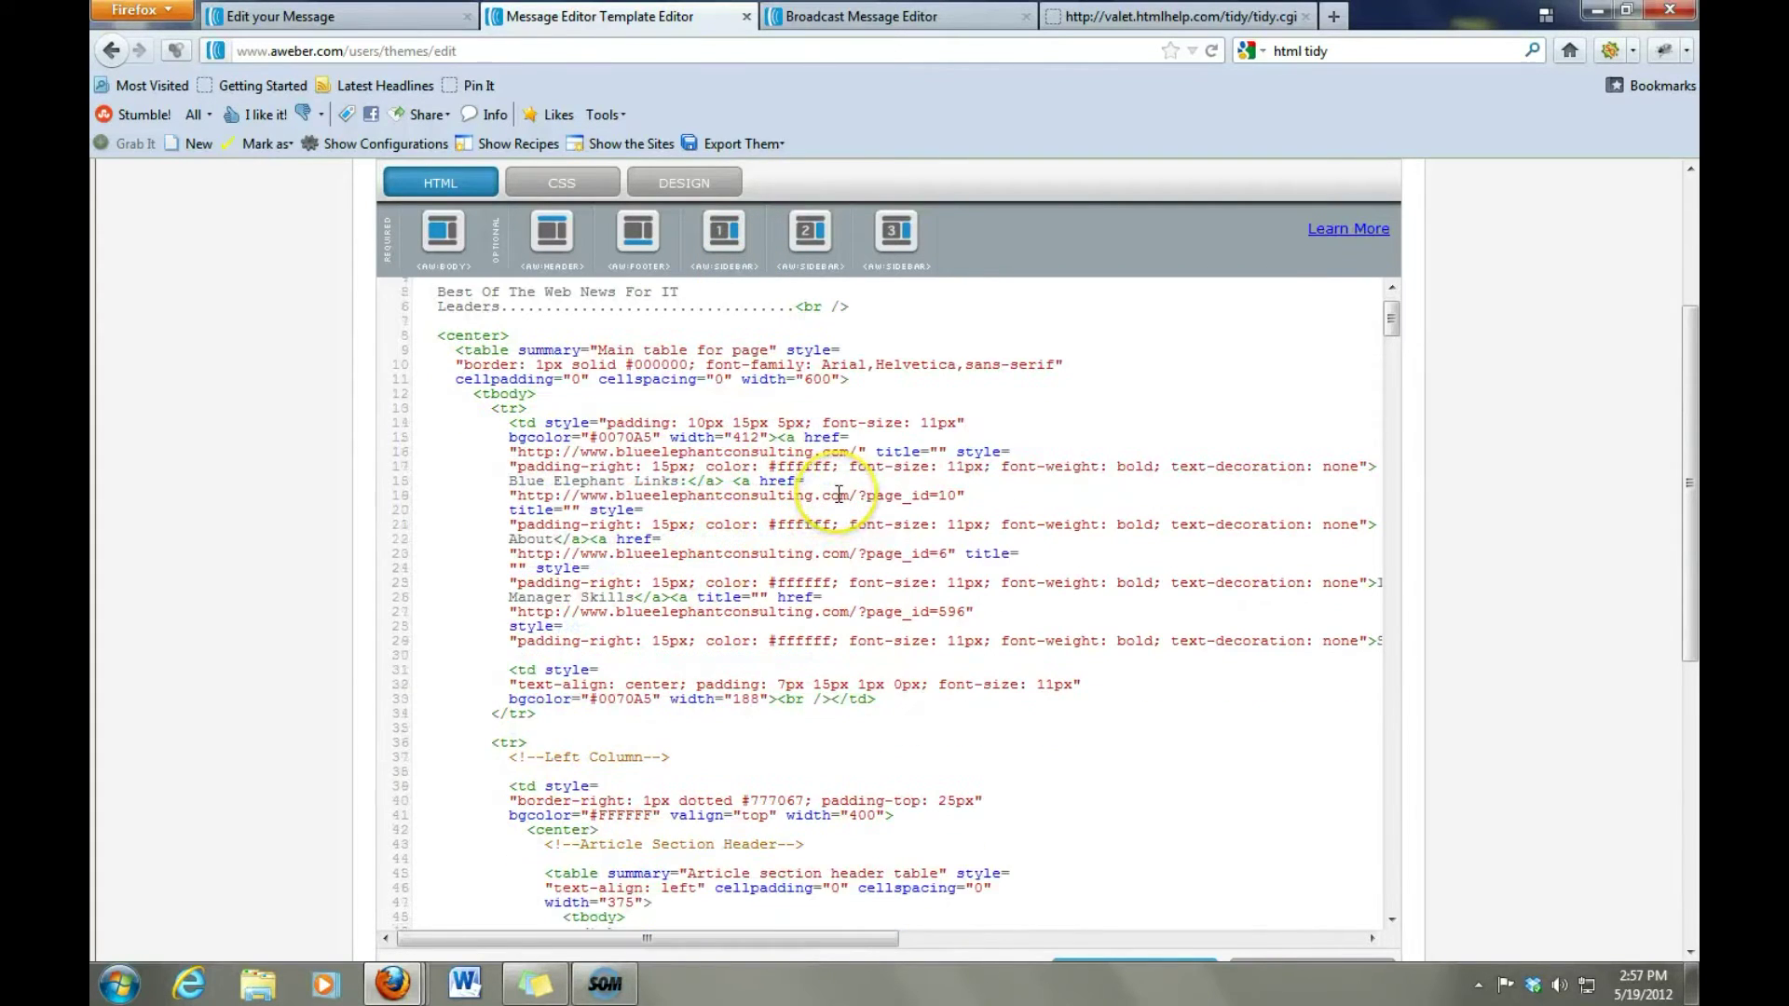
{"action": "scroll", "coordinate": [680, 596], "scroll_direction": "down", "scroll_amount": 11}
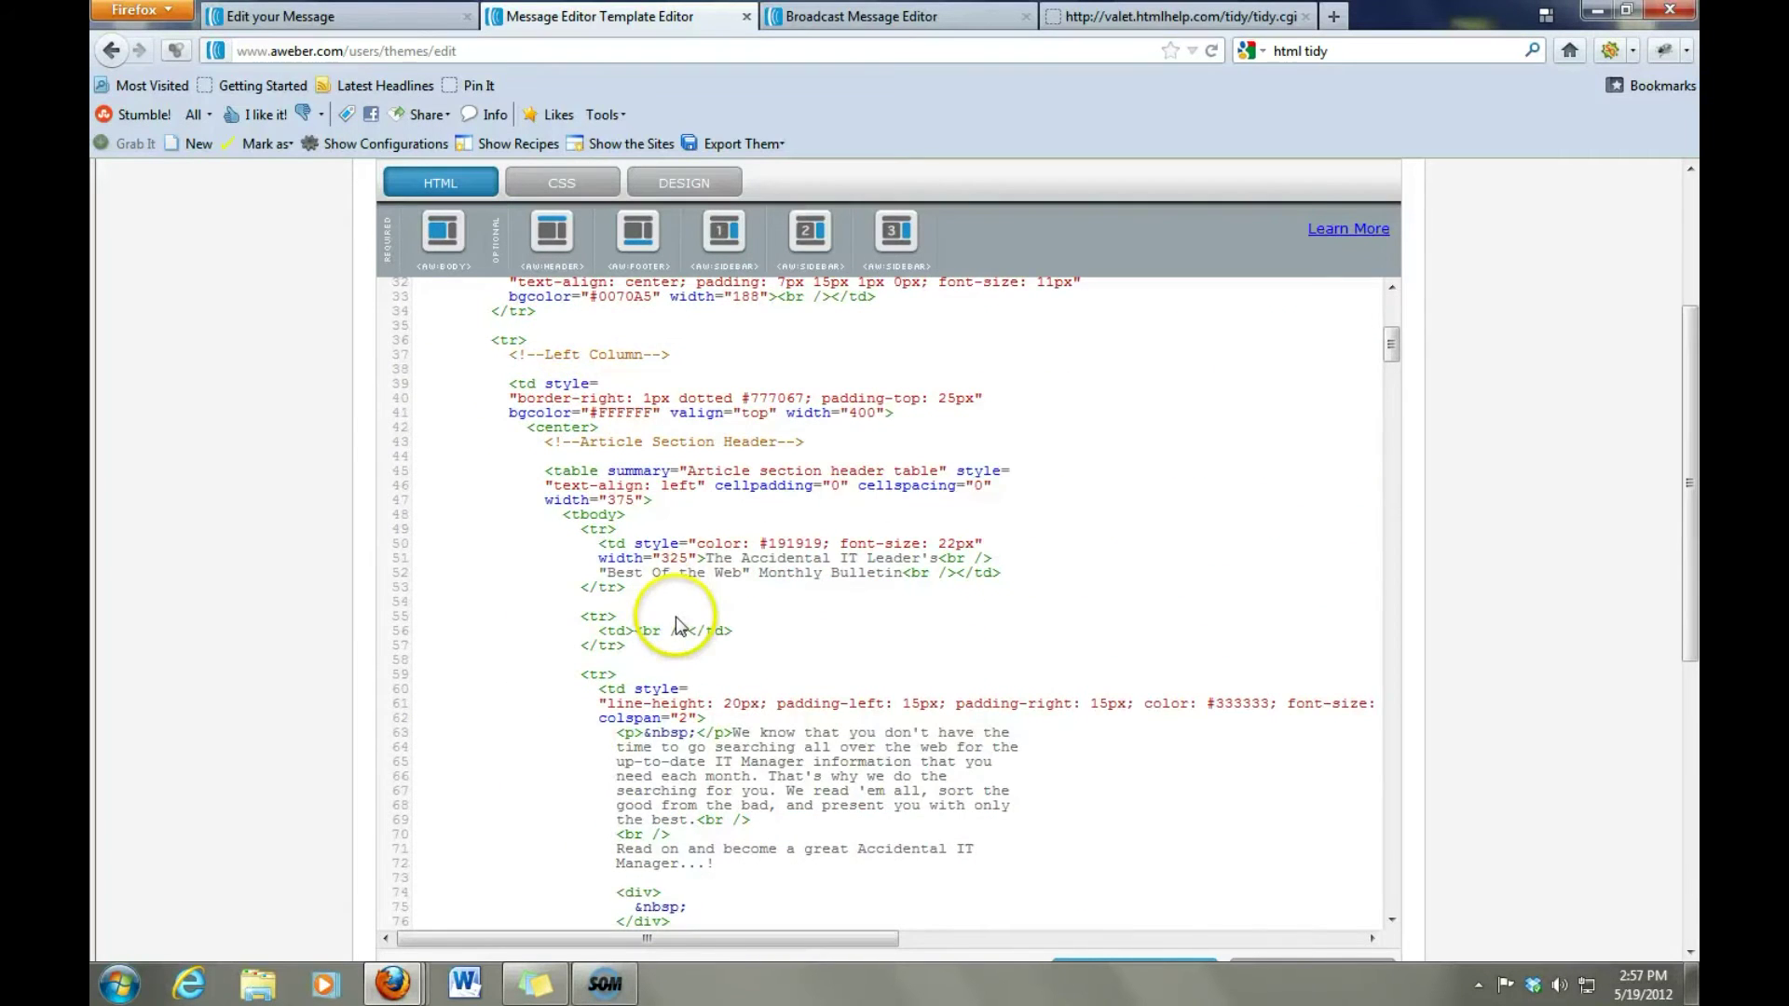
{"action": "scroll", "coordinate": [674, 615], "scroll_direction": "down", "scroll_amount": 2}
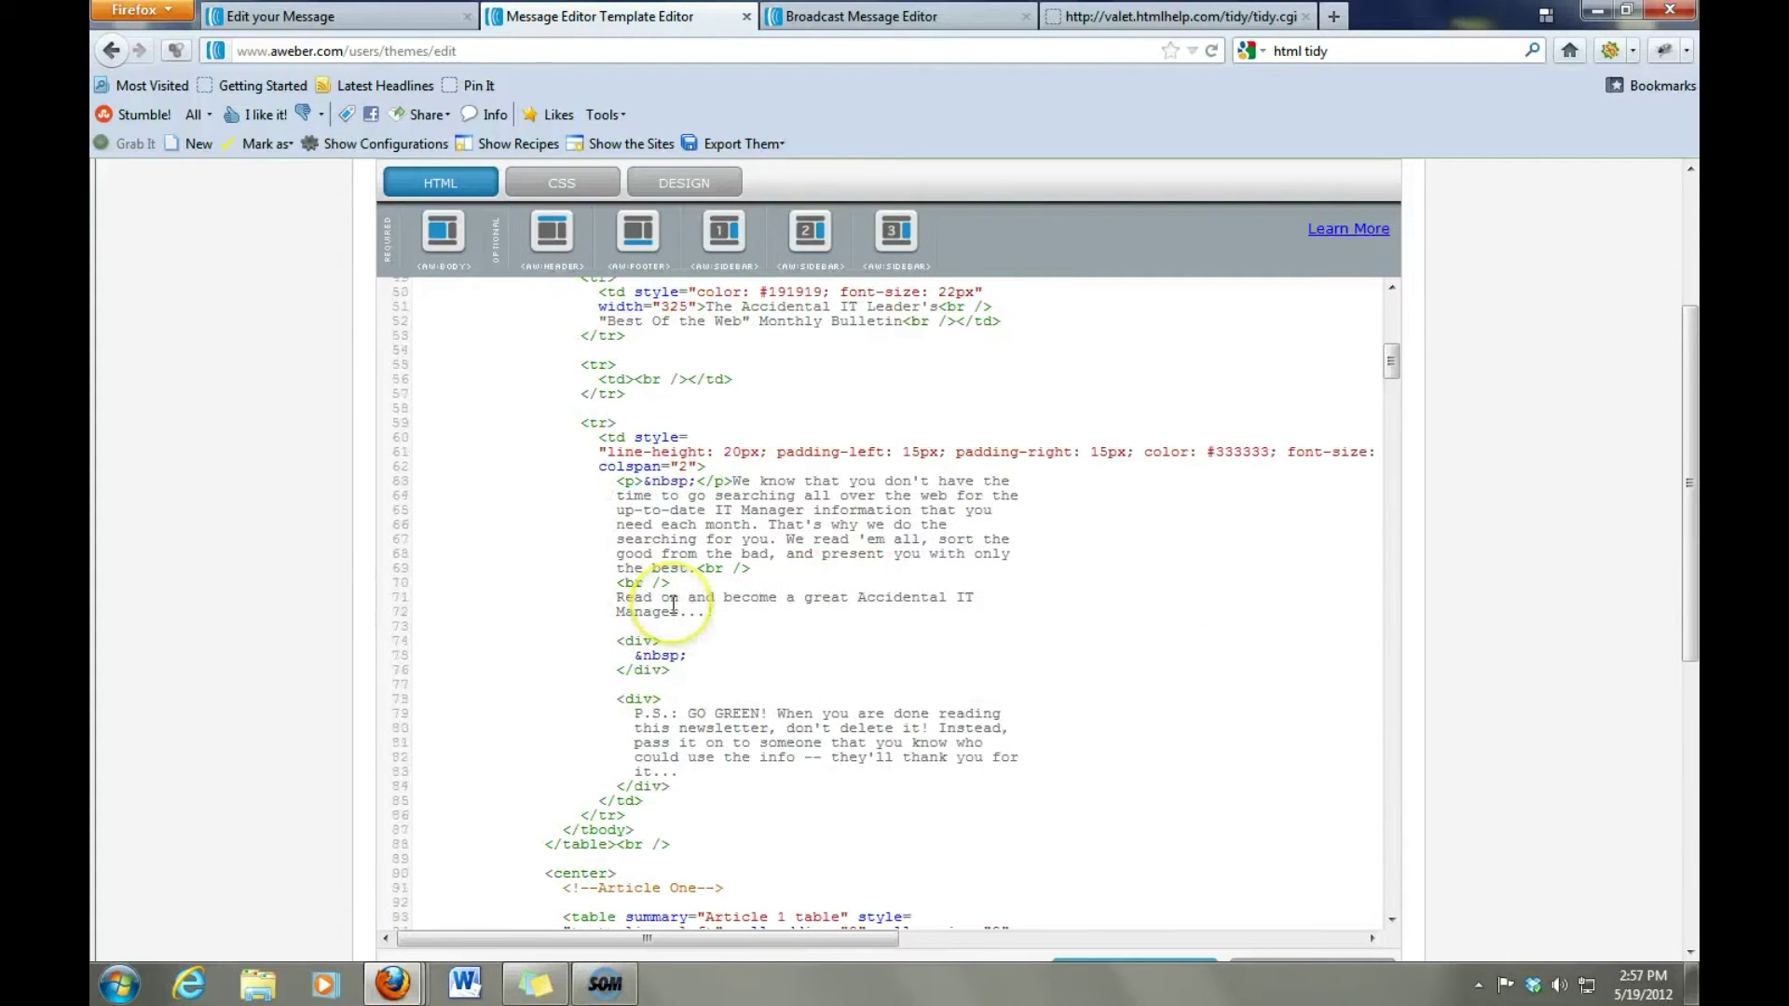
{"action": "scroll", "coordinate": [669, 643], "scroll_direction": "down", "scroll_amount": 8}
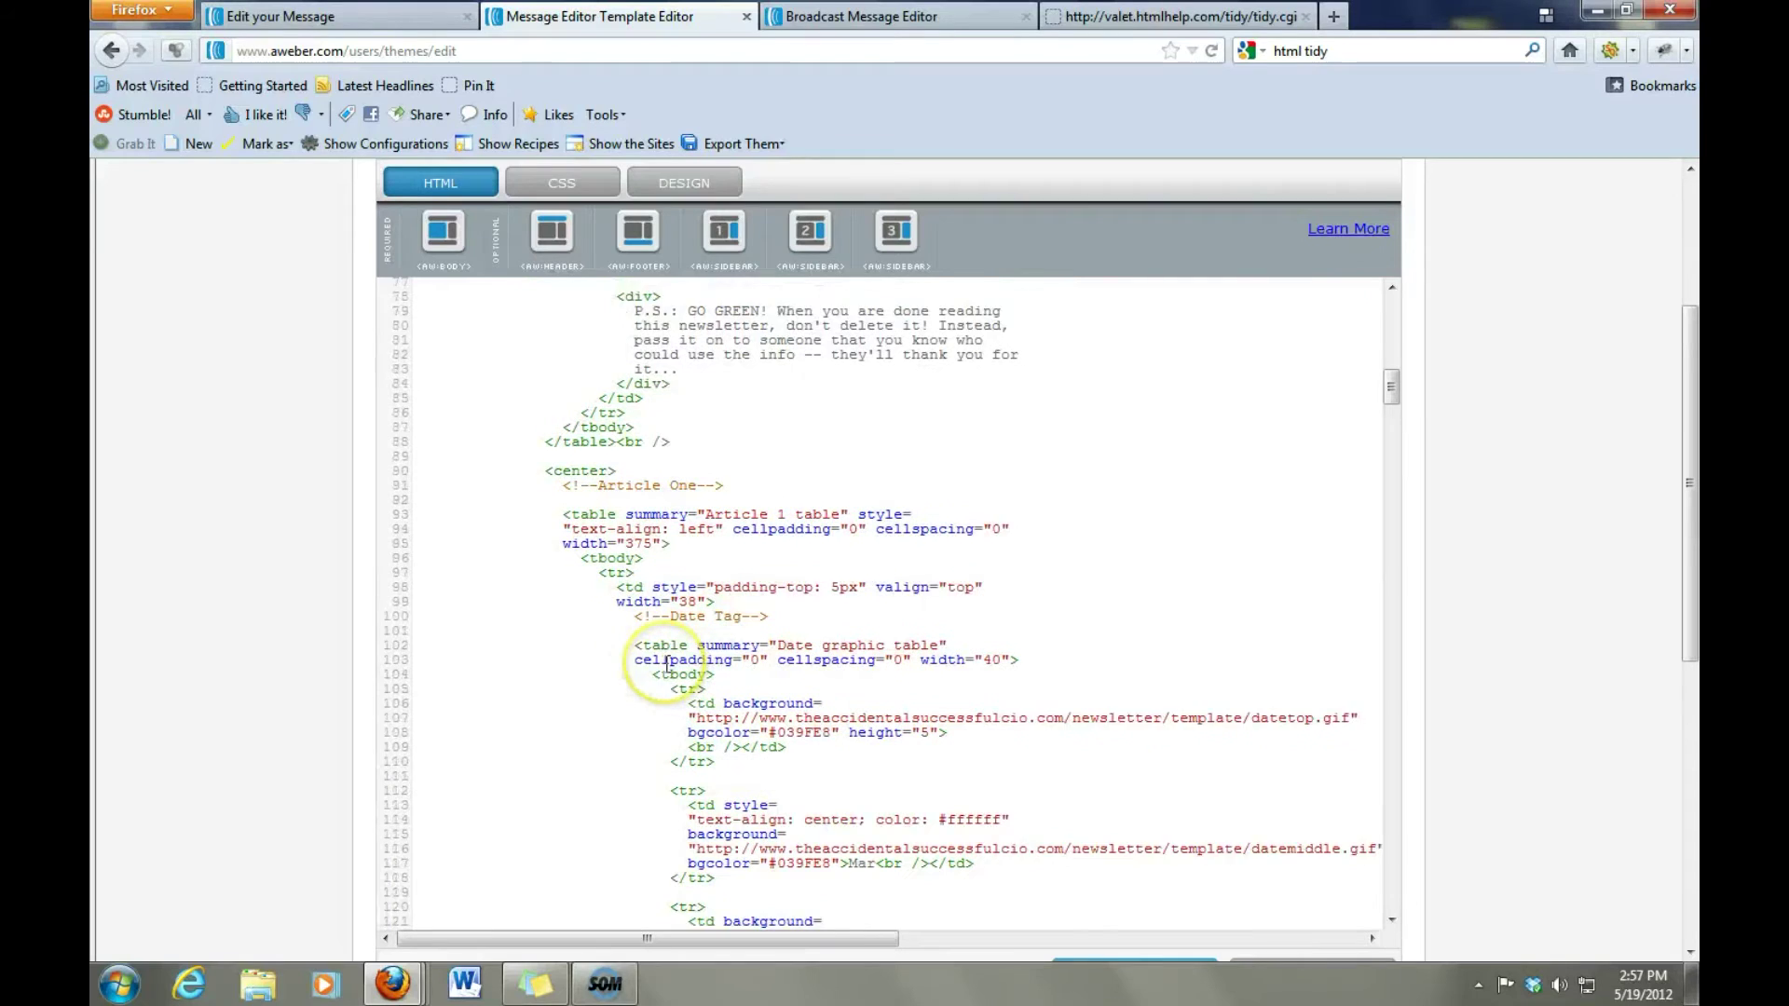
{"action": "scroll", "coordinate": [667, 663], "scroll_direction": "down", "scroll_amount": 1}
{"action": "left_click", "coordinate": [571, 435]}
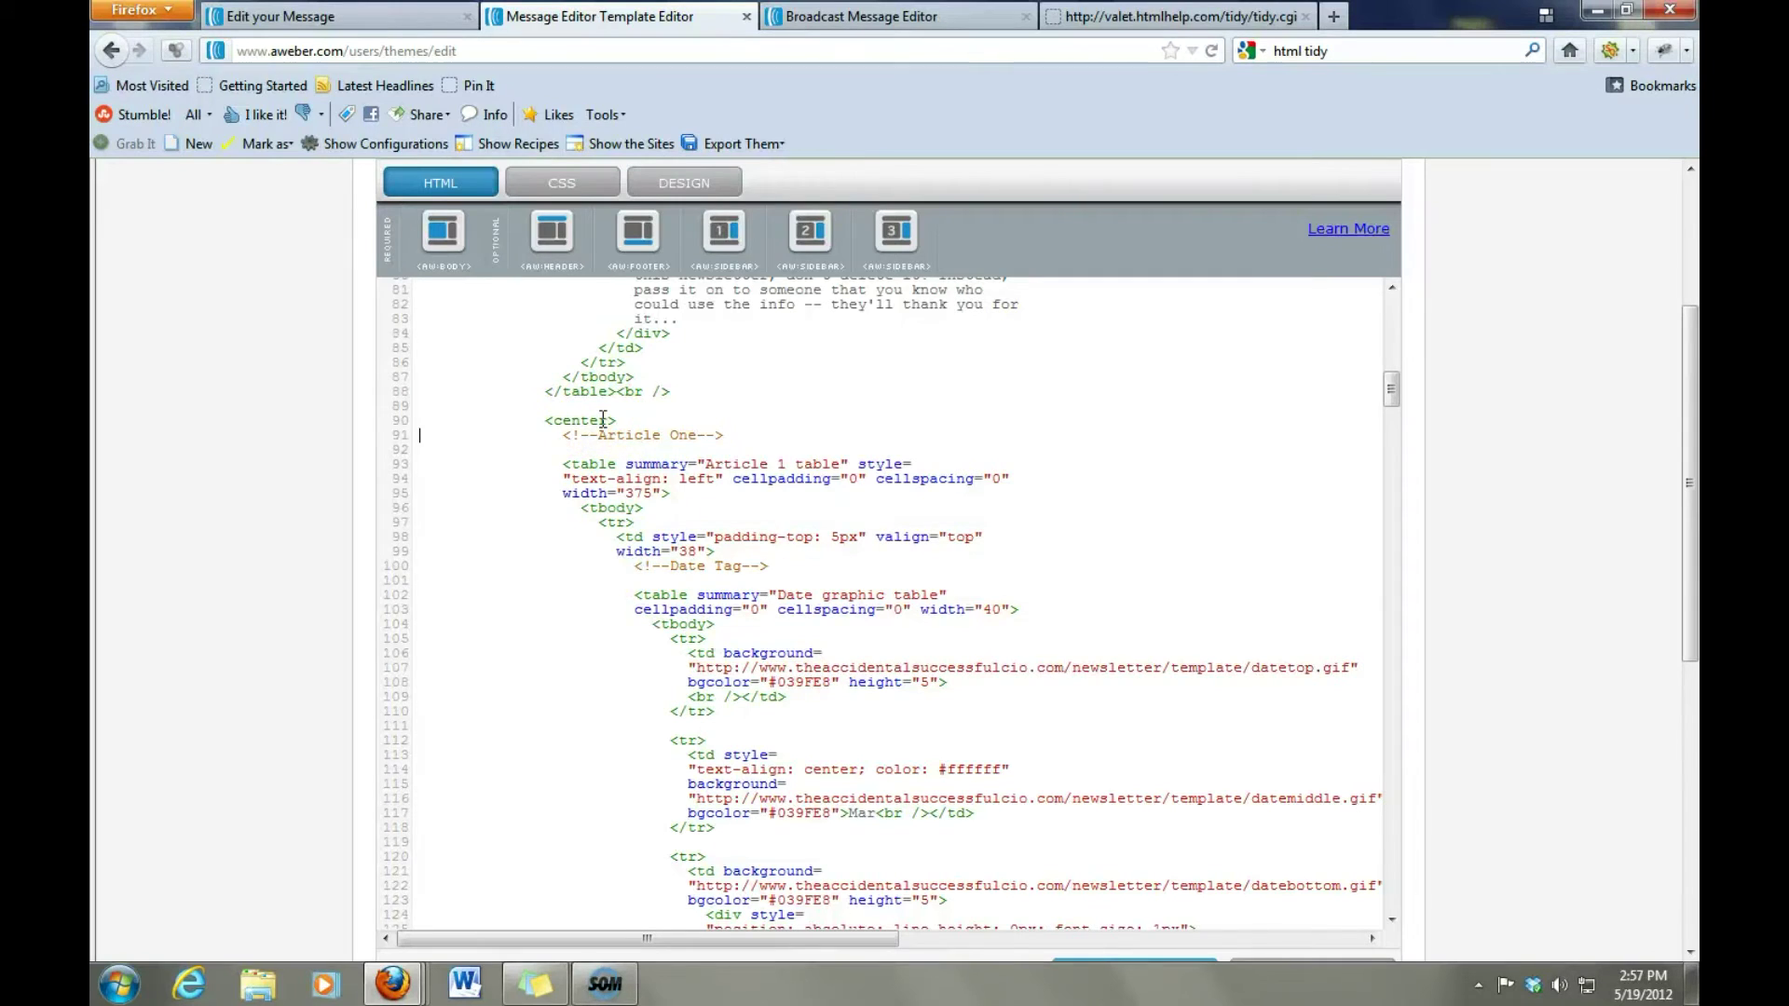
{"action": "key", "text": "shift+Down"}
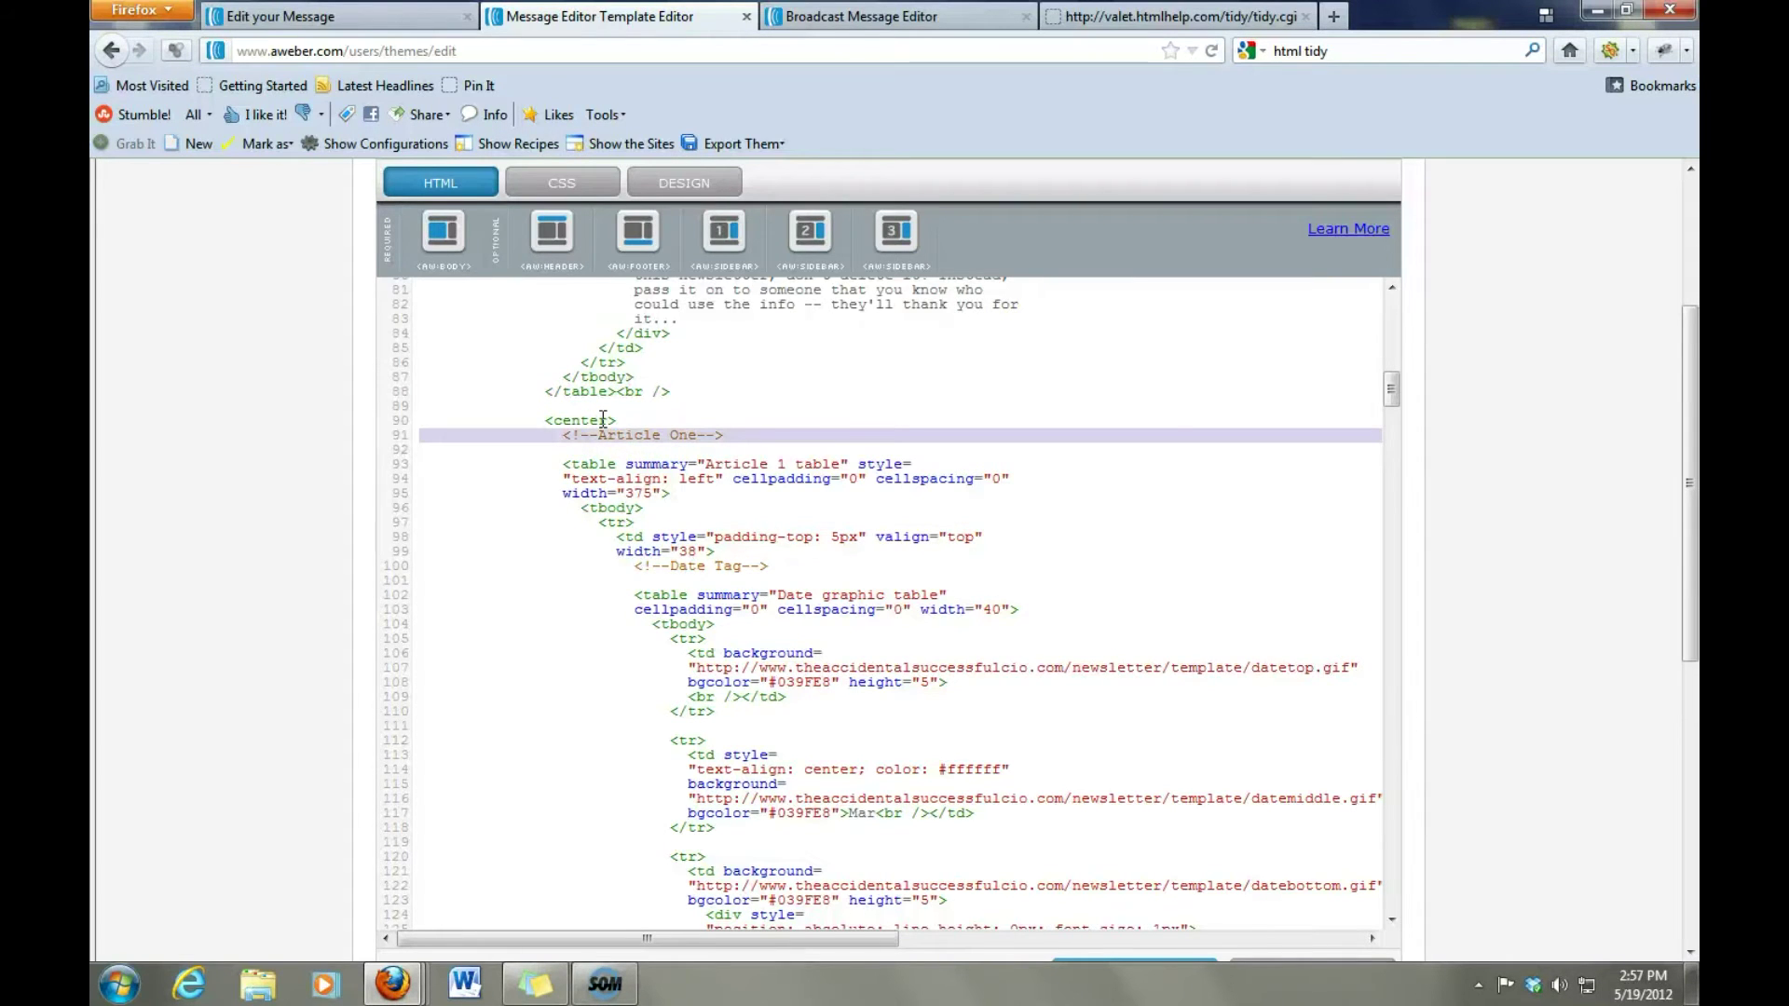
{"action": "key", "text": "shift+Page_Down"}
{"action": "key", "text": "shift+Page_Down"}
{"action": "key", "text": "shift+Page_Down"}
{"action": "key", "text": "shift+Page_Down"}
{"action": "key", "text": "shift+Page_Down"}
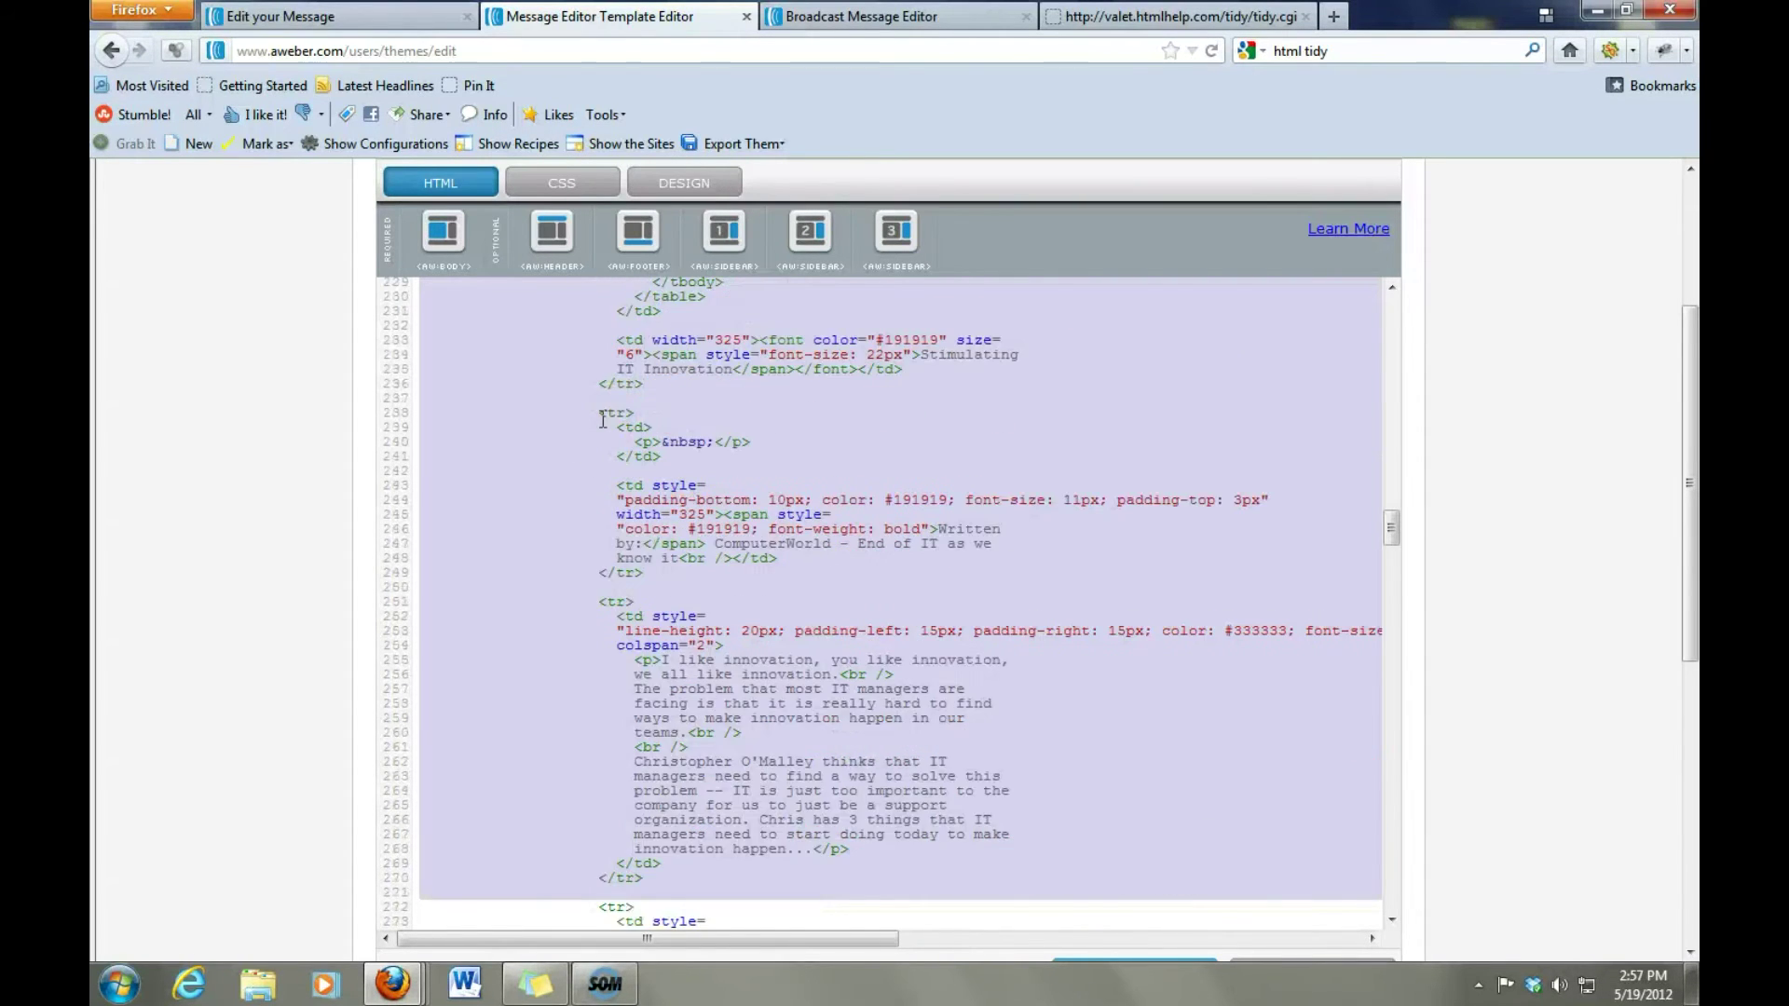
{"action": "key", "text": "shift+Page_Down"}
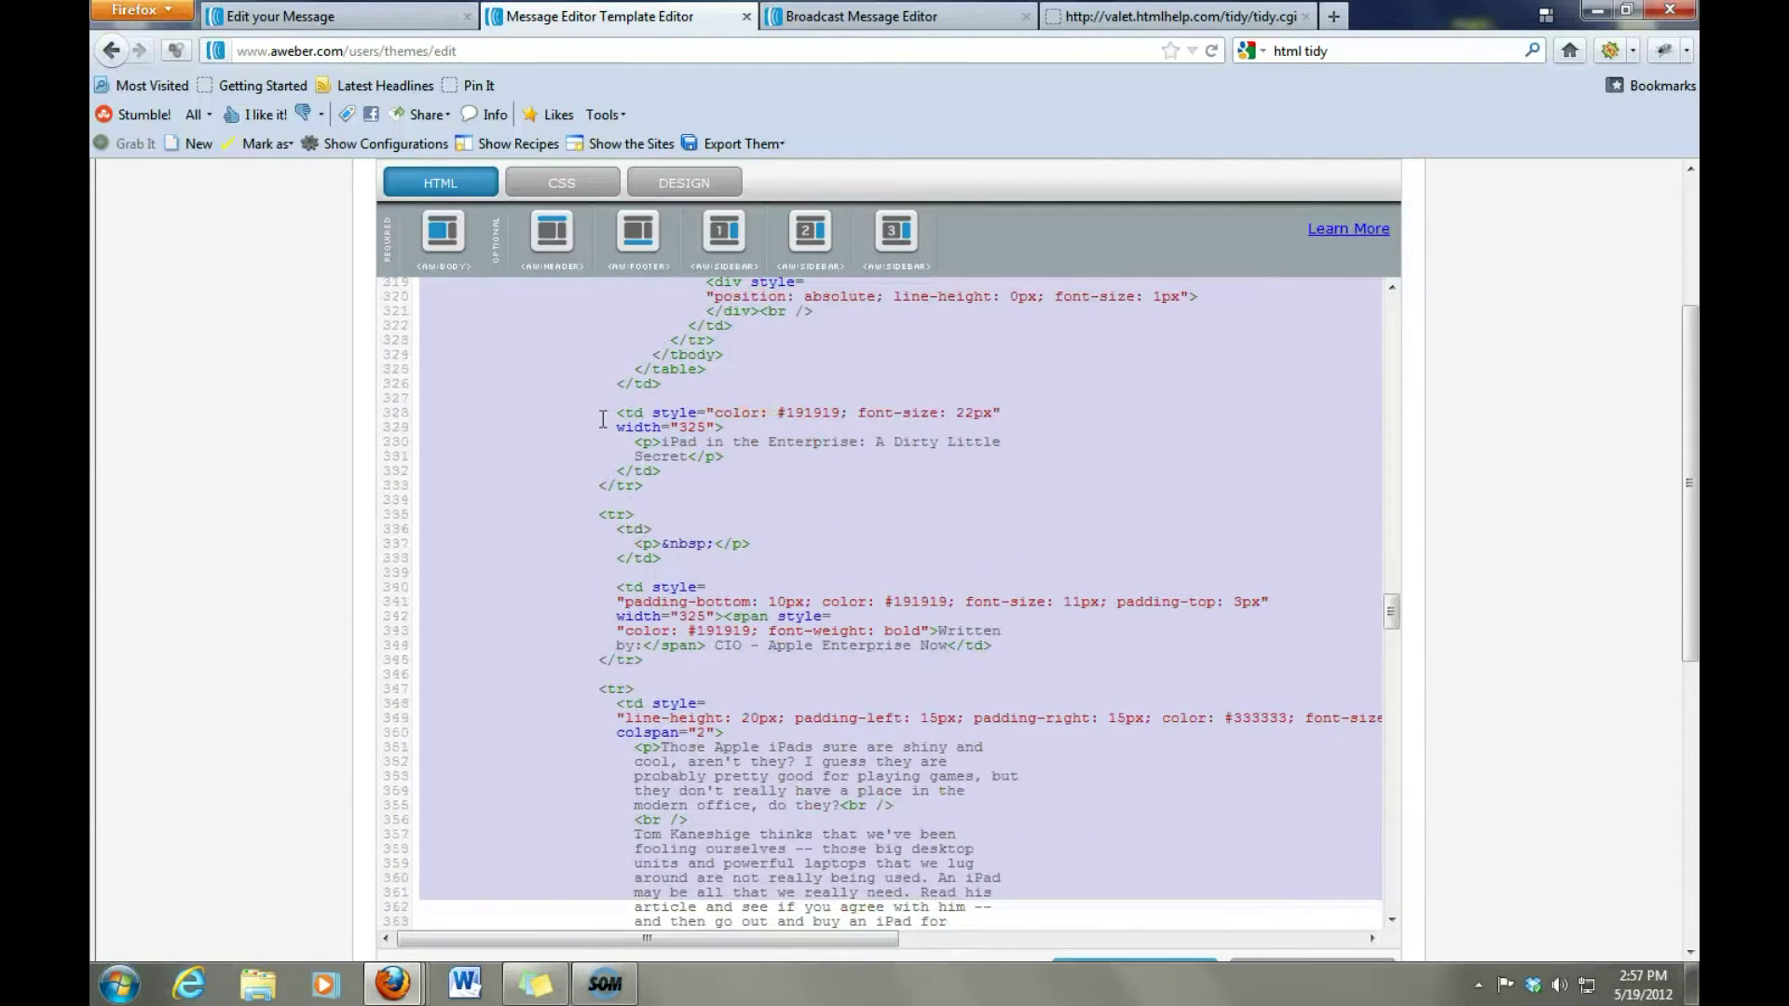
{"action": "key", "text": "shift+Page_Down"}
{"action": "right_click", "coordinate": [679, 421]}
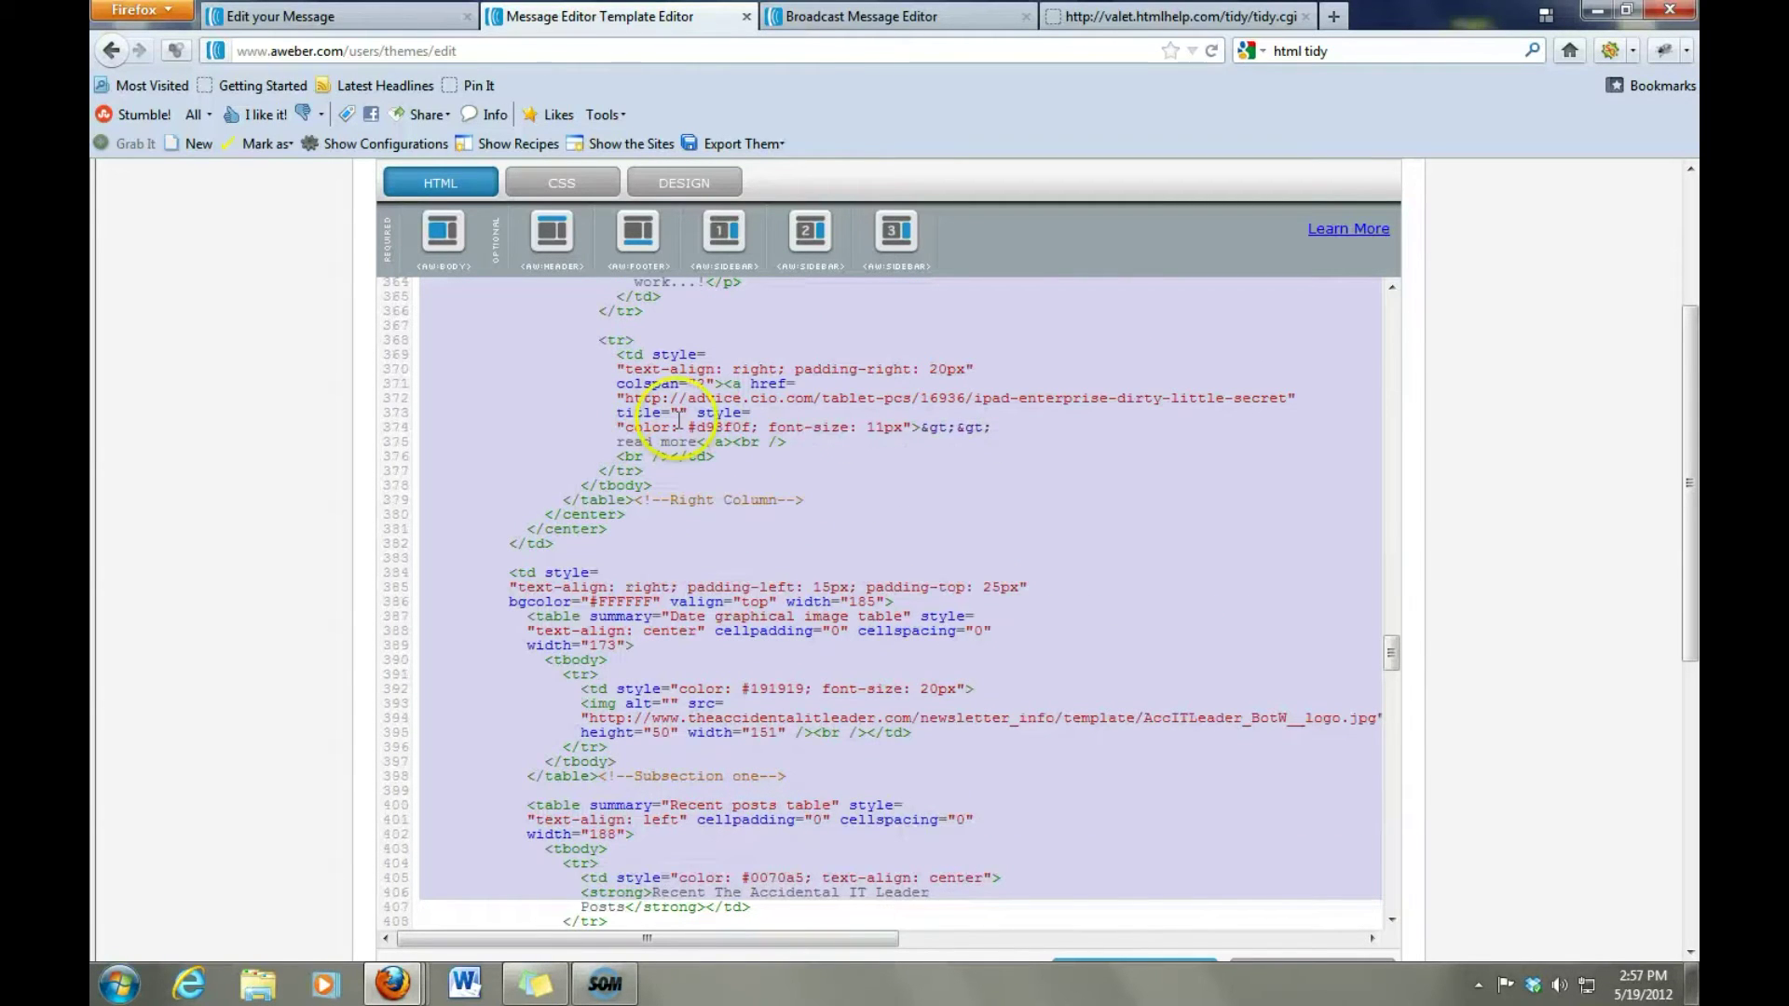
{"action": "left_click", "coordinate": [630, 517], "text": "shift"}
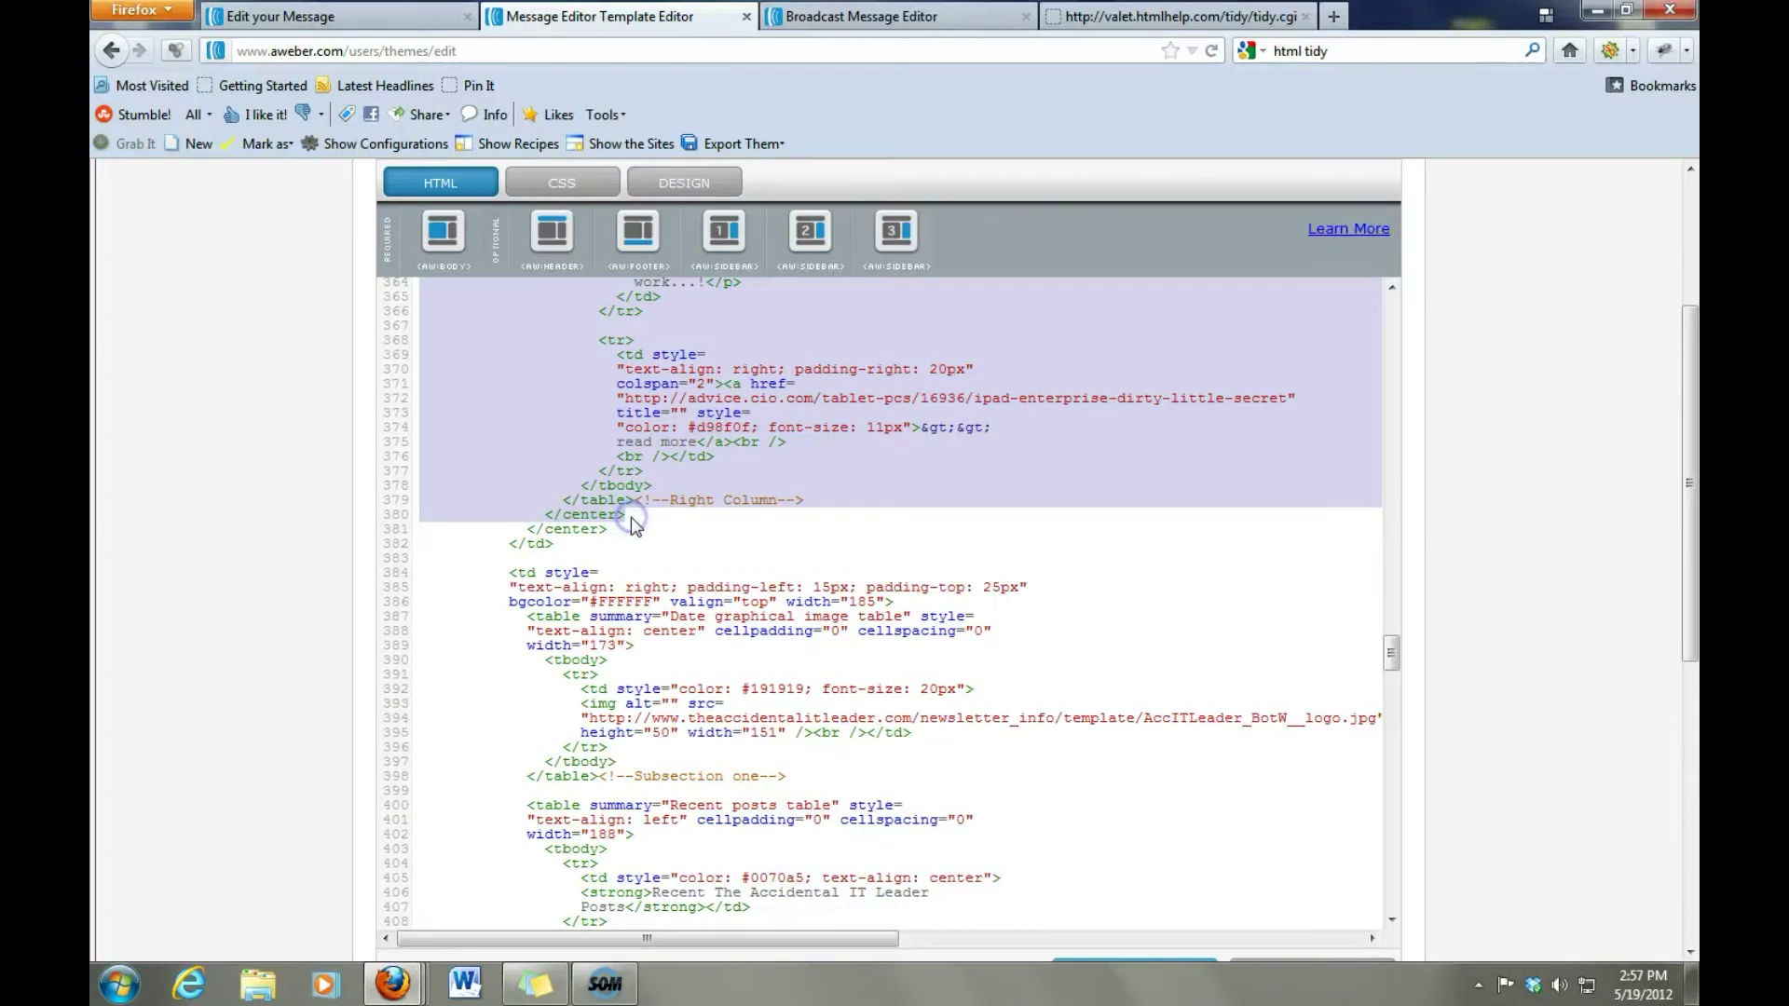
{"action": "key", "text": "Delete"}
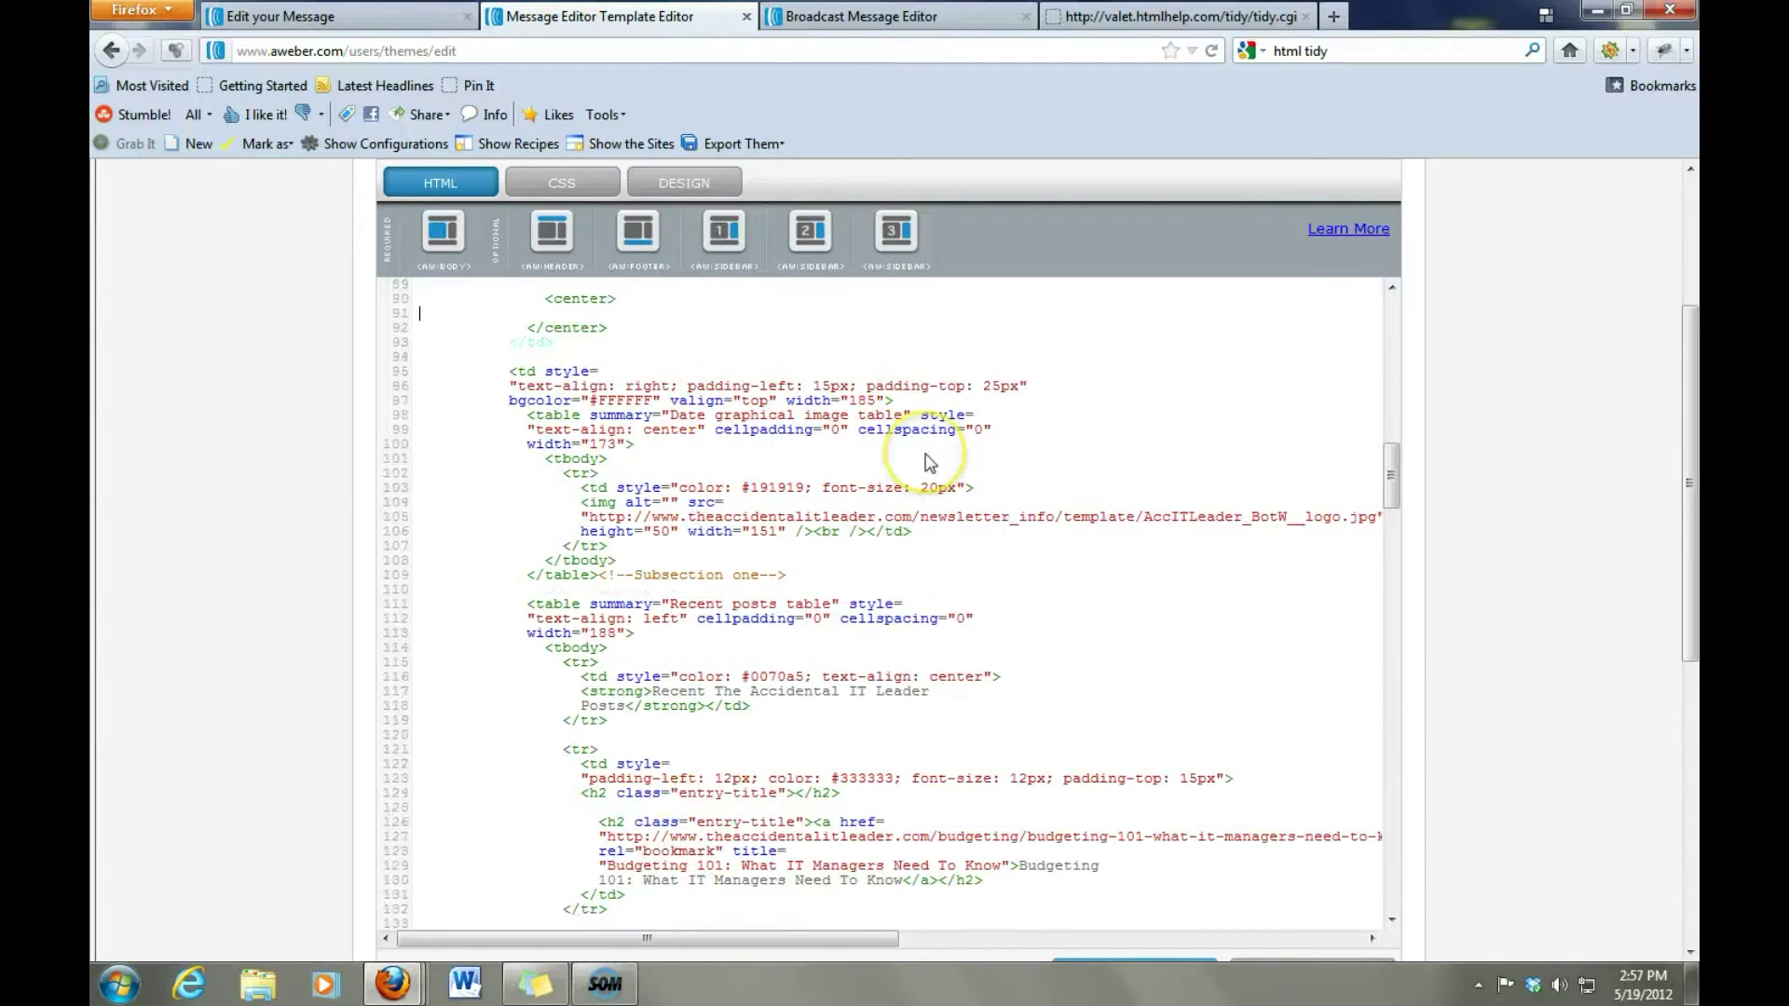
Insert the tag <aw:body> on its own line inside the emptied center block of the main column.
{"action": "key", "text": "Return"}
{"action": "key", "text": "Return"}
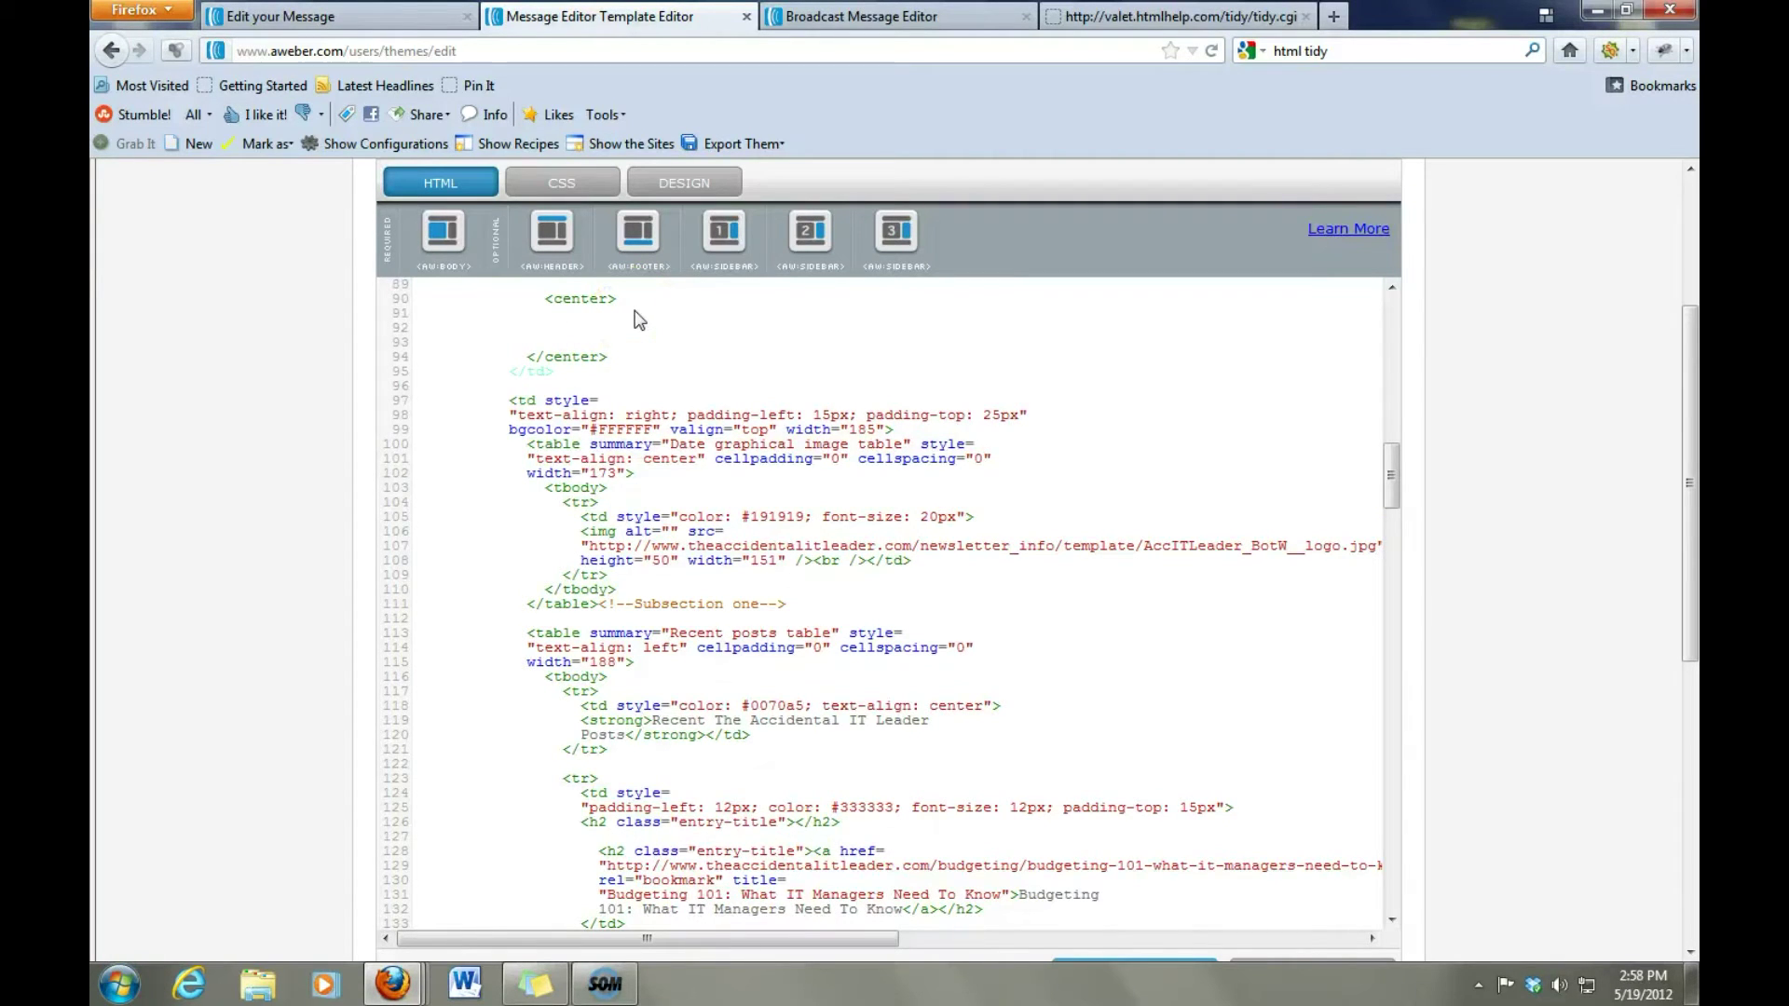
{"action": "type", "text": "<aw:body>"}
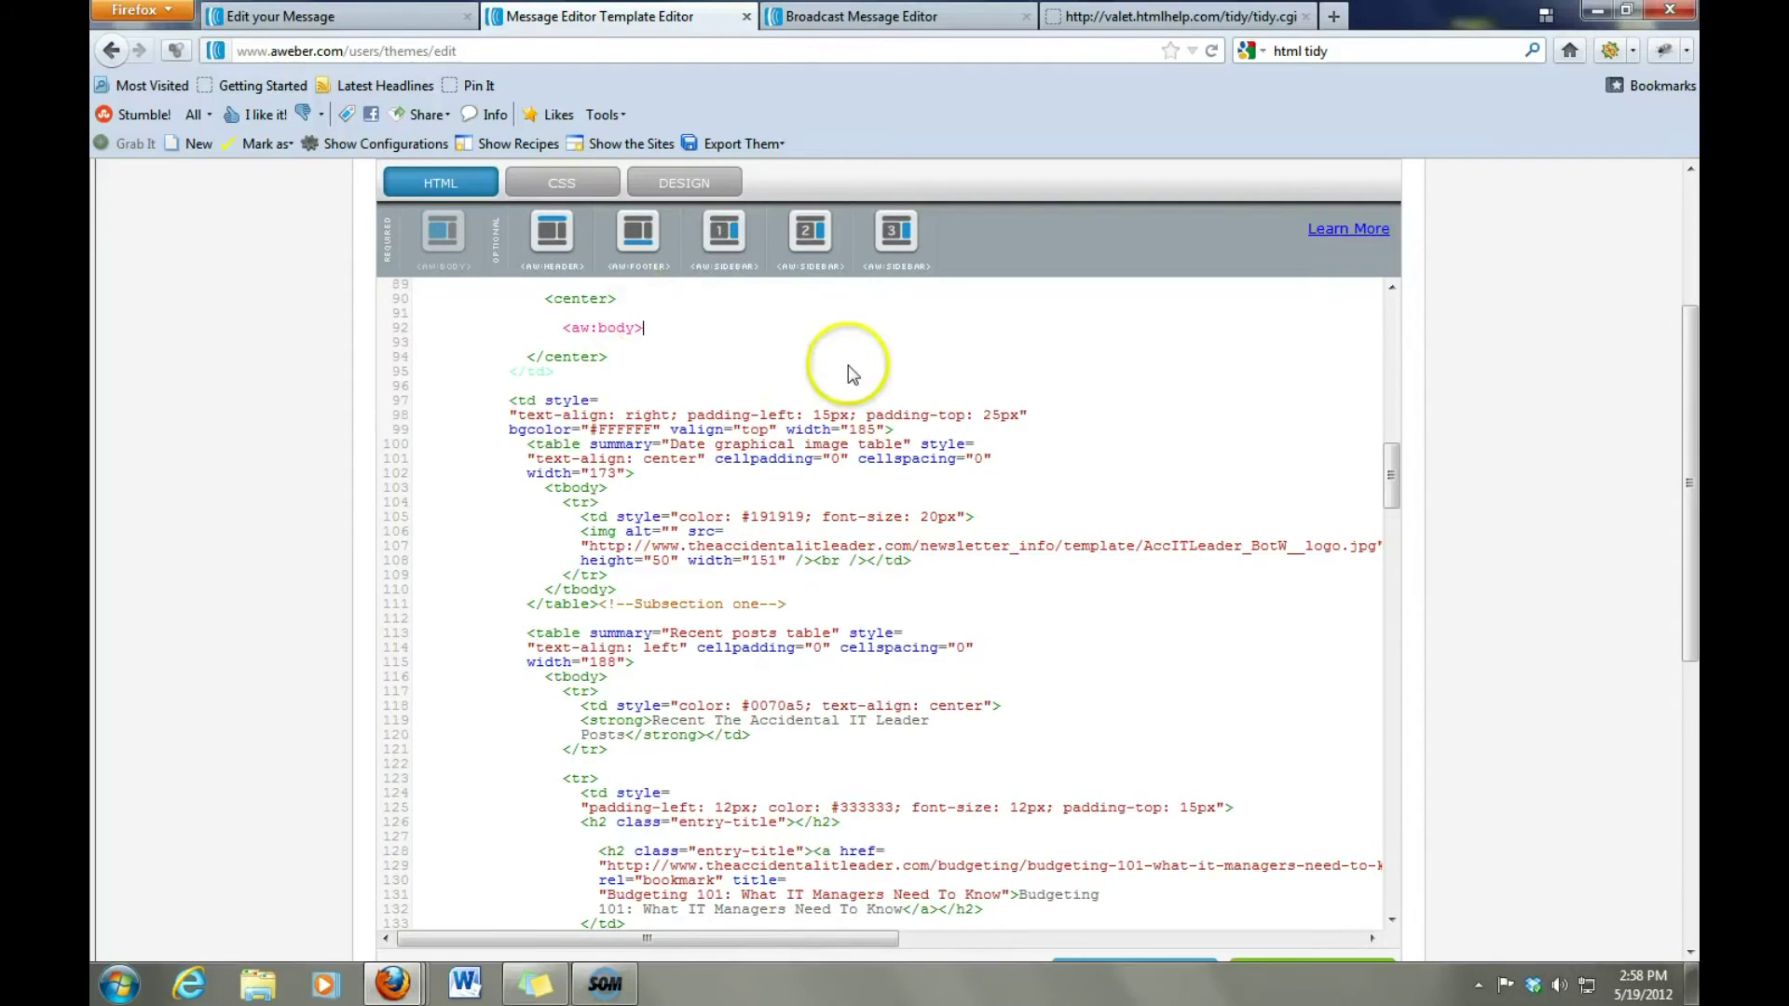
Delete the post entries from the Recent posts table, from the first entry's td tag through the last entry's closing td tag.
{"action": "scroll", "coordinate": [1386, 457], "scroll_direction": "up", "scroll_amount": 2}
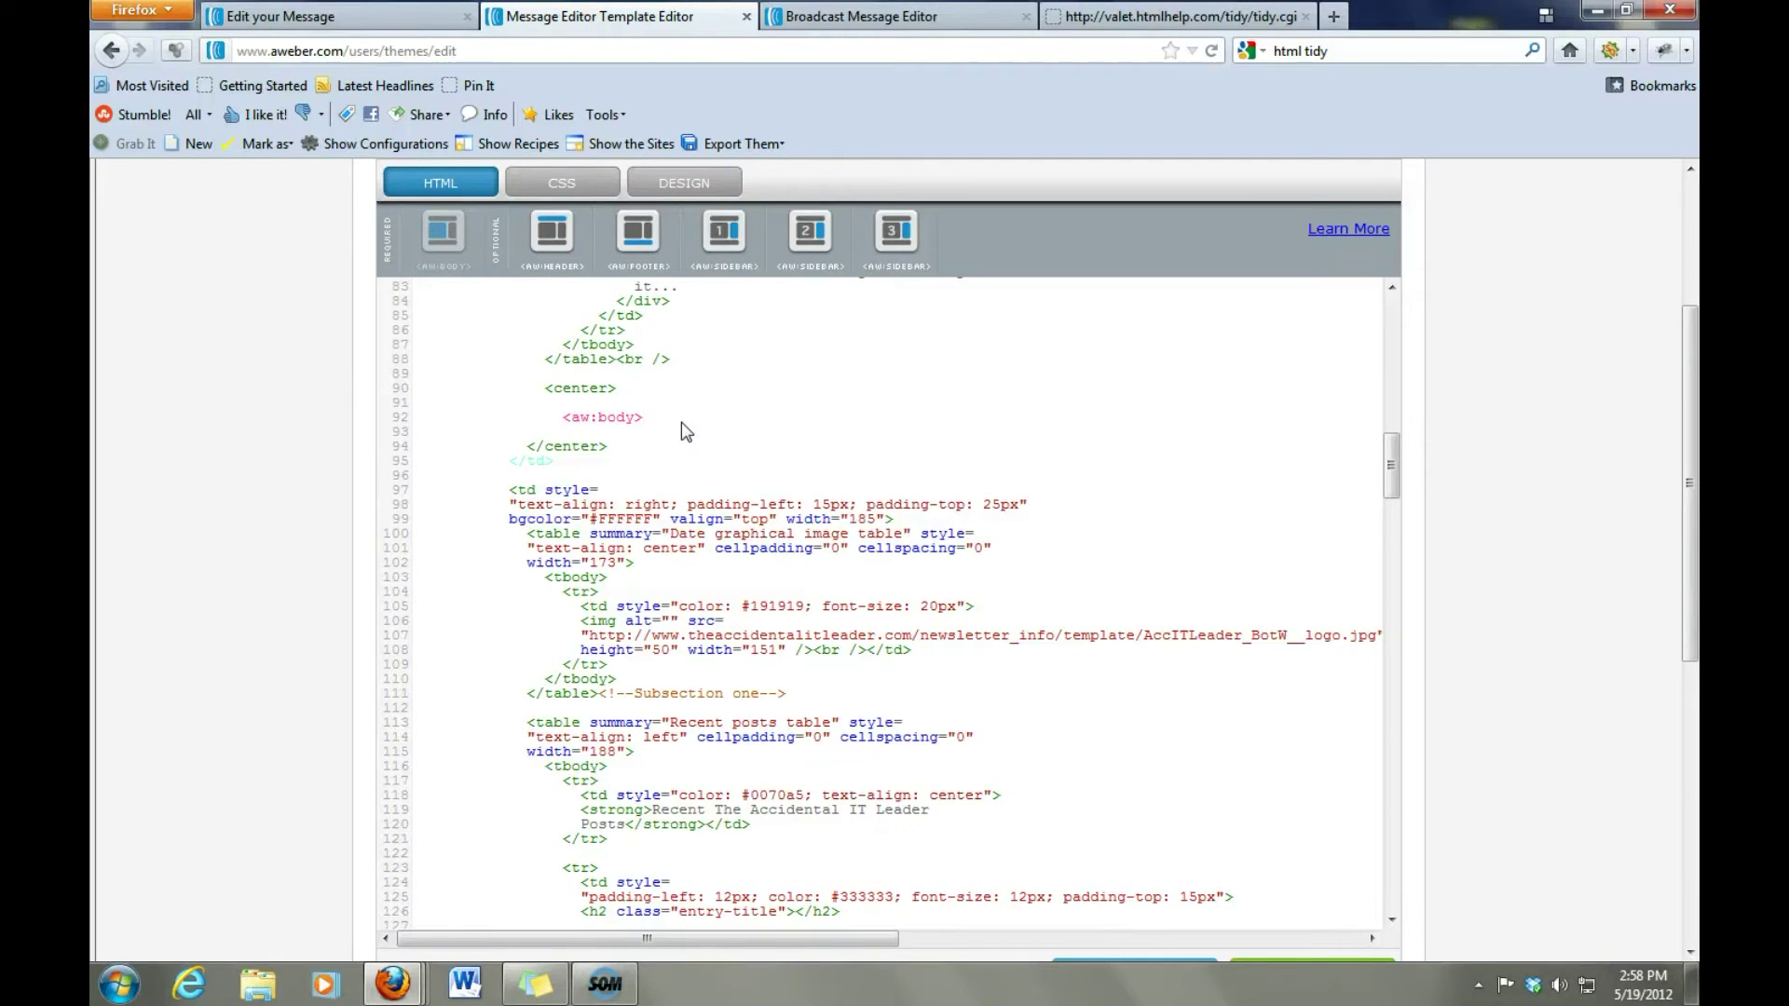
{"action": "left_click", "coordinate": [983, 503]}
{"action": "left_click", "coordinate": [1390, 465]}
{"action": "left_click_drag", "start_coordinate": [1390, 466], "coordinate": [1403, 517]}
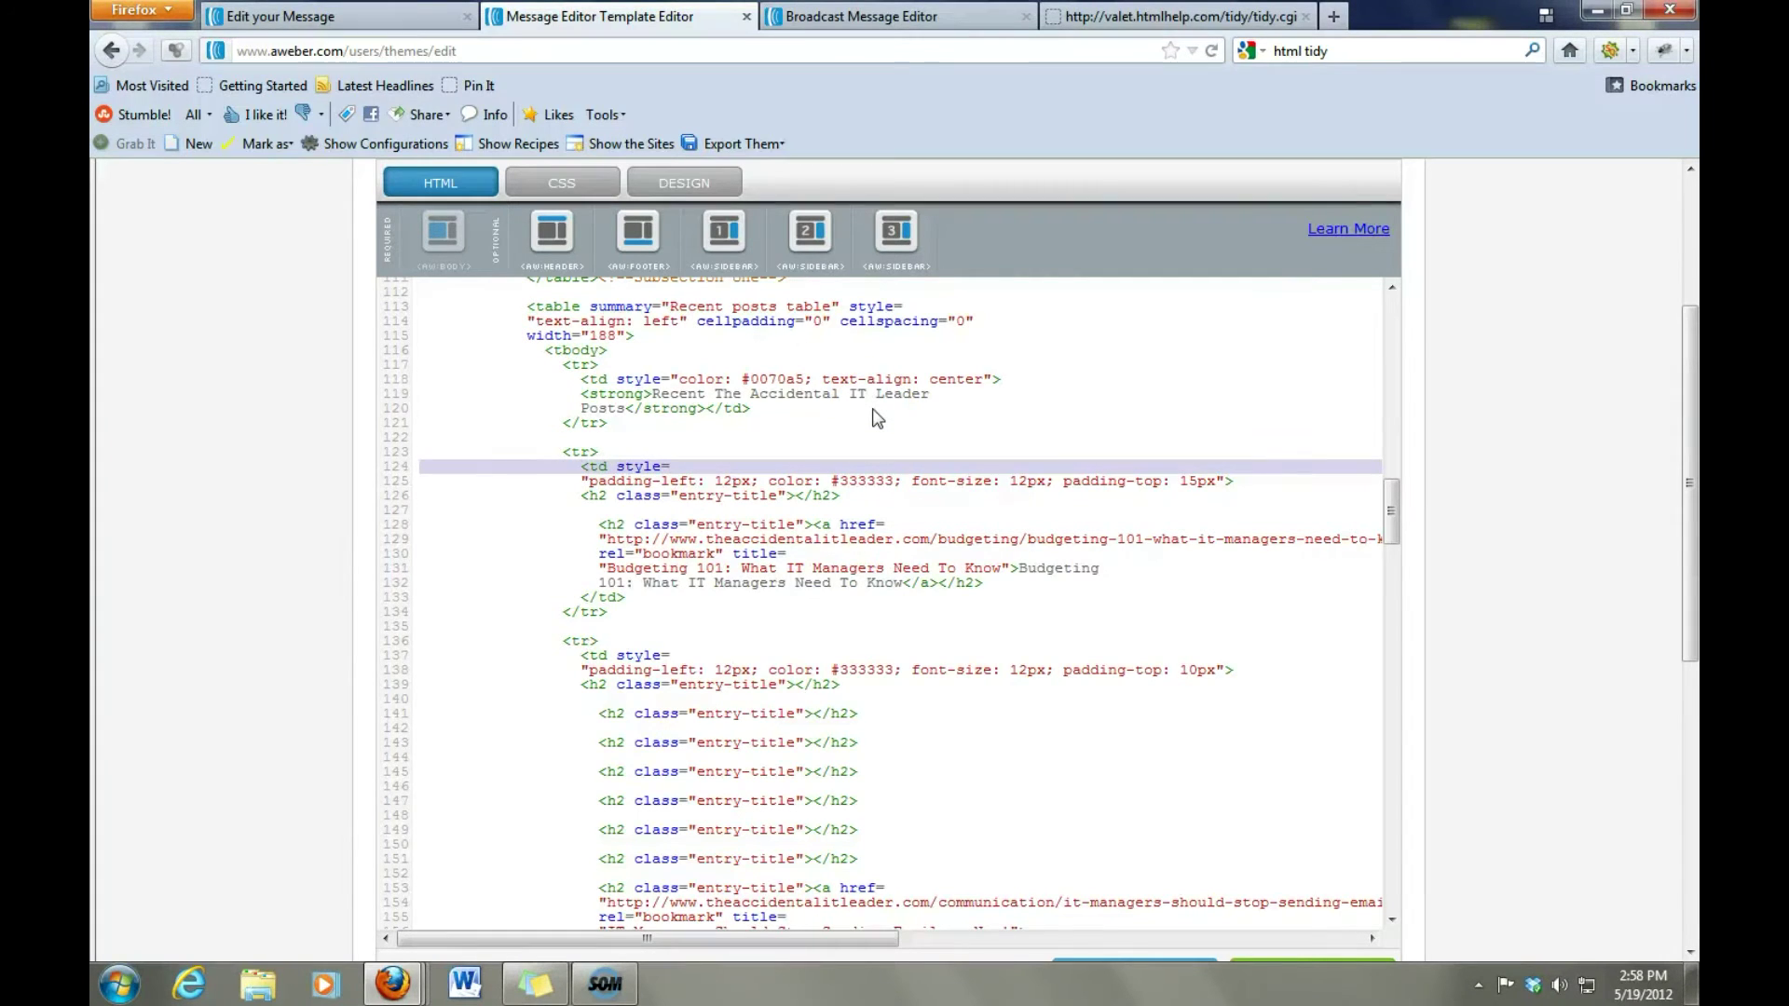
{"action": "key", "text": "ctrl+a"}
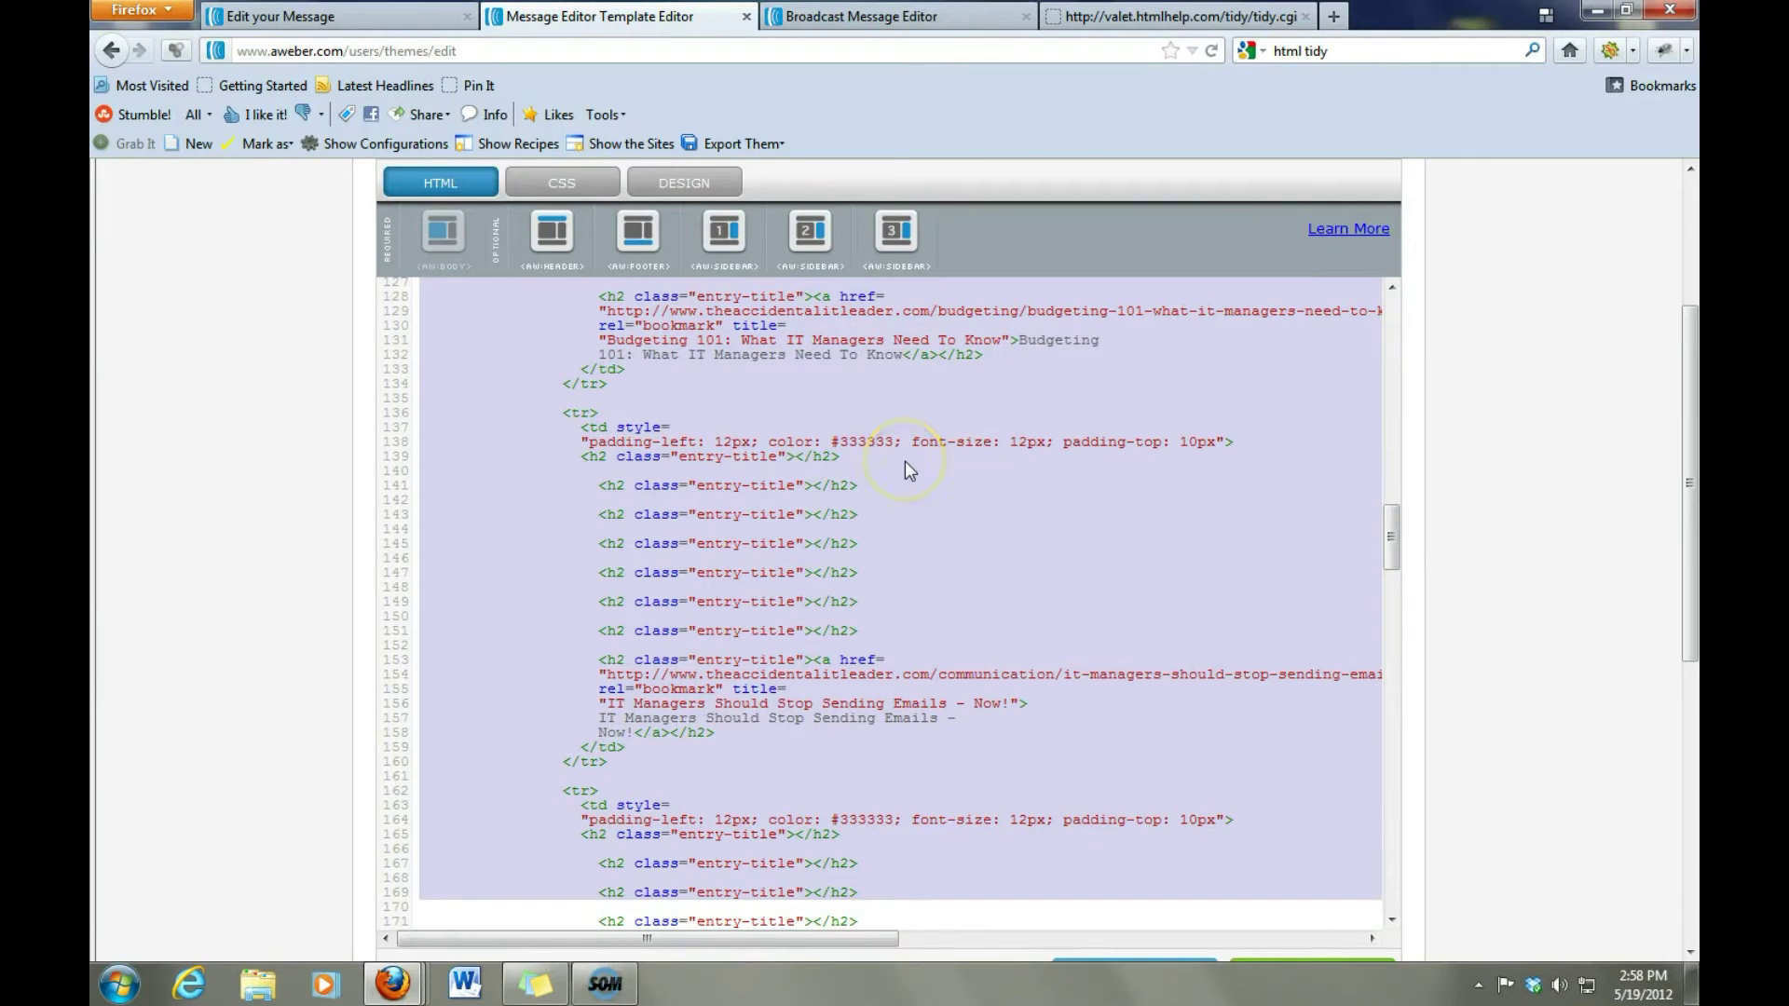
{"action": "scroll", "coordinate": [904, 463], "scroll_direction": "down", "scroll_amount": 10}
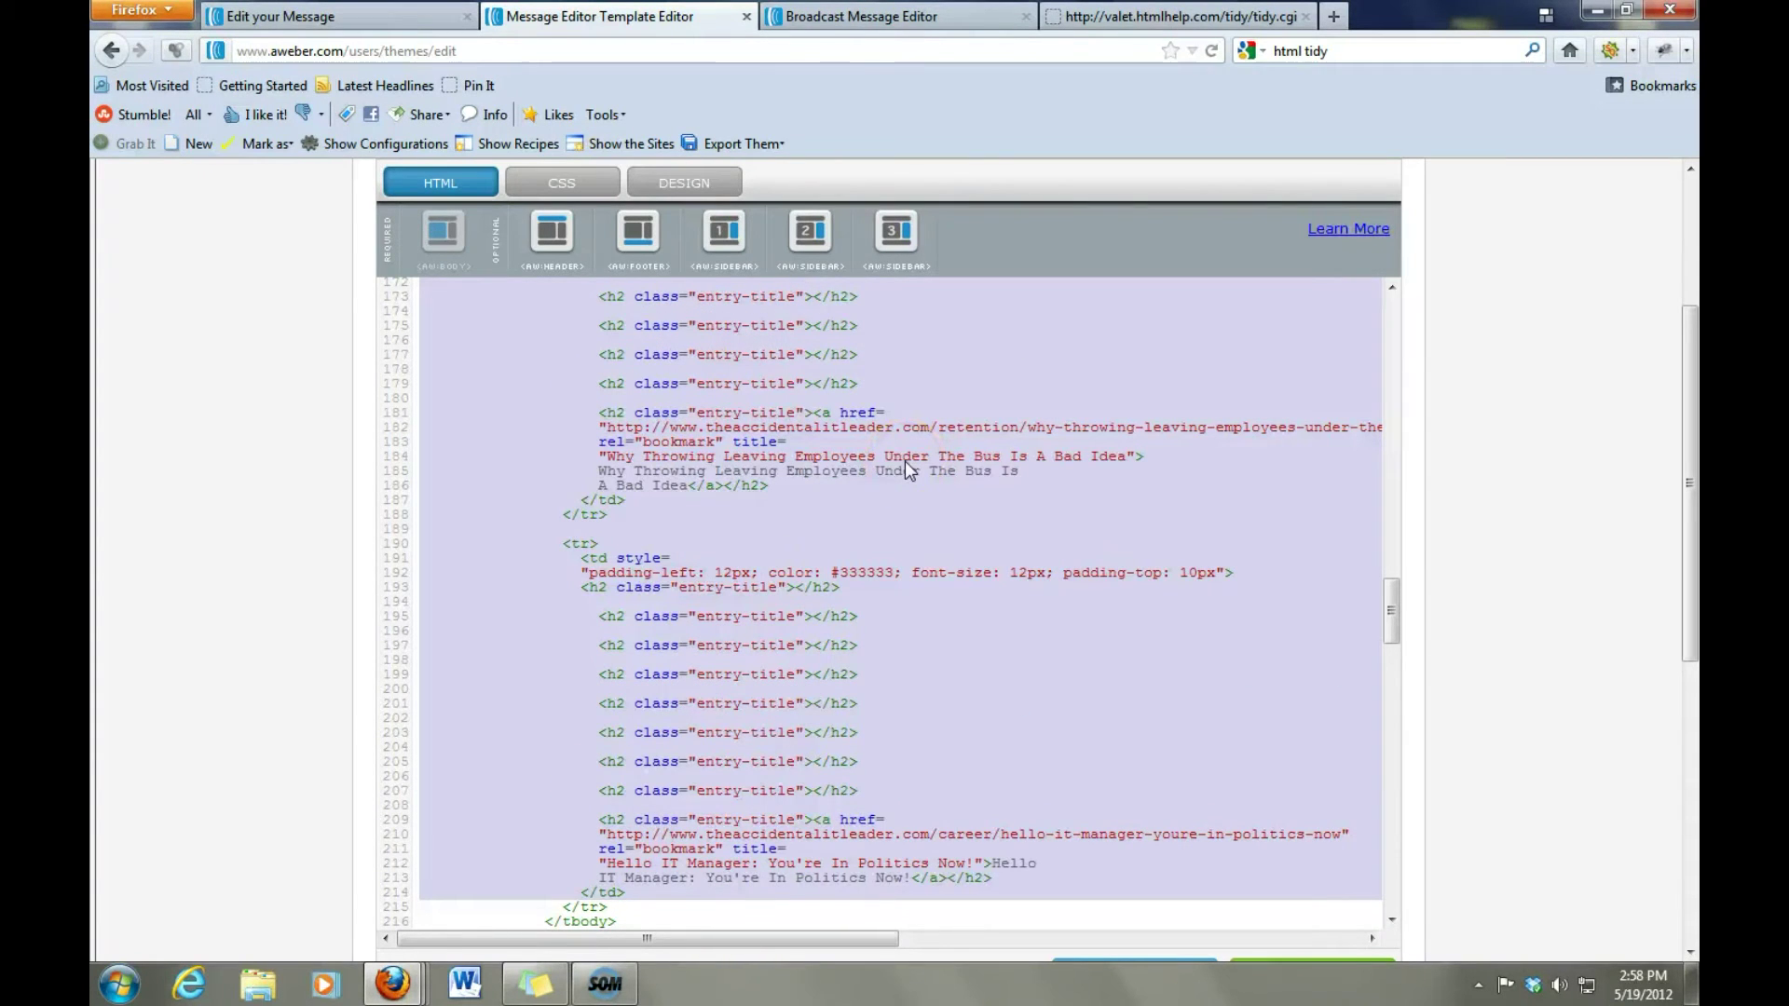
{"action": "left_click_drag", "start_coordinate": [1395, 615], "coordinate": [1396, 637]}
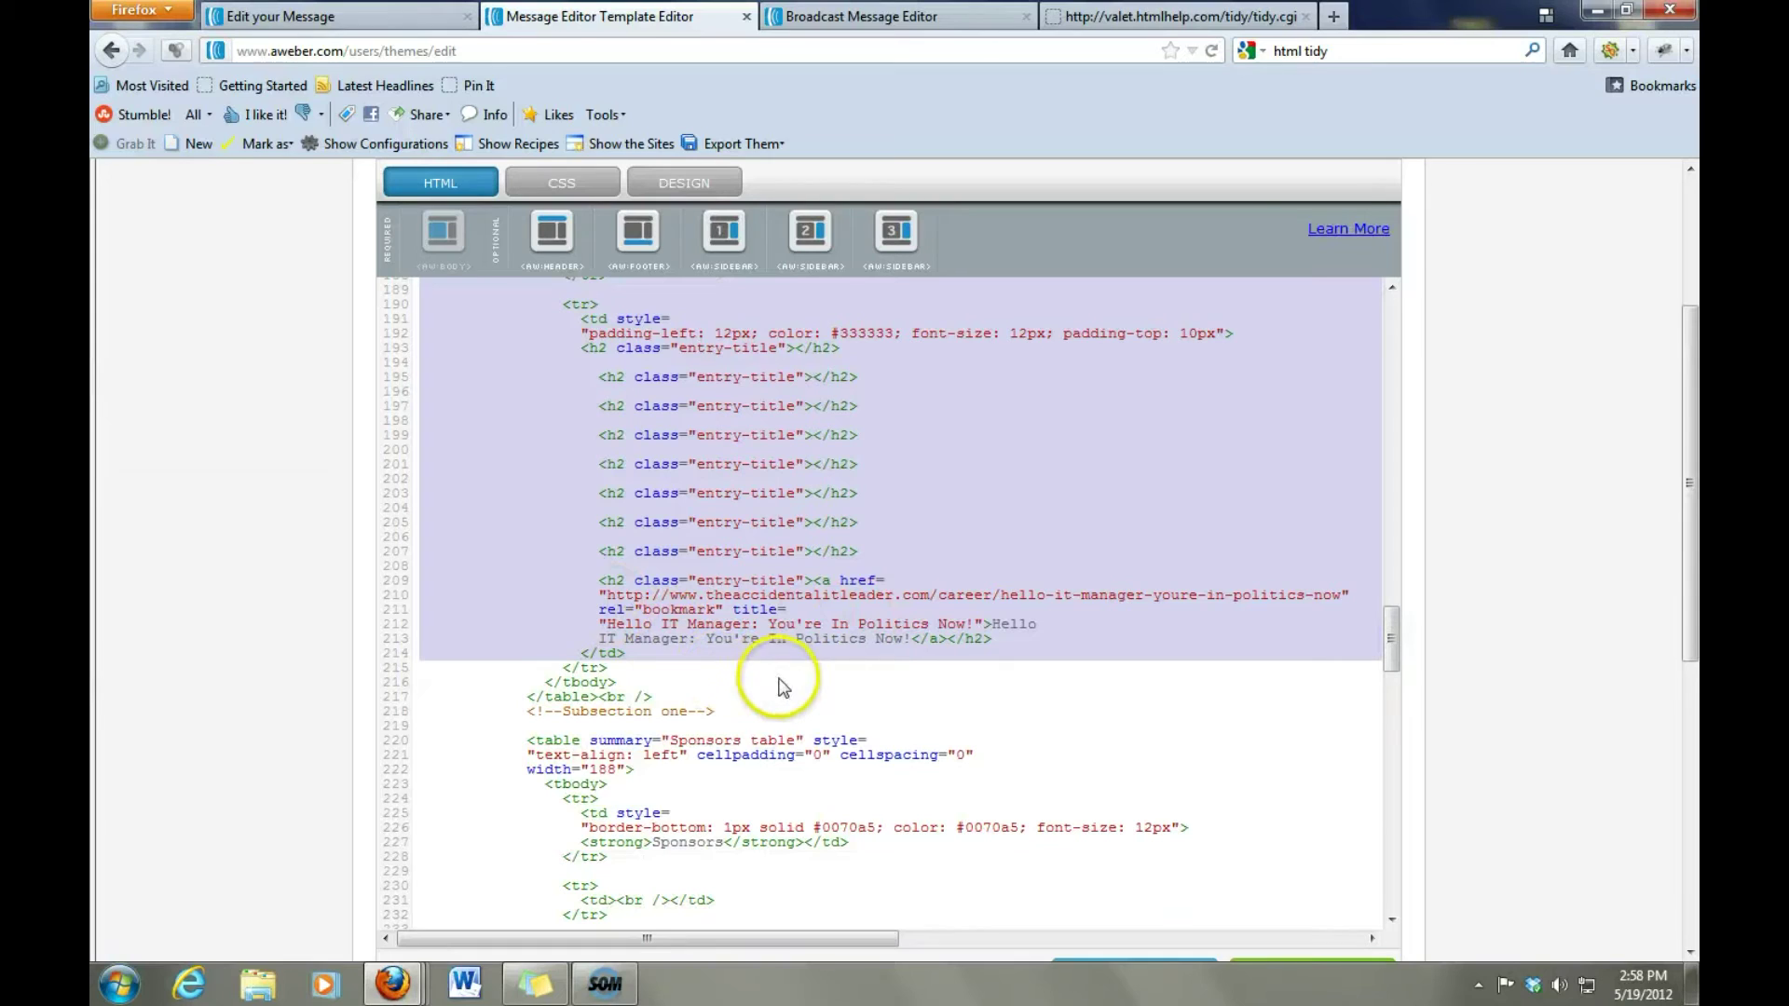
{"action": "key", "text": "Delete"}
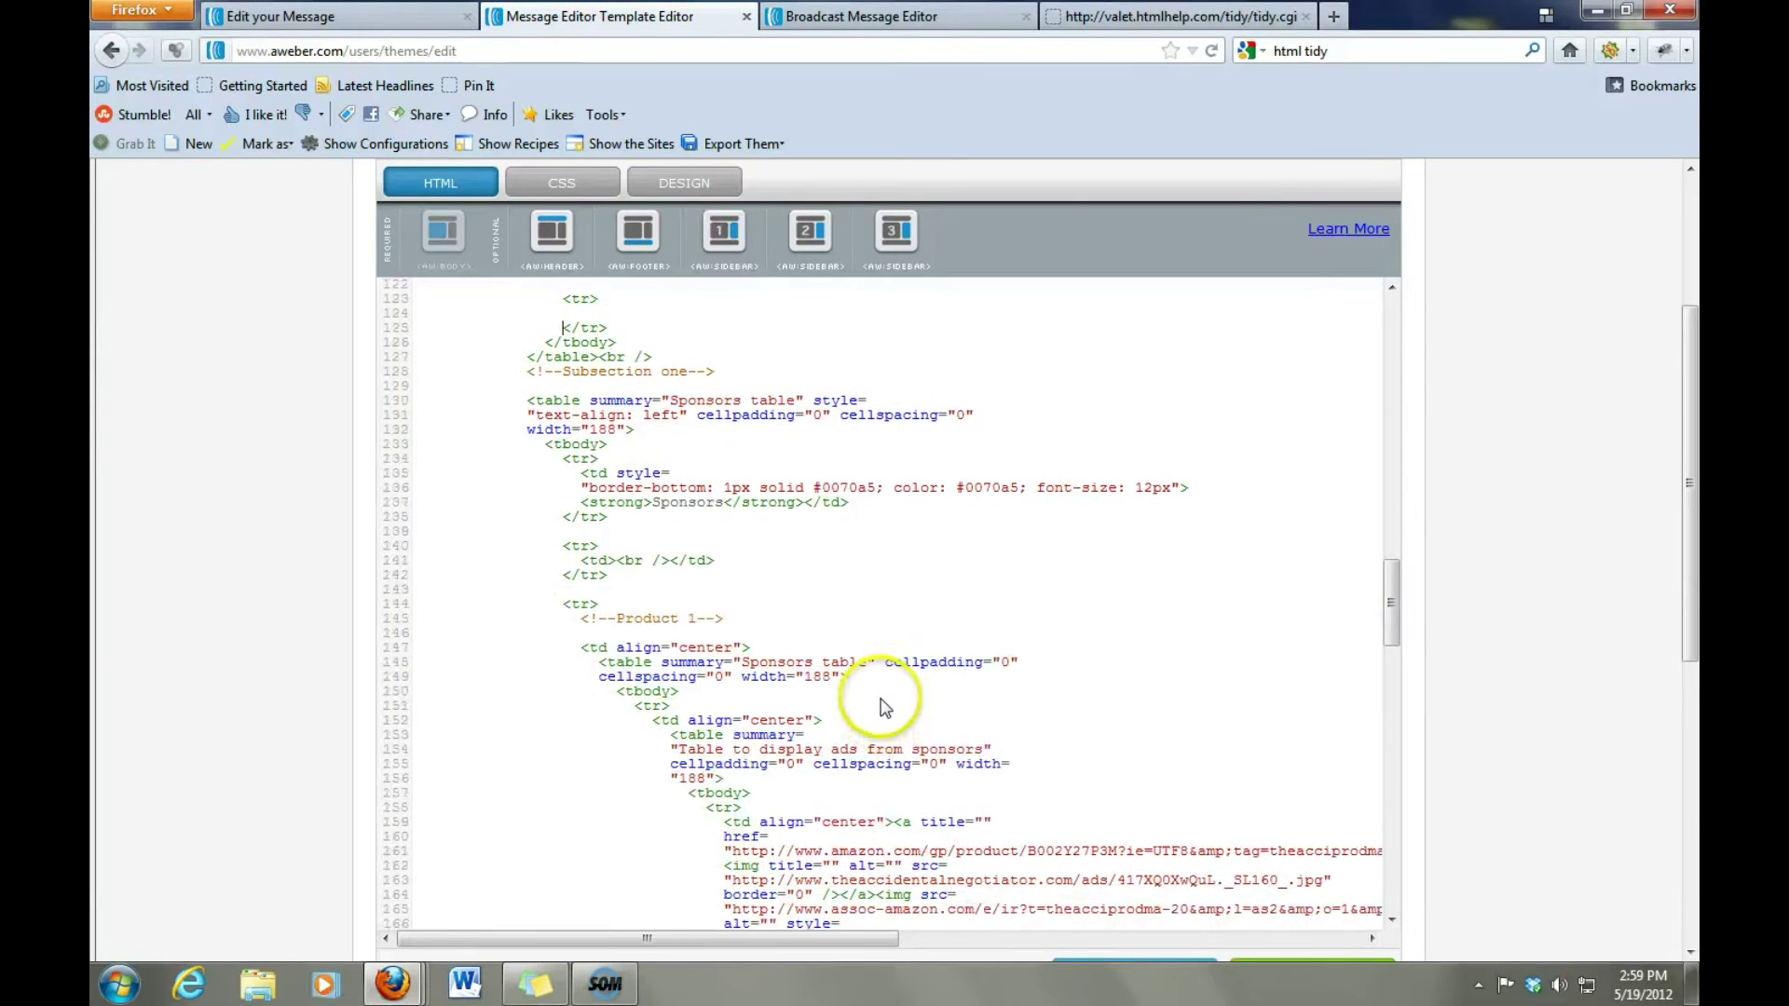
Insert the tag <aw:sidebar> on its own line inside the emptied row of the Recent posts table.
{"action": "key", "text": "Return"}
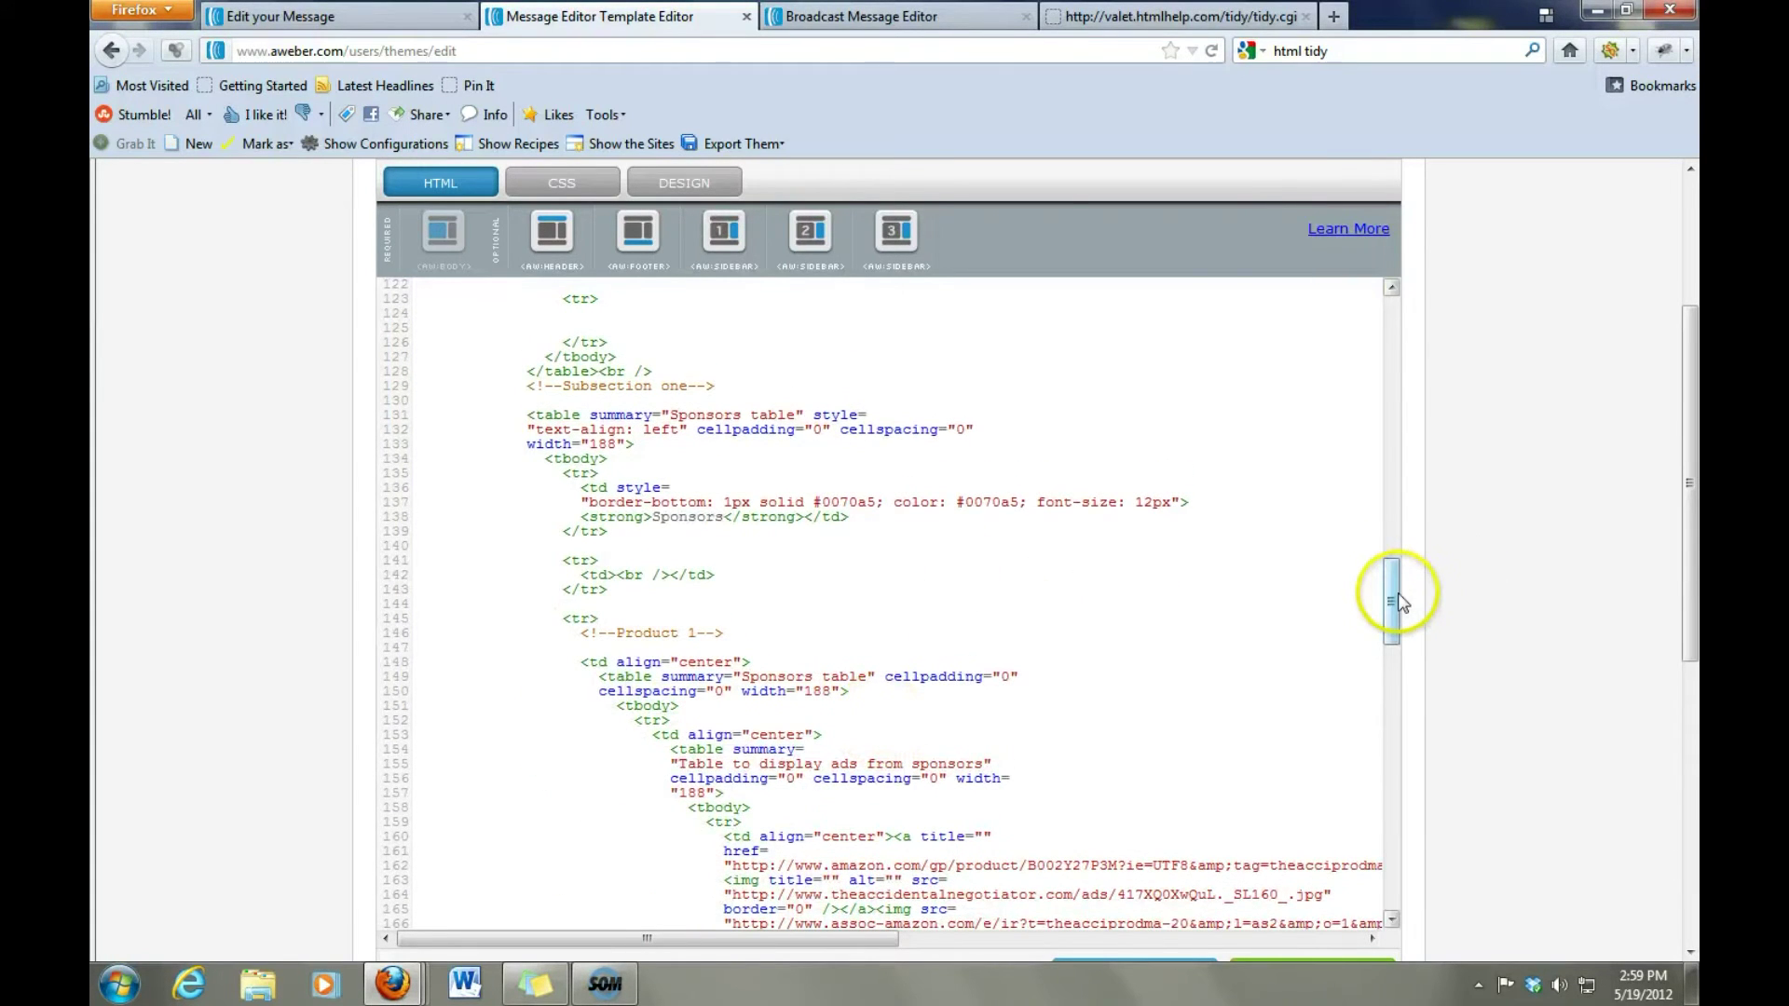
{"action": "left_click_drag", "start_coordinate": [1397, 601], "coordinate": [1391, 559]}
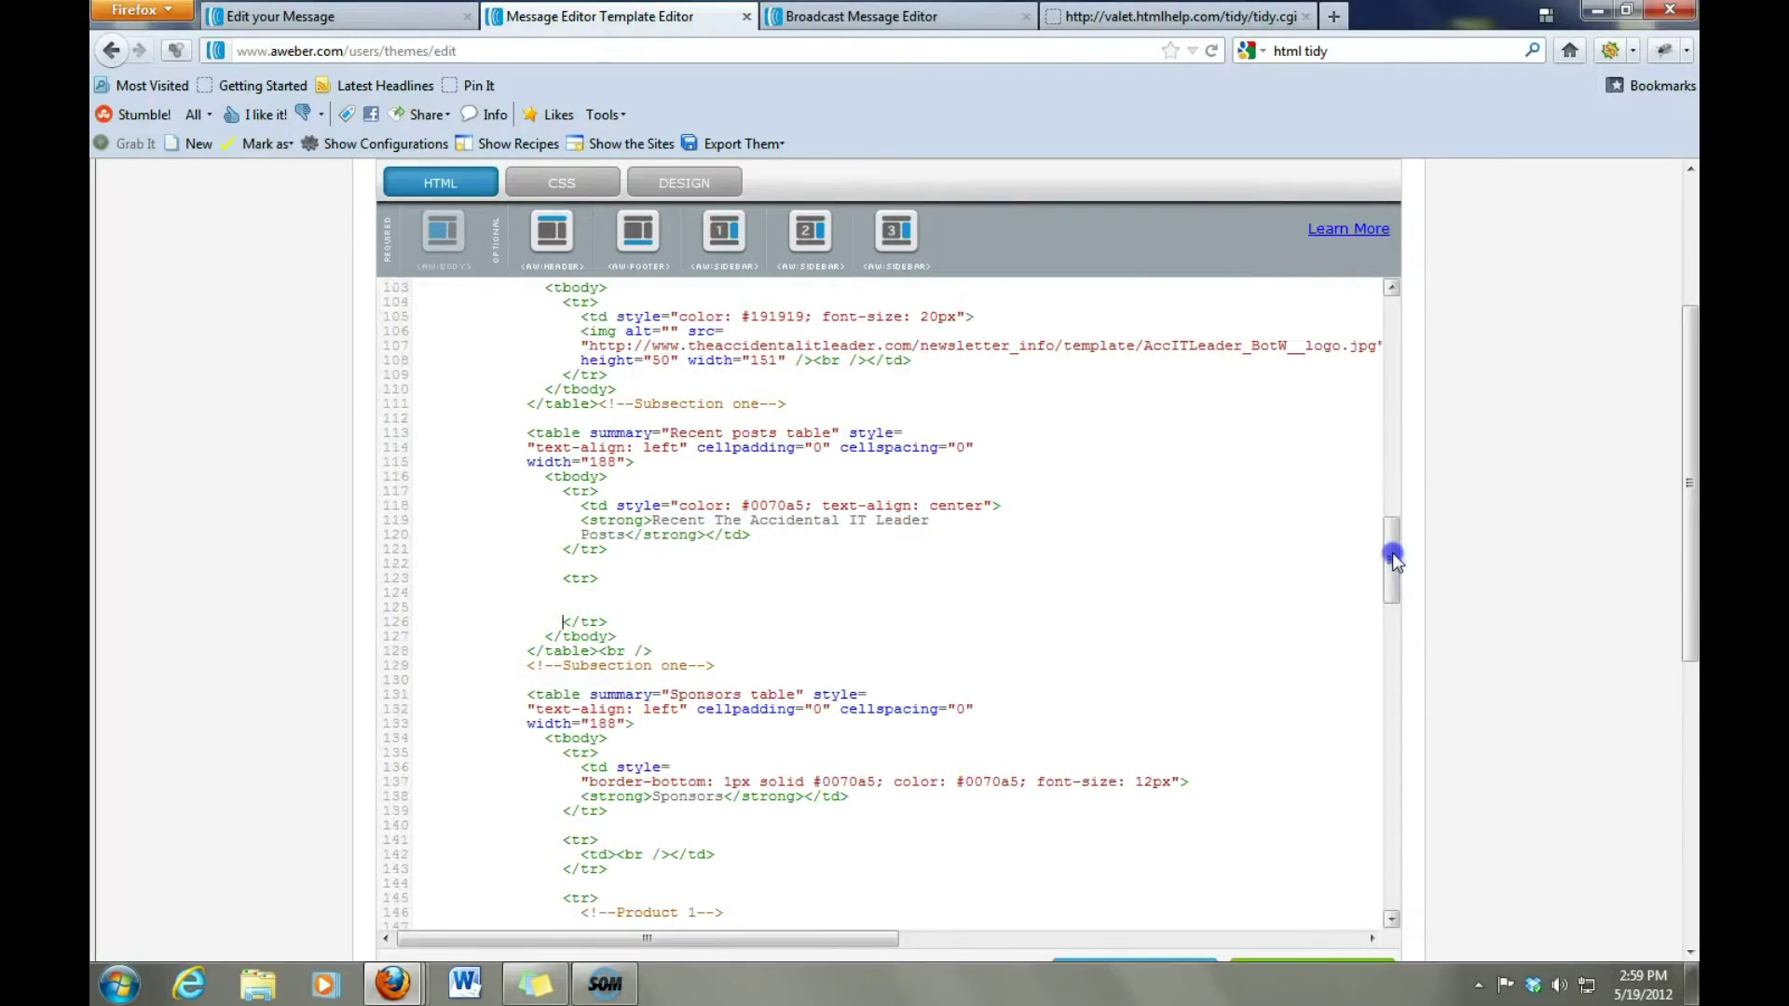
{"action": "left_click", "coordinate": [589, 598]}
{"action": "key", "text": "Return"}
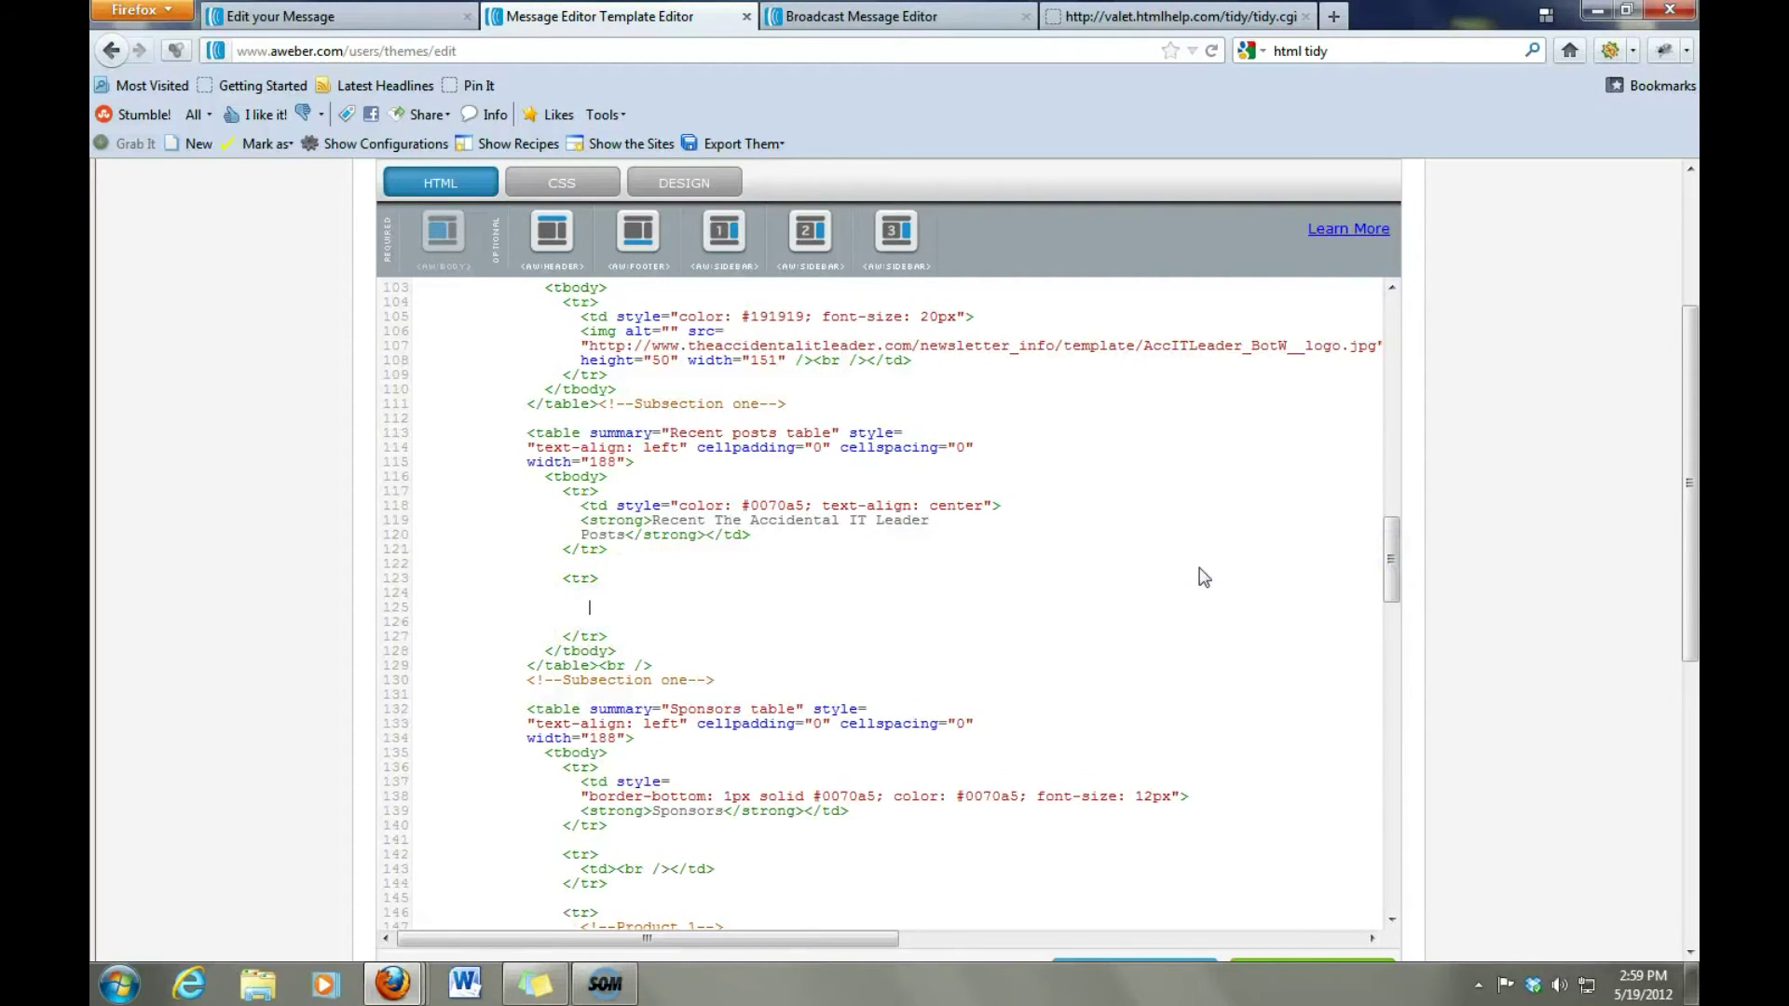
{"action": "type", "text": "<aw:sidebar>"}
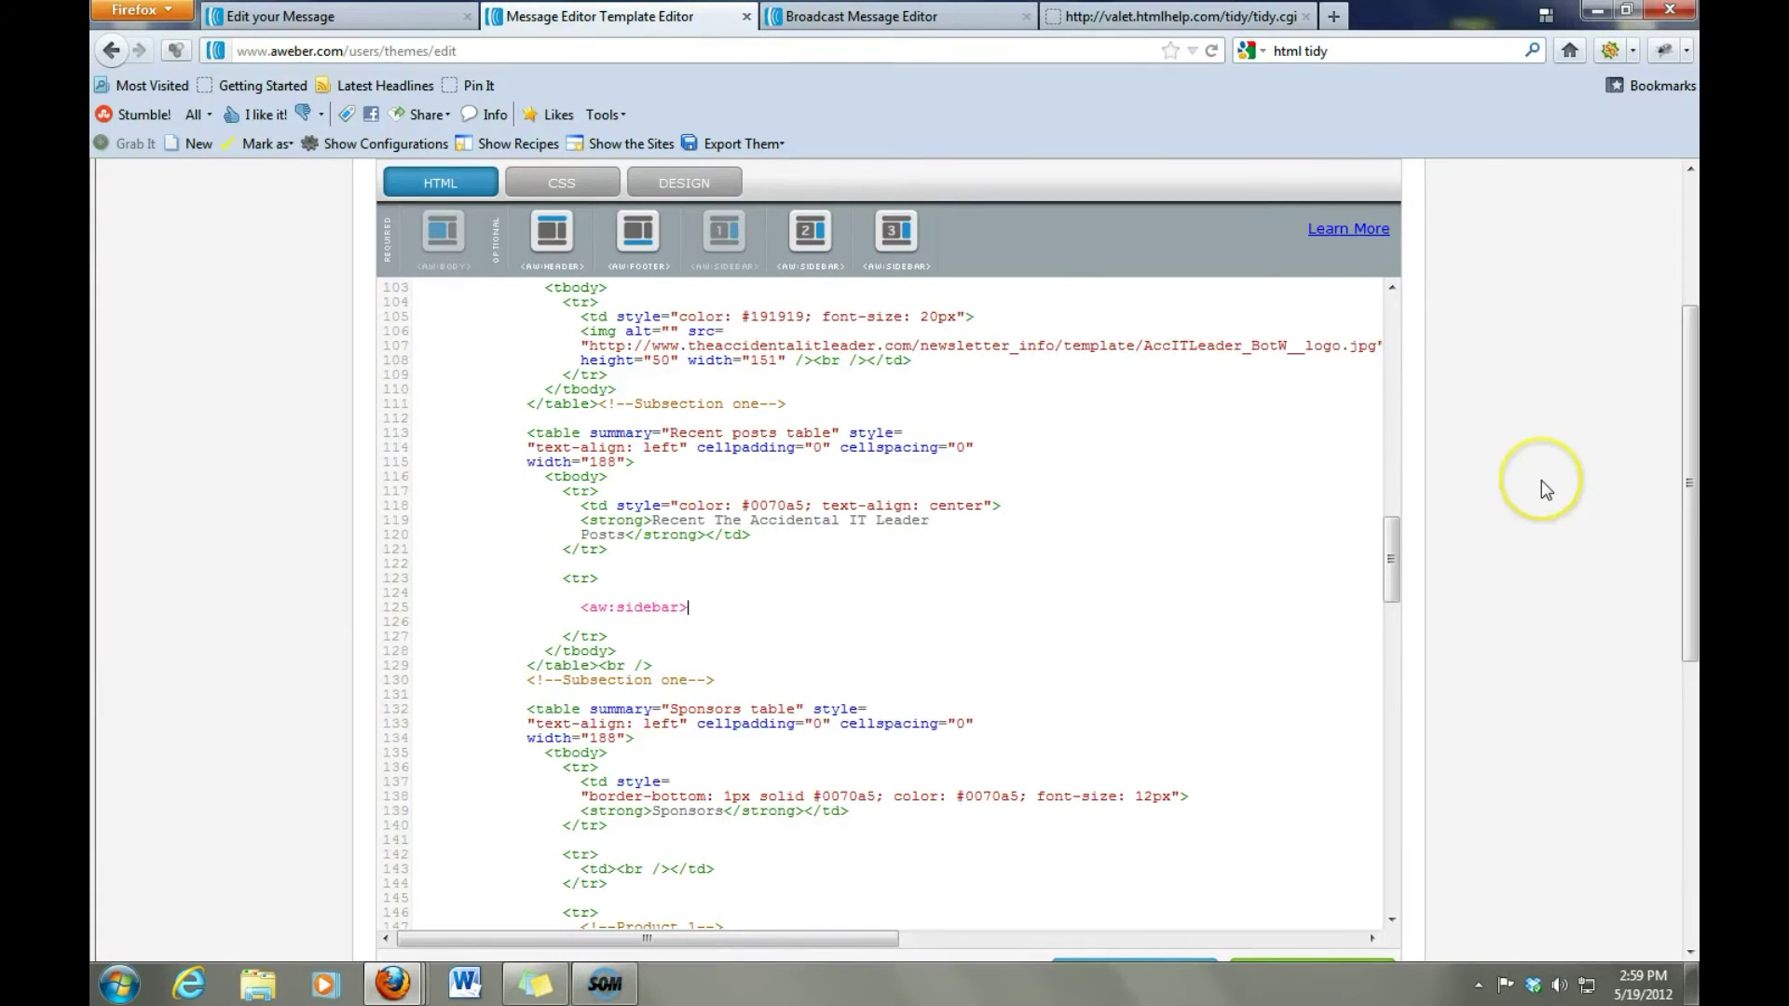
Preview the template to check where the body and sidebar tags sit, and return to the code.
{"action": "scroll", "coordinate": [1541, 479], "scroll_direction": "down", "scroll_amount": 5}
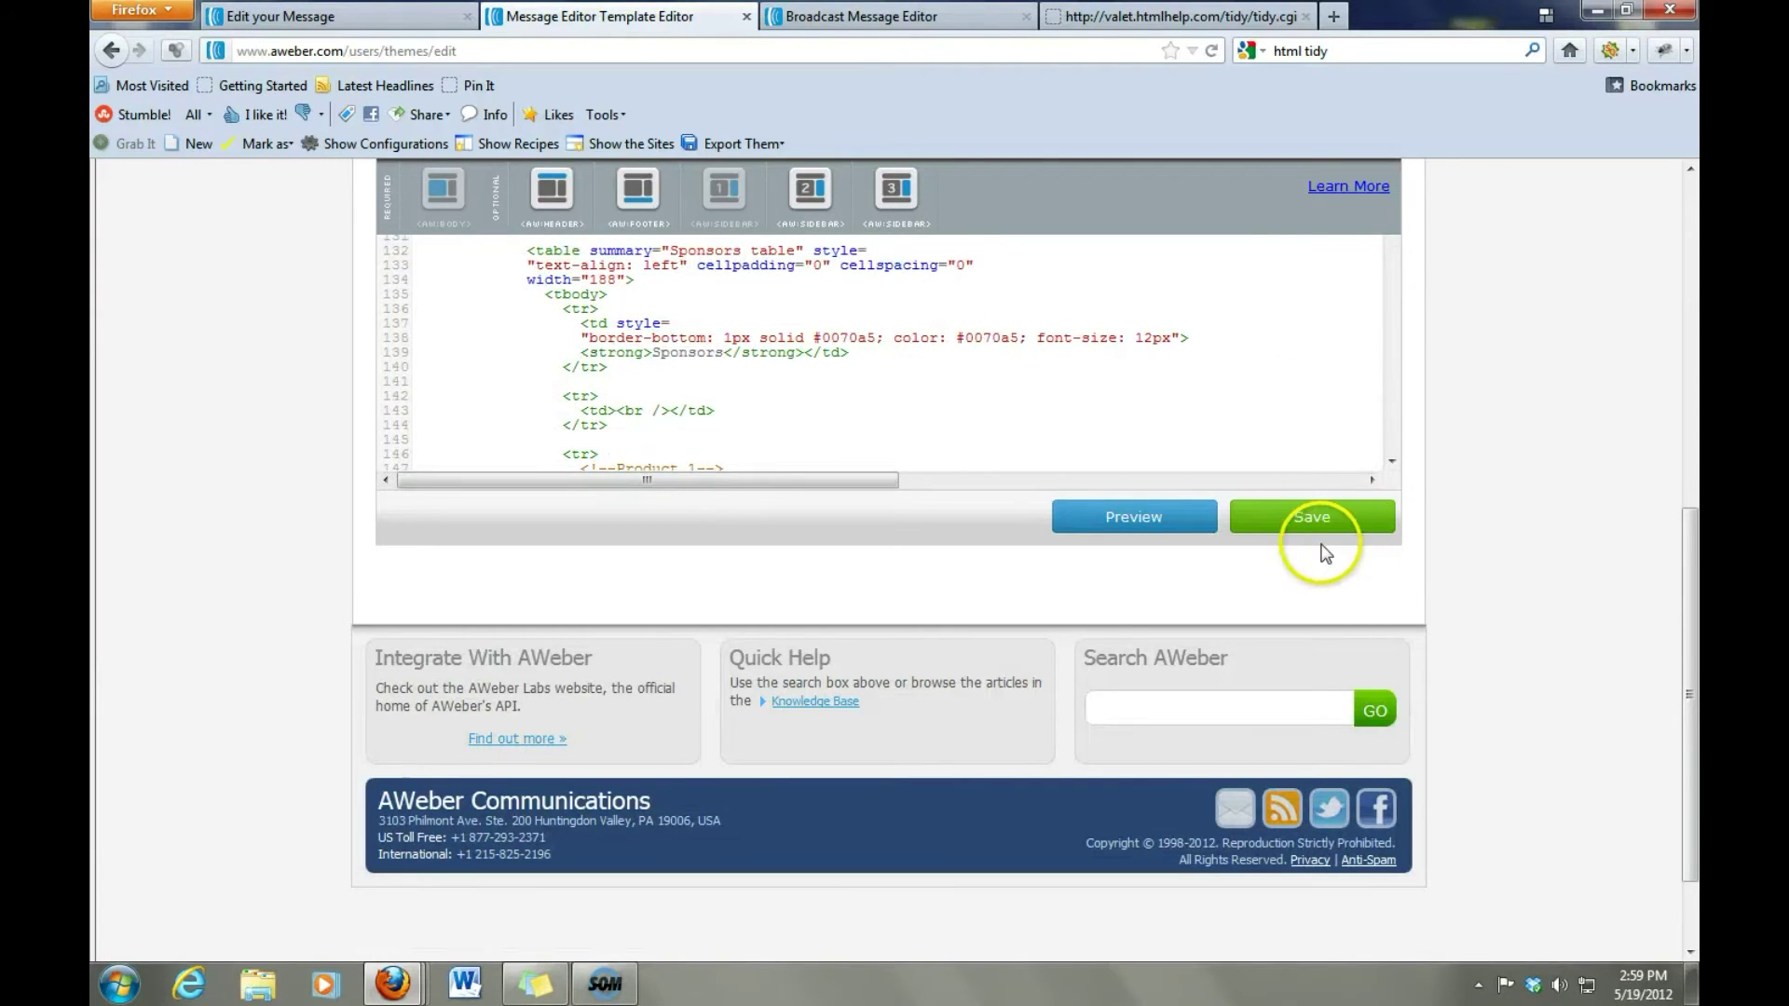
{"action": "left_click", "coordinate": [1144, 519]}
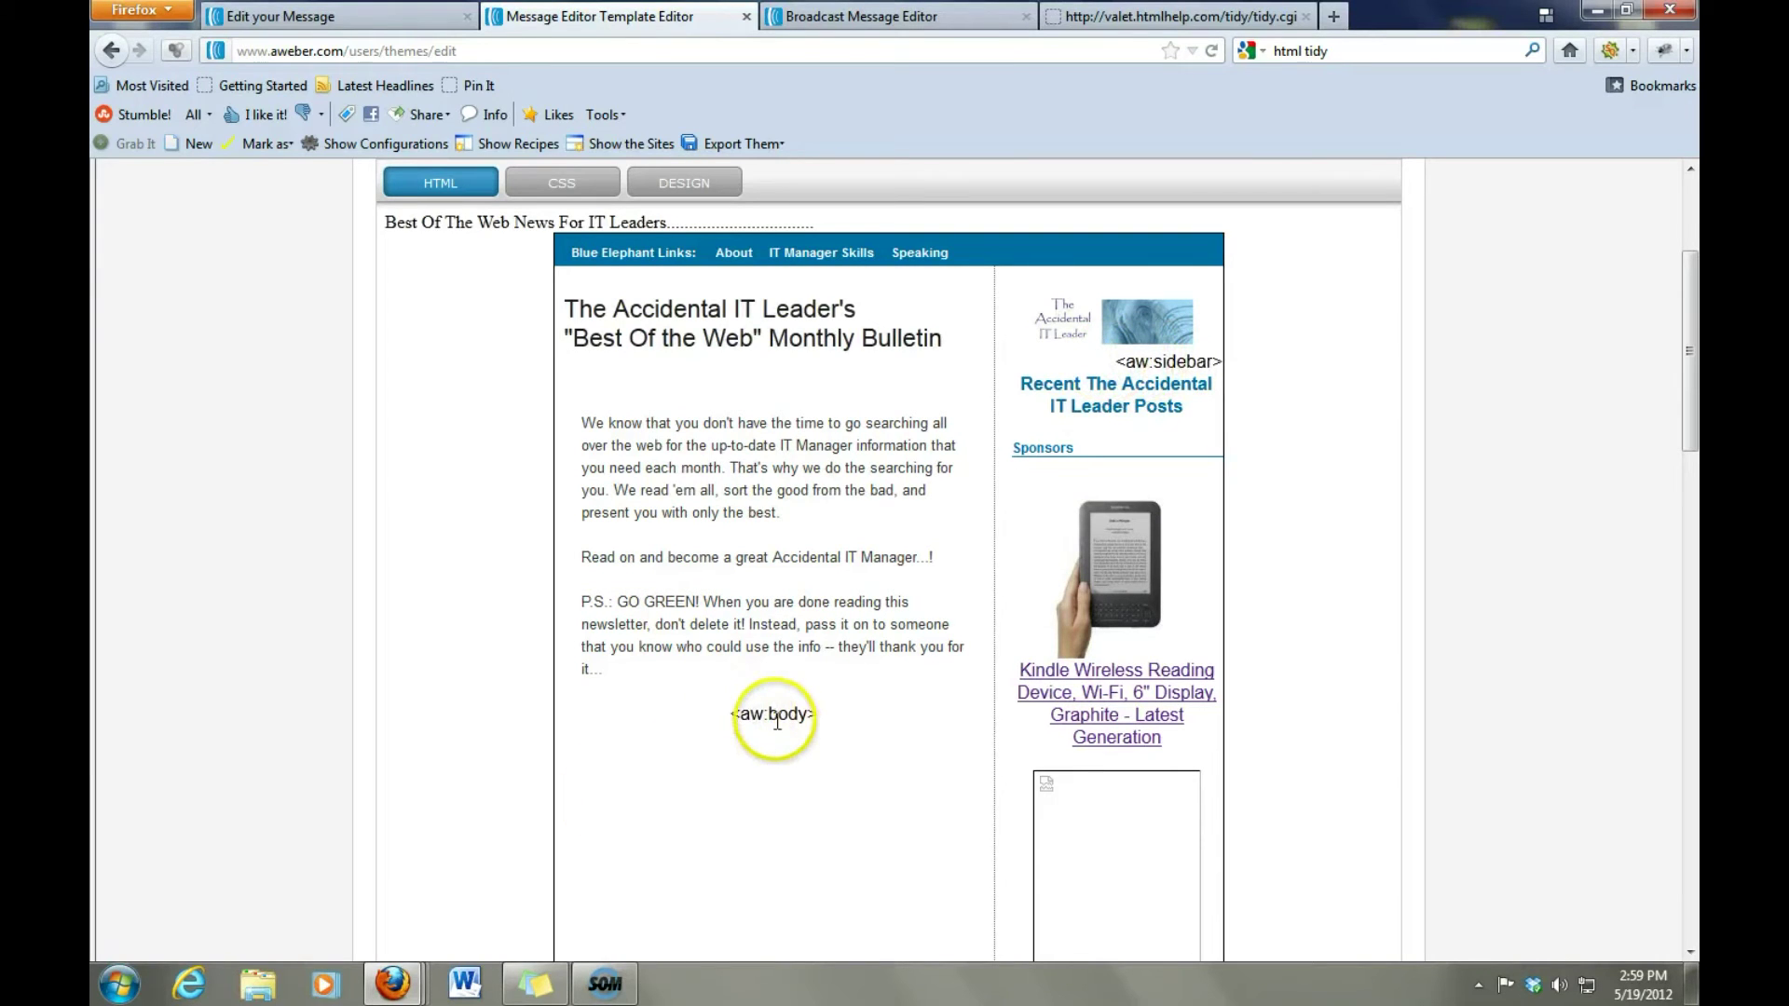
{"action": "left_click_drag", "start_coordinate": [1688, 382], "coordinate": [1677, 792]}
{"action": "left_click", "coordinate": [1137, 686]}
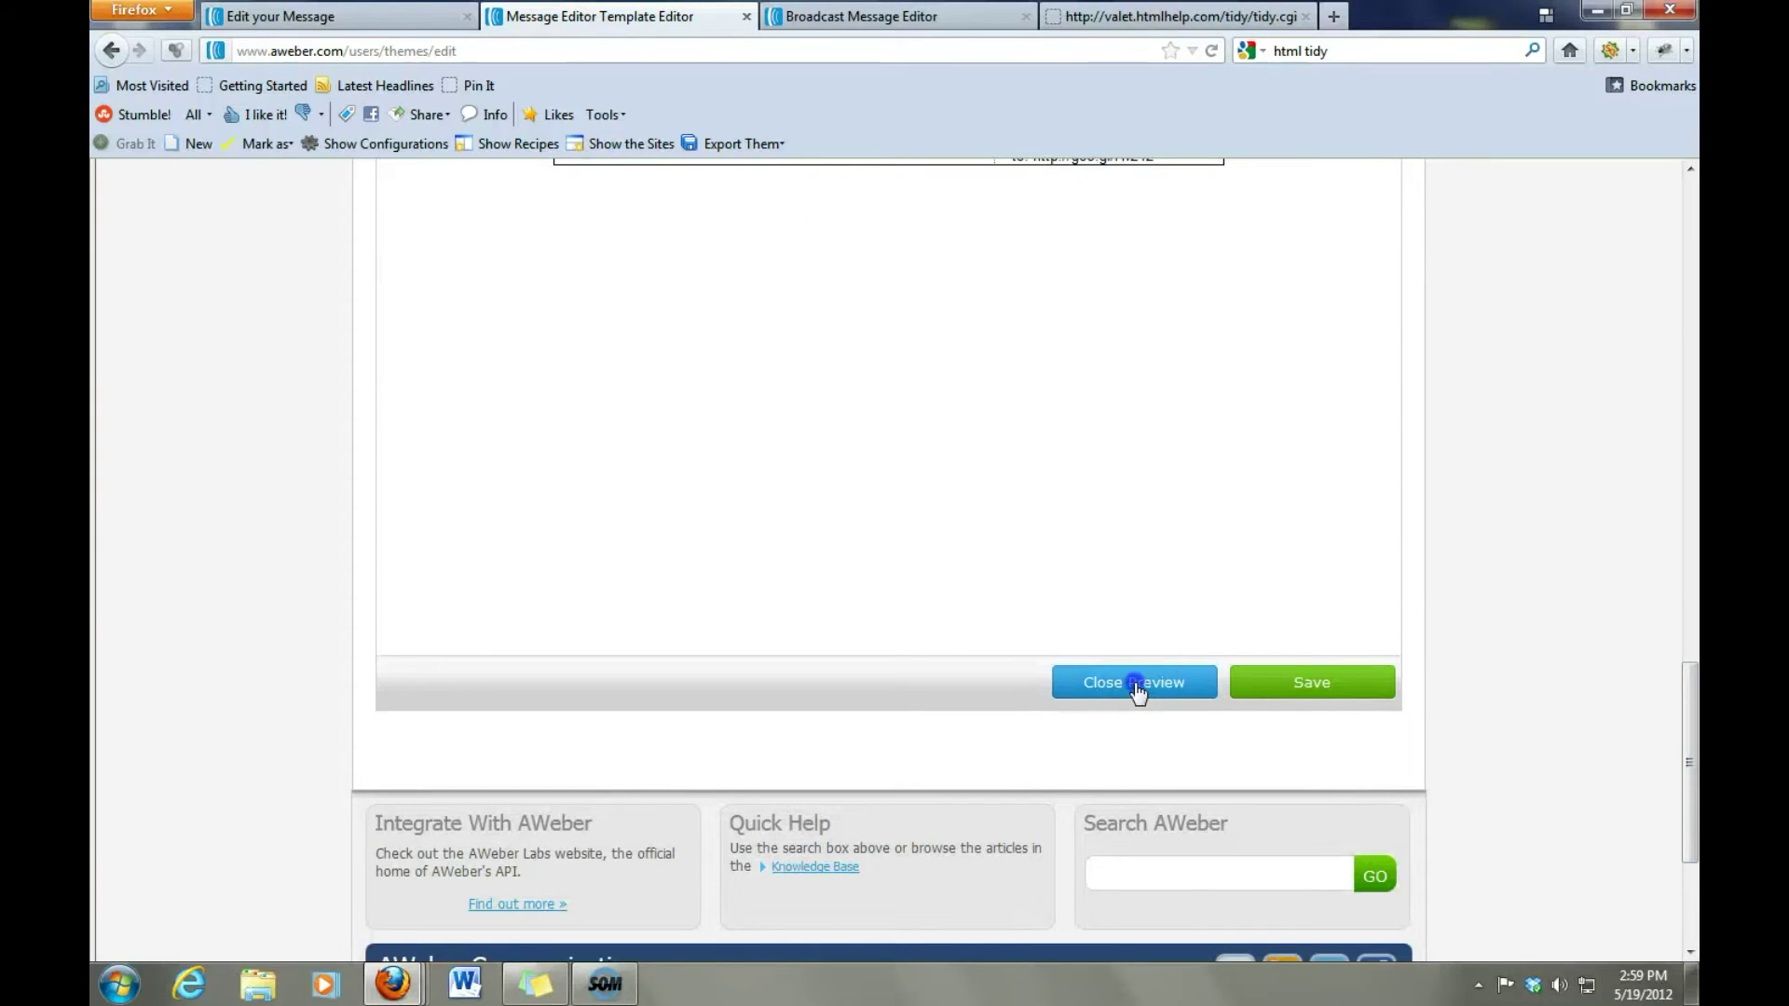
{"action": "left_click_drag", "start_coordinate": [1681, 480], "coordinate": [1680, 575]}
Save the AccIT BoW template and find it in the list of message editor templates.
{"action": "left_click", "coordinate": [1310, 730]}
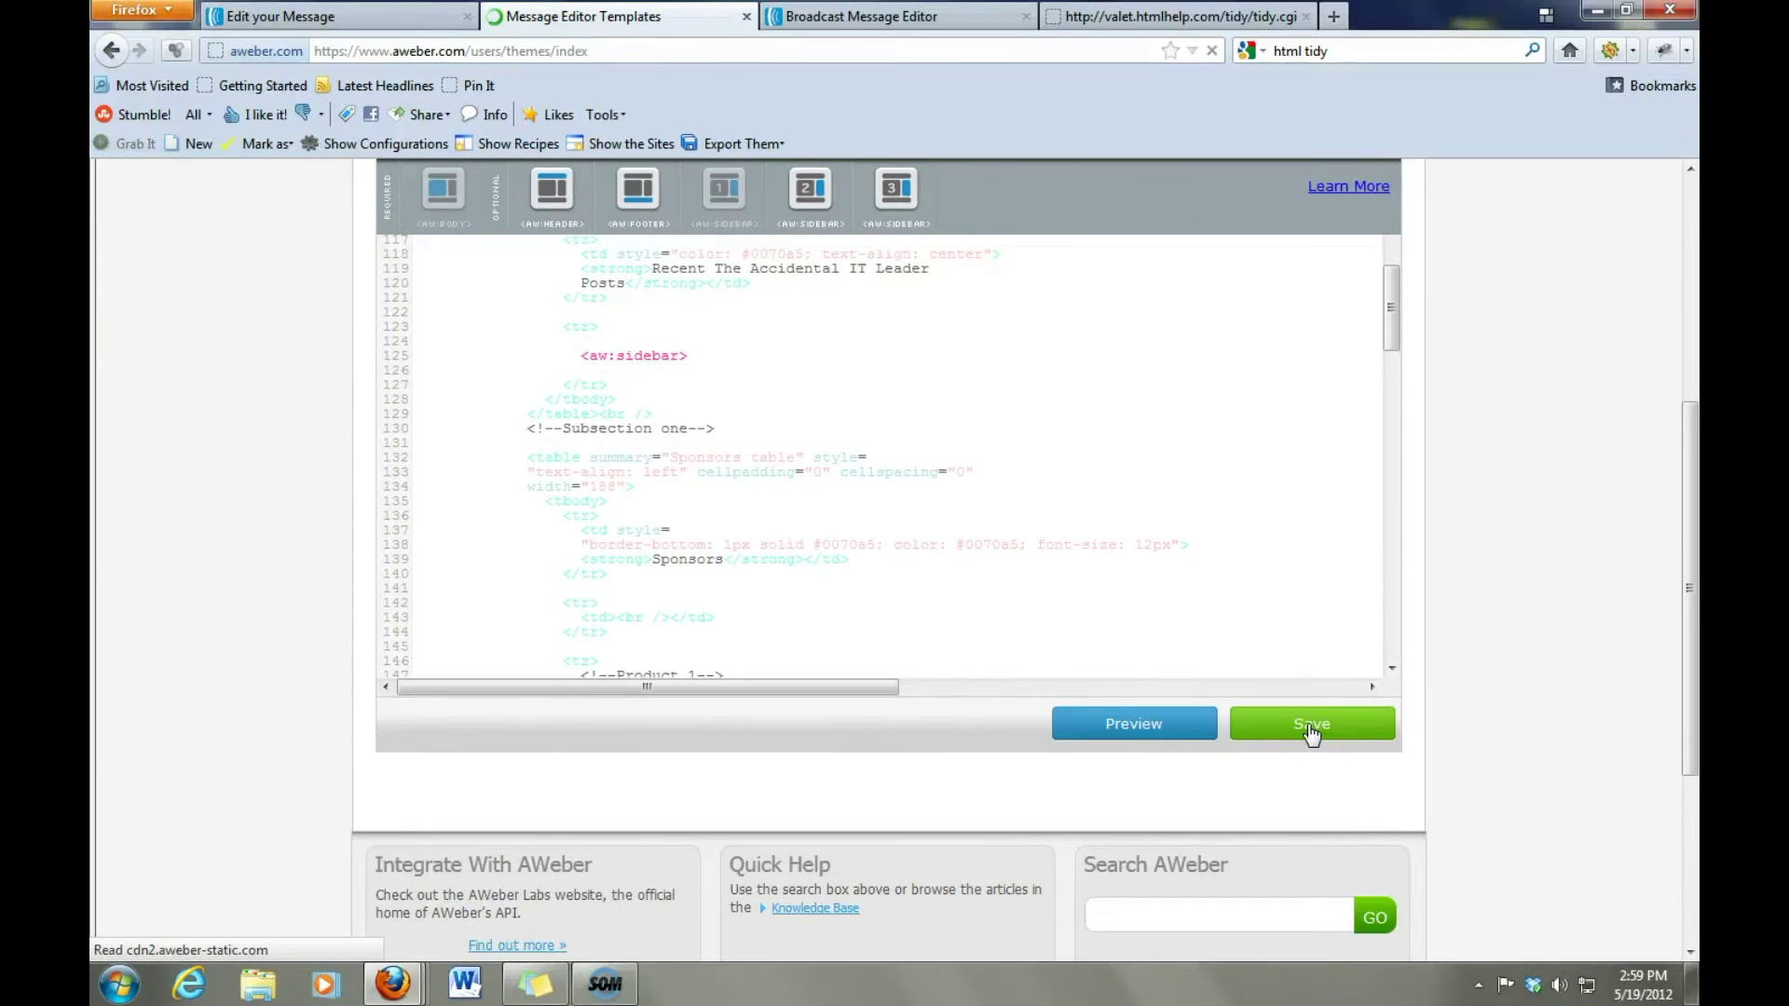
{"action": "left_click", "coordinate": [1332, 669]}
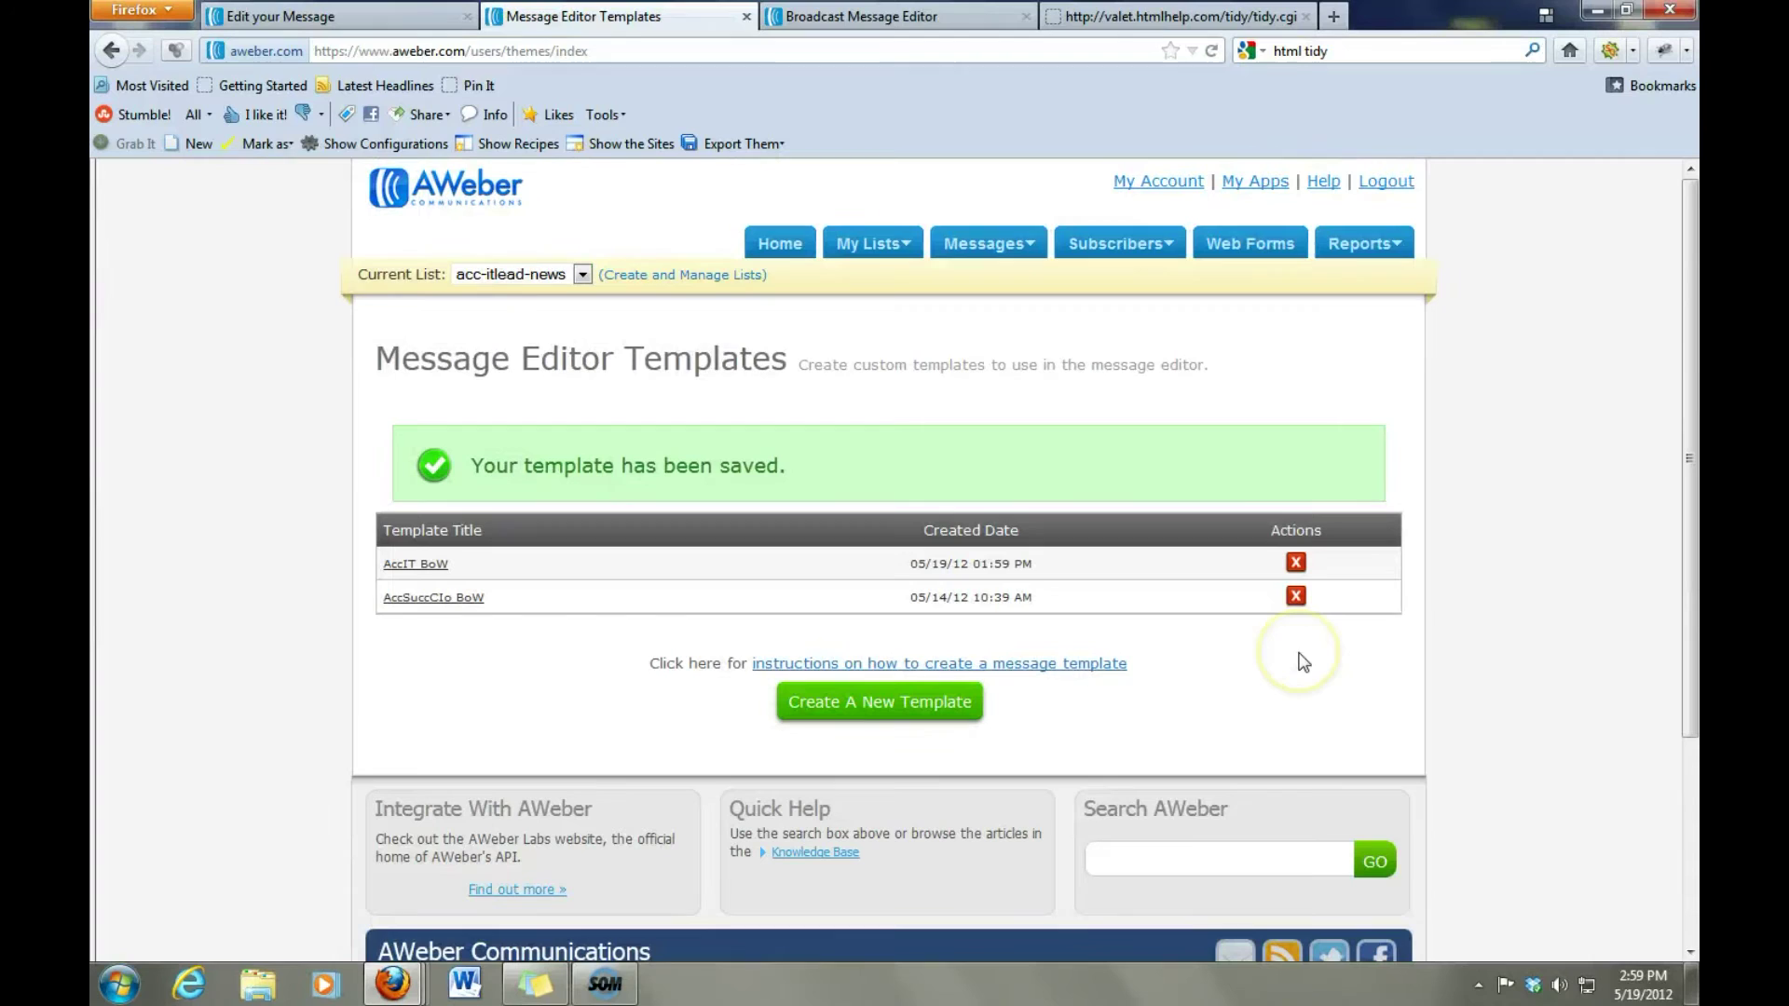
{"action": "left_click", "coordinate": [410, 566]}
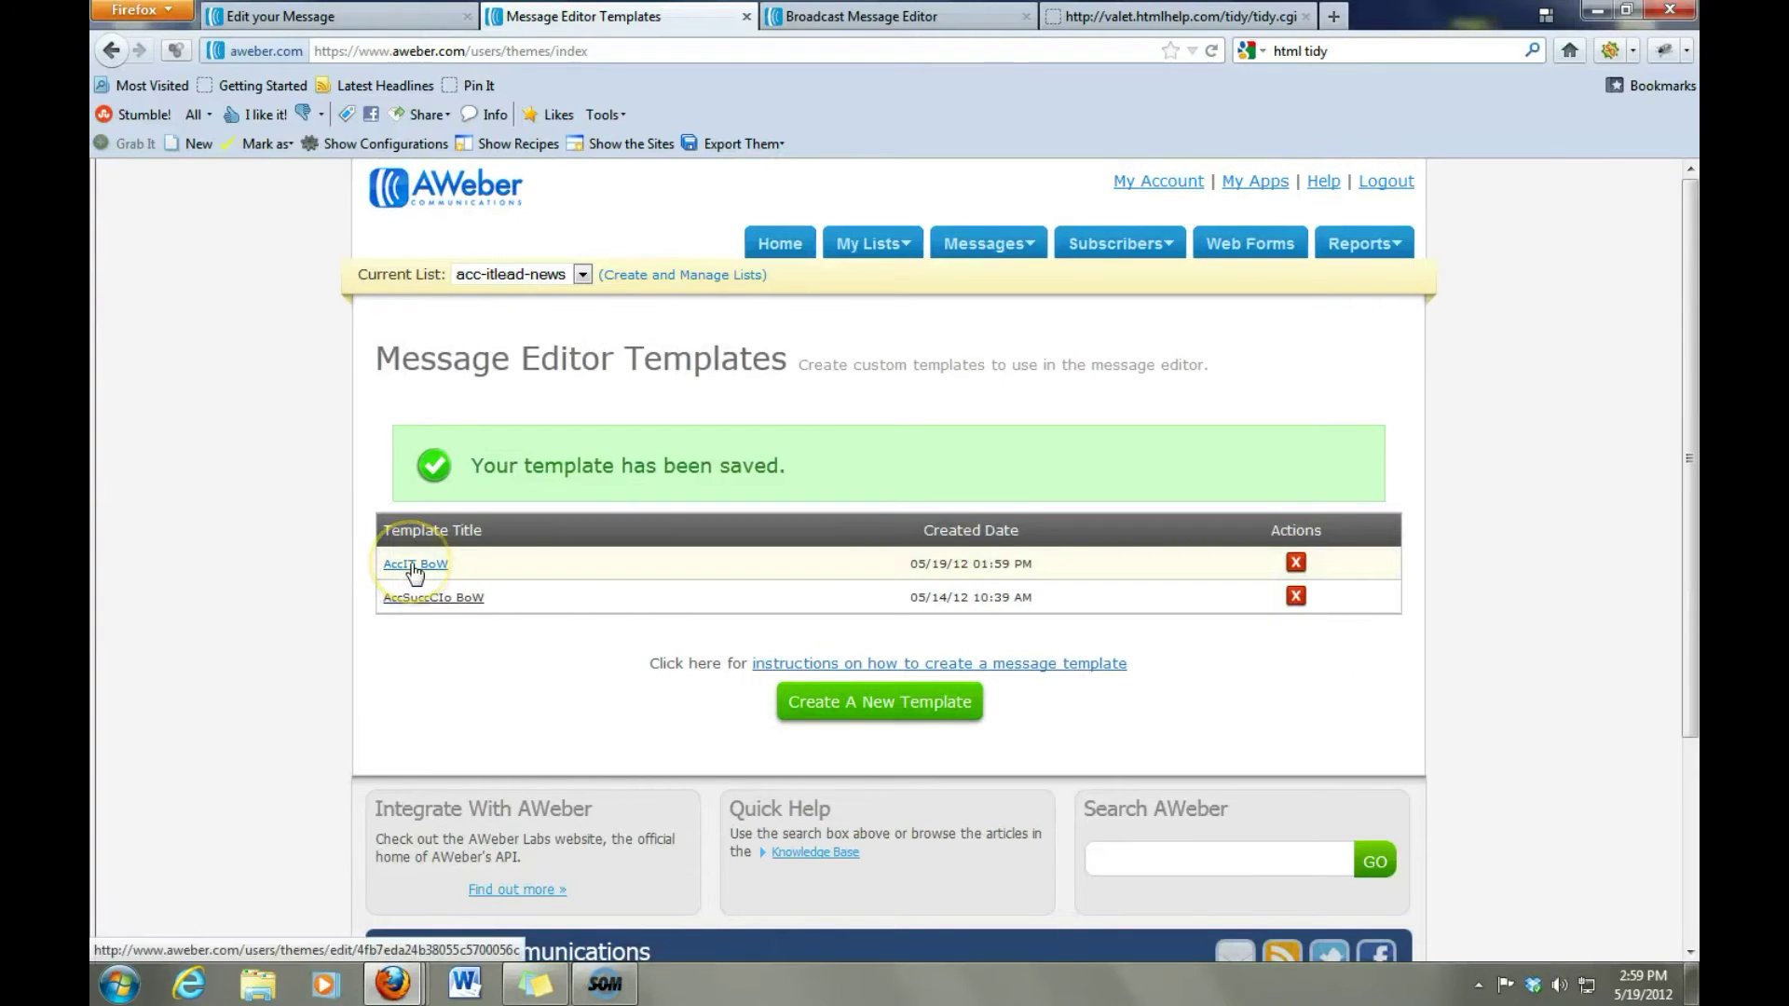
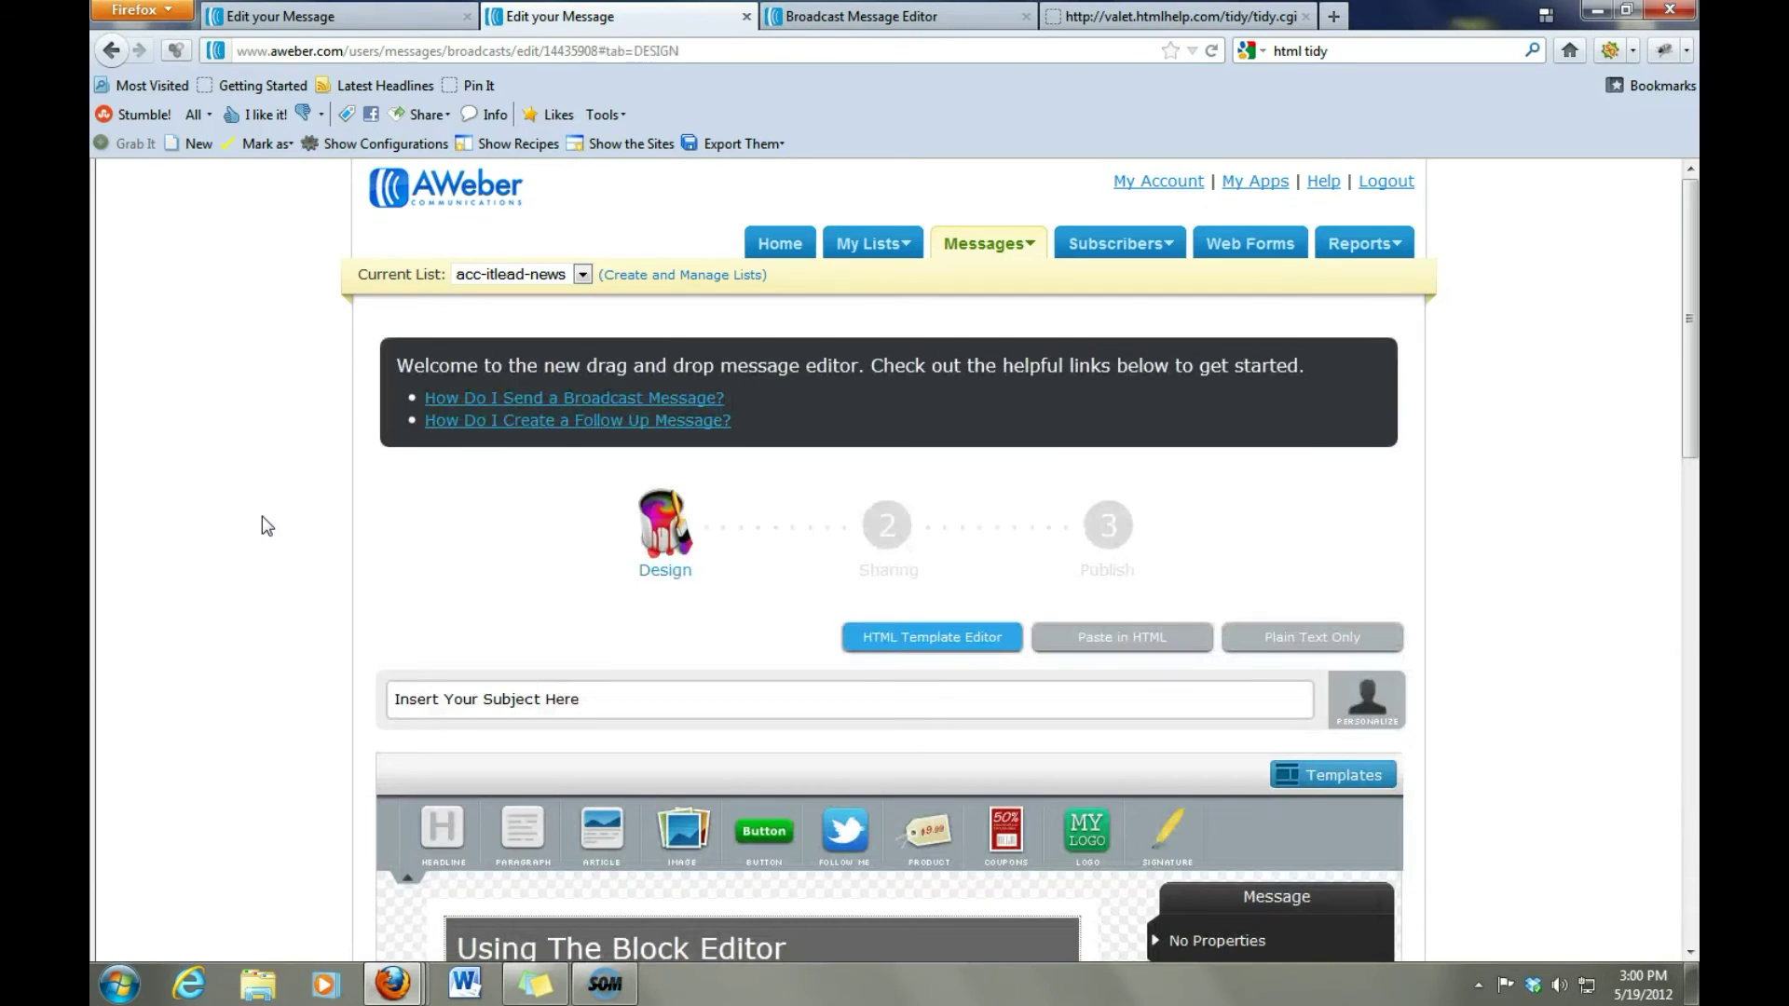
Apply the custom AccIT BoW template to the new broadcast message, starting over instead of keeping the existing content.
{"action": "left_click_drag", "start_coordinate": [1690, 343], "coordinate": [1691, 463]}
{"action": "left_click", "coordinate": [1339, 463]}
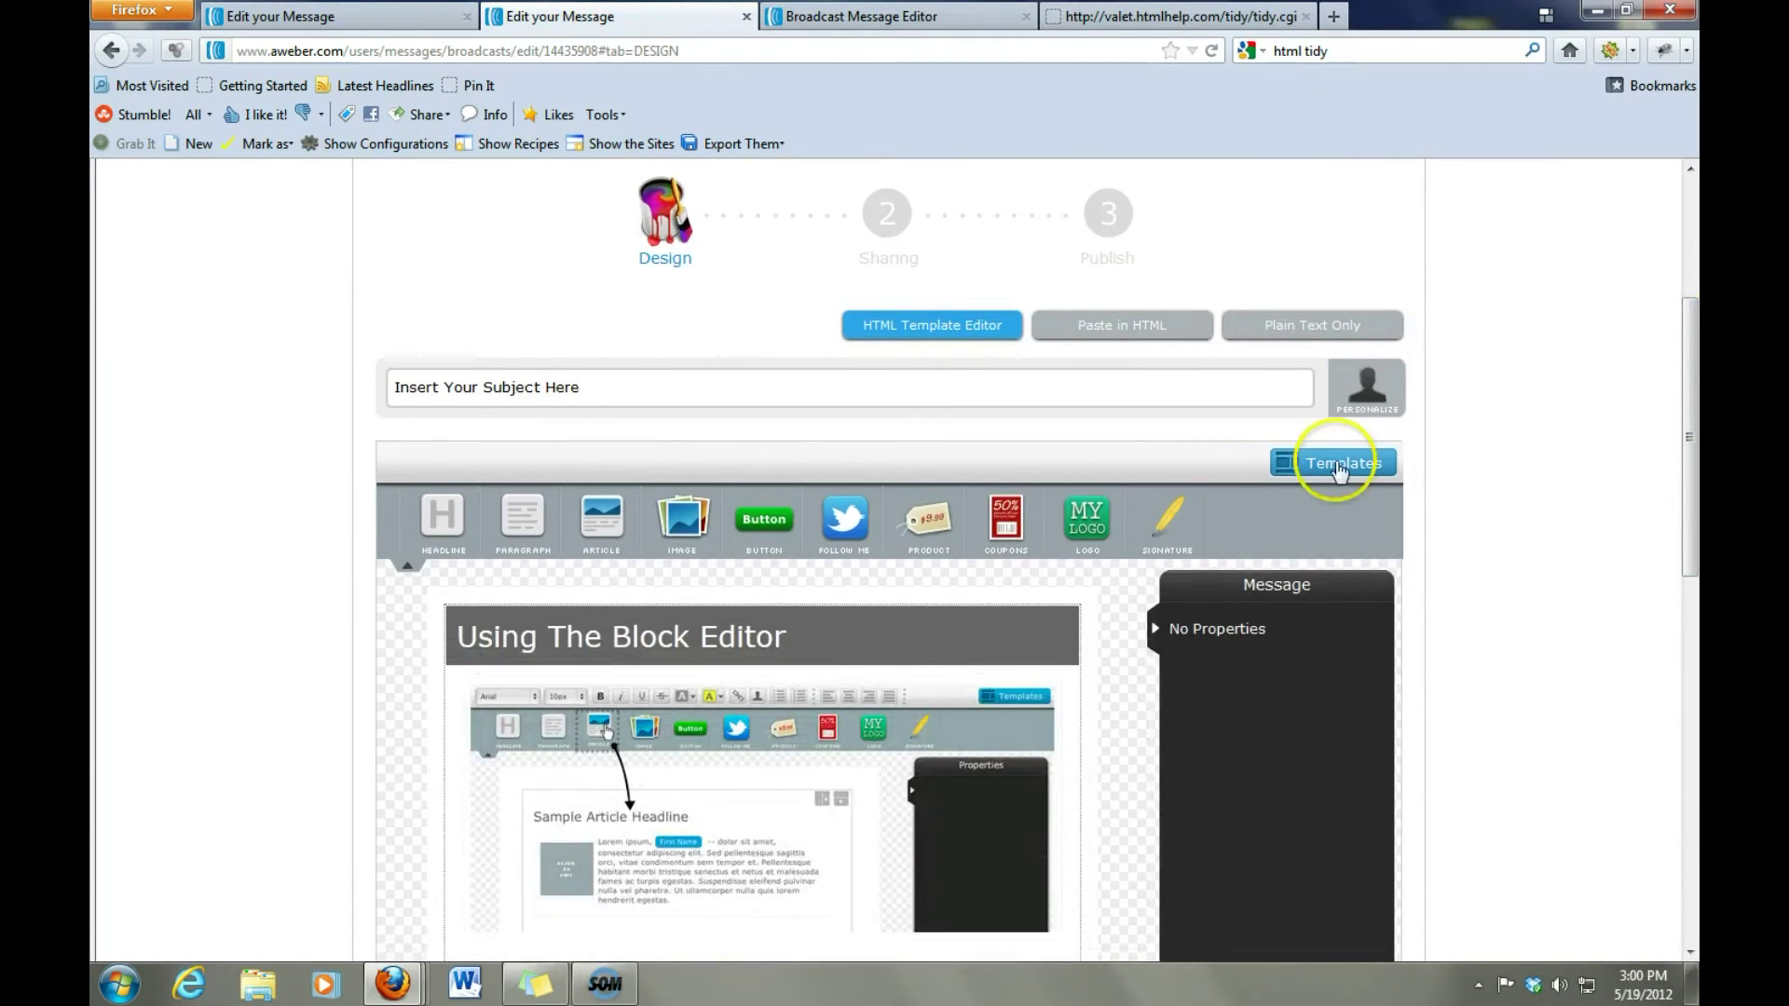
{"action": "left_click", "coordinate": [615, 685]}
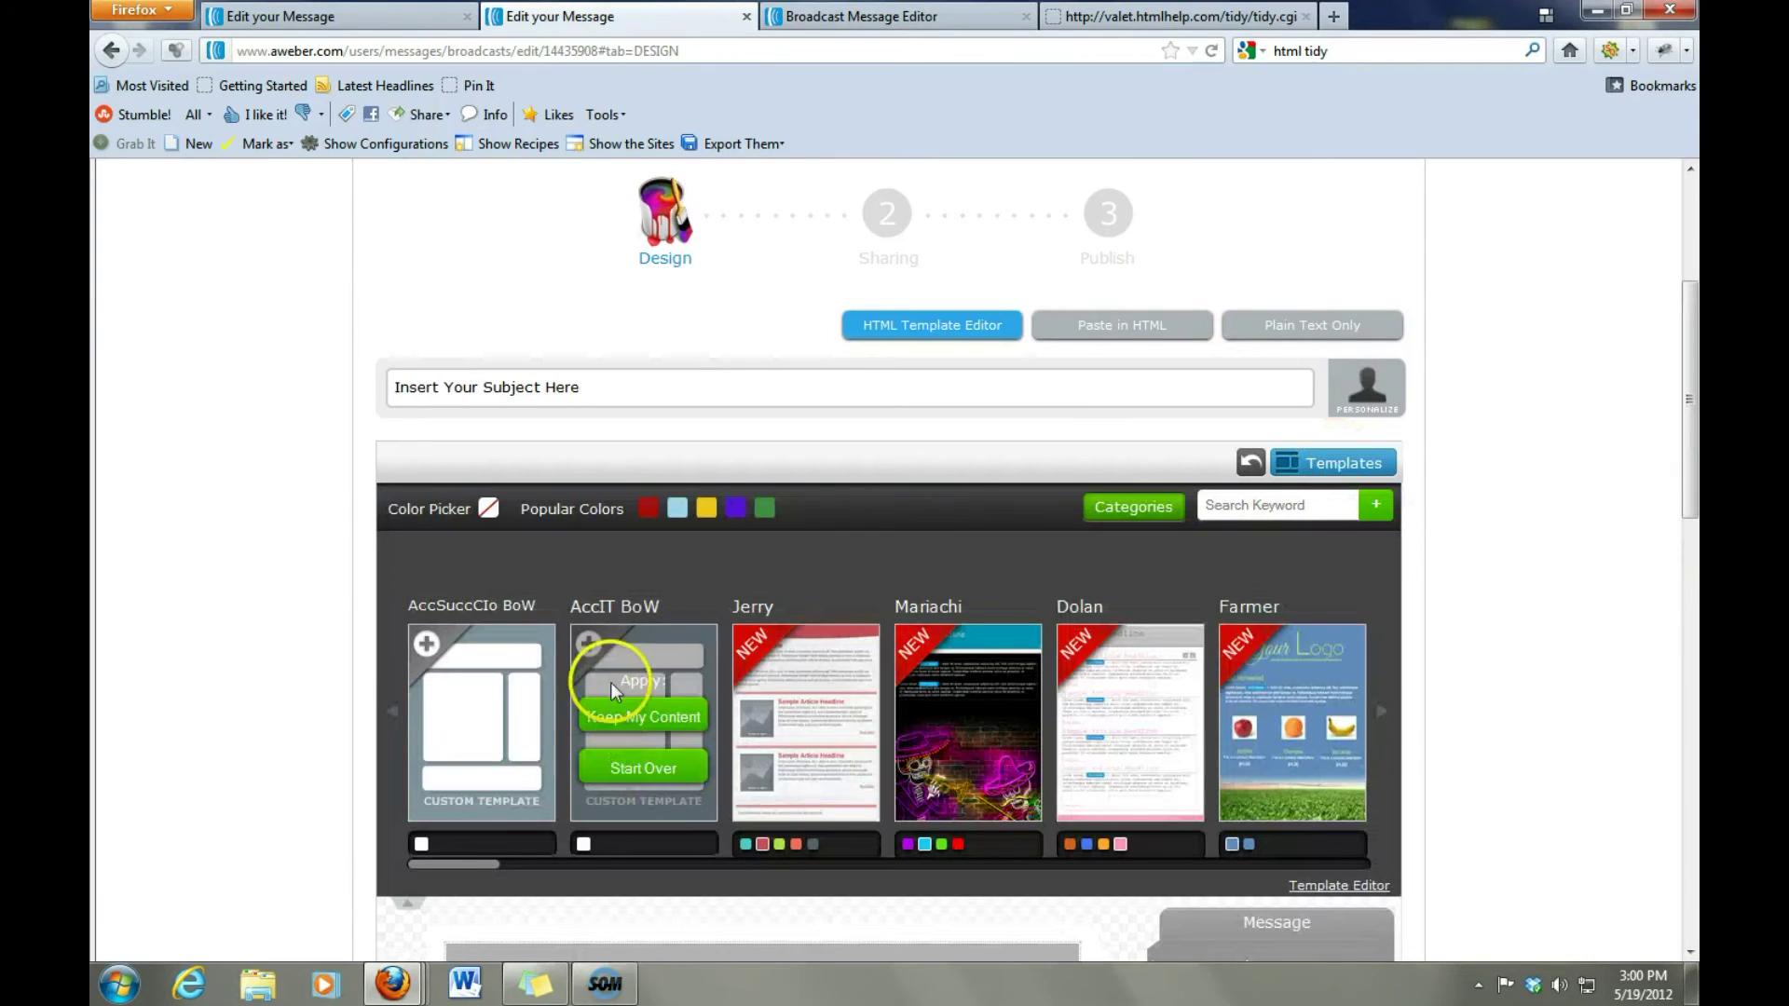
{"action": "left_click", "coordinate": [645, 769]}
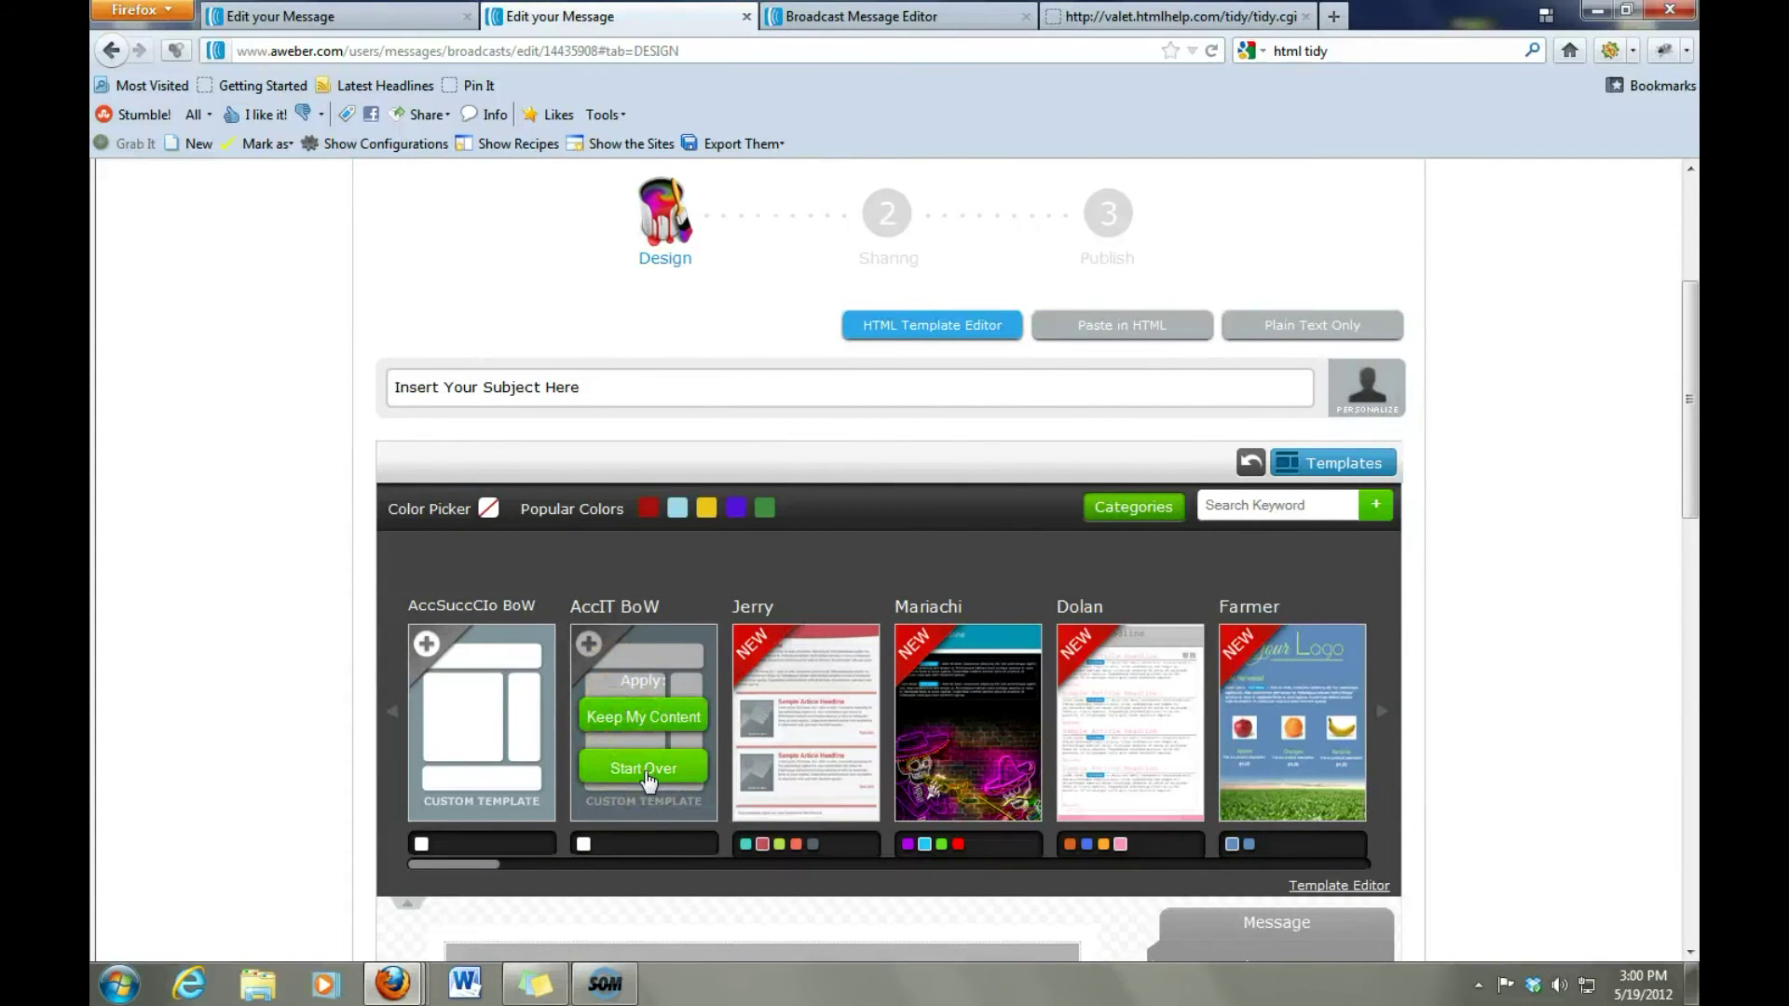
{"action": "left_click", "coordinate": [647, 775]}
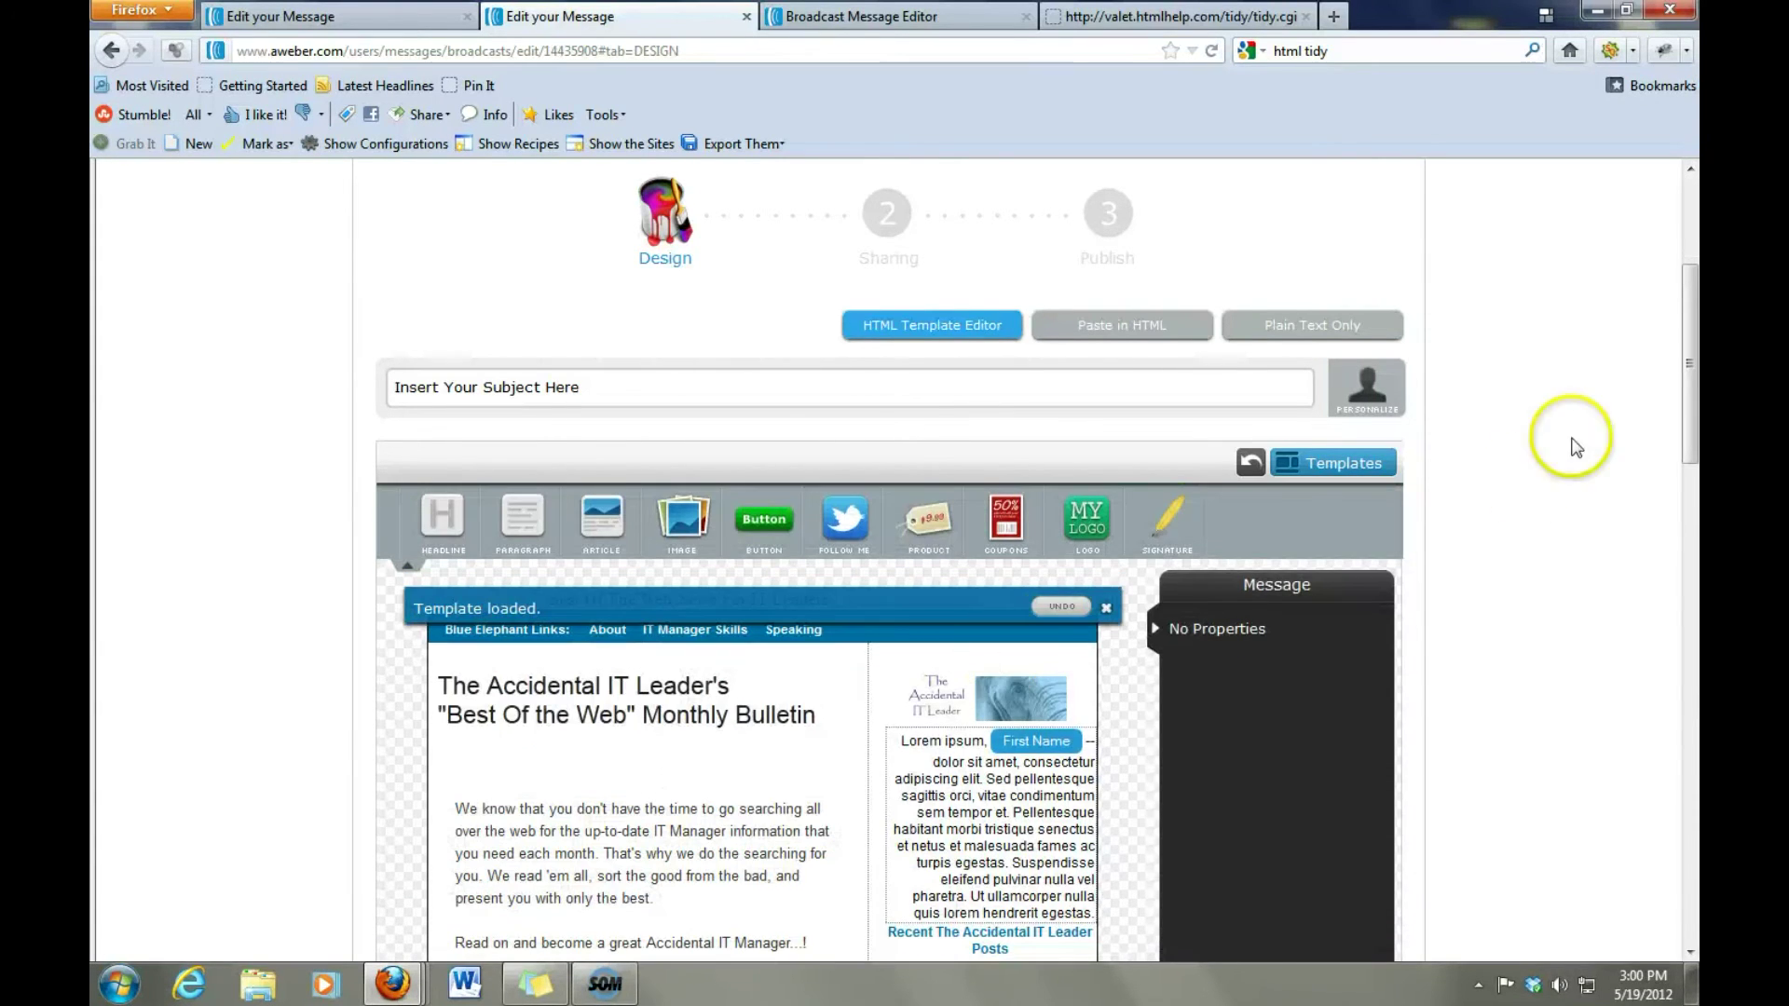
Add two more article blocks below the sample article in the message body.
{"action": "left_click", "coordinate": [1691, 365]}
{"action": "left_click_drag", "start_coordinate": [1690, 365], "coordinate": [1689, 487]}
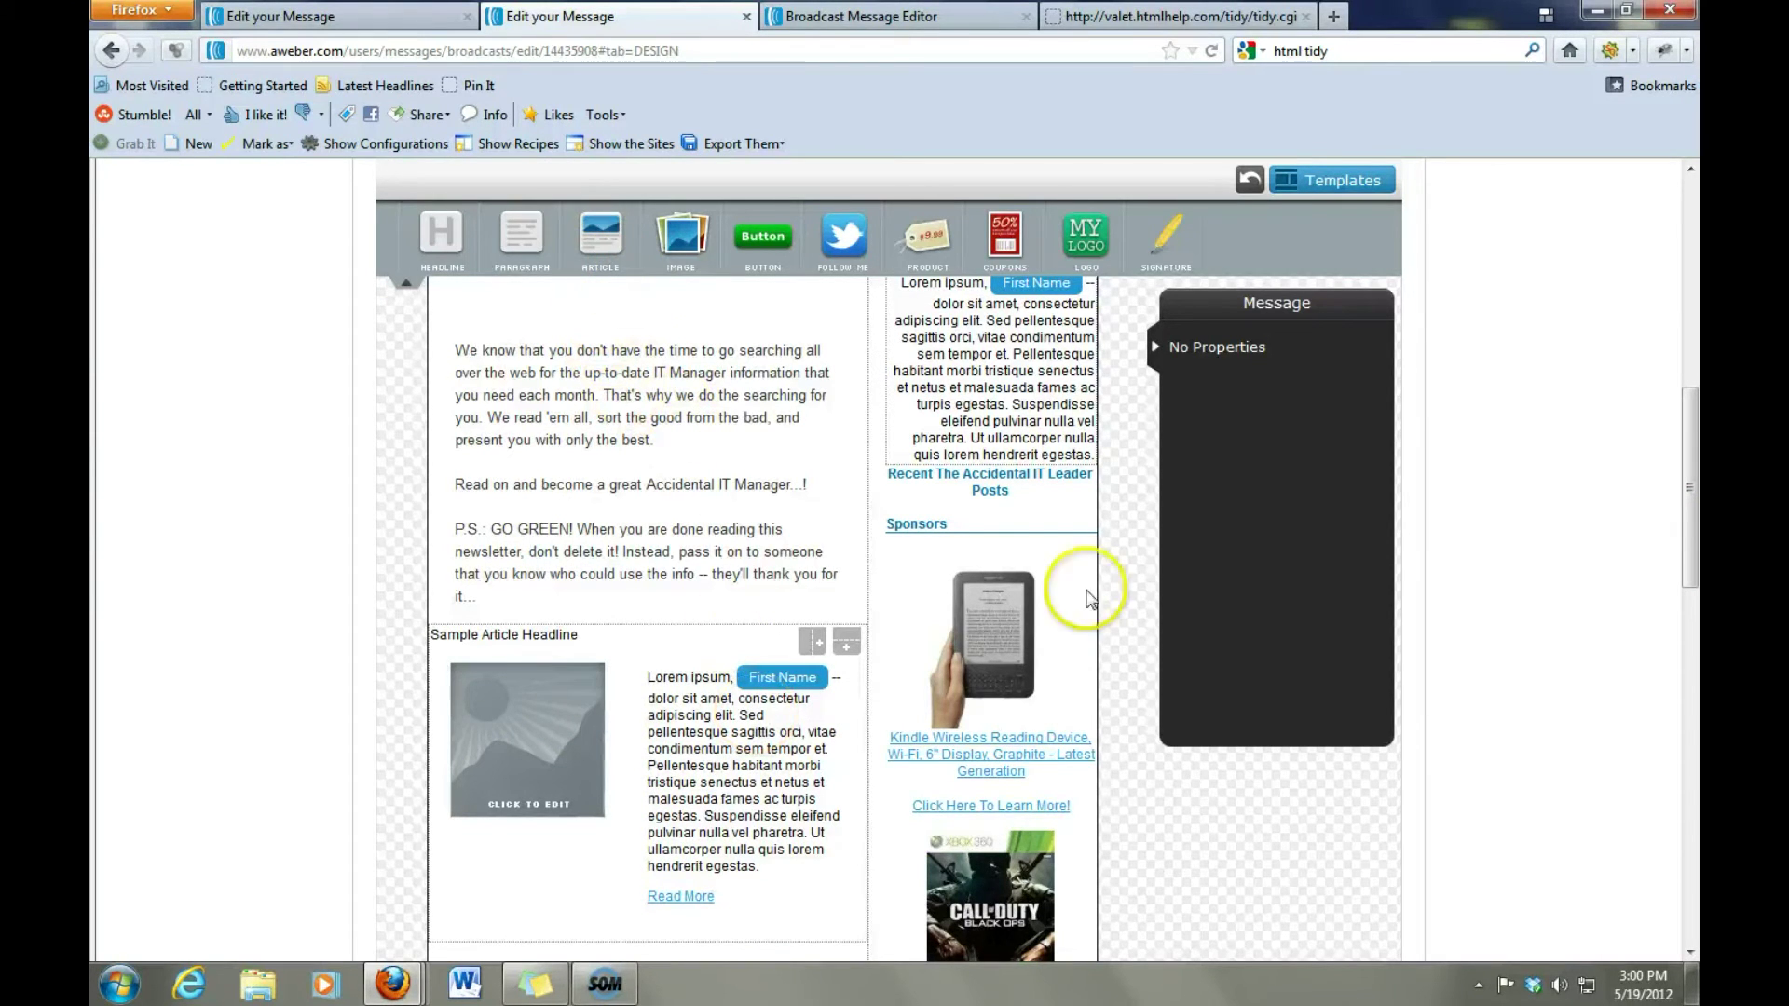
{"action": "left_click_drag", "start_coordinate": [1688, 478], "coordinate": [1690, 570]}
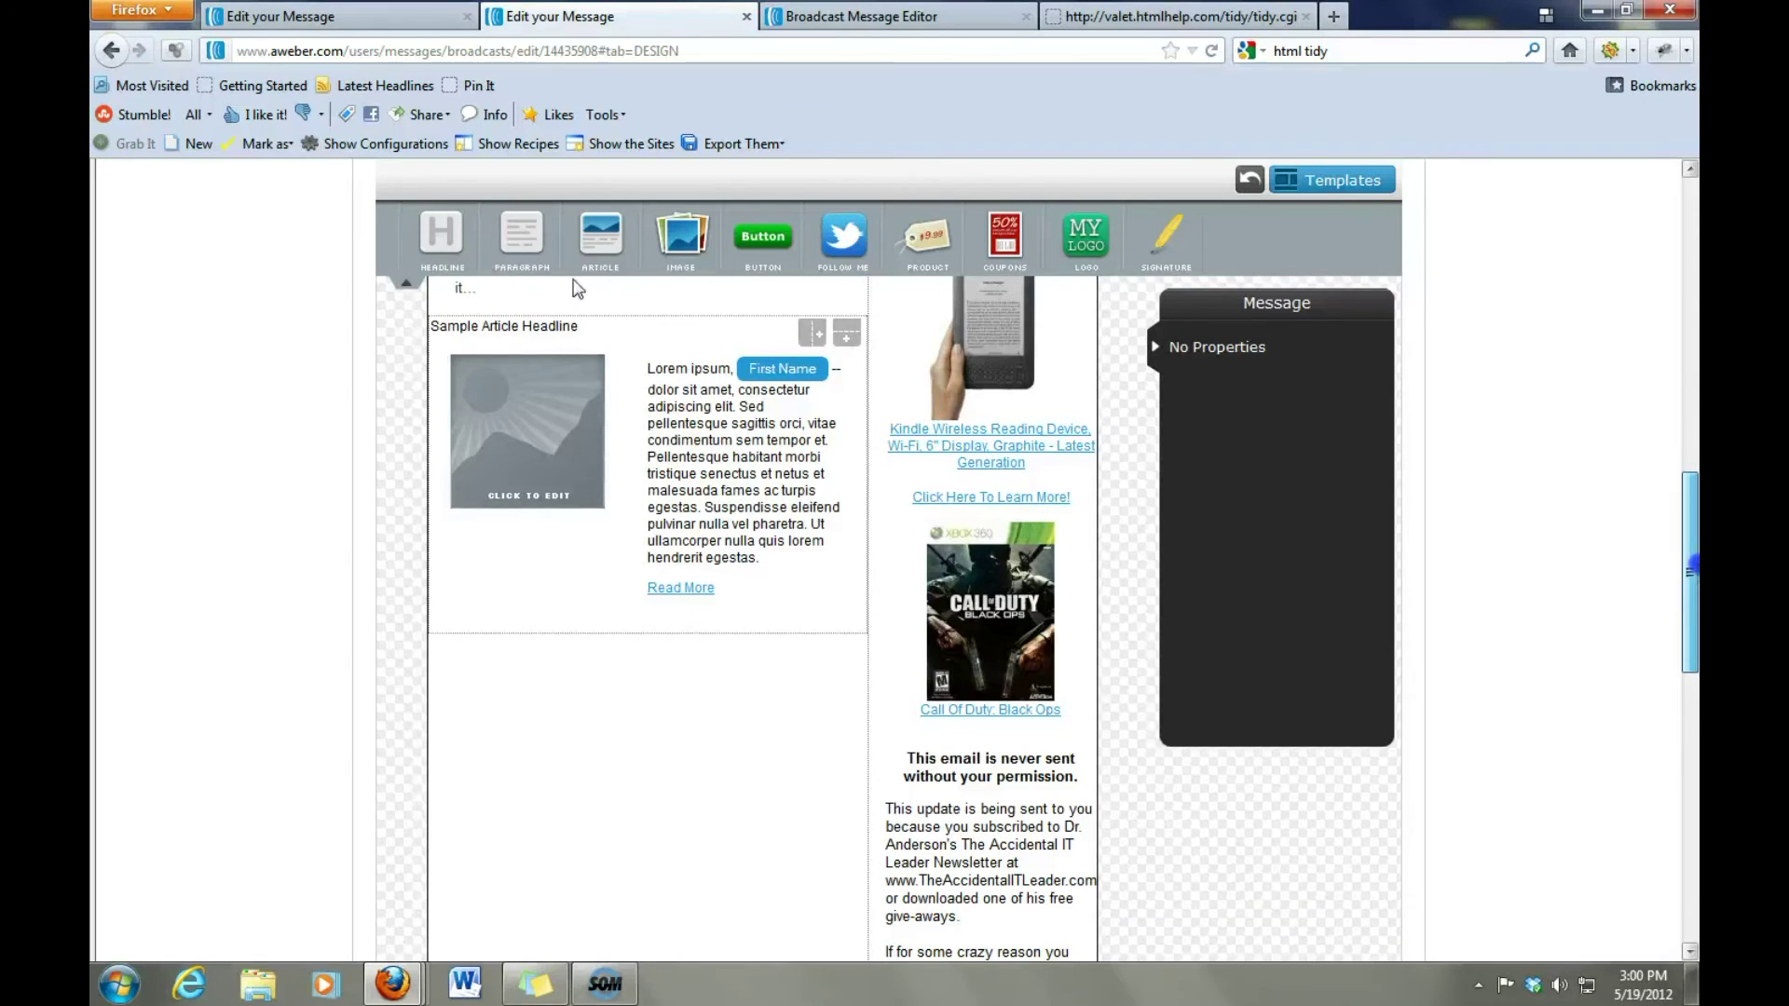
{"action": "scroll", "coordinate": [587, 270], "scroll_direction": "up", "scroll_amount": 1}
{"action": "left_click_drag", "start_coordinate": [609, 242], "coordinate": [615, 706]}
{"action": "left_click_drag", "start_coordinate": [1684, 479], "coordinate": [1684, 557]}
{"action": "left_click_drag", "start_coordinate": [795, 237], "coordinate": [794, 237]}
{"action": "left_click_drag", "start_coordinate": [601, 238], "coordinate": [652, 806]}
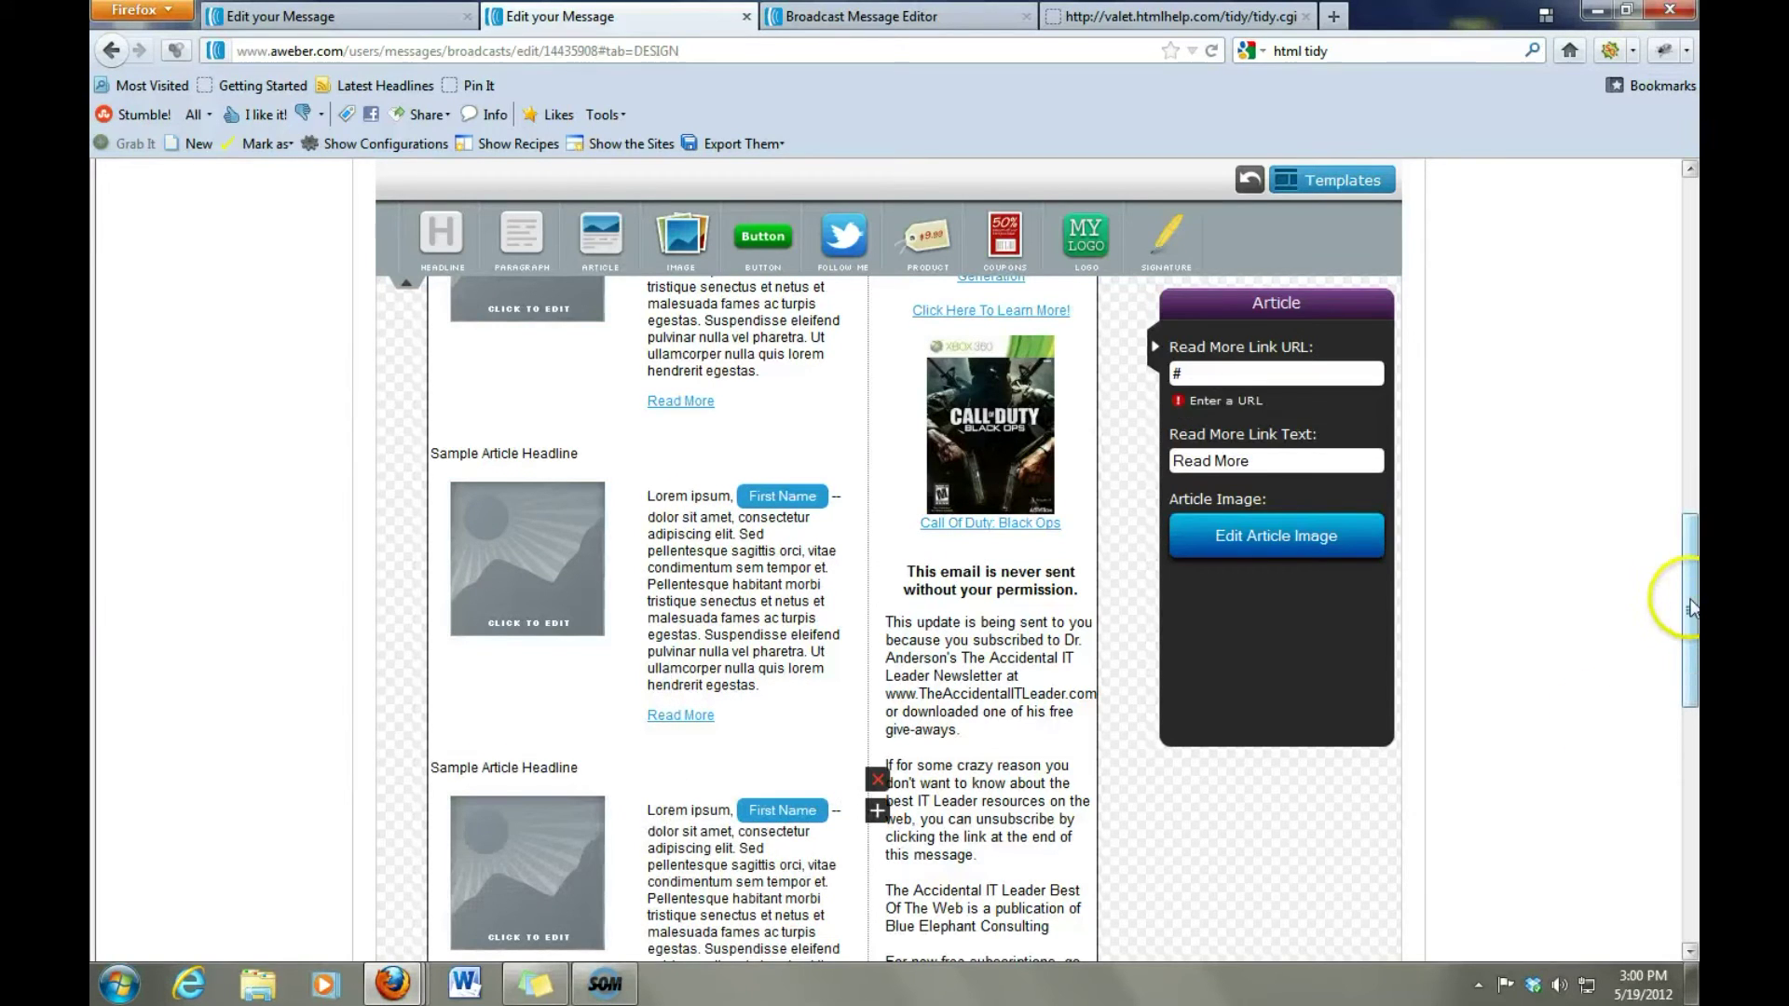
{"action": "mouse_move", "coordinate": [1690, 605]}
{"action": "left_mouse_down"}
{"action": "mouse_move", "coordinate": [1690, 442]}
{"action": "mouse_move", "coordinate": [1690, 574]}
{"action": "left_mouse_up"}
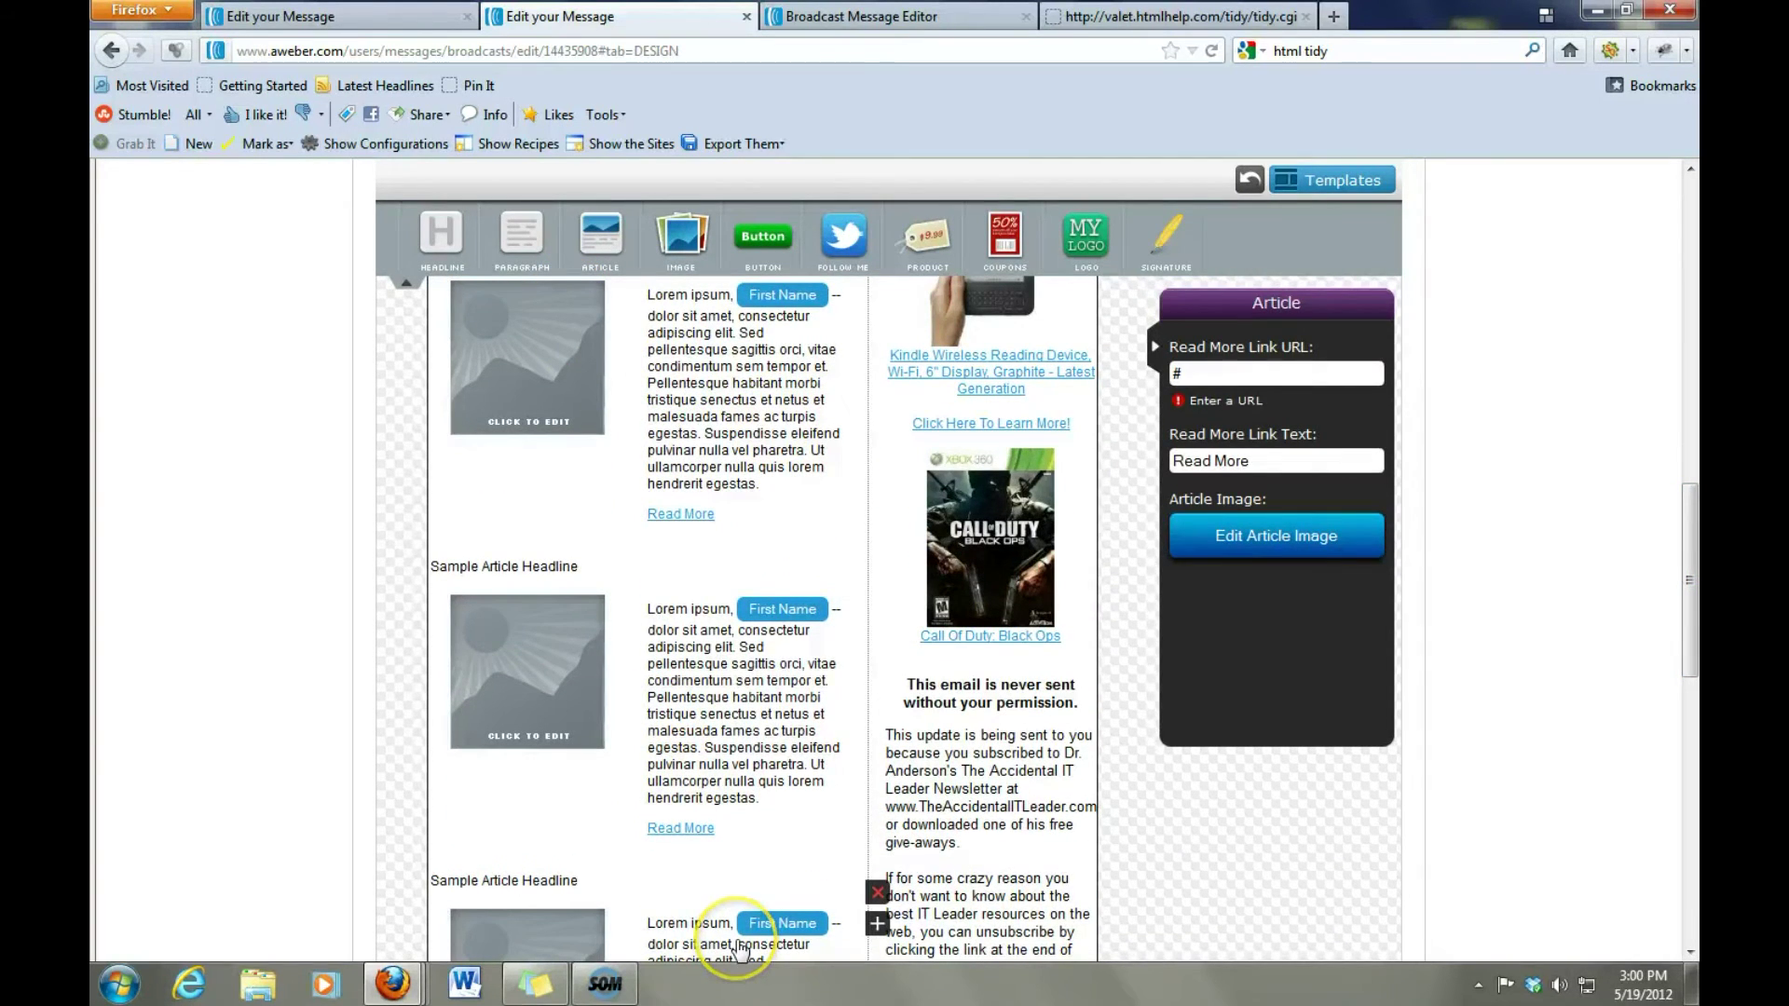
Open the placeholder text of the first article in the message body for editing.
{"action": "left_click", "coordinate": [742, 391]}
{"action": "double_click", "coordinate": [745, 391]}
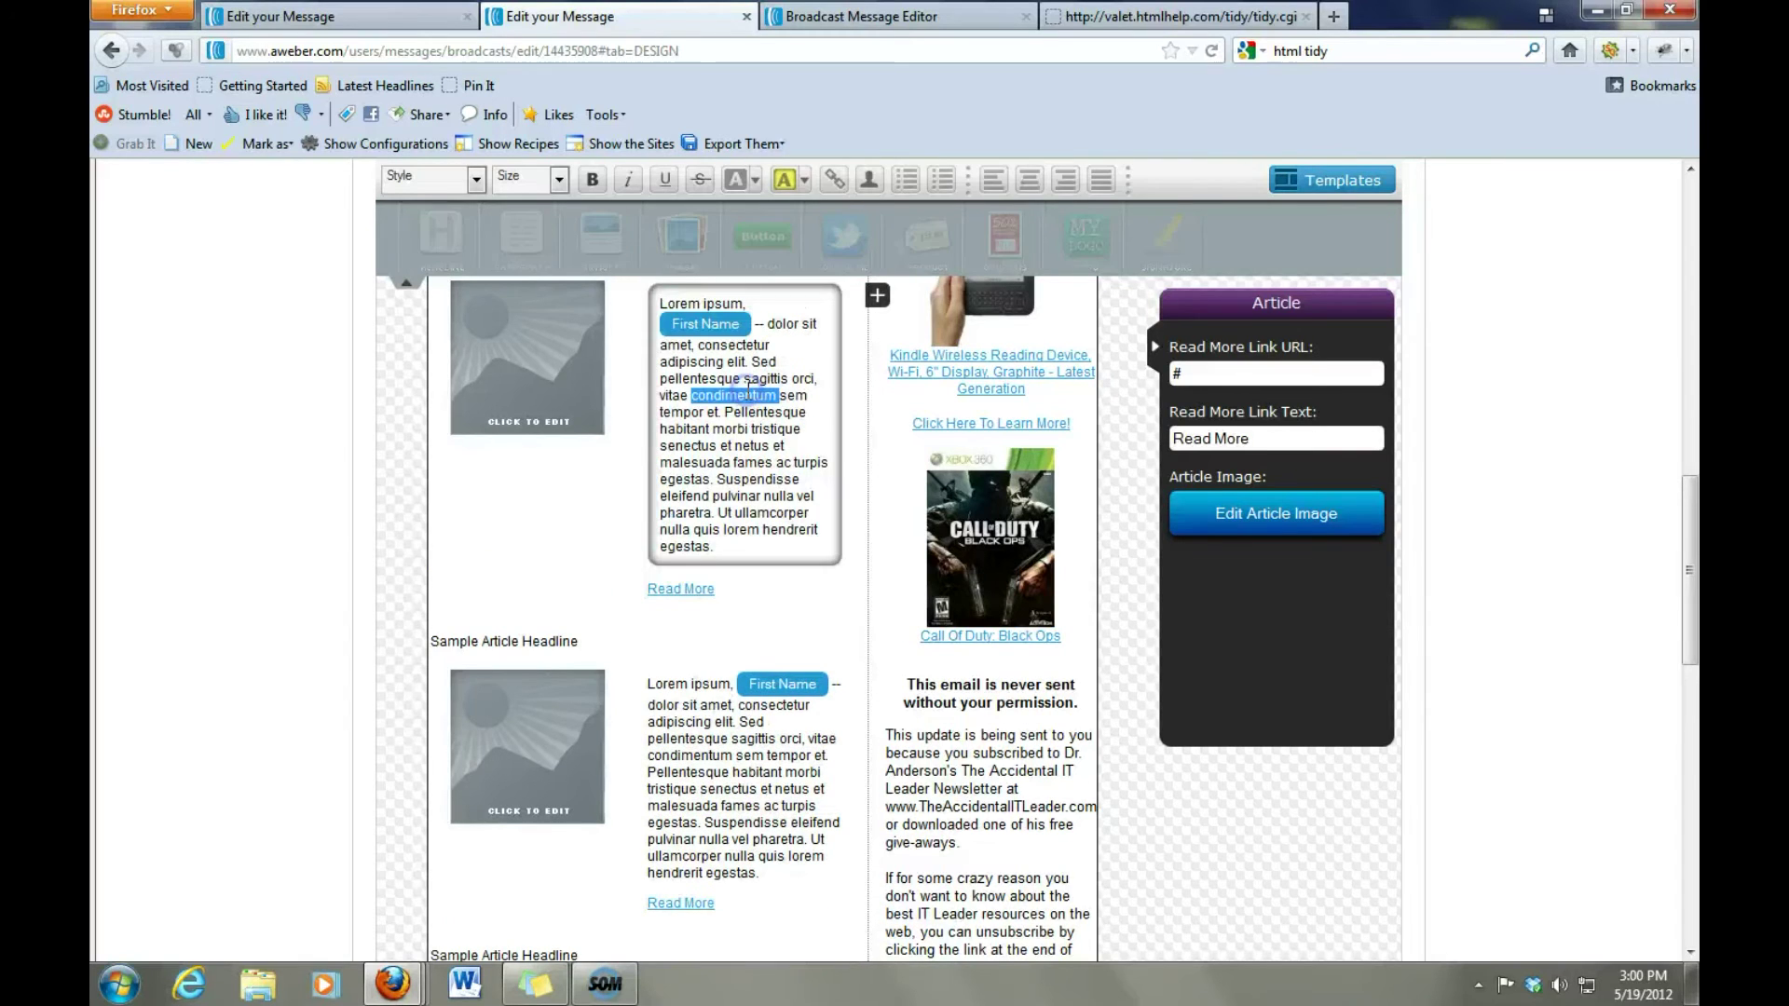
{"action": "left_click", "coordinate": [1691, 575]}
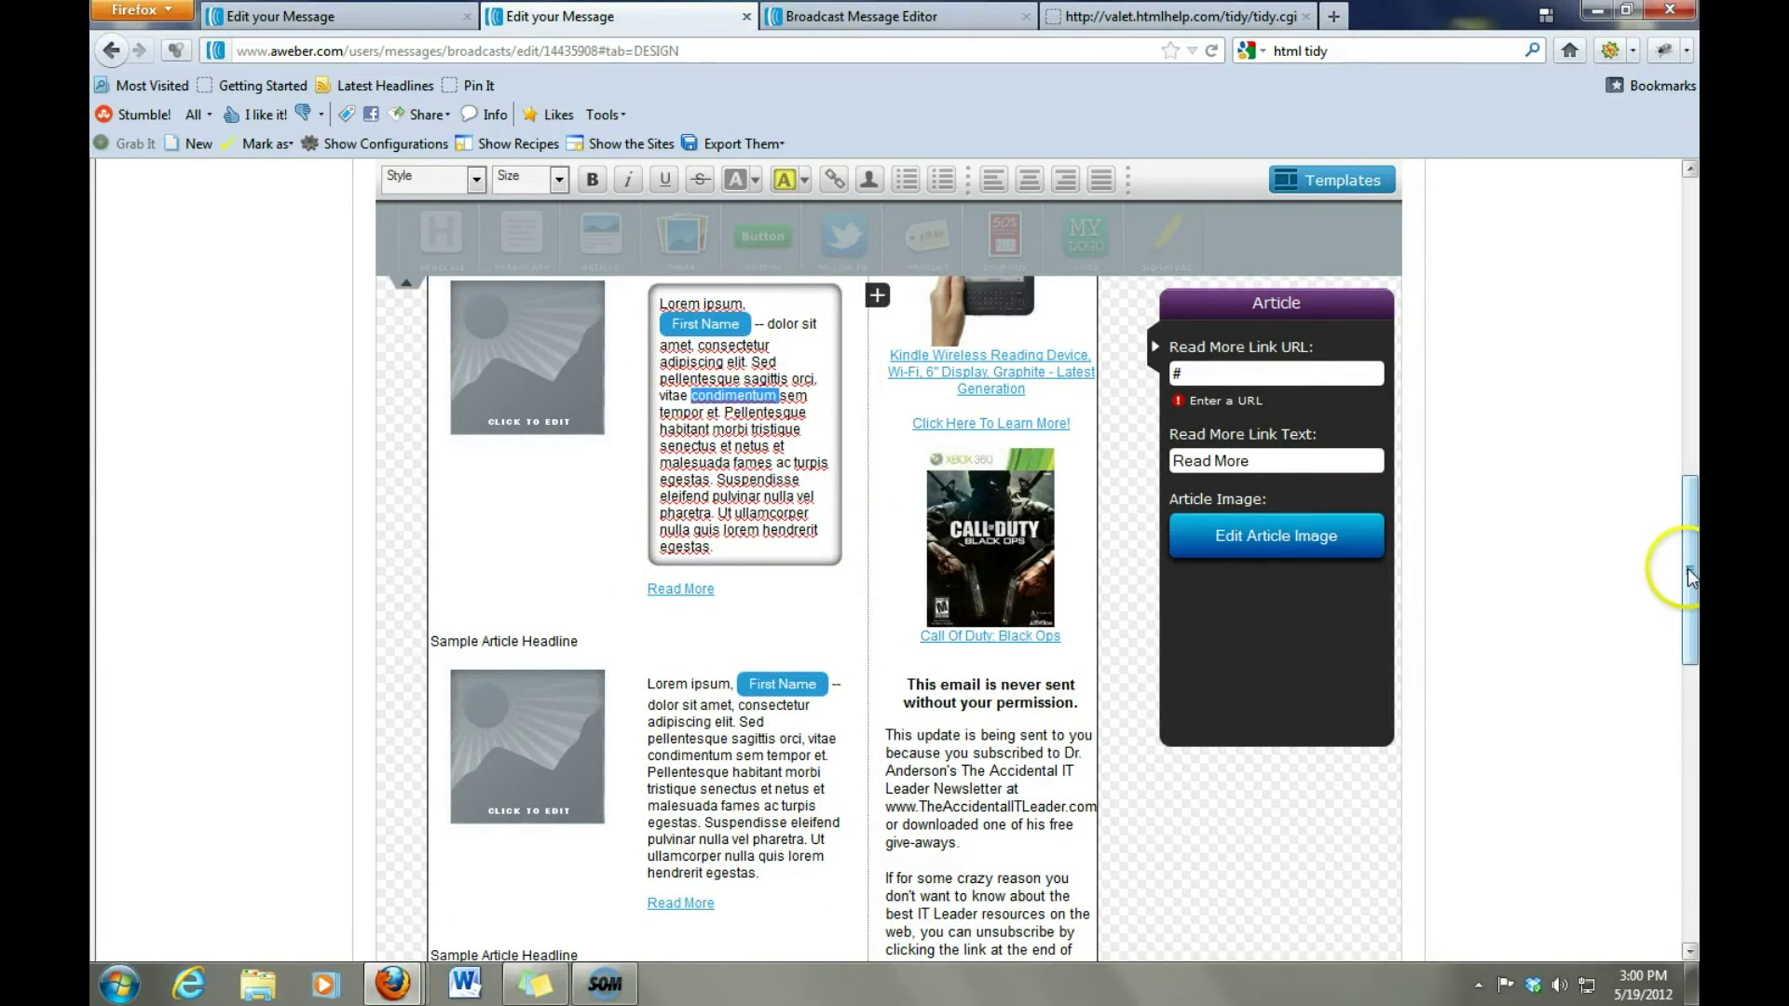
Add another paragraph block below the existing placeholder paragraph in the message sidebar.
{"action": "scroll", "coordinate": [1641, 490], "scroll_direction": "up", "scroll_amount": 10}
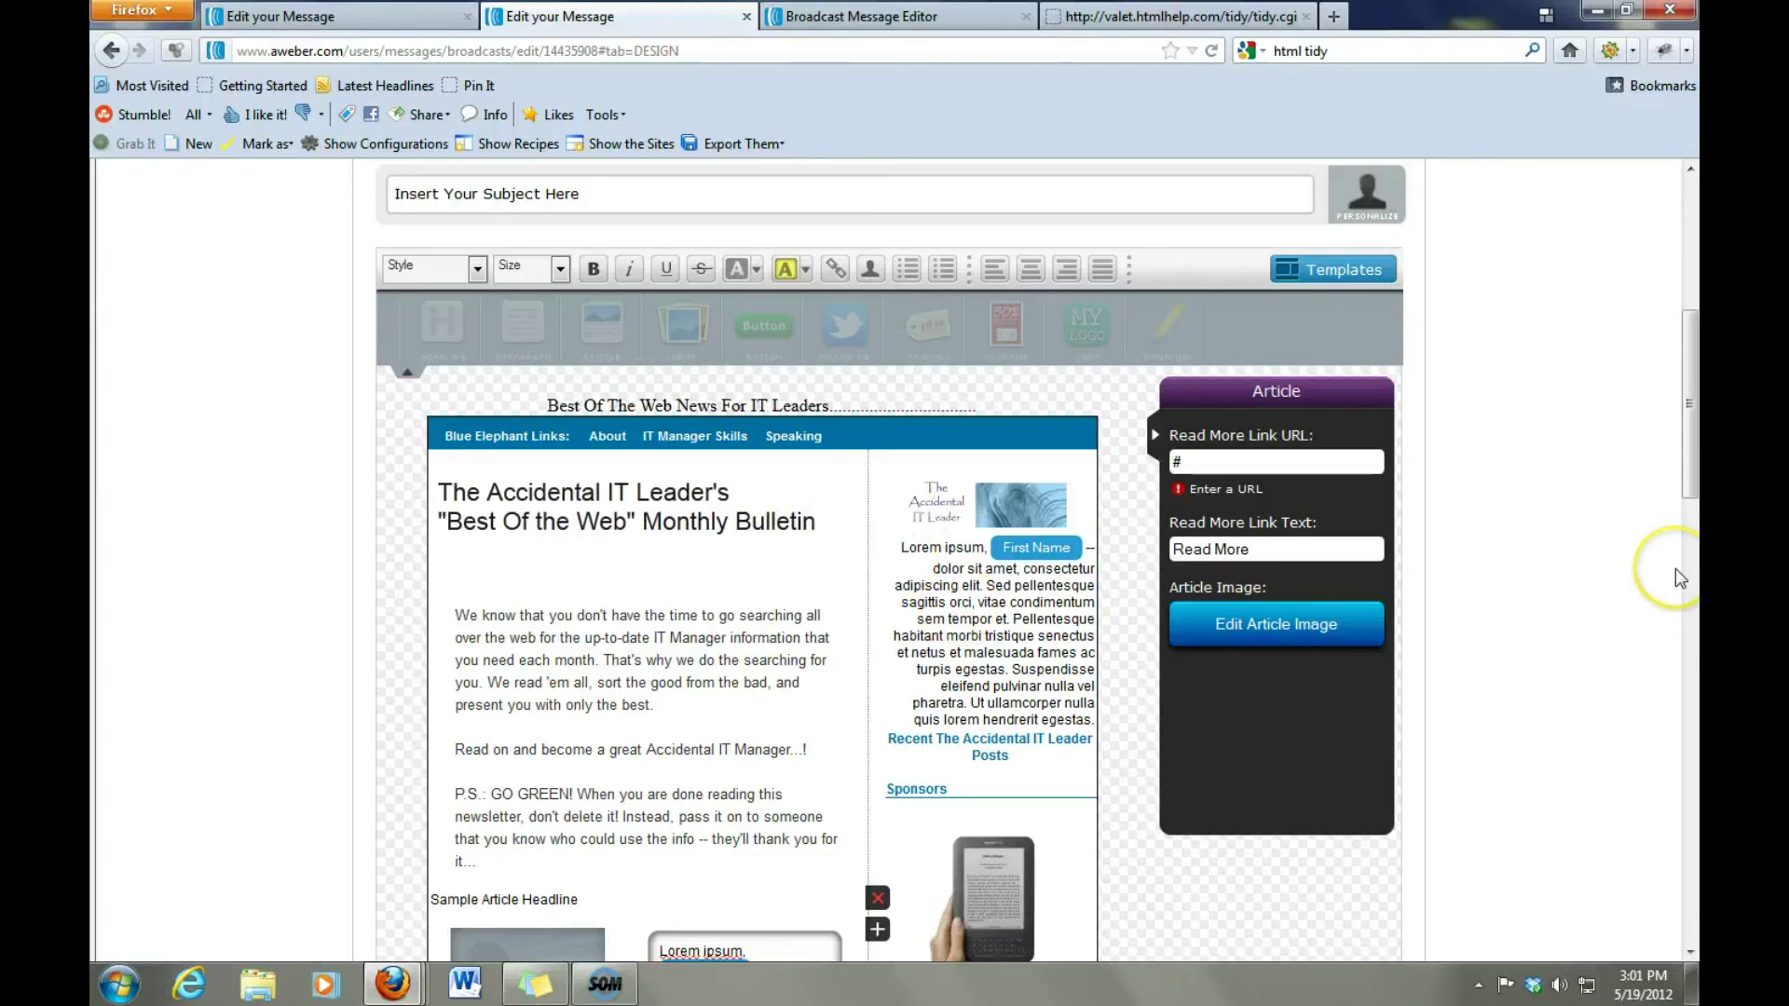
{"action": "left_click", "coordinate": [1080, 773]}
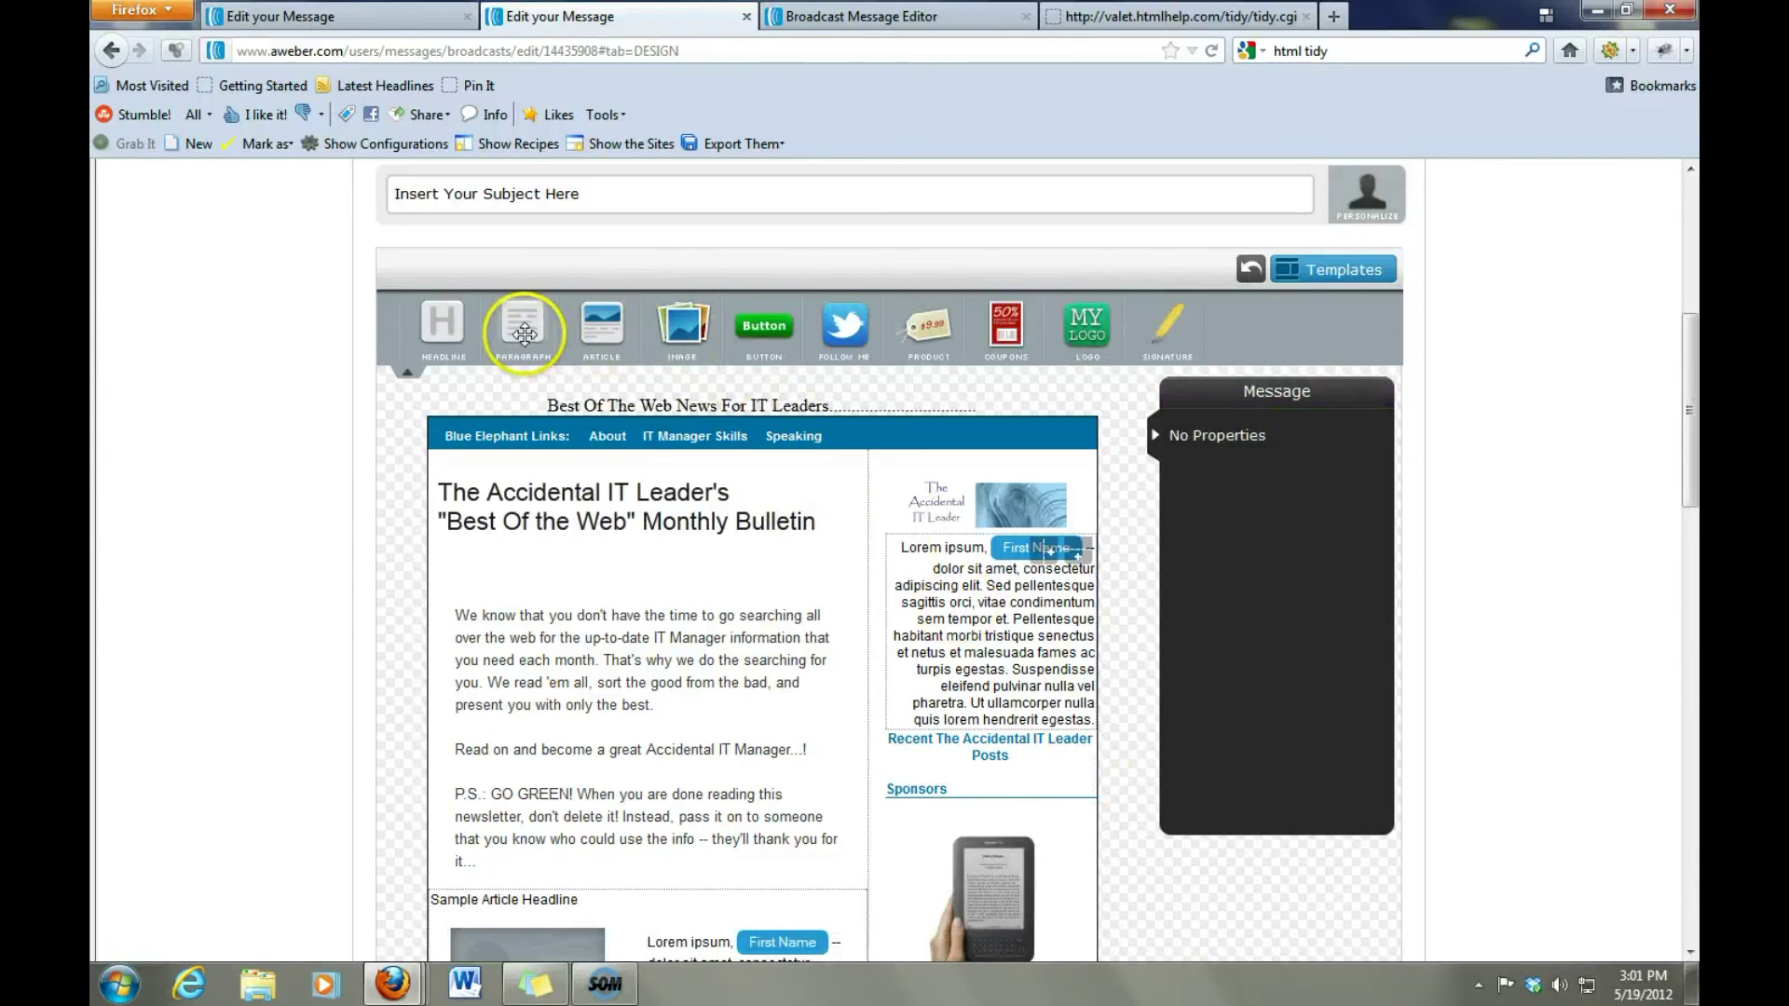
{"action": "left_click_drag", "start_coordinate": [524, 333], "coordinate": [971, 762]}
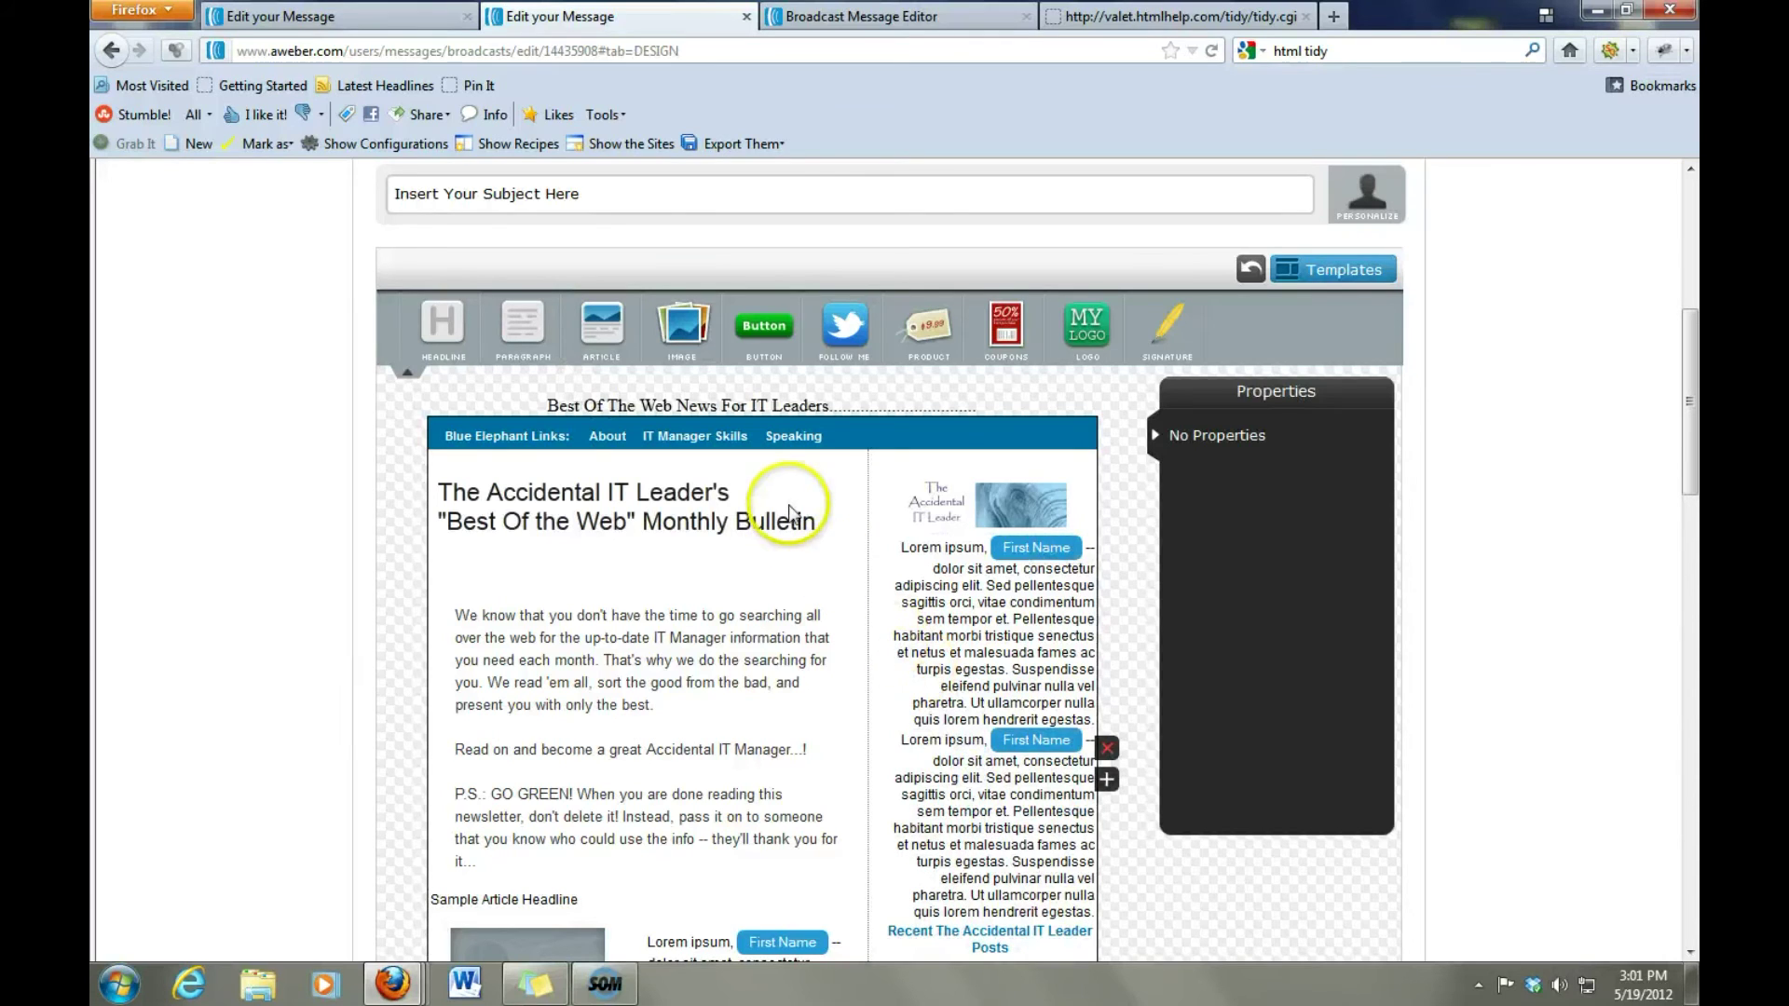
{"action": "double_click", "coordinate": [959, 571]}
{"action": "key", "text": "Home"}
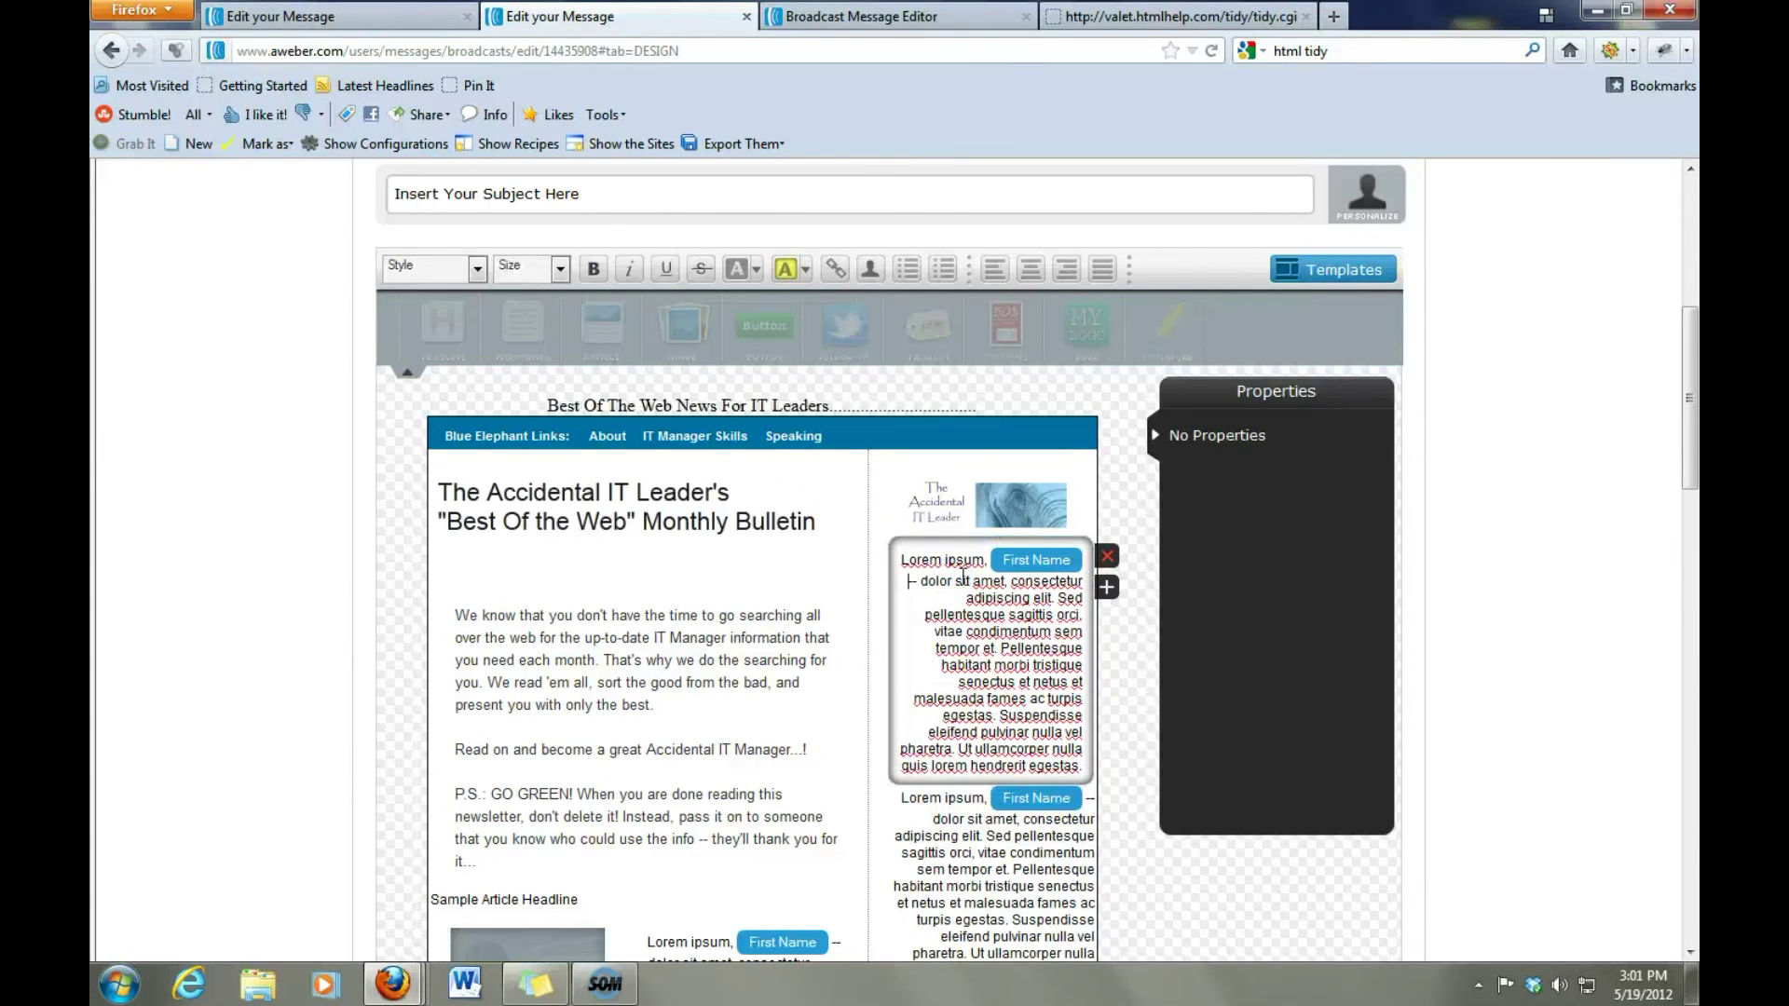
{"action": "key", "text": "ctrl+a"}
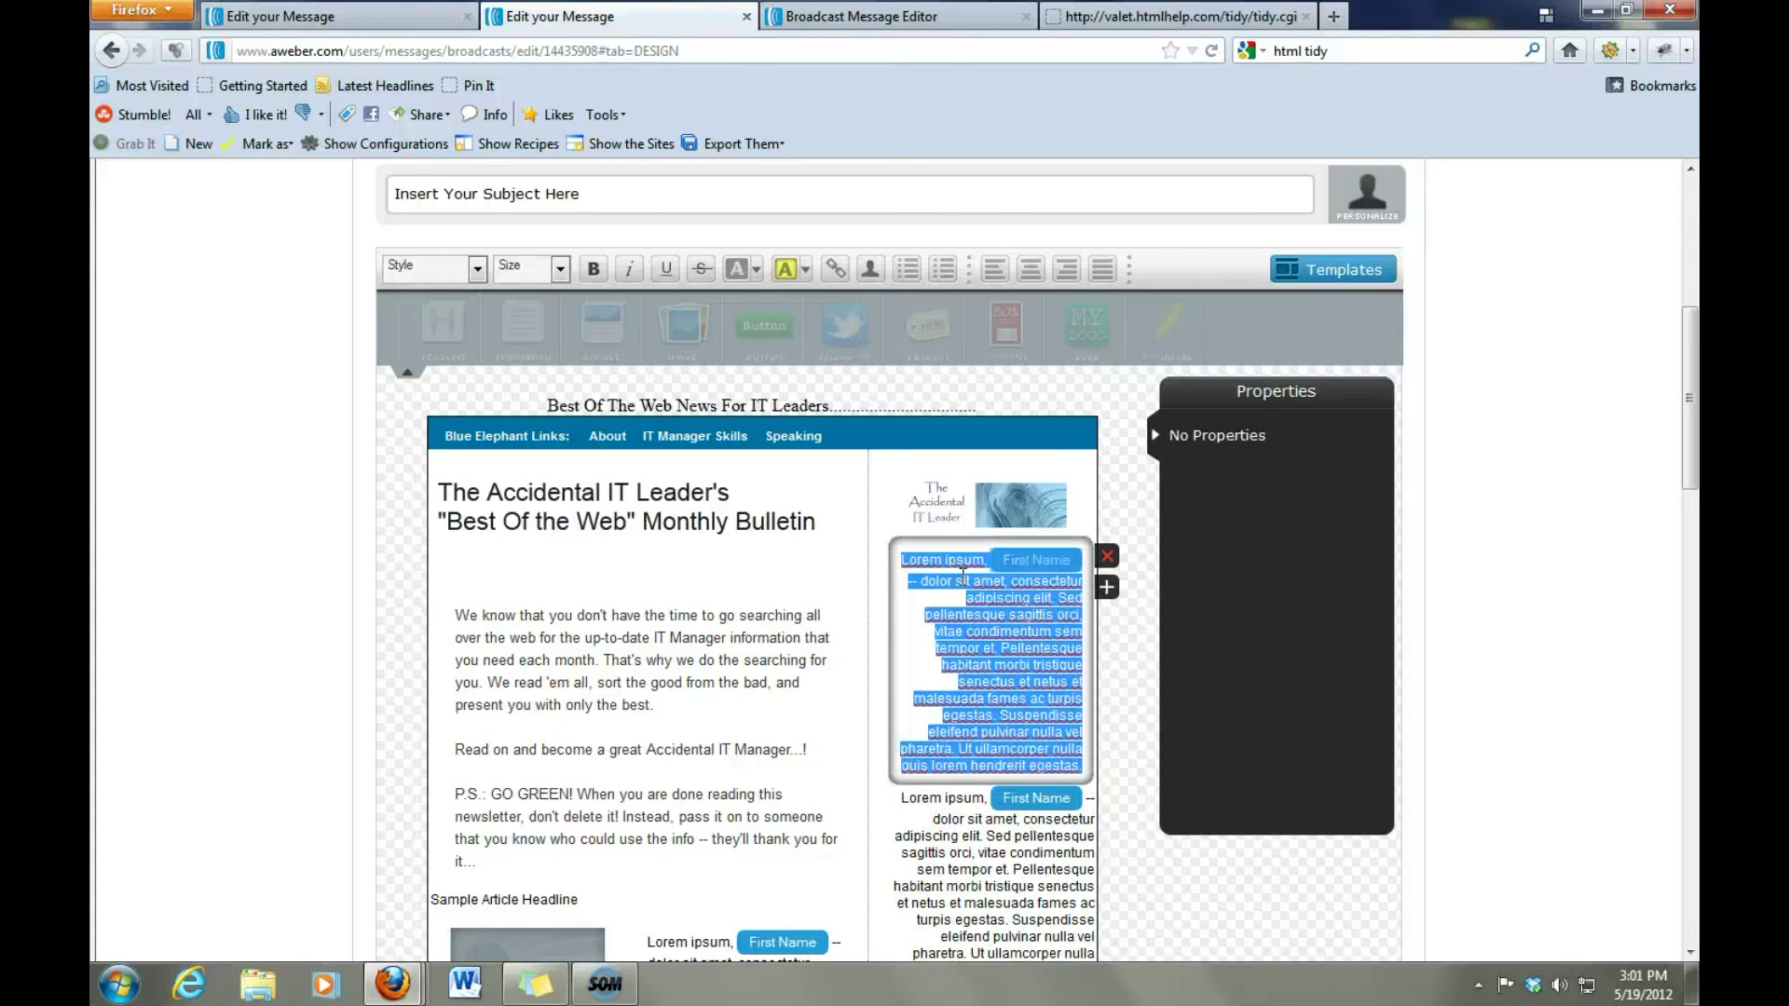
{"action": "type", "text": "www."}
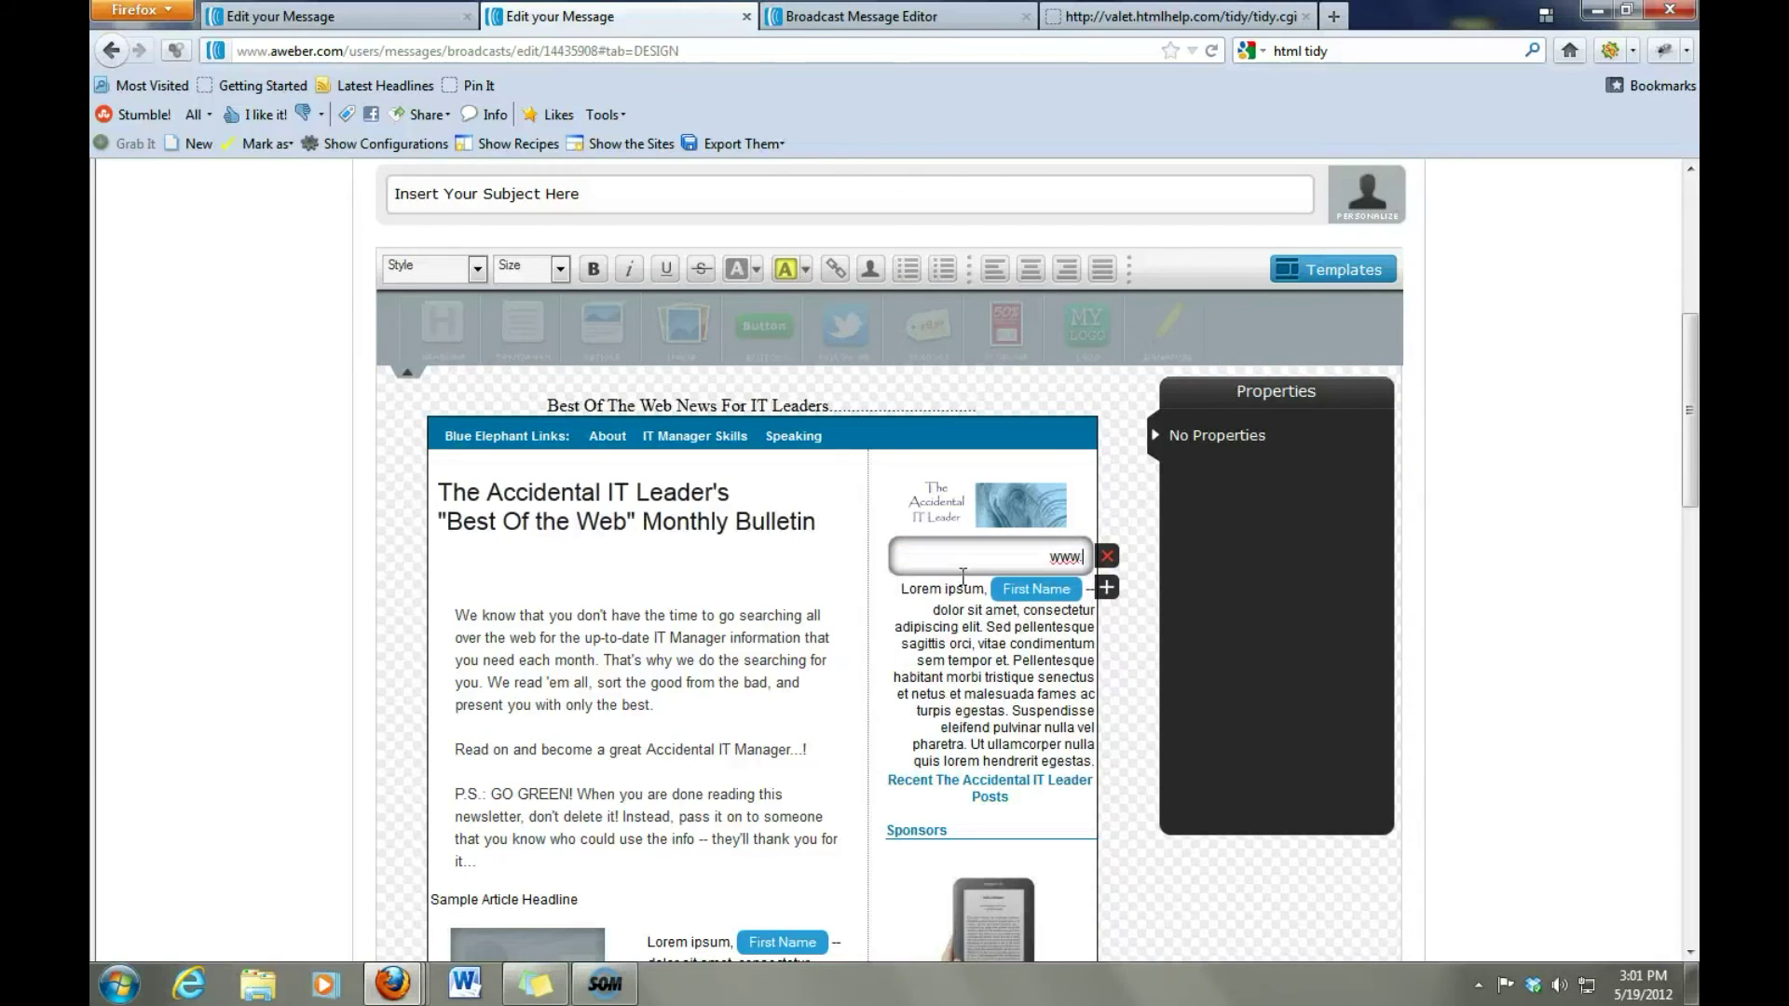
{"action": "type", "text": "google.com"}
{"action": "left_click", "coordinate": [937, 683]}
{"action": "left_click", "coordinate": [934, 673]}
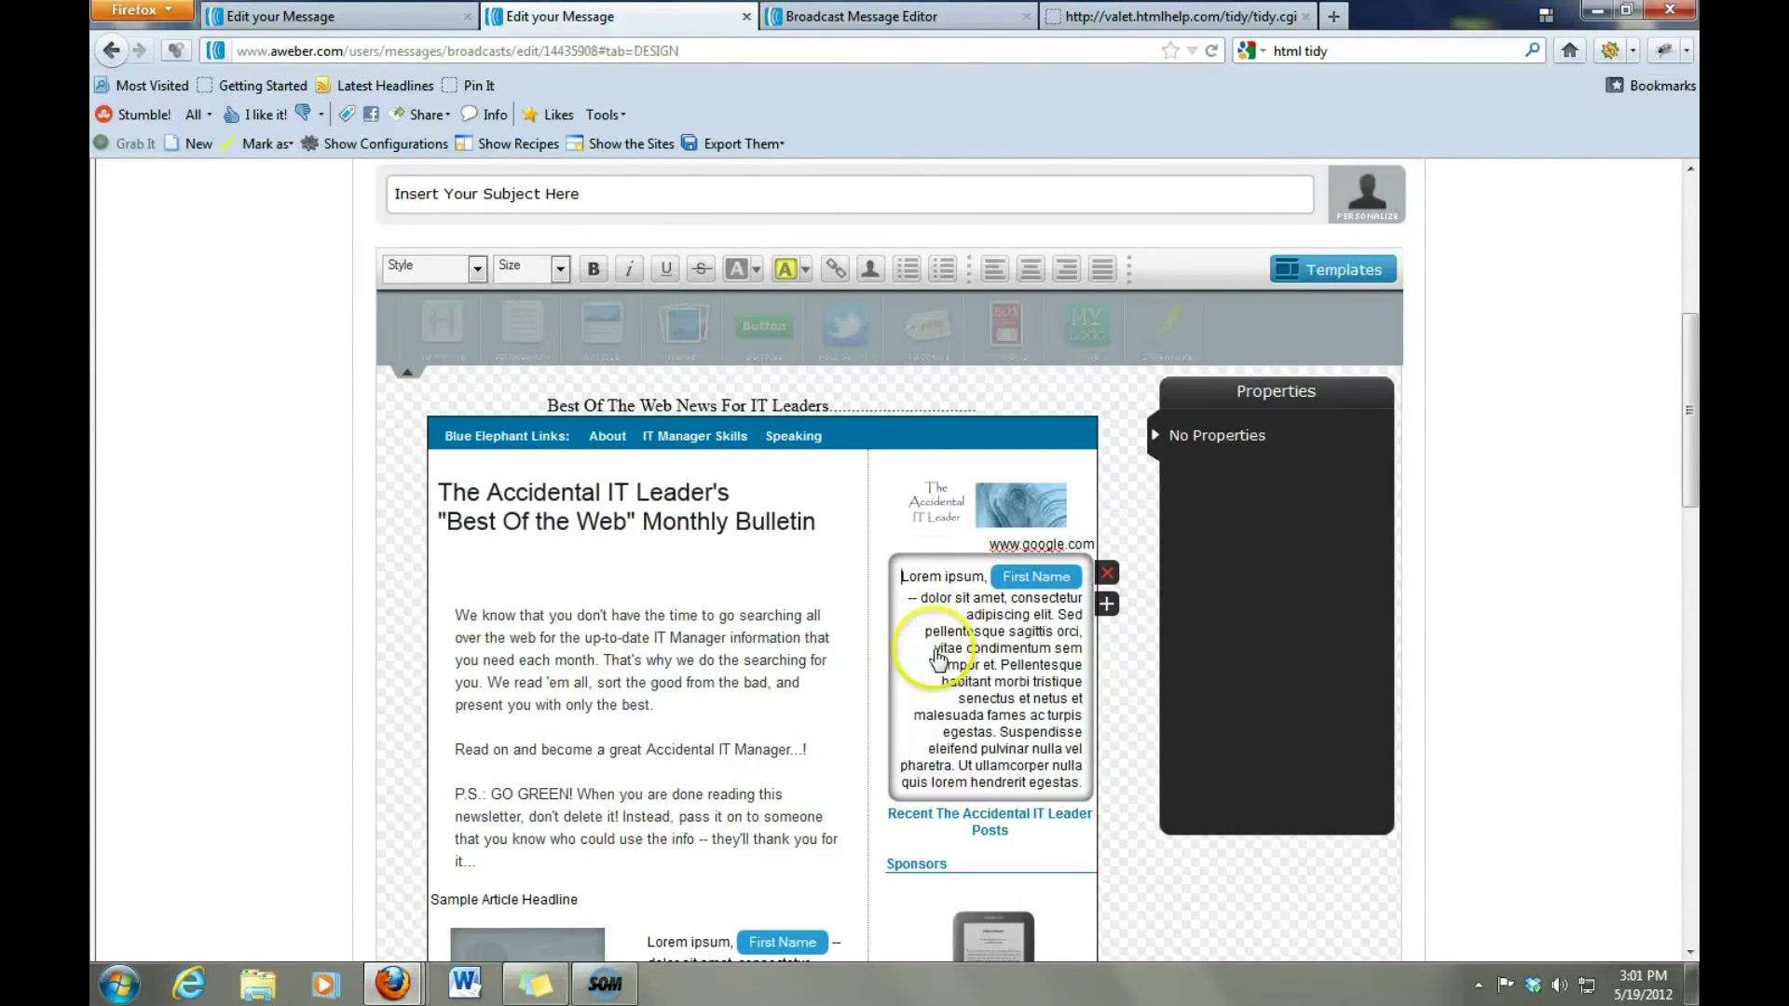
{"action": "key", "text": "ctrl+a"}
{"action": "type", "text": "www.yahoo"}
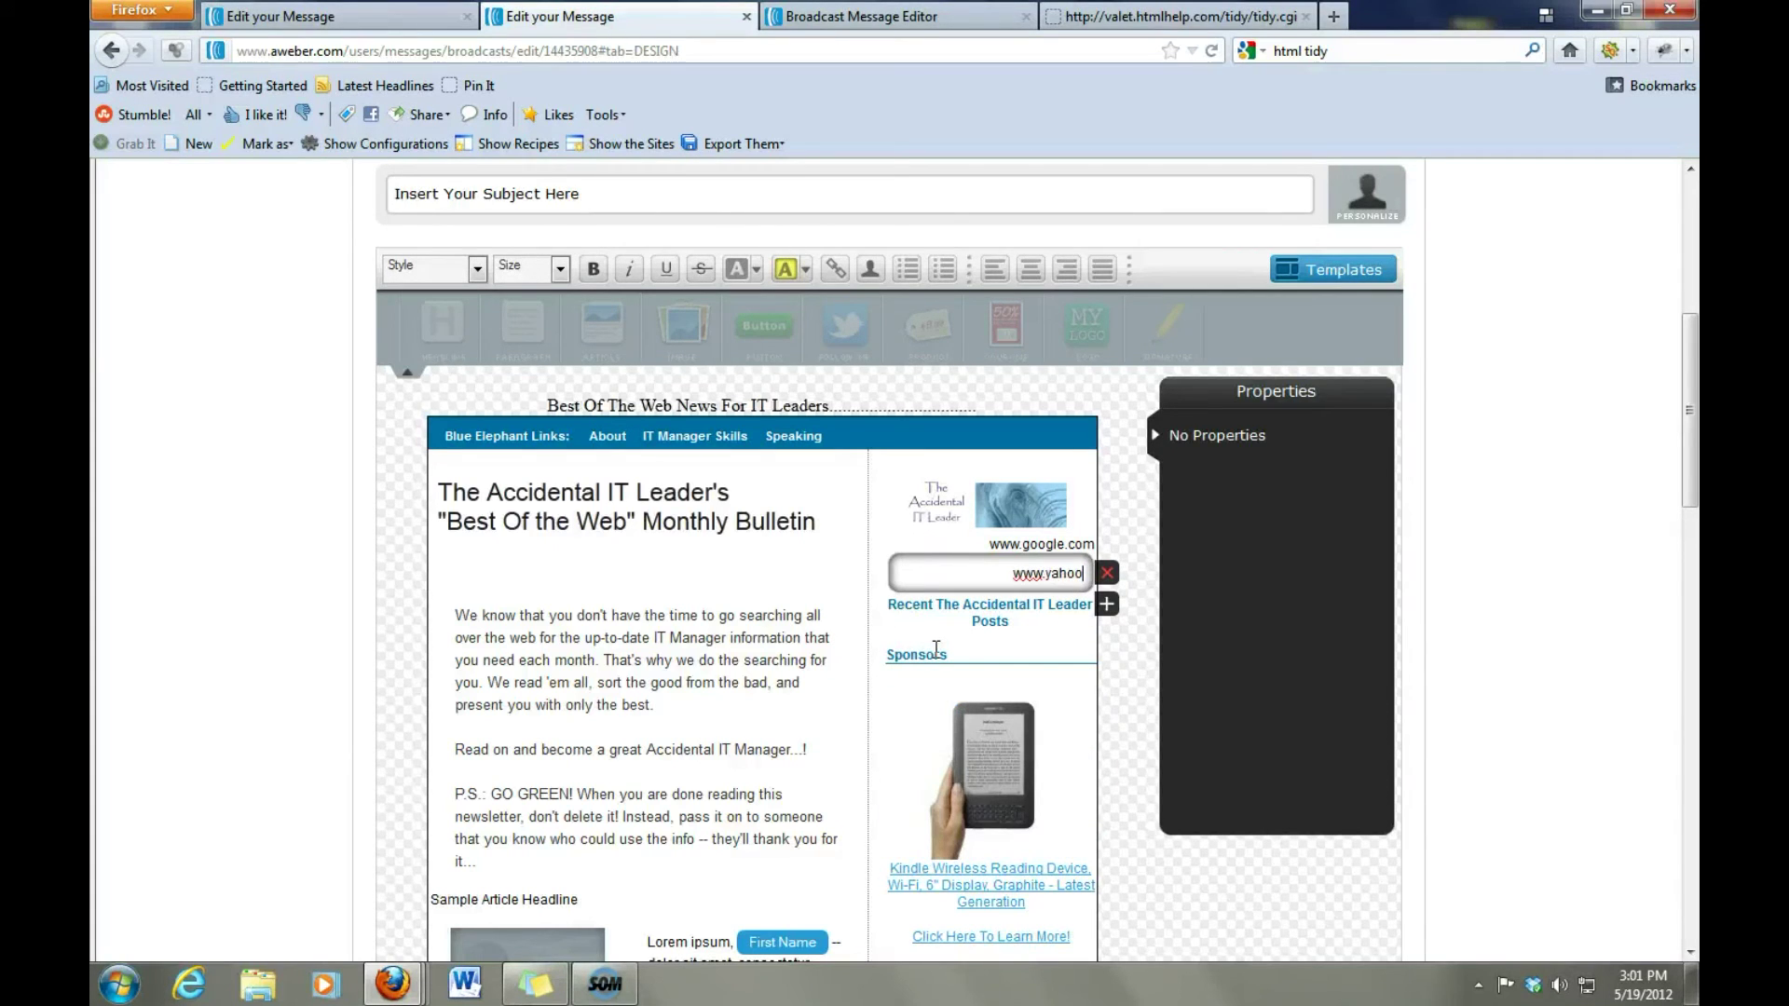
{"action": "type", "text": ".com"}
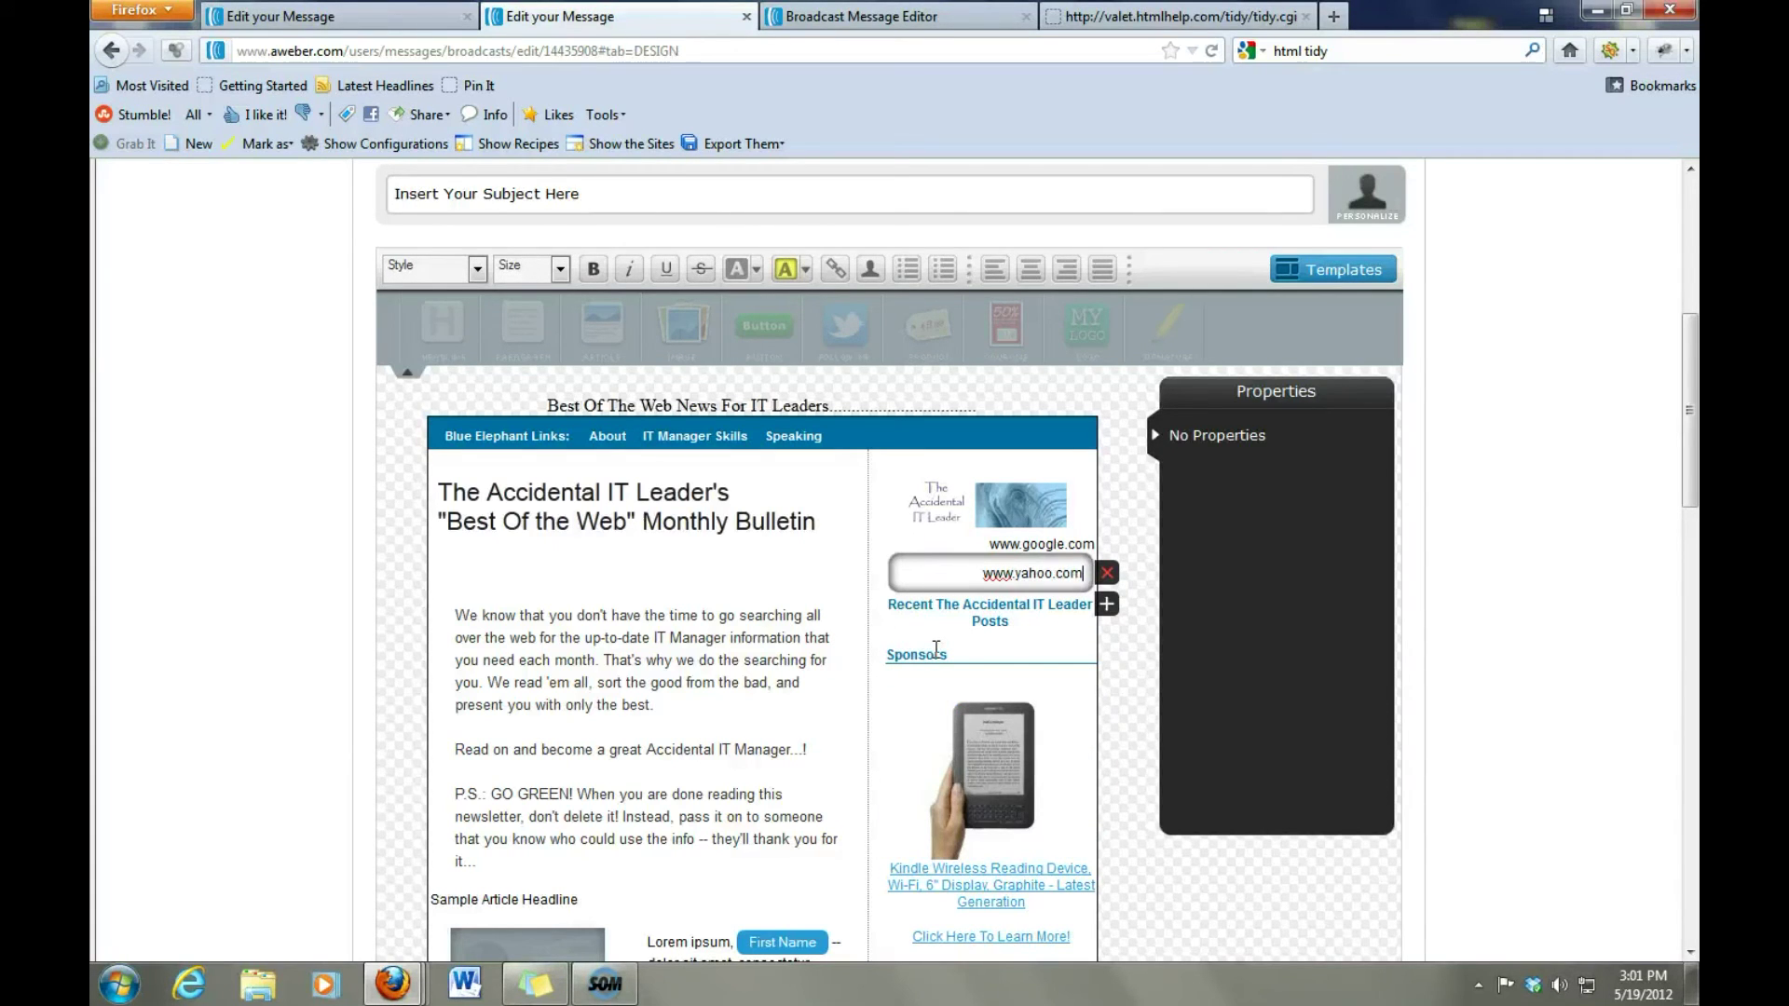
{"action": "left_click", "coordinate": [606, 323]}
{"action": "left_click_drag", "start_coordinate": [526, 330], "coordinate": [1051, 641]}
{"action": "left_click_drag", "start_coordinate": [520, 333], "coordinate": [1053, 824]}
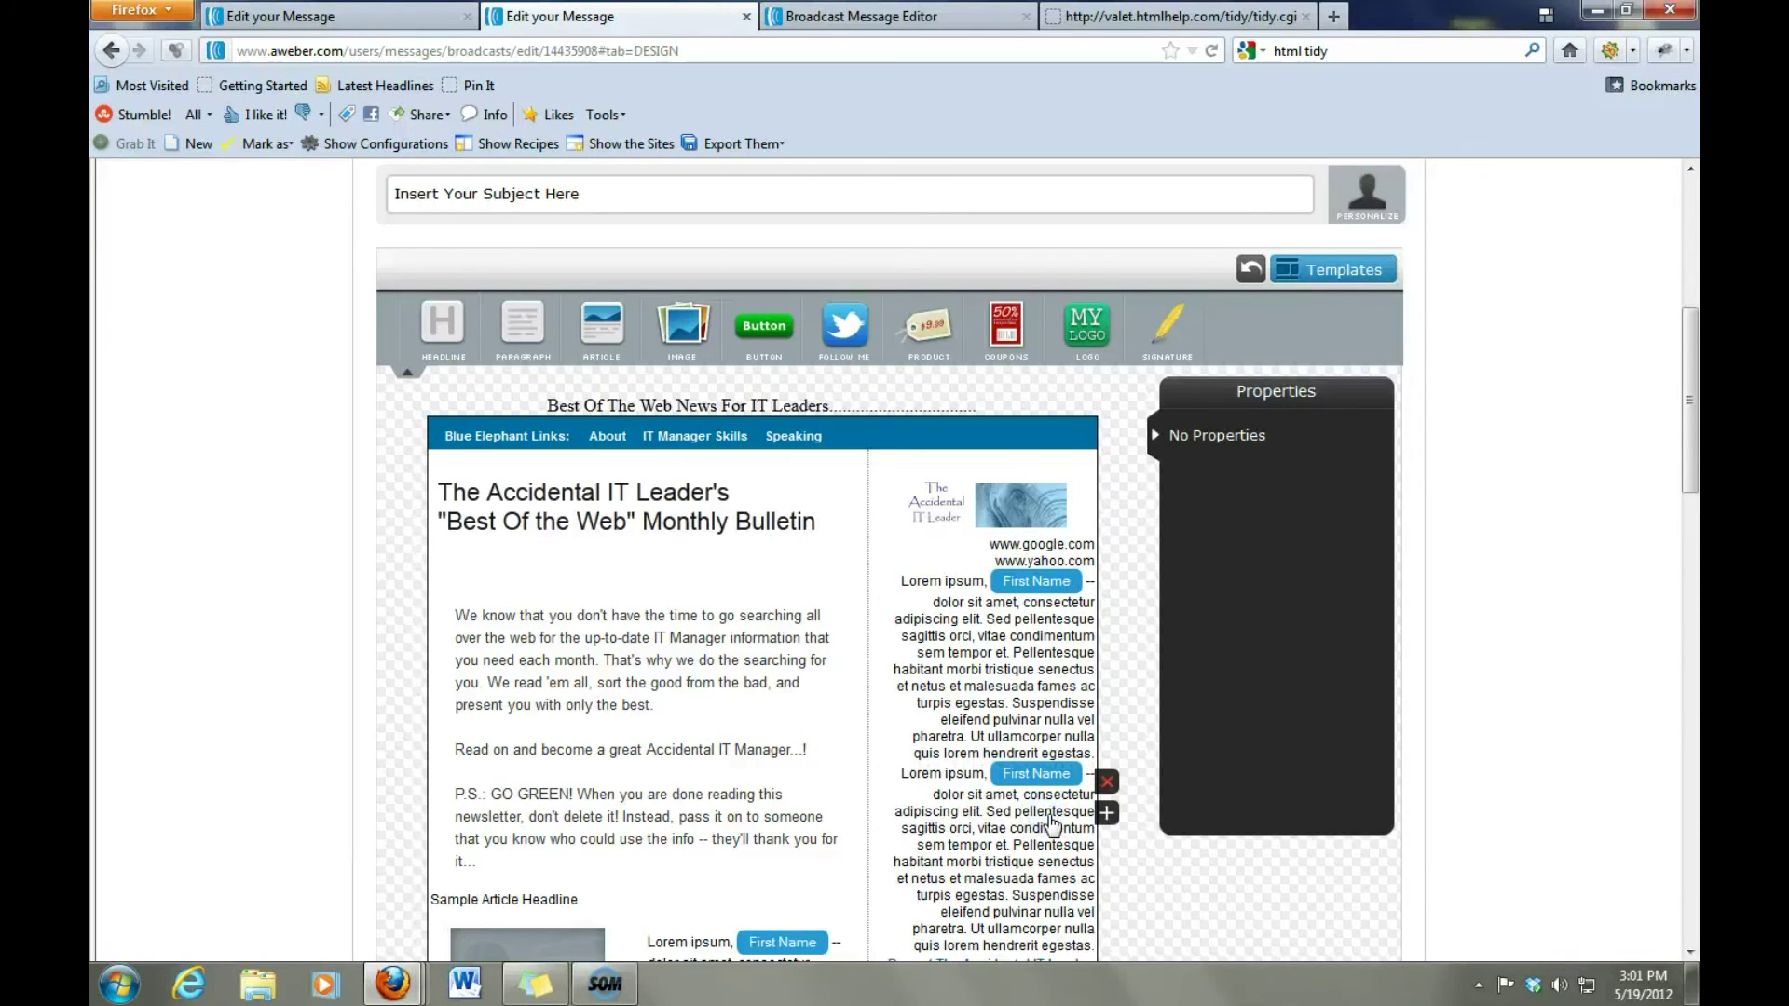
Save the message design and continue to the sharing settings.
{"action": "left_click", "coordinate": [1678, 375]}
{"action": "left_click", "coordinate": [1687, 391]}
{"action": "left_click_drag", "start_coordinate": [1687, 392], "coordinate": [1692, 481]}
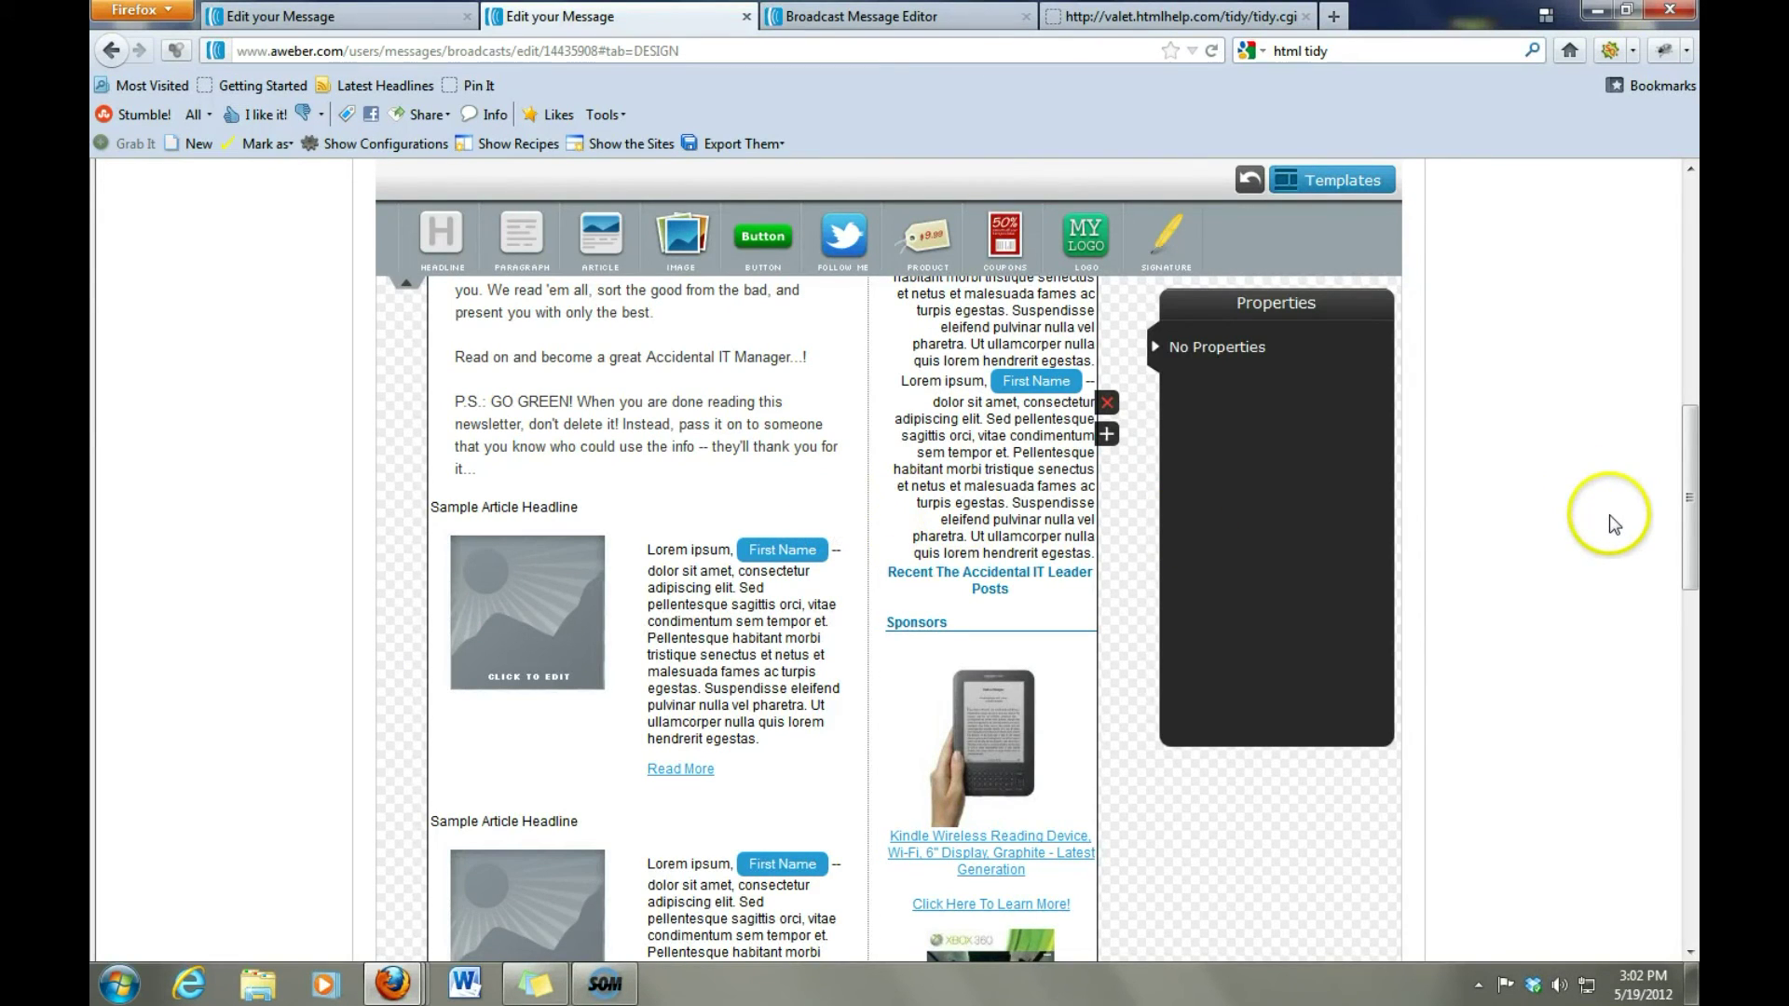
{"action": "left_click", "coordinate": [1690, 510]}
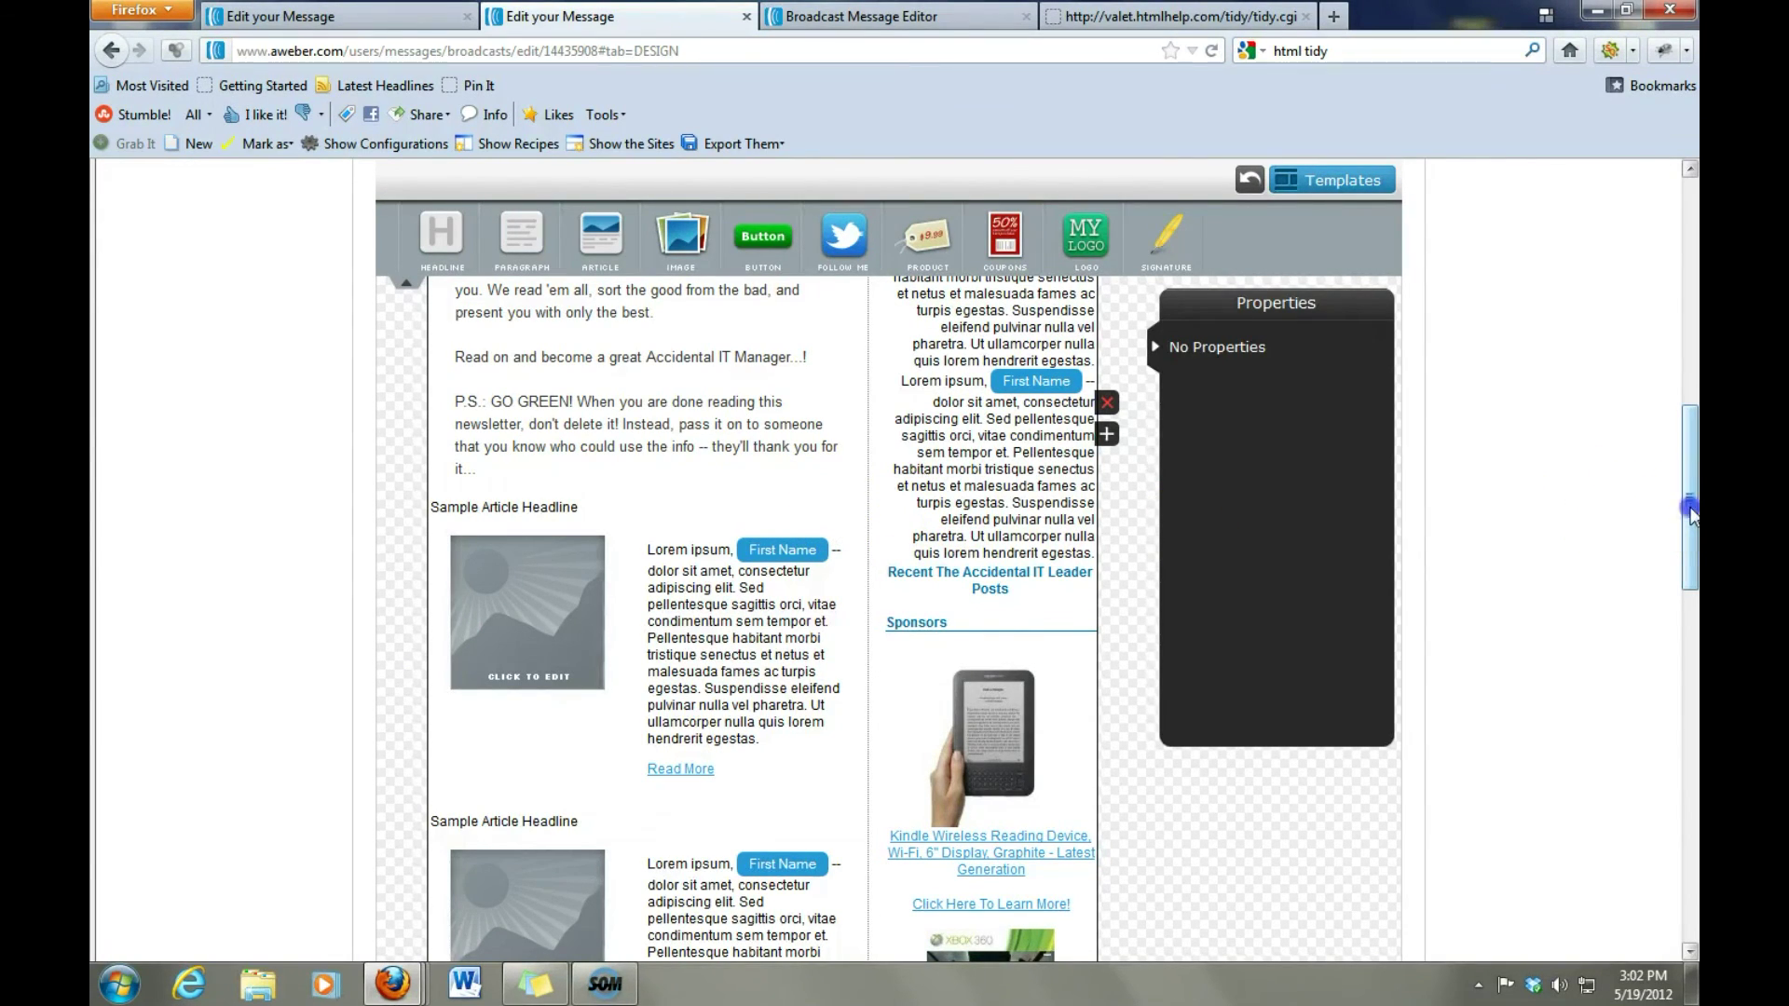
{"action": "left_click_drag", "start_coordinate": [1690, 510], "coordinate": [1688, 745]}
{"action": "left_click", "coordinate": [1303, 706]}
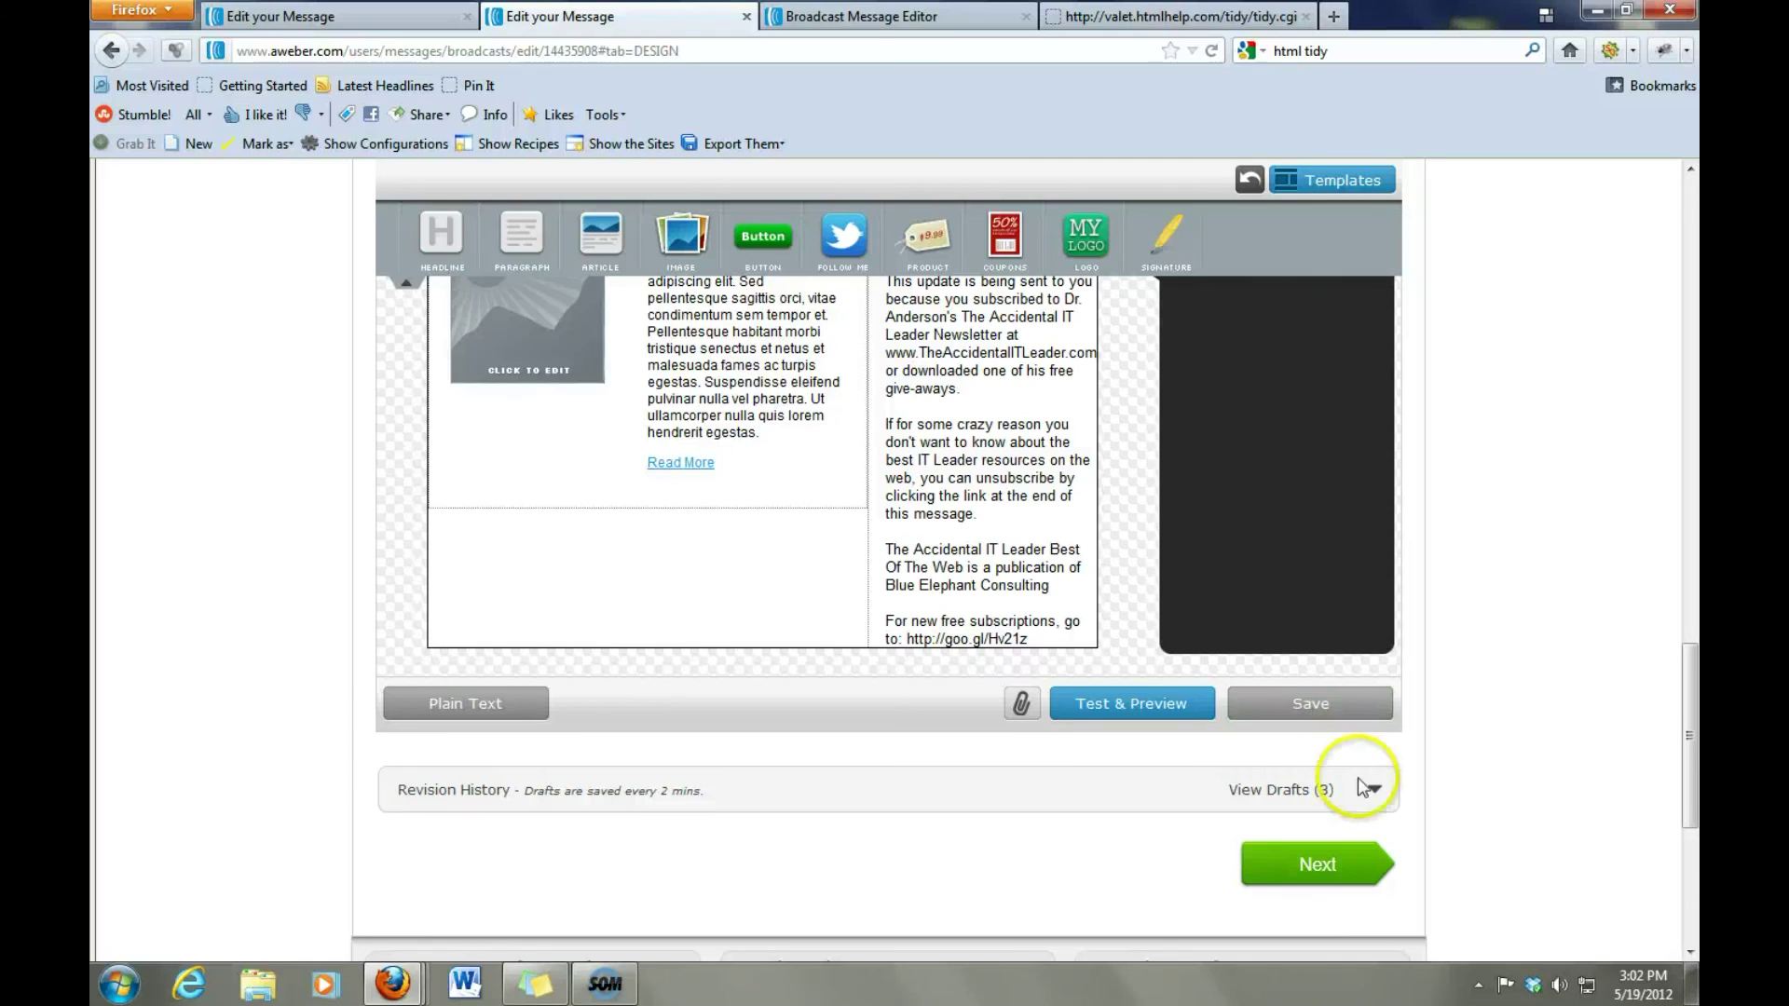
{"action": "left_click", "coordinate": [1282, 867]}
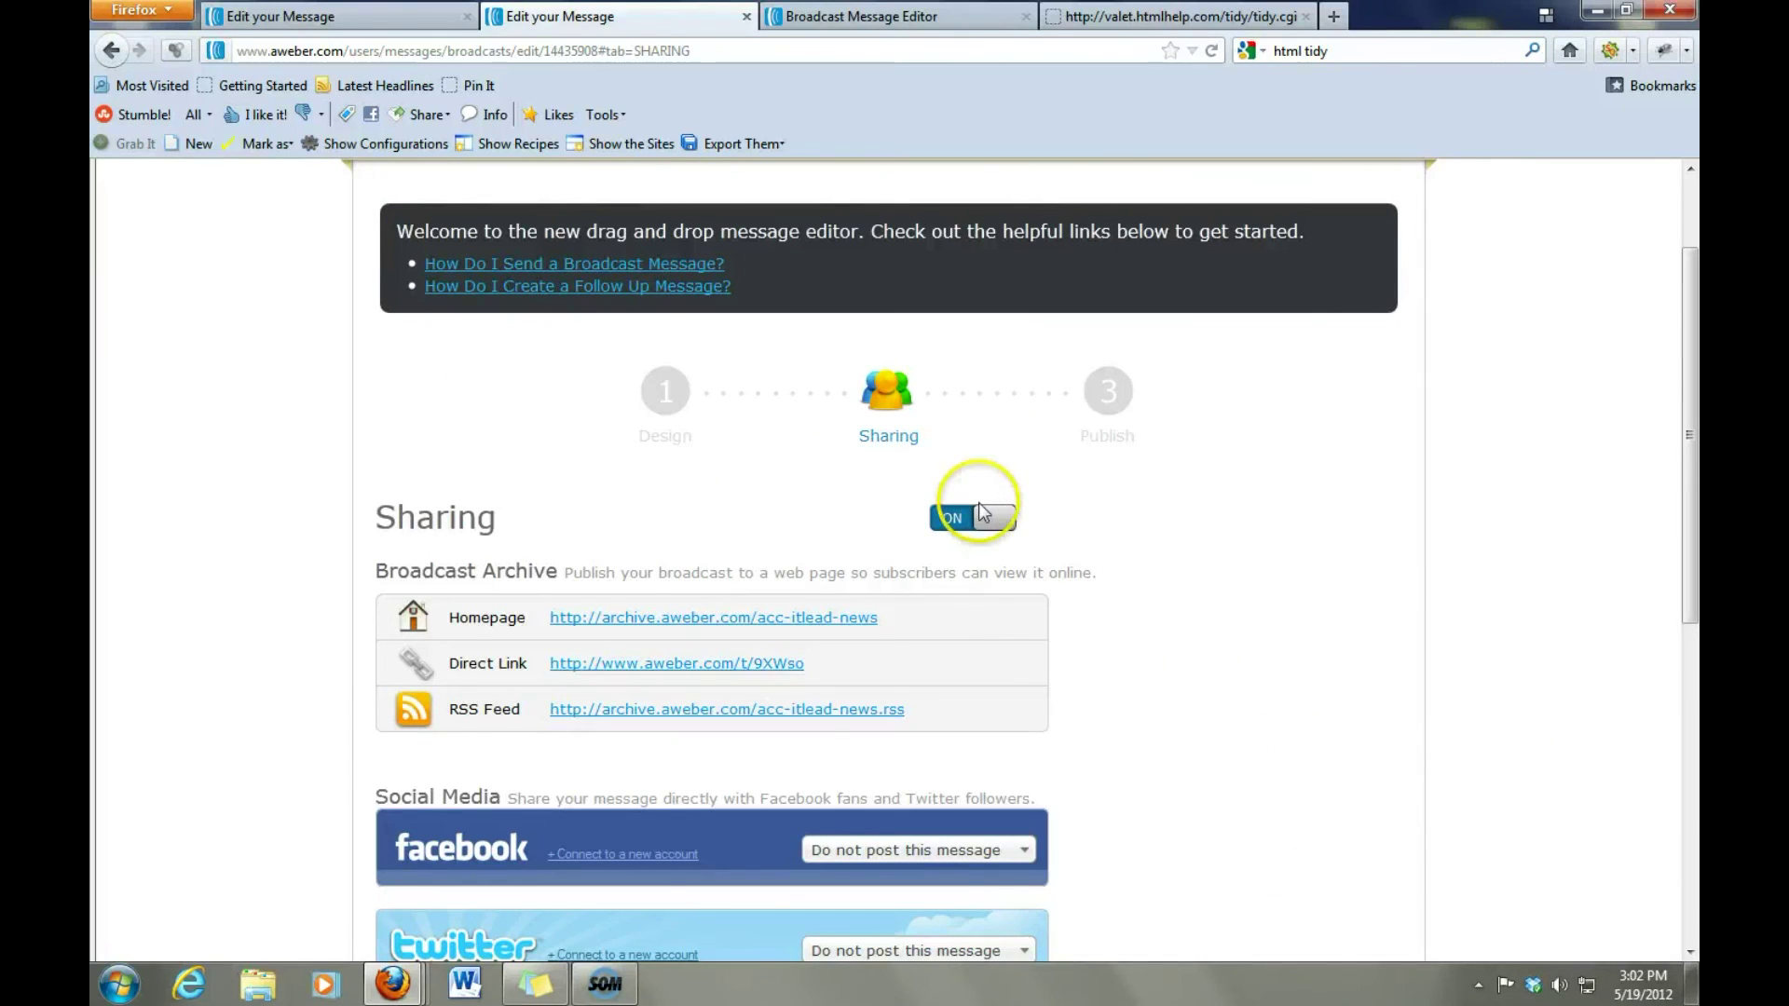
Continue past the sharing settings to publishing and save the broadcast message with the scheduler off.
{"action": "left_click", "coordinate": [982, 515]}
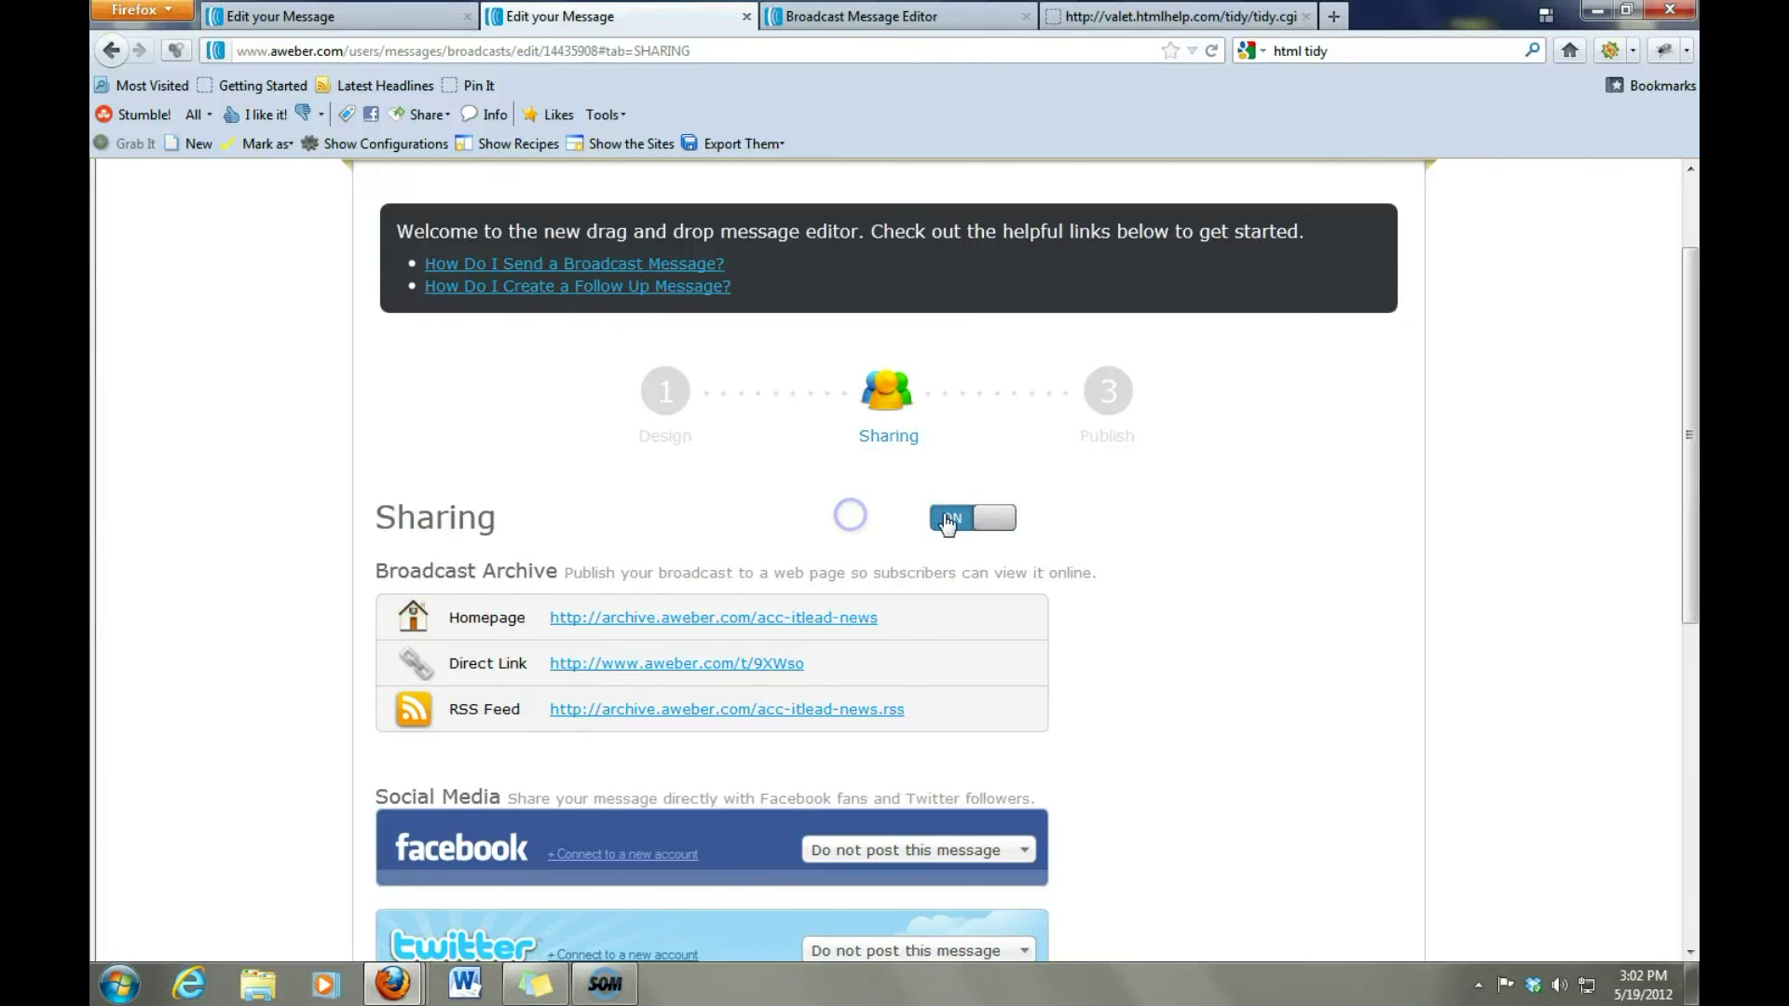
{"action": "left_click_drag", "start_coordinate": [1684, 495], "coordinate": [1686, 587]}
{"action": "left_click", "coordinate": [1321, 862]}
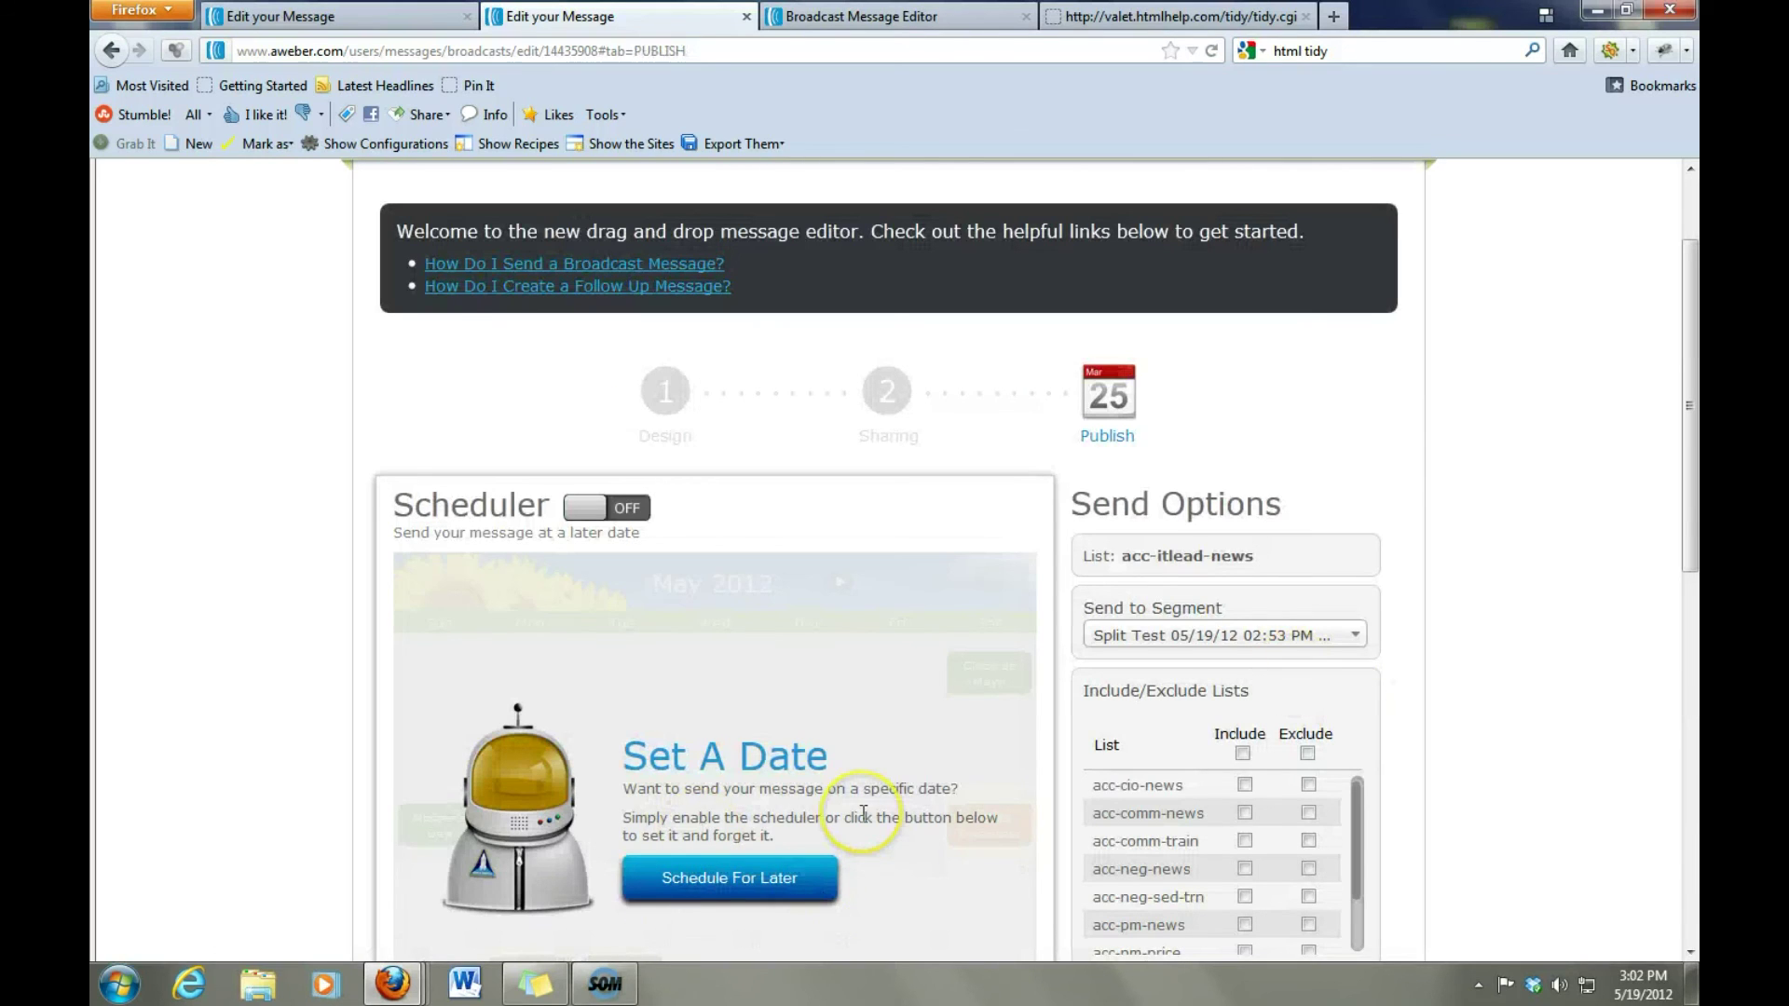
{"action": "left_click_drag", "start_coordinate": [1688, 405], "coordinate": [1688, 541]}
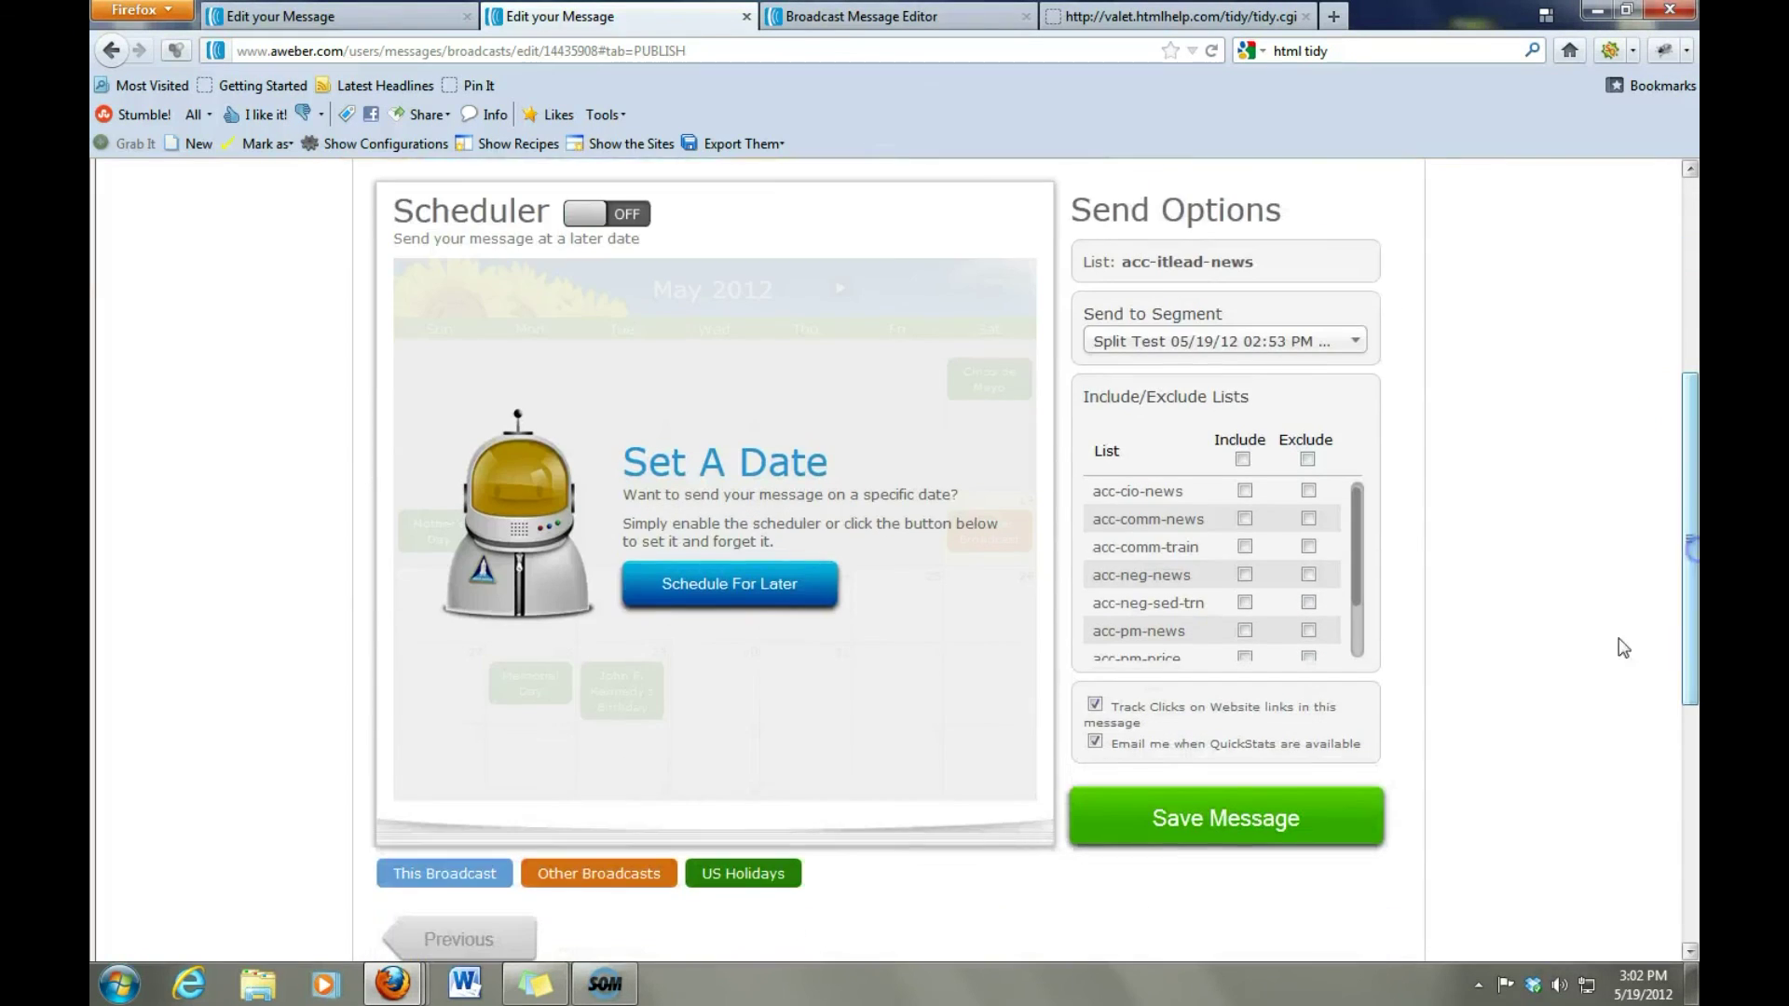
{"action": "left_click", "coordinate": [1273, 820]}
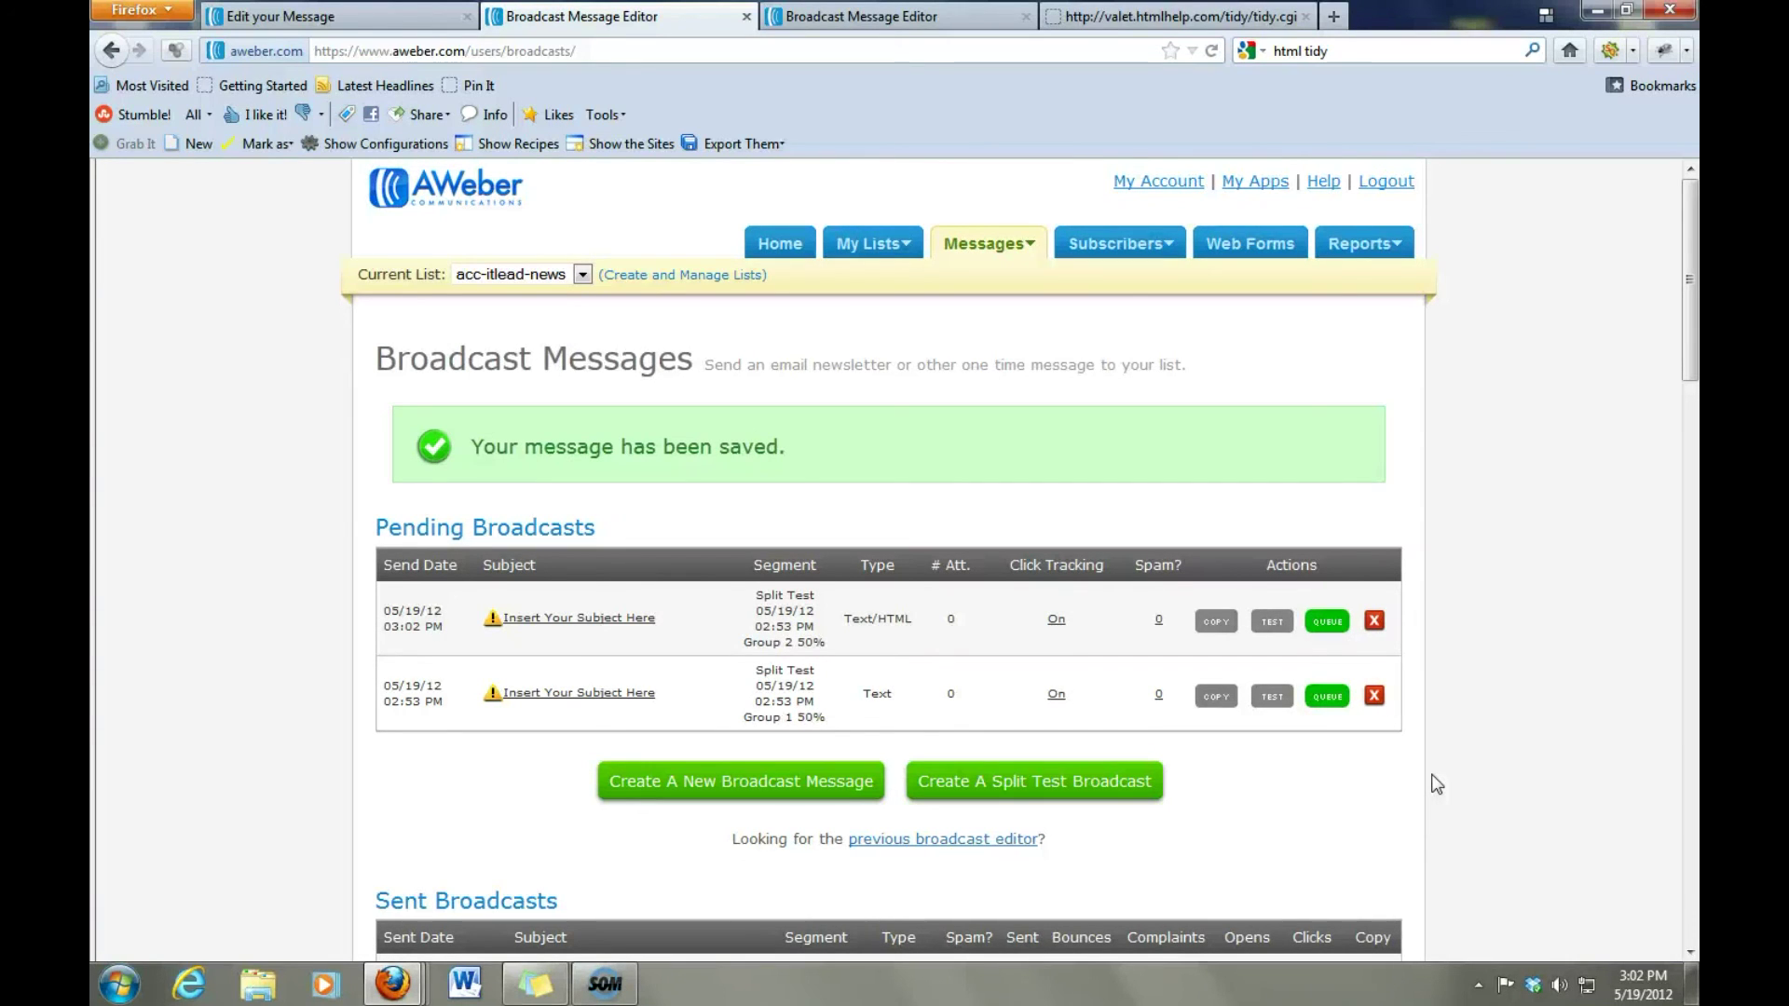
Delete the newly saved Text/HTML message from the pending broadcasts.
{"action": "left_click", "coordinate": [1369, 622]}
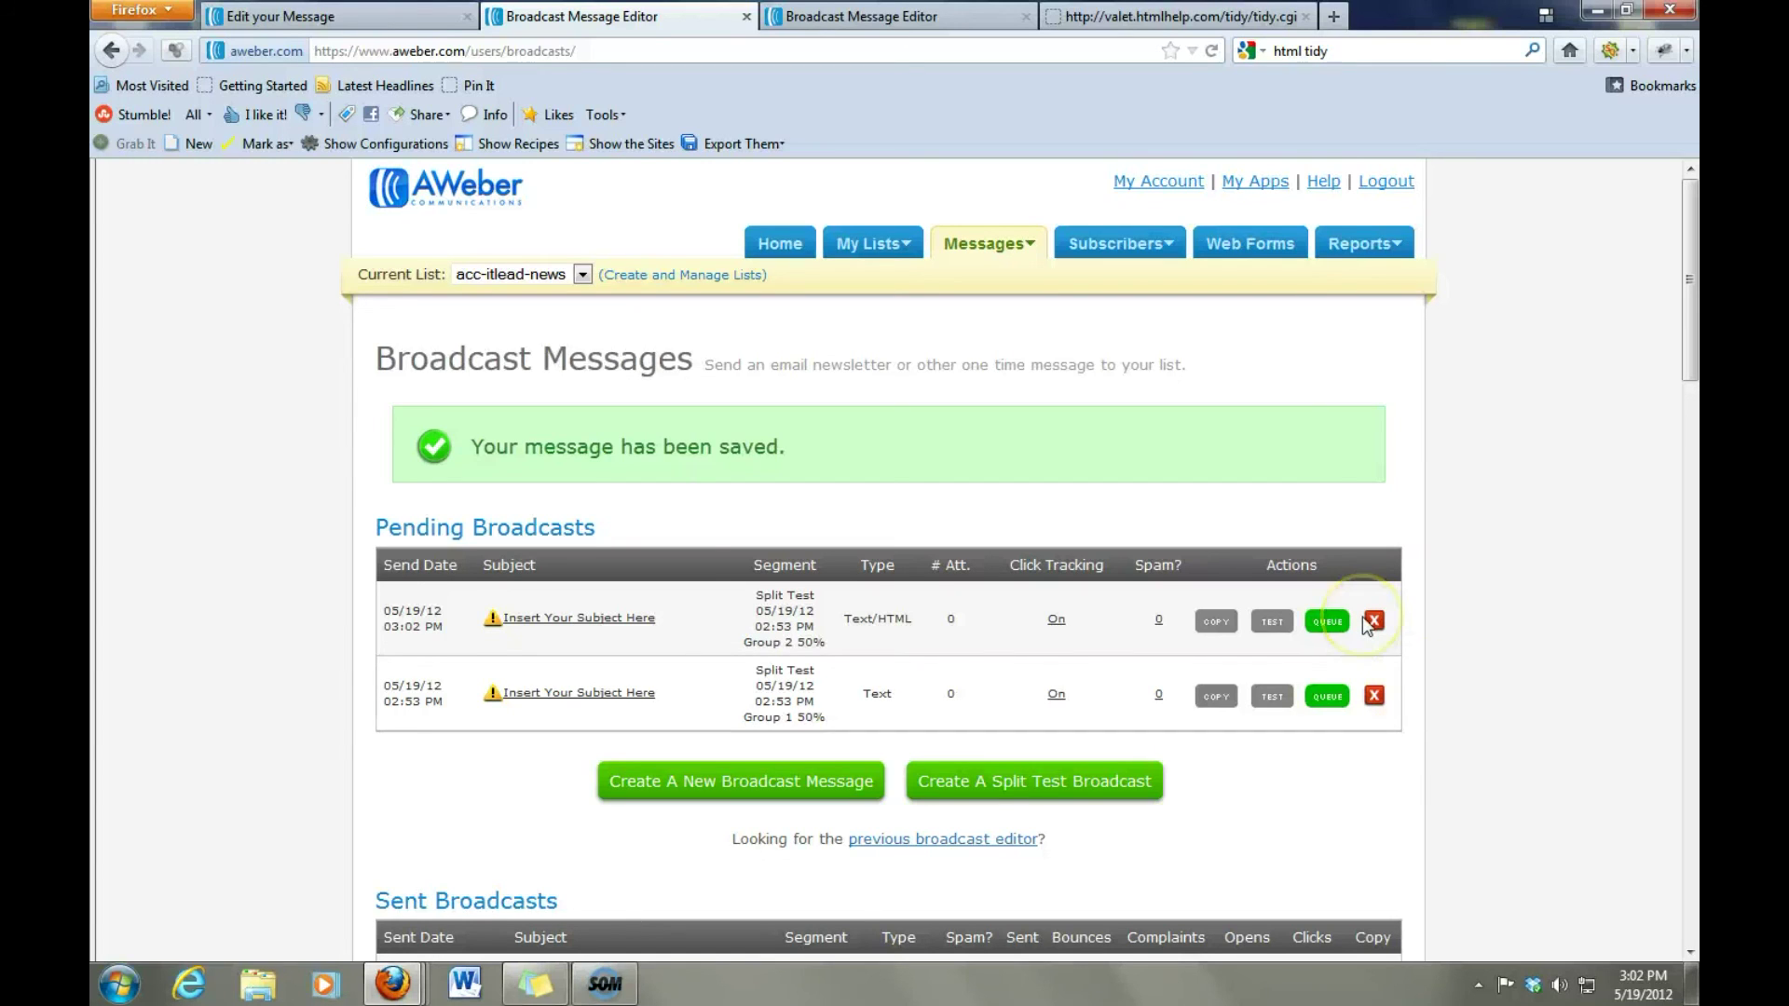